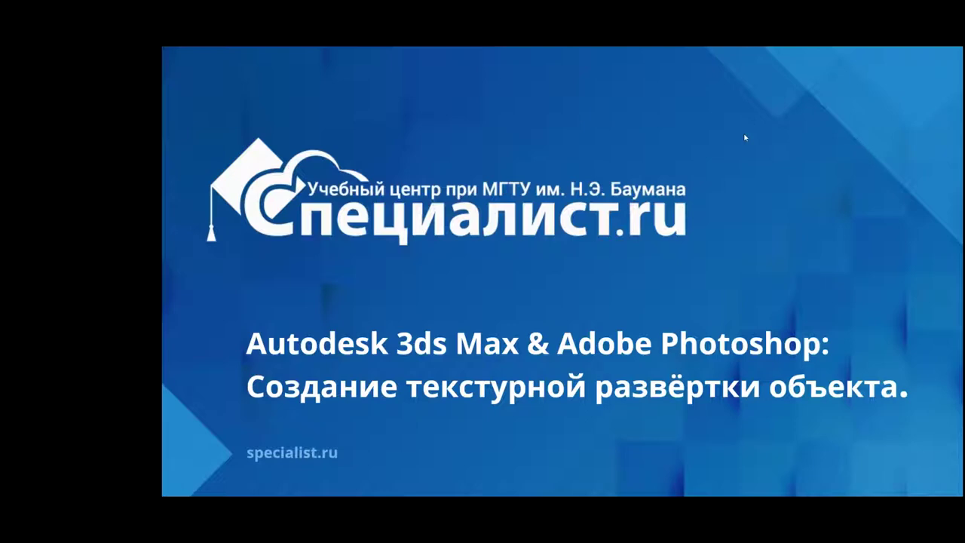
Step: Advance the slideshow past the instructor bio, statistics and guarantees slides toward the texture unwrapping slide
left_click(725, 177)
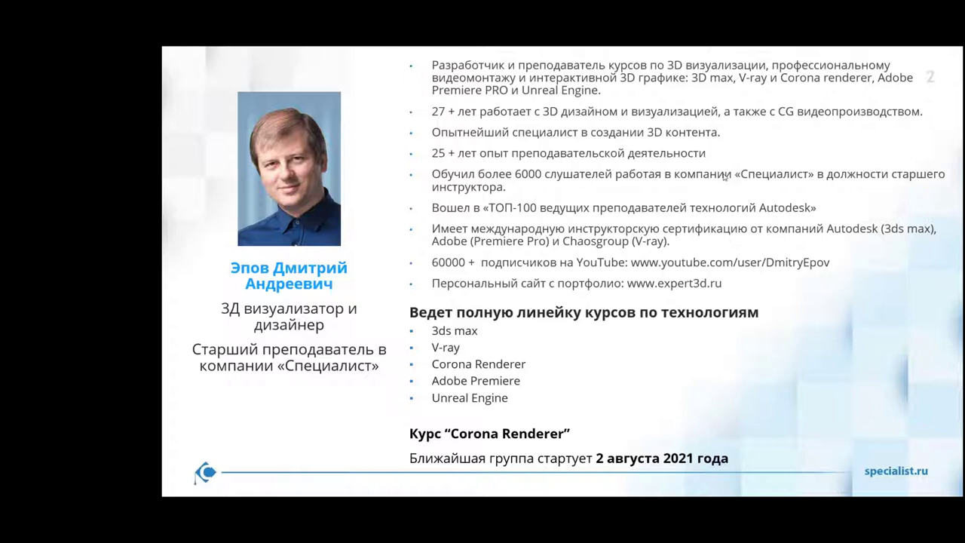
key("Right")
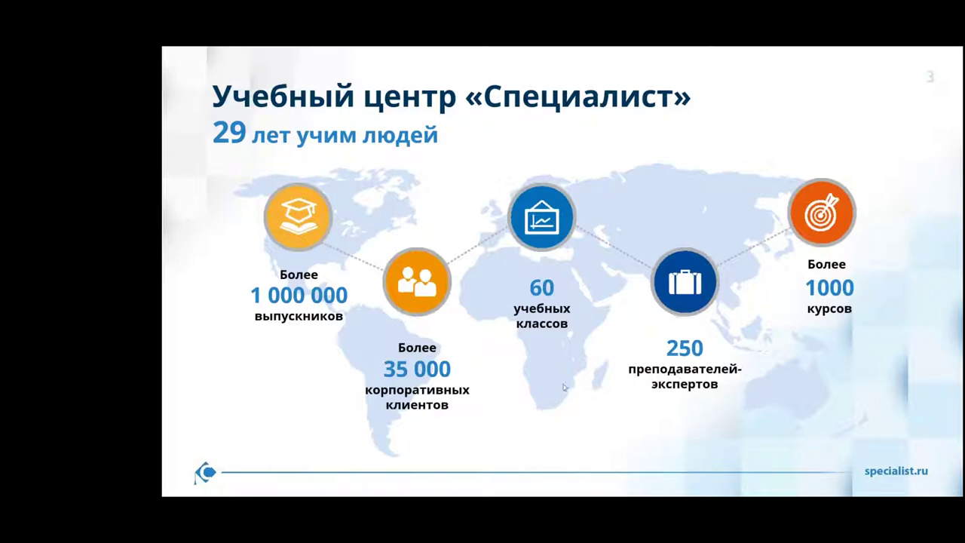
key("Right")
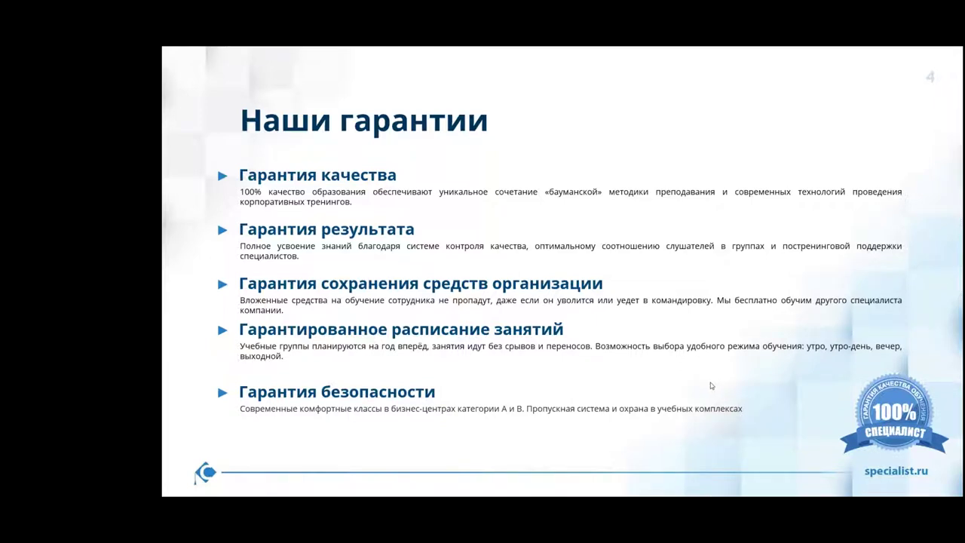
key("Right")
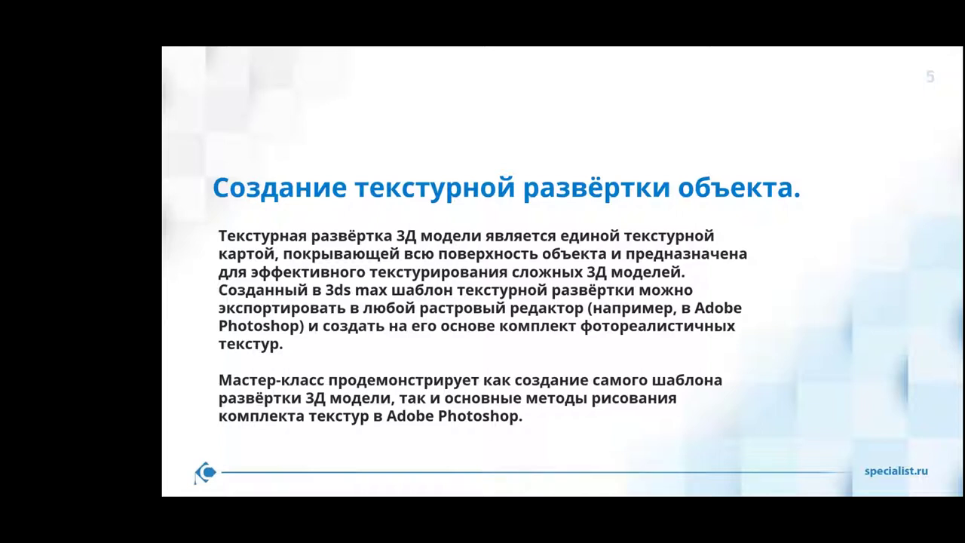
Step: Show slide 6 'Этап1 – Создание UV шаблона', then switch over to the 3ds Max van scene
left_click(715, 373)
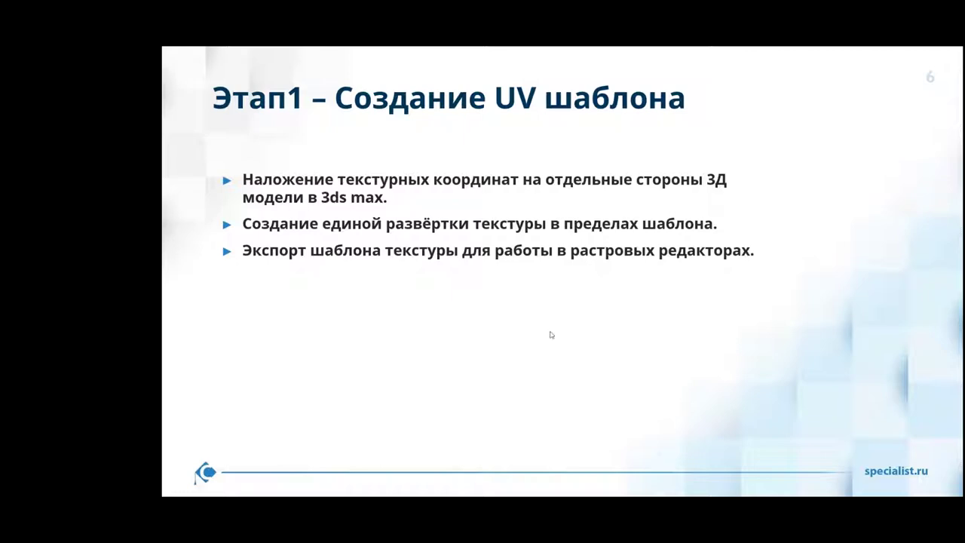
key("alt+Tab")
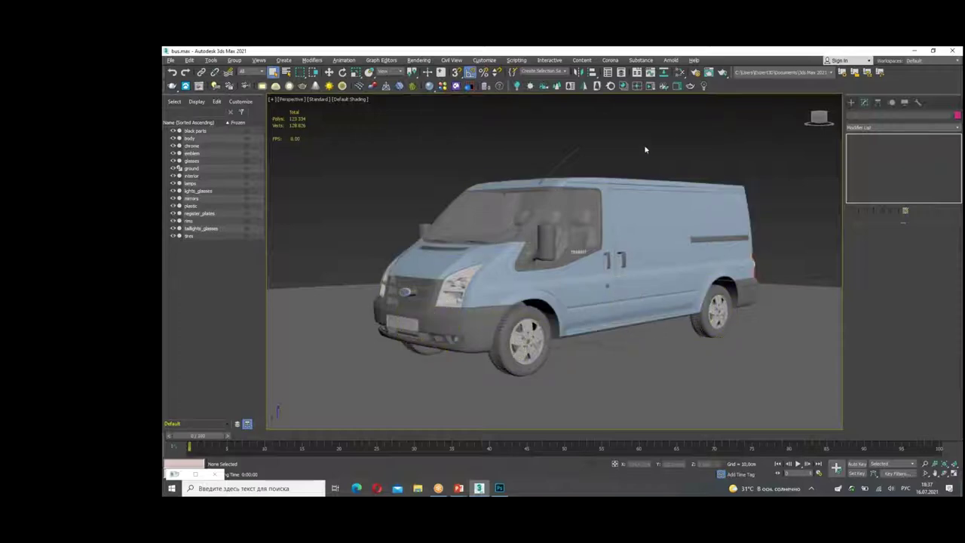
Step: Orbit around the van to a side view and render it in the V-Ray Frame Buffer
mouse_move(646, 151)
middle_mouse_down("alt")
mouse_move(595, 156)
mouse_move(678, 149)
mouse_move(777, 158)
mouse_move(612, 155)
mouse_move(548, 181)
mouse_move(540, 224)
mouse_move(542, 192)
mouse_move(564, 162)
mouse_move(582, 164)
middle_mouse_up("alt")
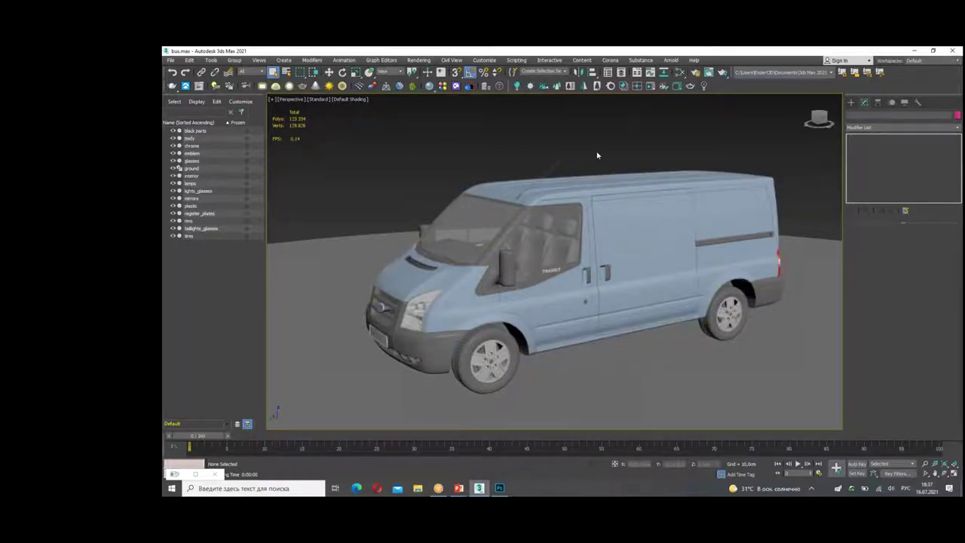
left_click_drag(520, 317, 746, 277)
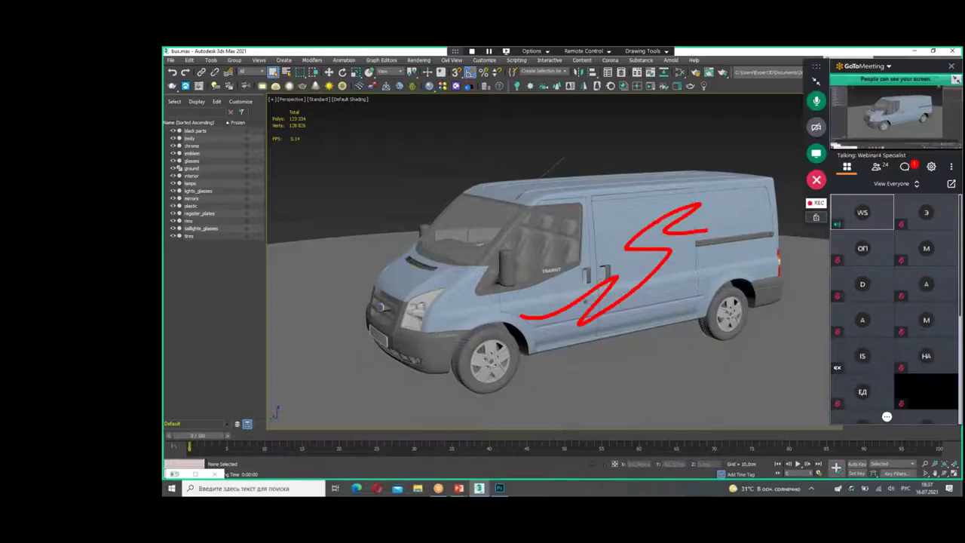
left_click_drag(403, 273, 430, 285)
left_click_drag(755, 185, 682, 160)
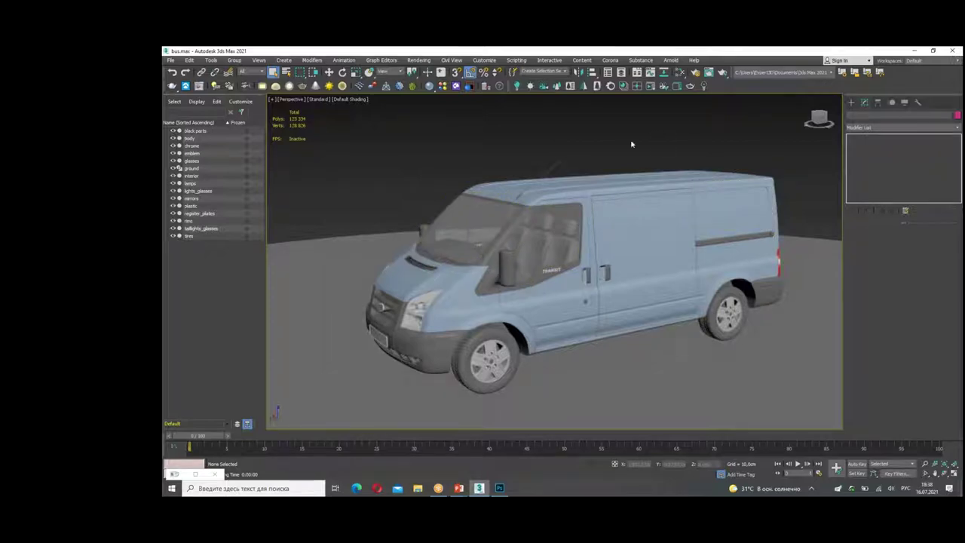
mouse_move(615, 157)
middle_mouse_down("alt")
mouse_move(502, 217)
mouse_move(646, 140)
mouse_move(669, 89)
middle_mouse_up("alt")
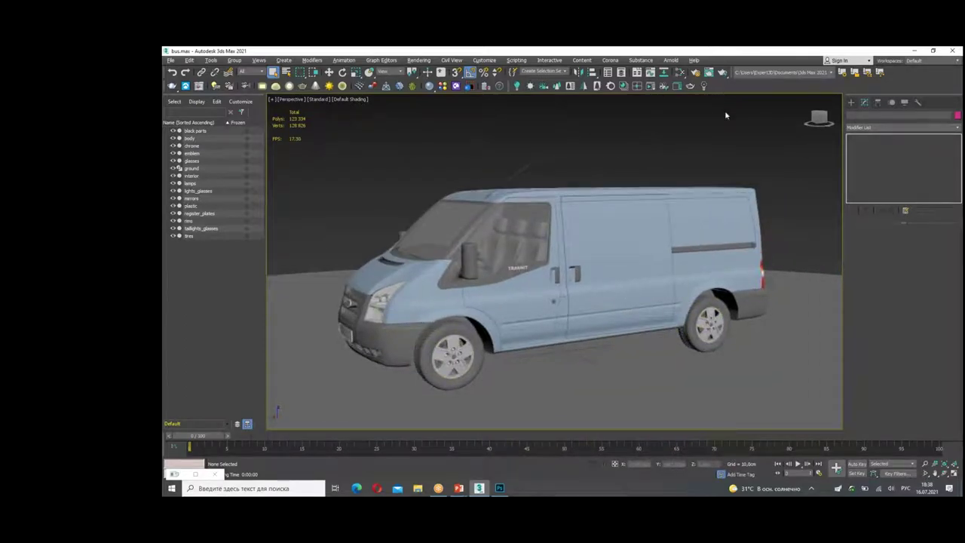
left_click(722, 72)
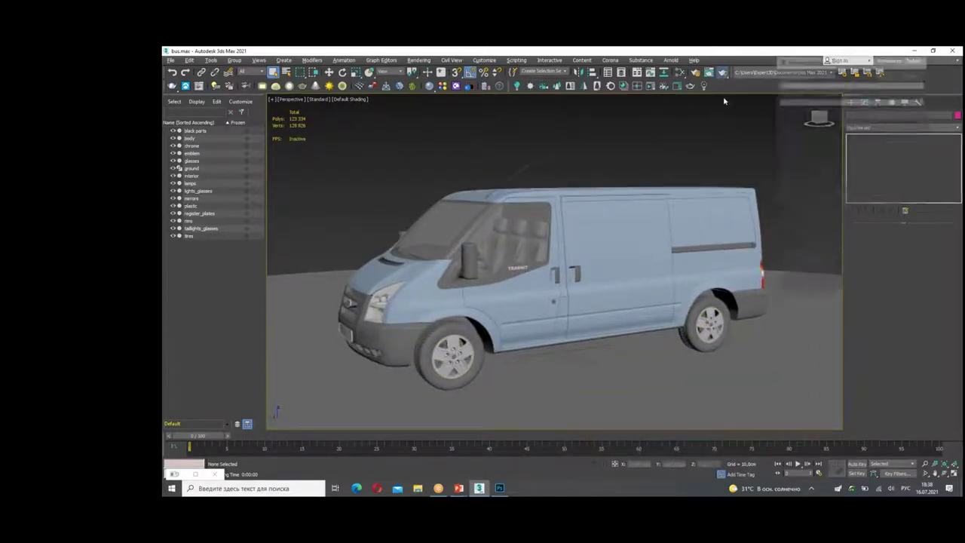
left_click_drag(687, 178, 702, 109)
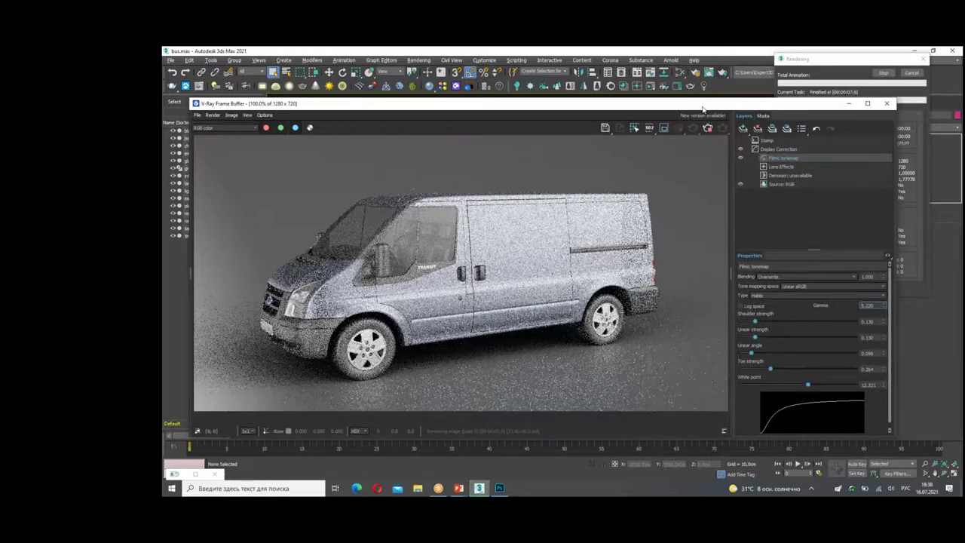
Step: Close the render window, select the van body and isolate it
left_click_drag(714, 105, 699, 108)
left_click(871, 106)
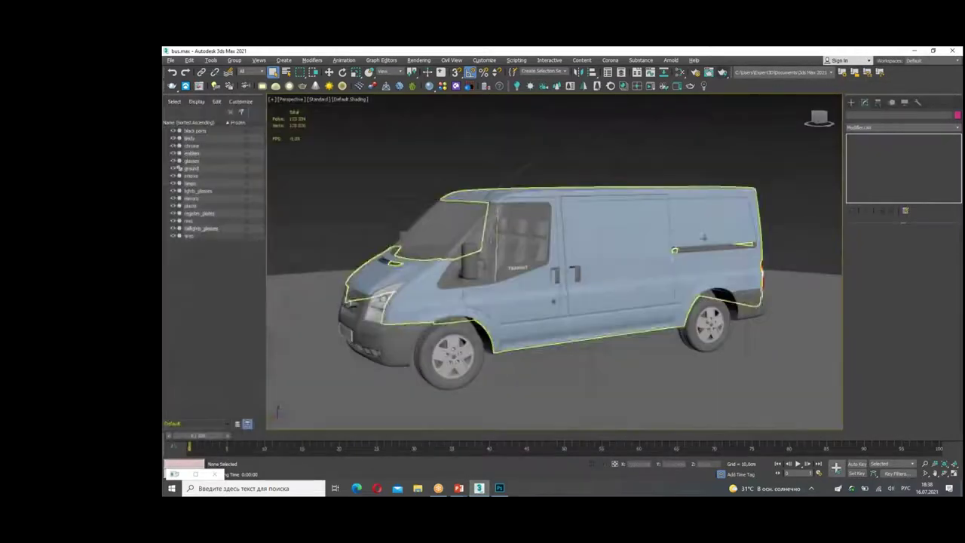
left_click(596, 235)
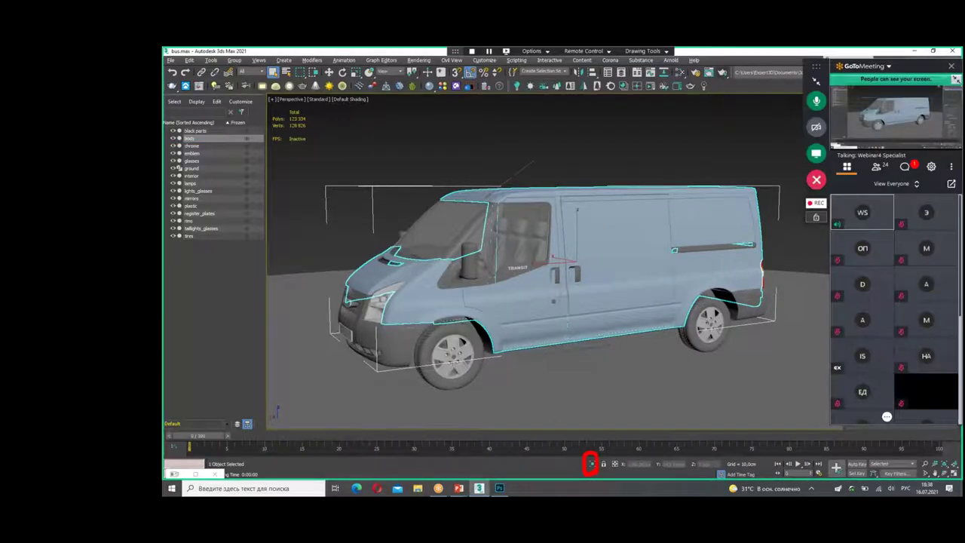
left_click(591, 463)
Step: Orbit and pan around the isolated body, then bring up the Slate Material Editor
middle_click_drag(552, 340, 639, 333, "alt")
middle_click_drag(678, 188, 753, 151, "alt")
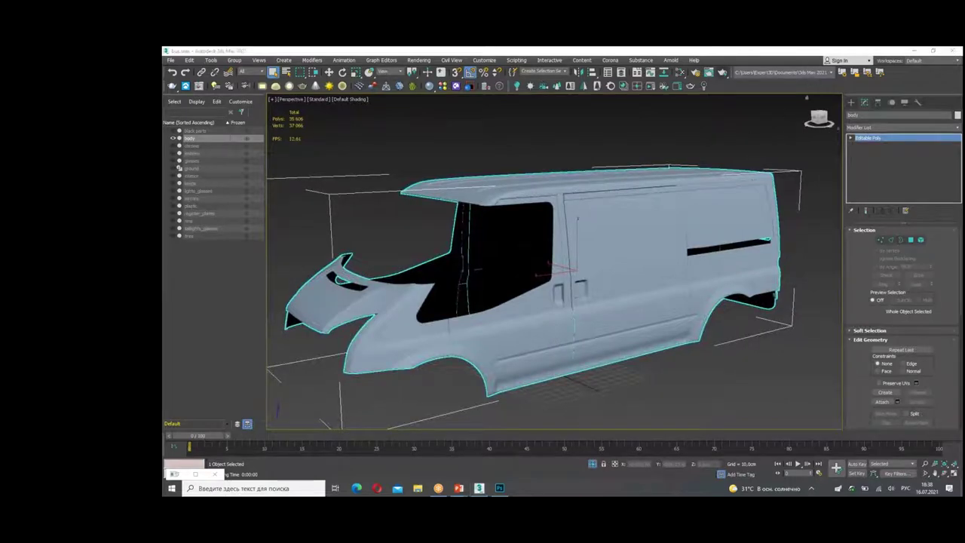
middle_click_drag(806, 98, 829, 89)
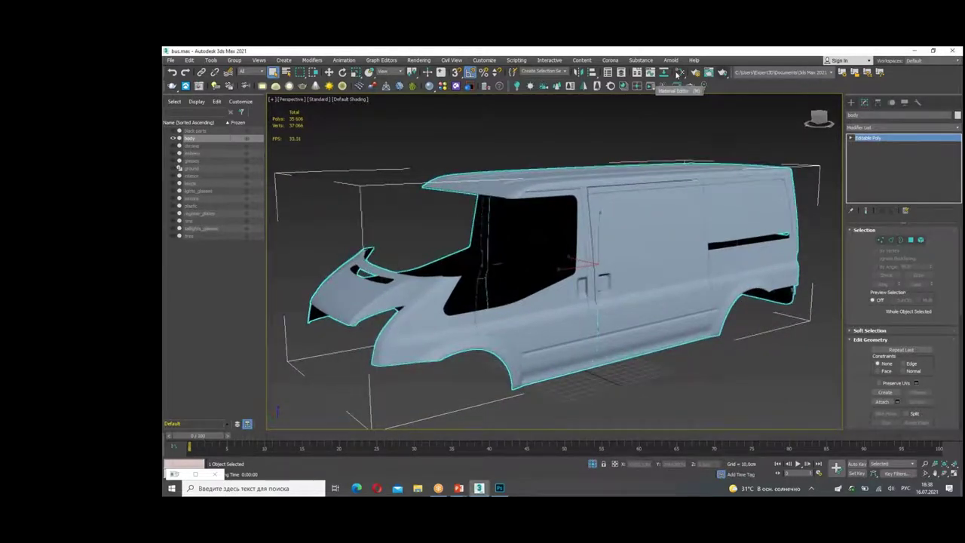
left_click(678, 72)
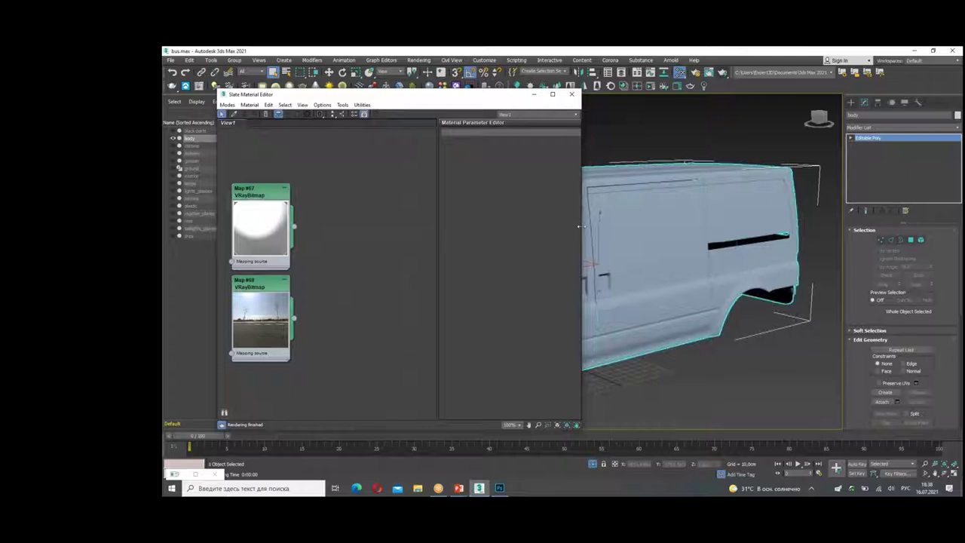
Step: Widen and rearrange the Slate Material Editor so the van is uncovered
left_click_drag(580, 226, 737, 226)
middle_click_drag(434, 188, 435, 269)
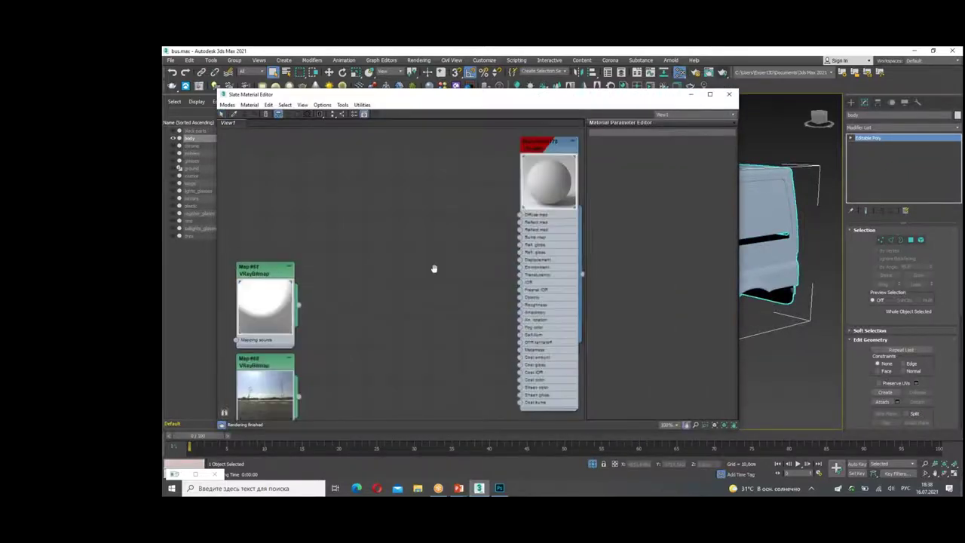
left_click_drag(540, 142, 332, 164)
middle_click_drag(501, 242, 367, 189)
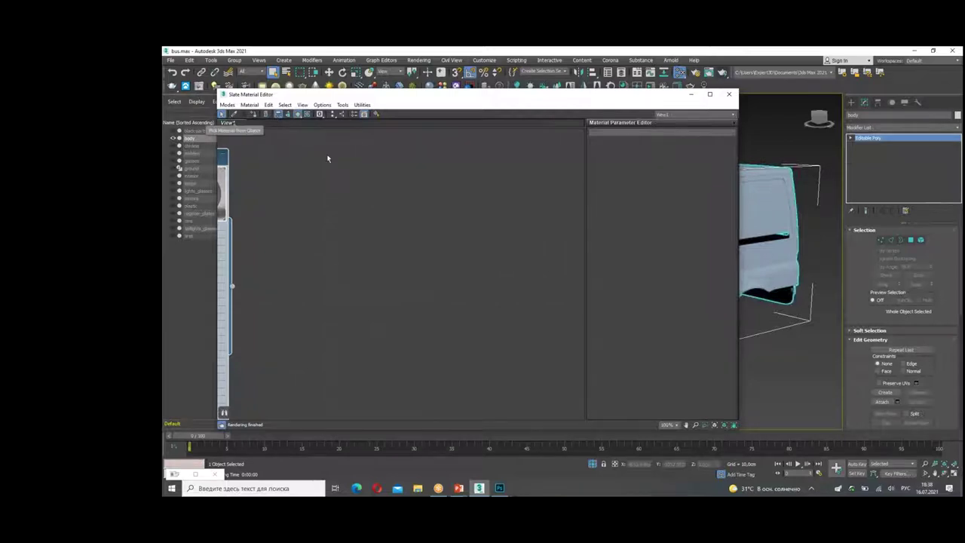
mouse_move(602, 96)
left_mouse_down()
mouse_move(630, 303)
mouse_move(604, 156)
left_mouse_up()
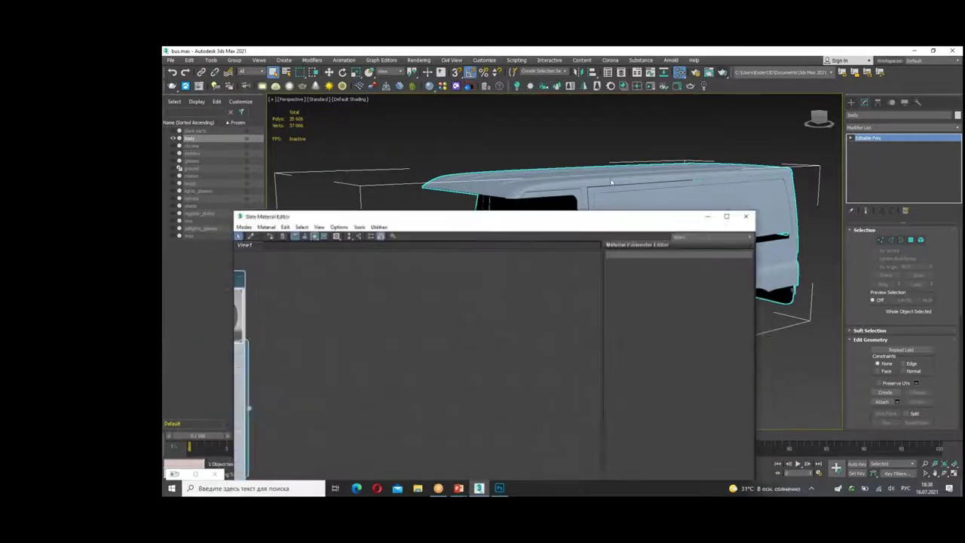
Step: Eyedrop the body's carpaint material and add a new Checker map node (Map #69)
left_click(239, 176)
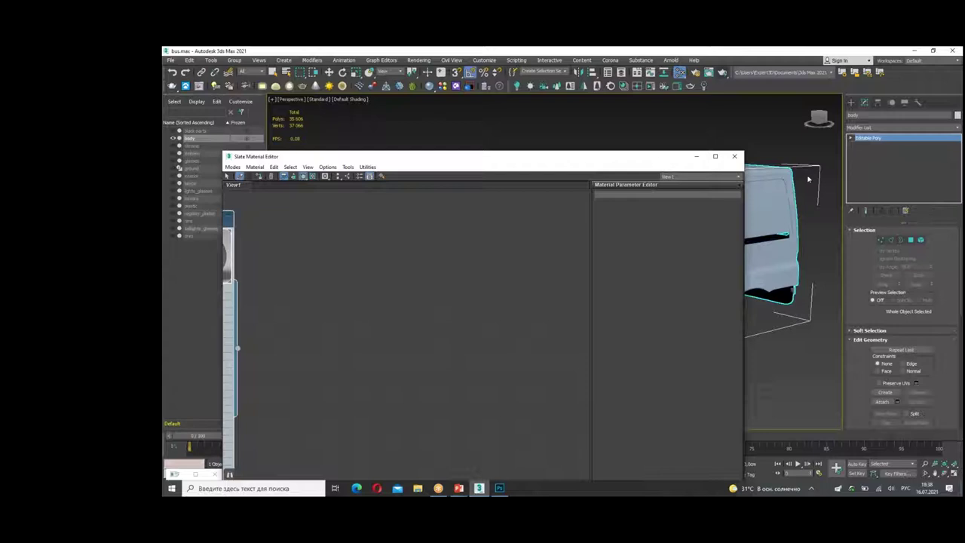
left_click(771, 198)
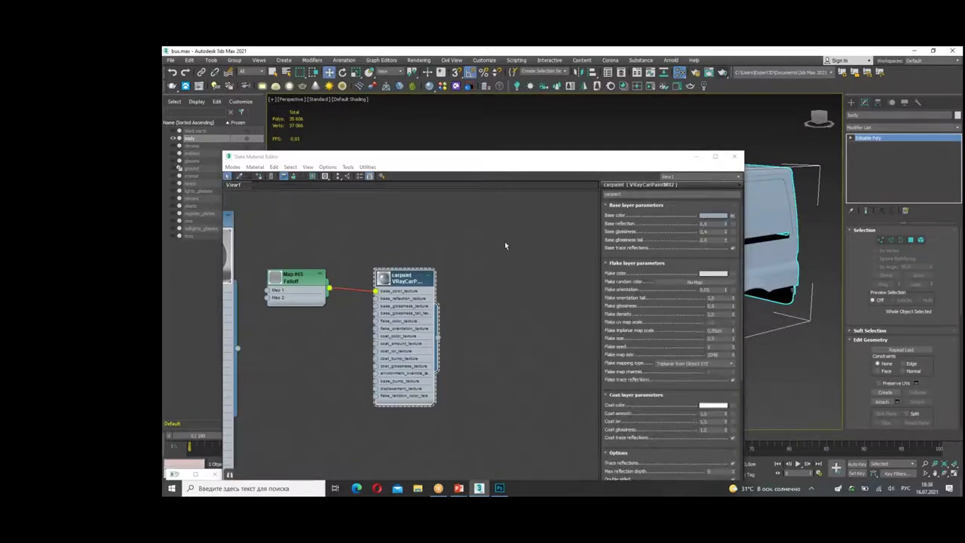
scroll(307, 280, "up", 2)
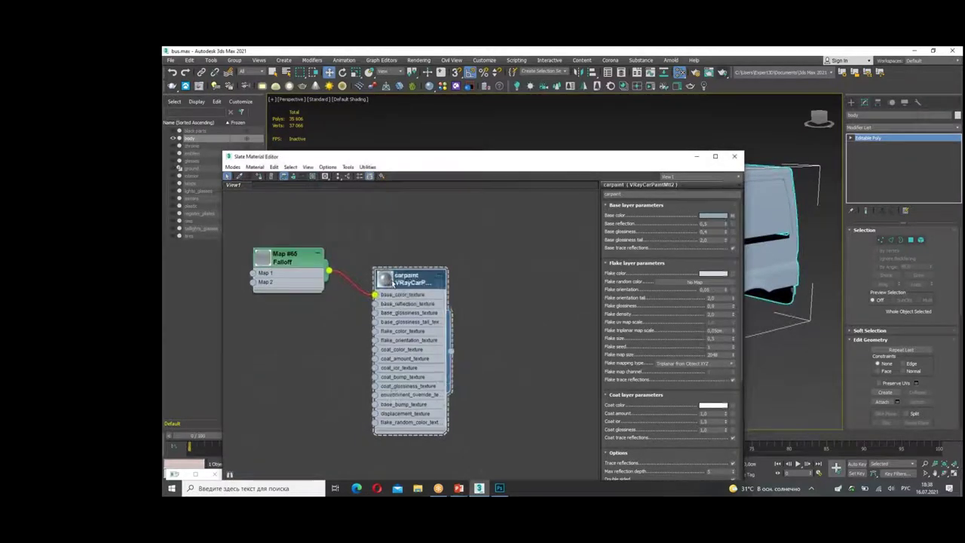
middle_click_drag(398, 279, 434, 221)
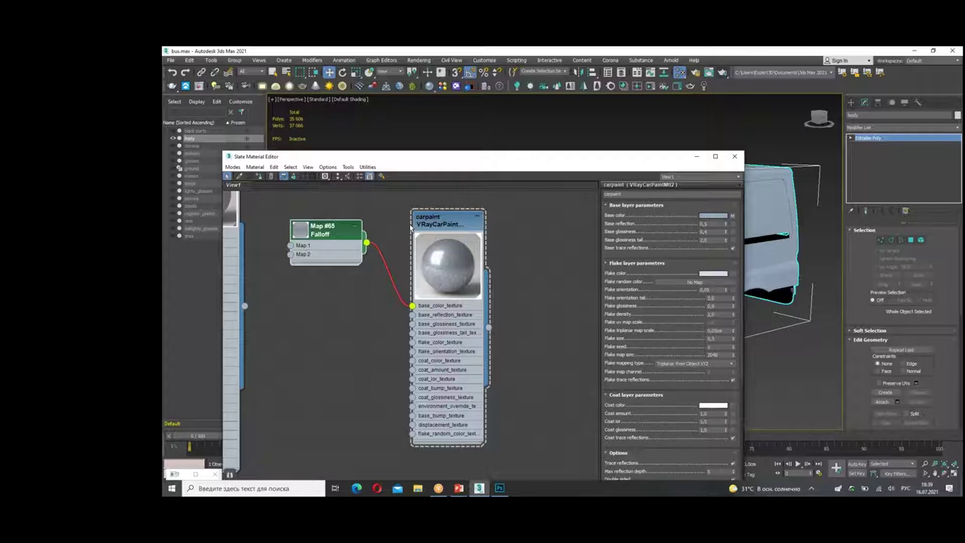
right_click(292, 315)
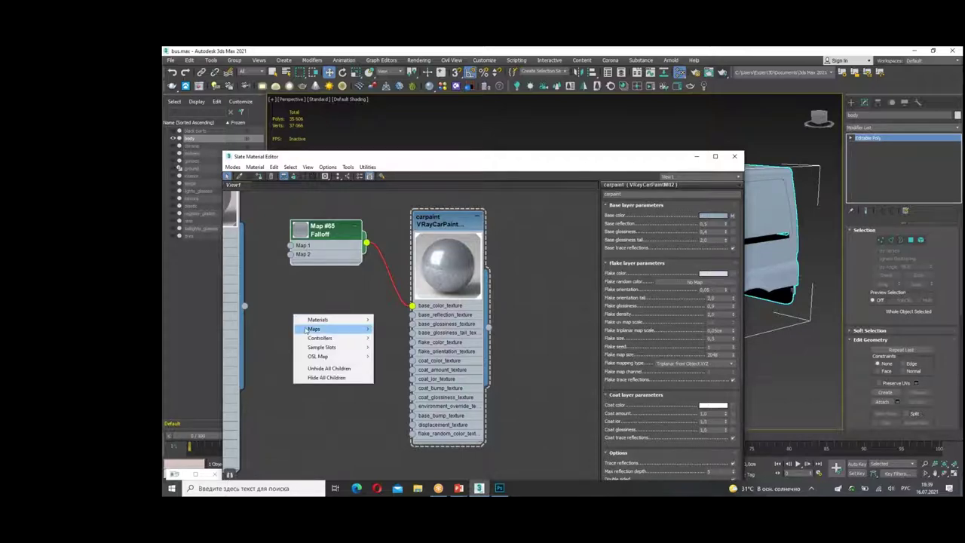
mouse_move(395, 338)
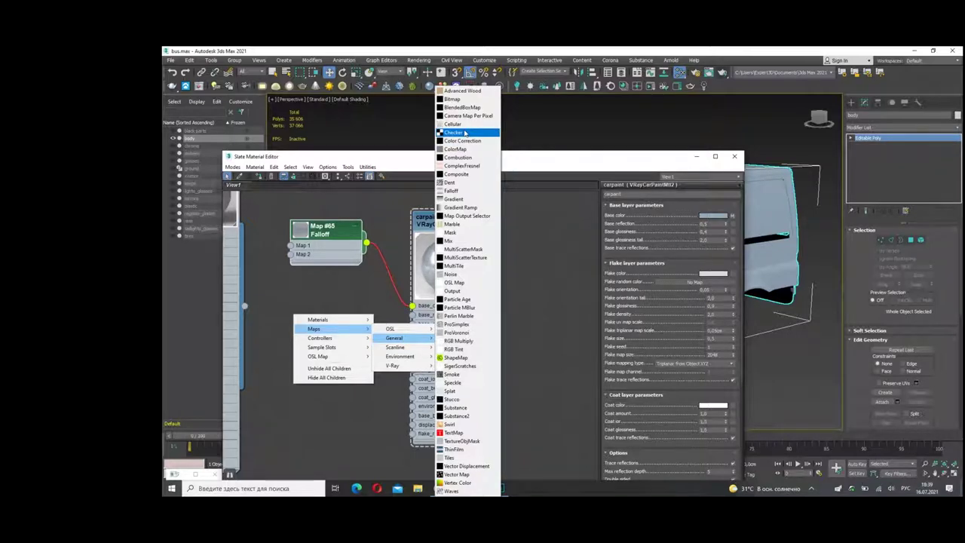
left_click(465, 132)
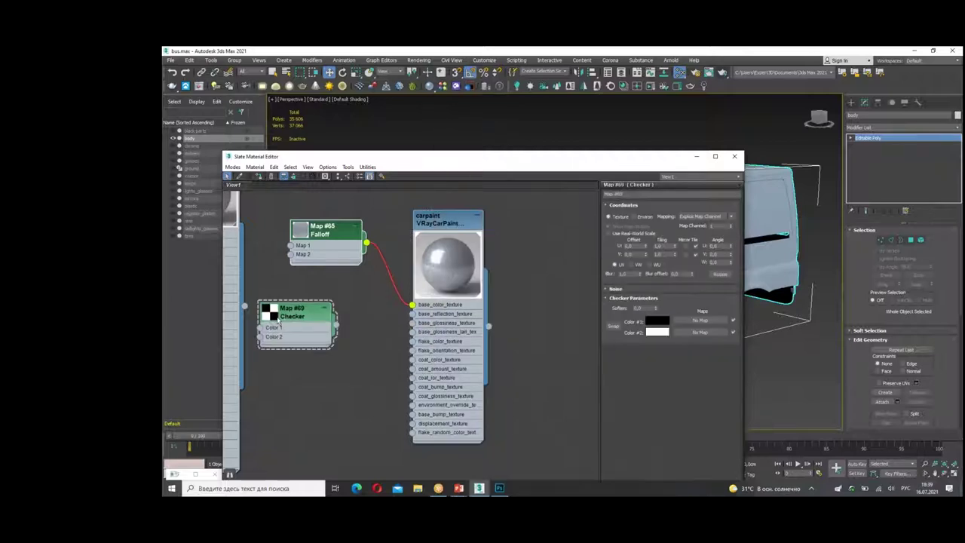
Step: Set the Checker tiling to 10 × 10 and wire it into carpaint's flake_orientation_texture
left_click_drag(285, 319, 319, 314)
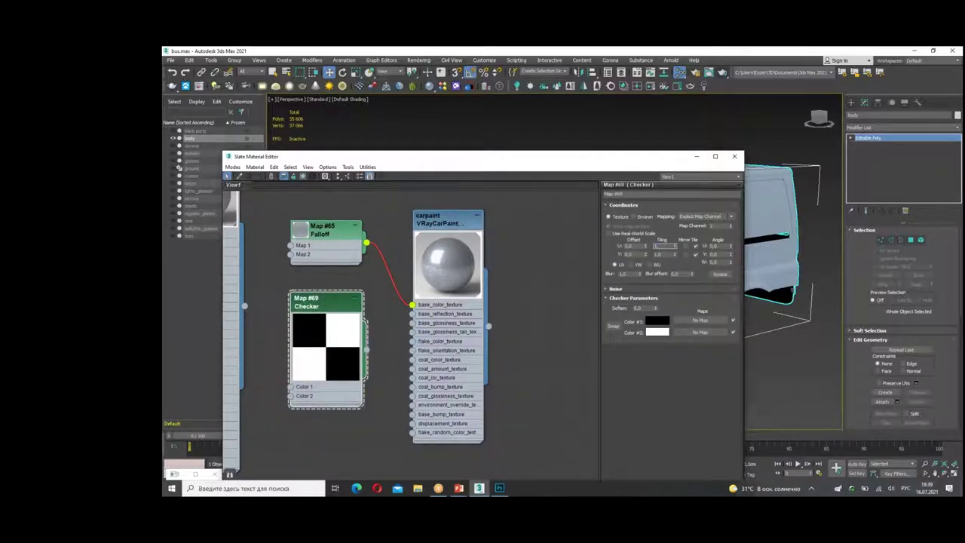
type("10")
key("Tab")
type("10")
key("Return")
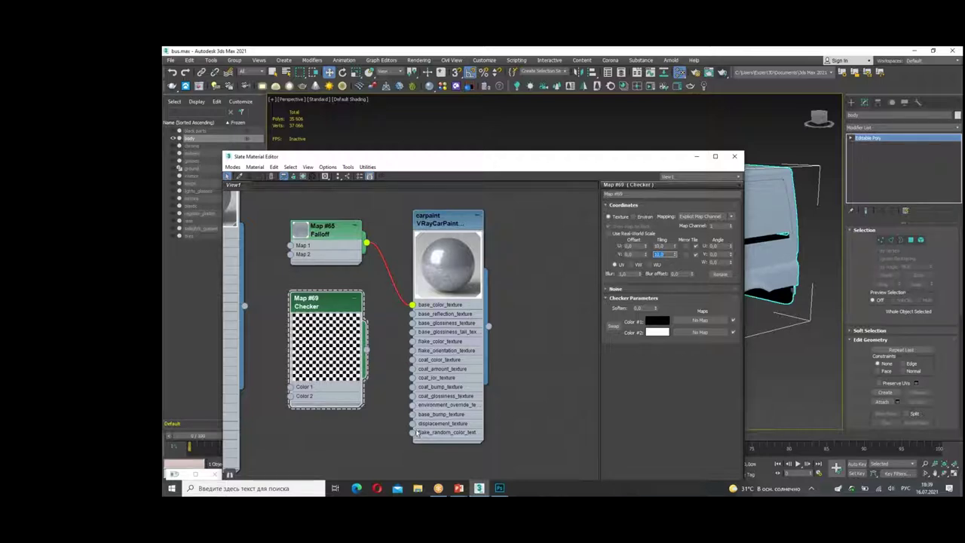
left_click_drag(366, 350, 412, 350)
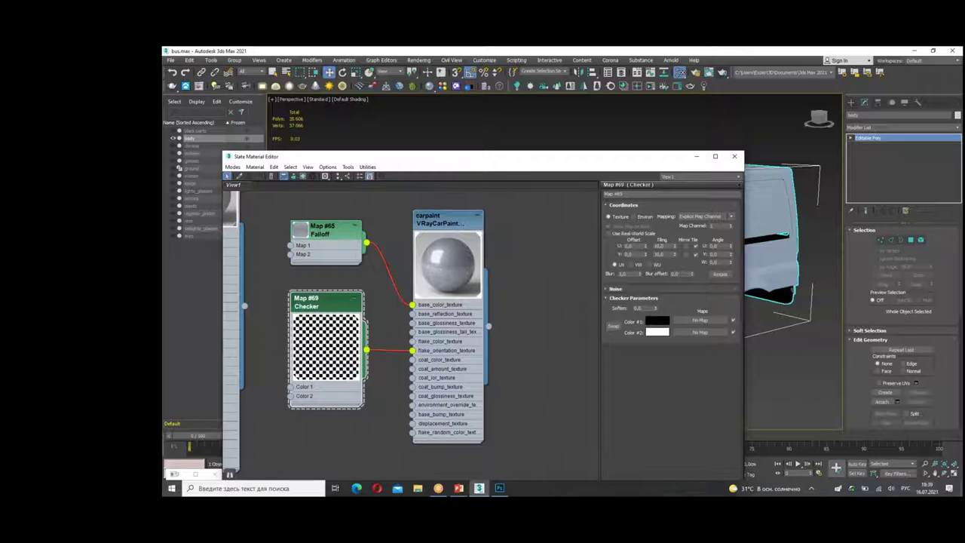
Step: Move the material editor aside and show the Checker map on the van in the viewport
left_click(301, 178)
left_click_drag(339, 158, 435, 273)
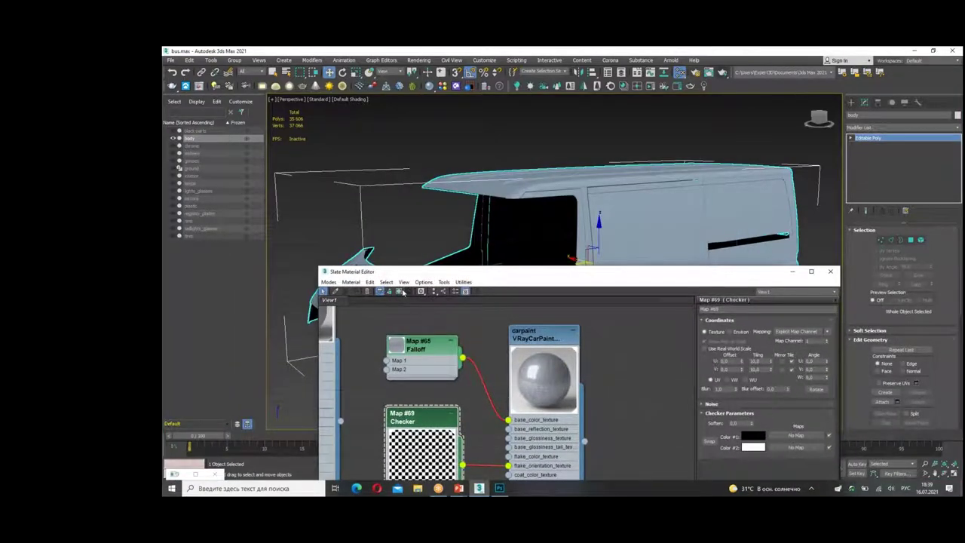
left_click(400, 292)
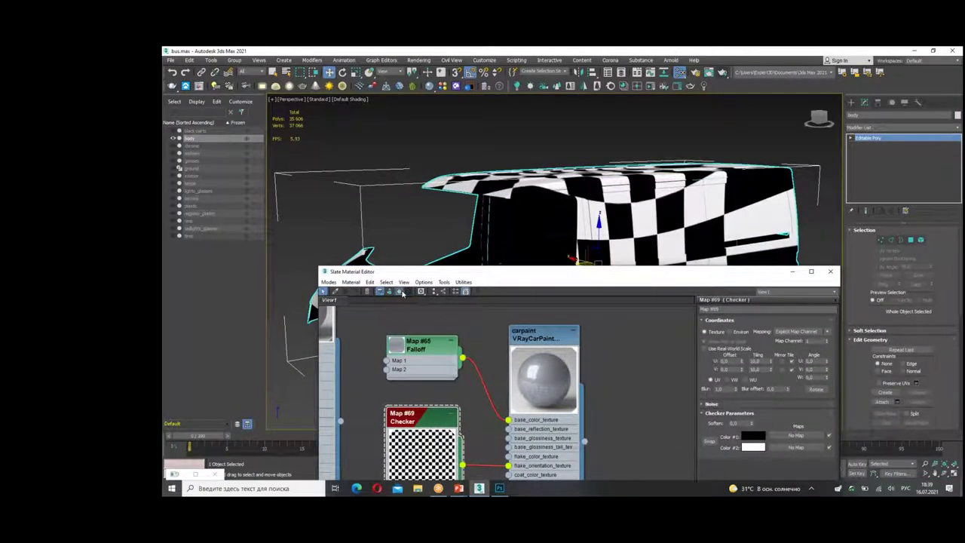
Step: Close the material editor and orbit around the checker-patterned van body to inspect it
left_click(829, 271)
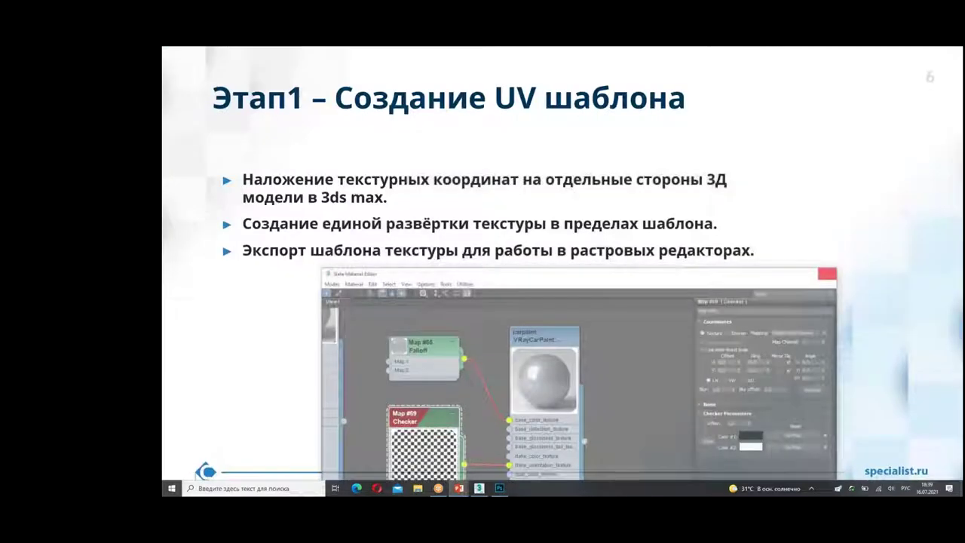
mouse_move(664, 316)
middle_mouse_down("alt")
mouse_move(693, 333)
mouse_move(750, 324)
mouse_move(879, 422)
mouse_move(710, 319)
middle_mouse_up("alt")
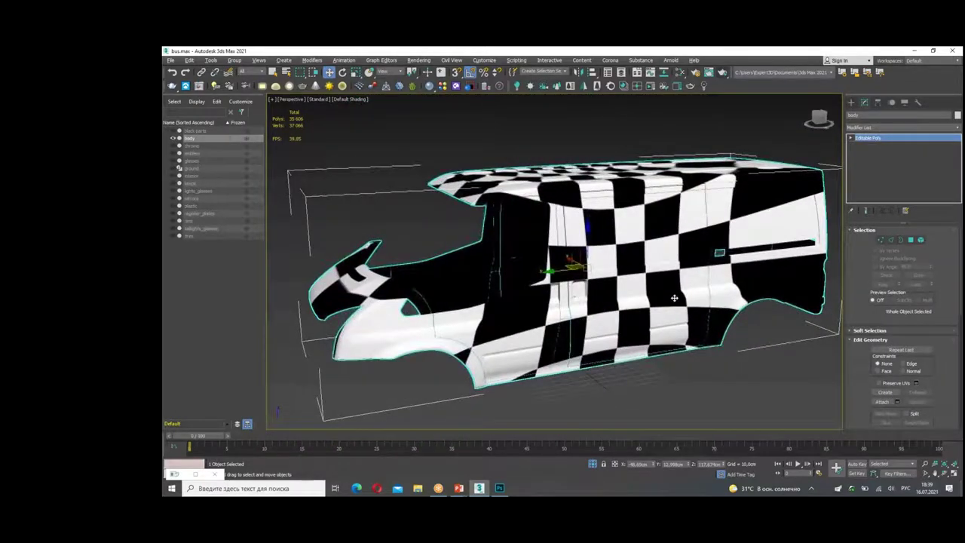
middle_click_drag(674, 298, 709, 257, "alt")
left_click_drag(591, 205, 591, 255)
left_click_drag(618, 198, 618, 239)
left_click_drag(650, 195, 649, 239)
left_click_drag(677, 189, 677, 232)
left_click_drag(713, 182, 713, 221)
left_click_drag(574, 220, 814, 226)
left_click_drag(558, 288, 803, 265)
left_click_drag(518, 321, 767, 300)
middle_click_drag(684, 156, 689, 157, "alt")
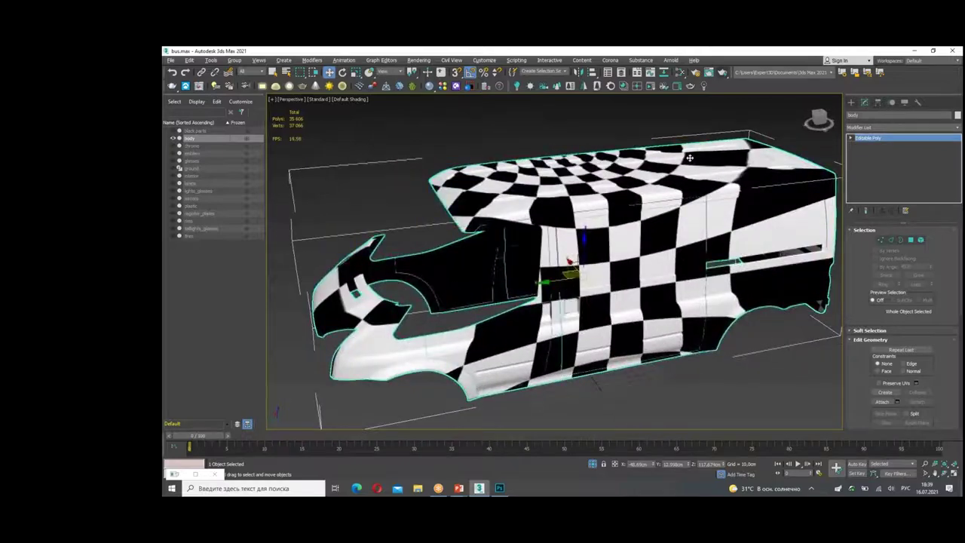
middle_click_drag(687, 156, 661, 156, "alt")
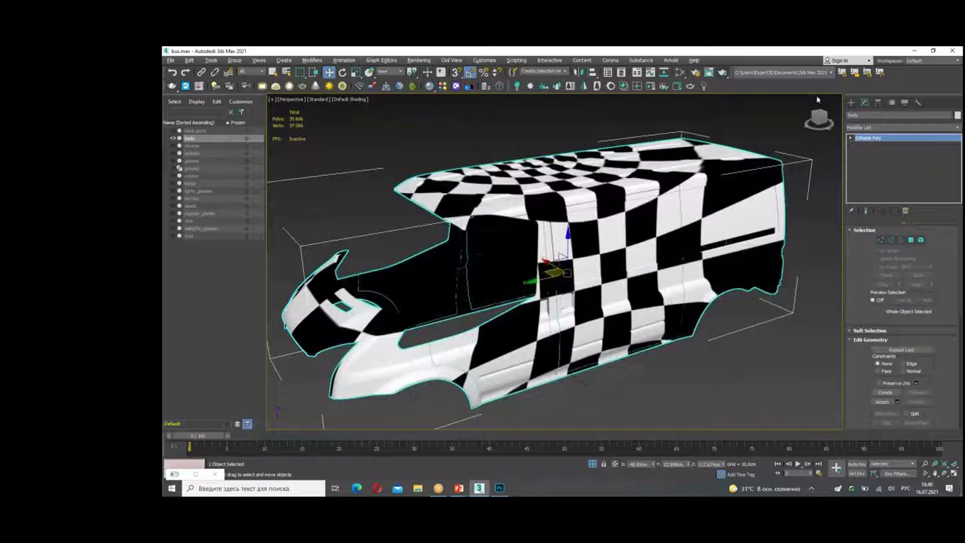
left_click(890, 128)
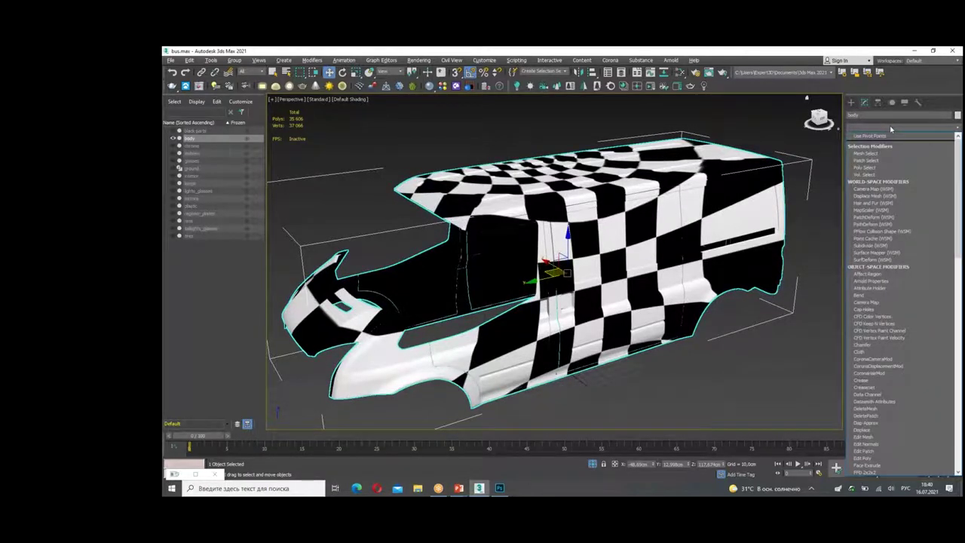
Step: Add an Unwrap UVW modifier to the van body and orbit to inspect its seams
key("u")
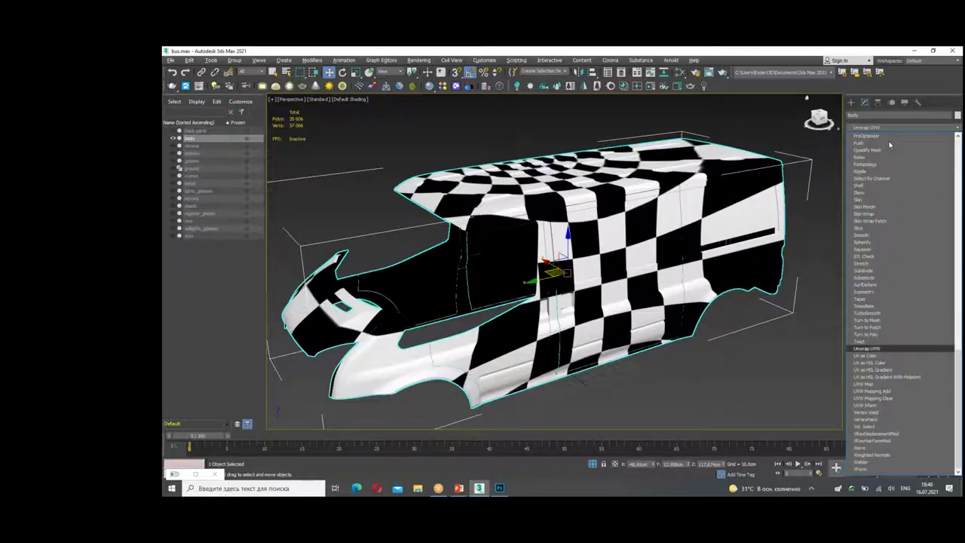
left_click(867, 349)
mouse_move(760, 333)
middle_mouse_down("alt")
mouse_move(549, 369)
mouse_move(443, 181)
middle_mouse_up("alt")
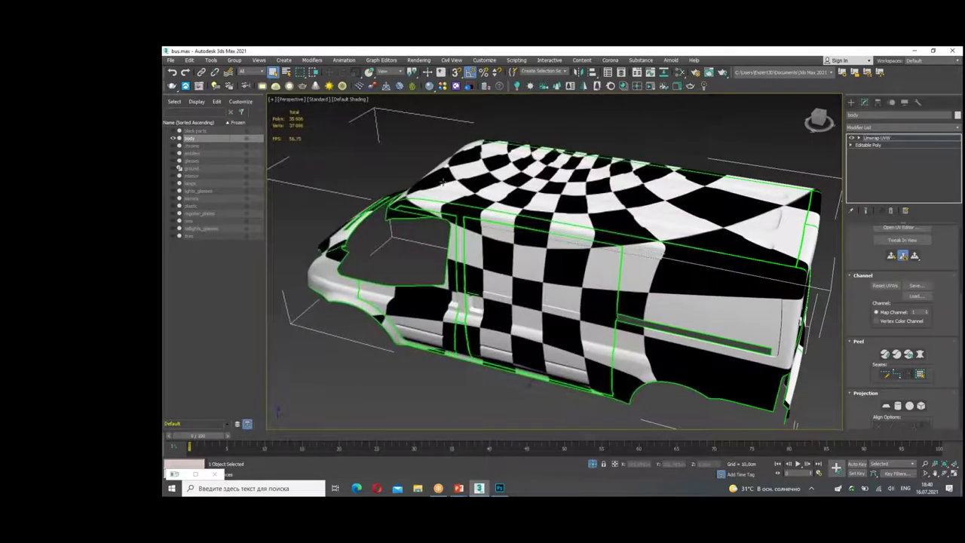
middle_click_drag(798, 280, 573, 381, "alt")
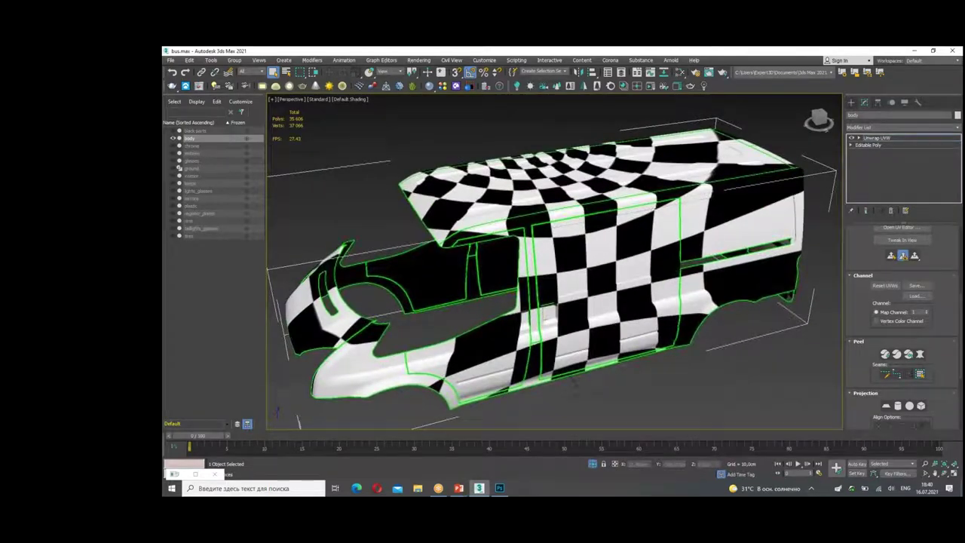
mouse_move(450, 250)
left_mouse_down()
mouse_move(521, 232)
mouse_move(533, 368)
left_mouse_up()
left_click_drag(527, 231, 543, 375)
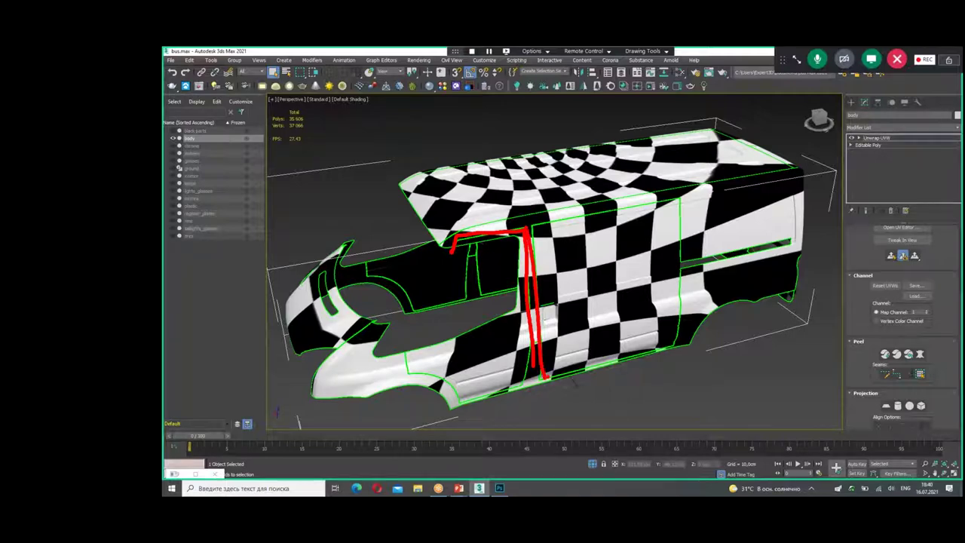
key("Escape")
scroll(884, 263, "up", 1)
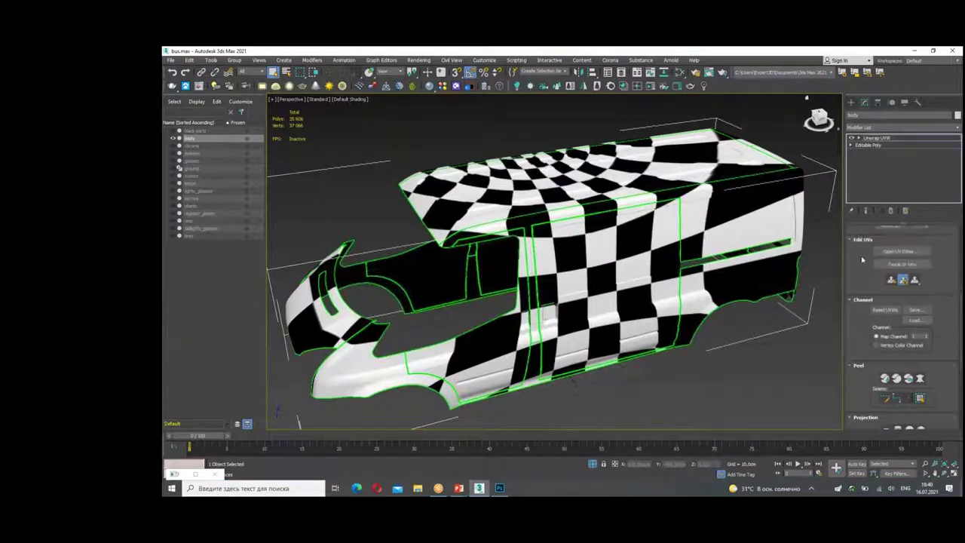
left_click(910, 252)
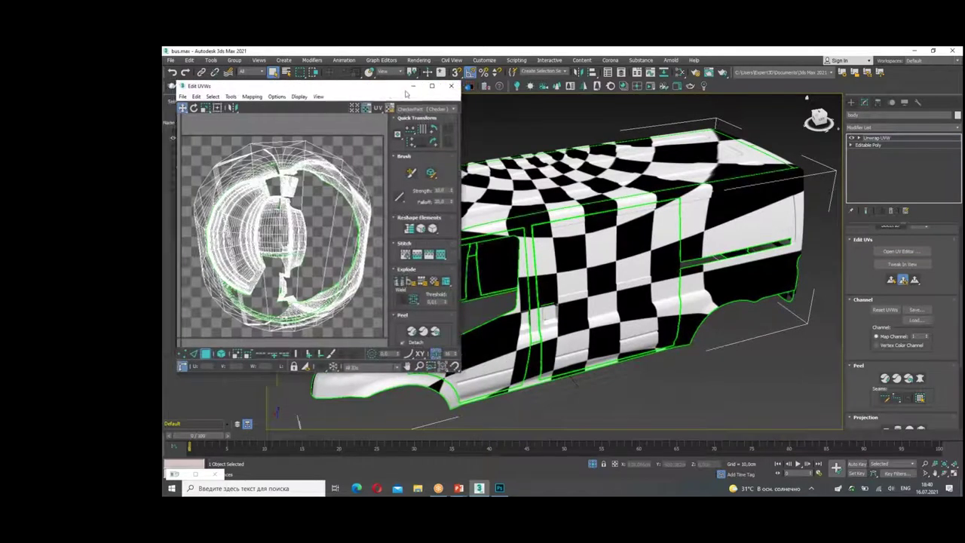
Step: Enlarge the Edit UVWs window, inspect the existing tangled UV layout, then close it
left_click_drag(382, 95, 511, 104)
left_click_drag(583, 379, 773, 428)
left_click(497, 302)
scroll(508, 302, "up", 3)
scroll(509, 303, "down", 3)
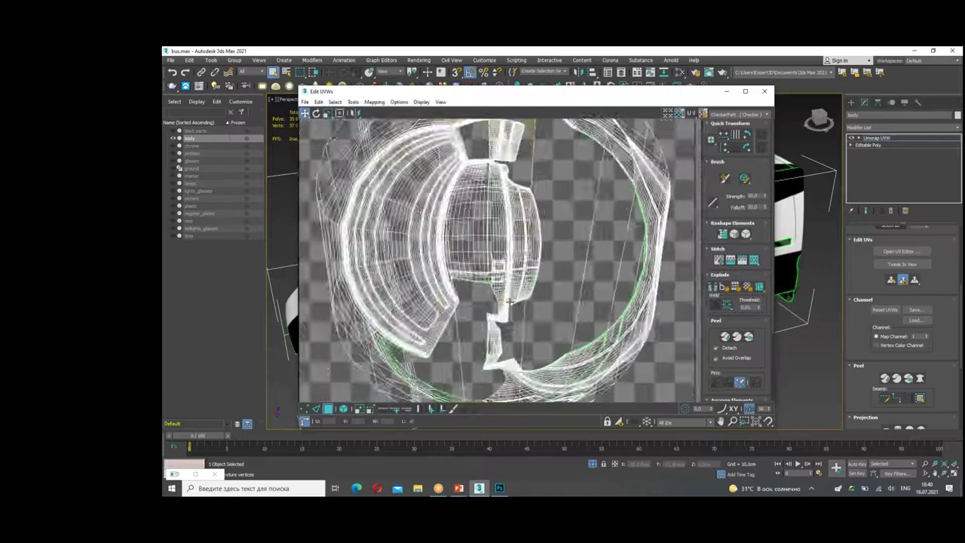
scroll(638, 323, "down", 3)
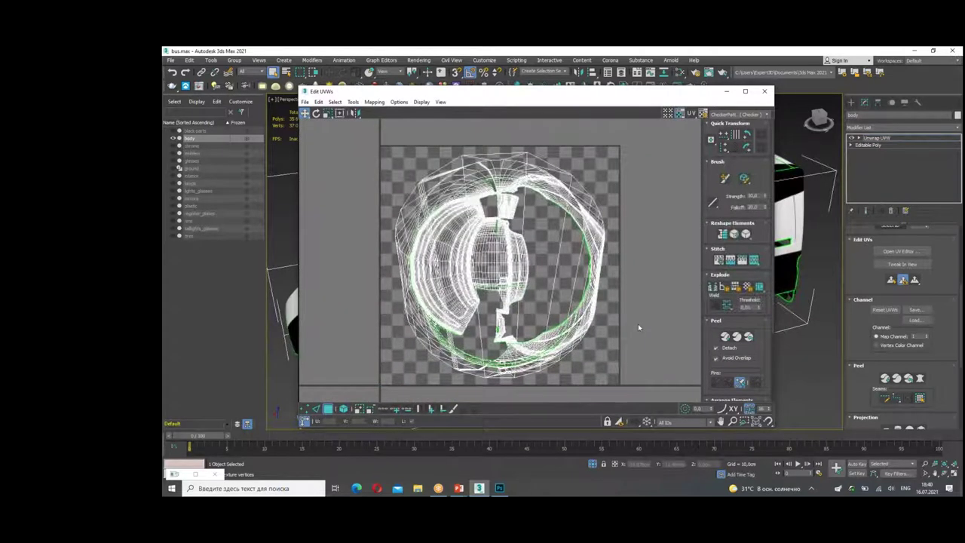
left_click(764, 91)
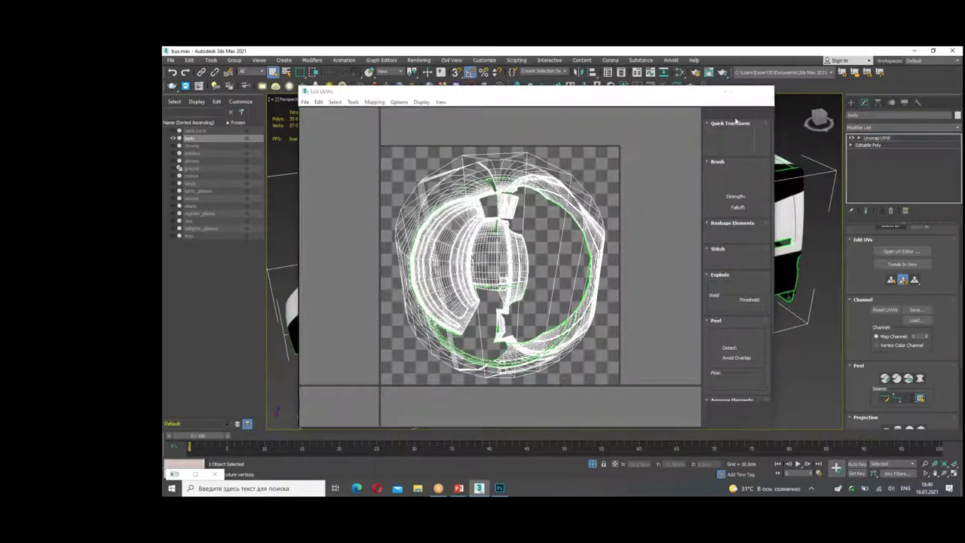
Step: Select all of the van body's faces with Edit > Select All
left_click(190, 60)
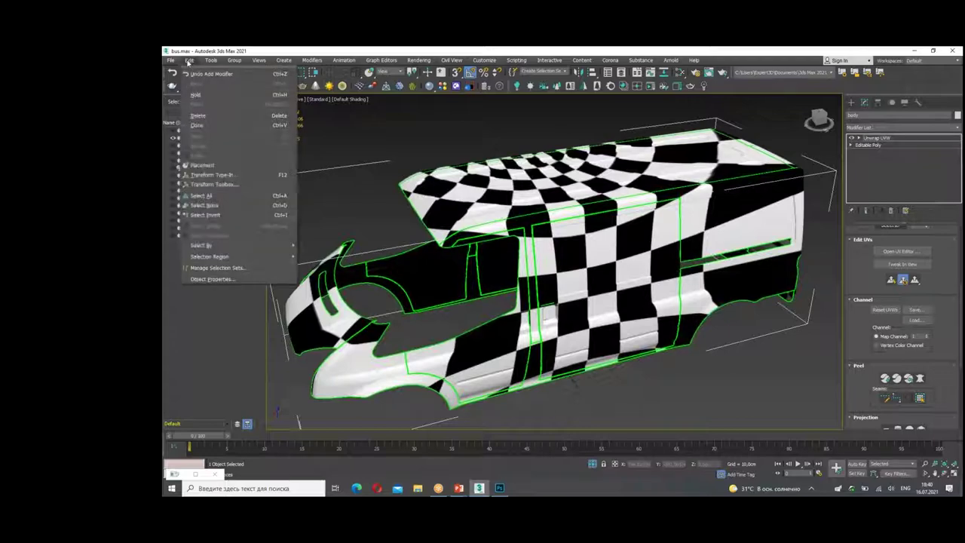
left_click(275, 198)
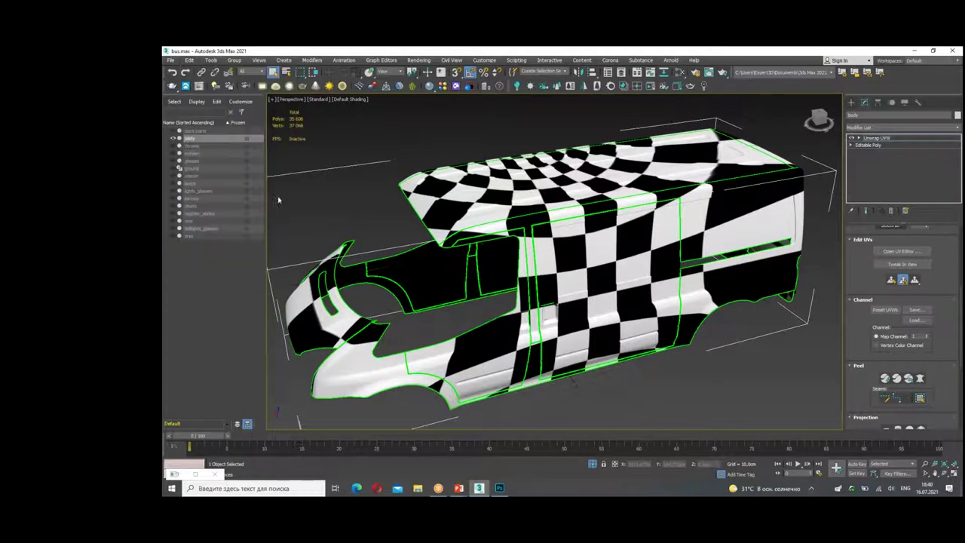
middle_click_drag(369, 180, 367, 181, "alt")
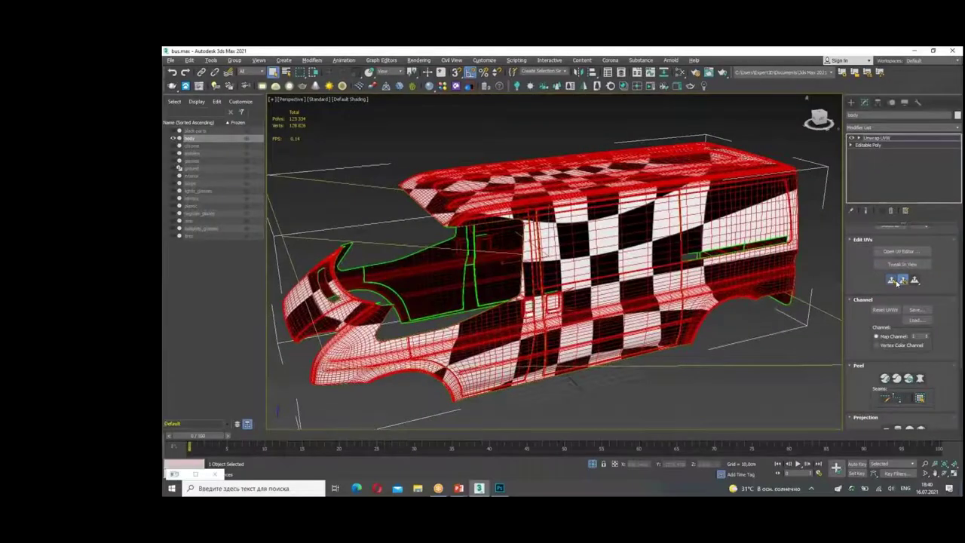
Step: Apply a Quick Planar Map projection to the selected faces
left_click(897, 283)
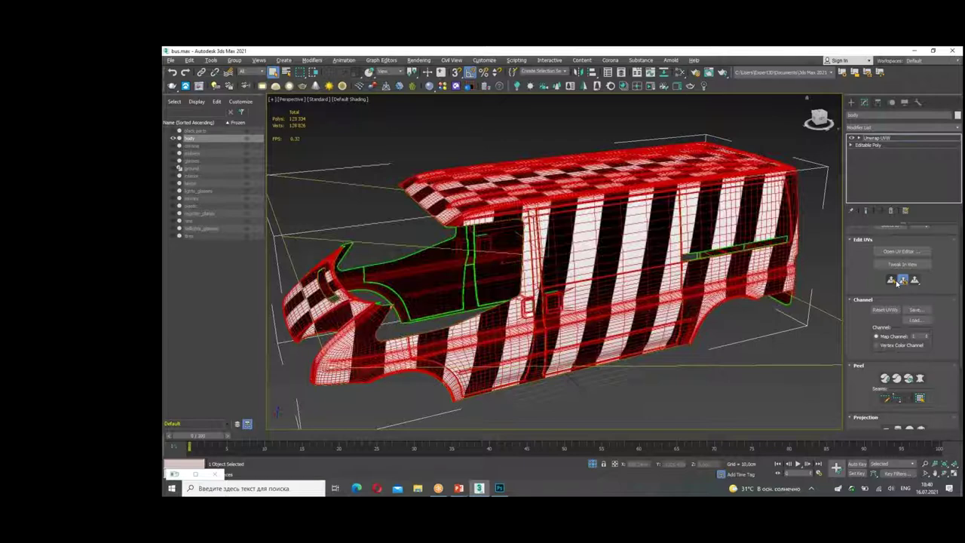
mouse_move(556, 189)
middle_mouse_down("alt")
mouse_move(556, 260)
mouse_move(528, 188)
mouse_move(573, 226)
middle_mouse_up("alt")
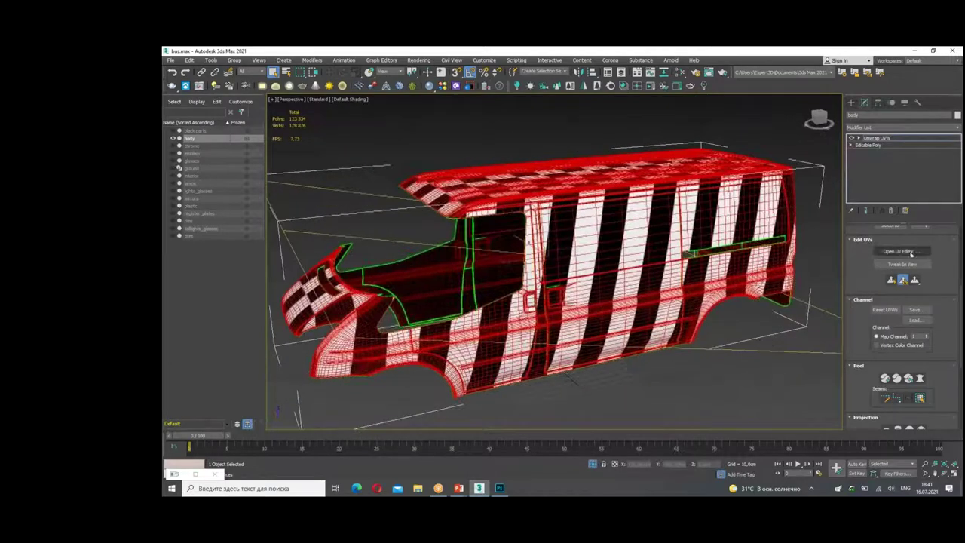
left_click(906, 252)
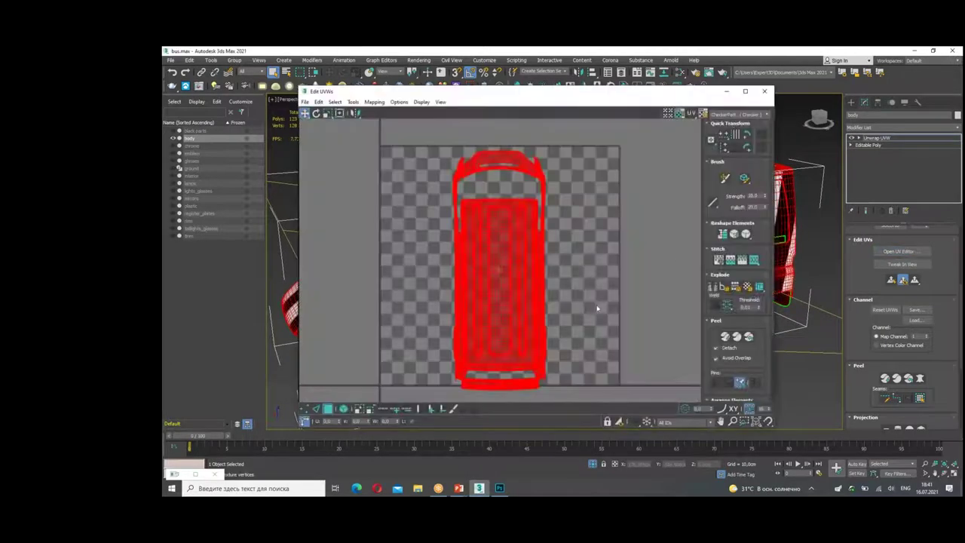
Step: Shrink the UV shell and move it into the top-left corner of the UV square
left_click(304, 112)
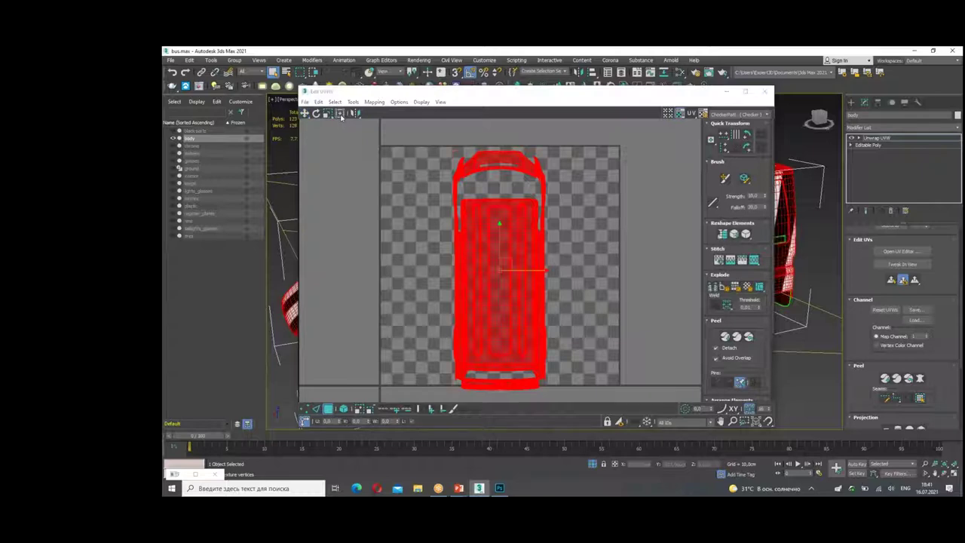
mouse_move(377, 144)
left_mouse_down()
mouse_move(625, 151)
mouse_move(614, 320)
mouse_move(593, 386)
mouse_move(378, 390)
mouse_move(376, 146)
left_mouse_up()
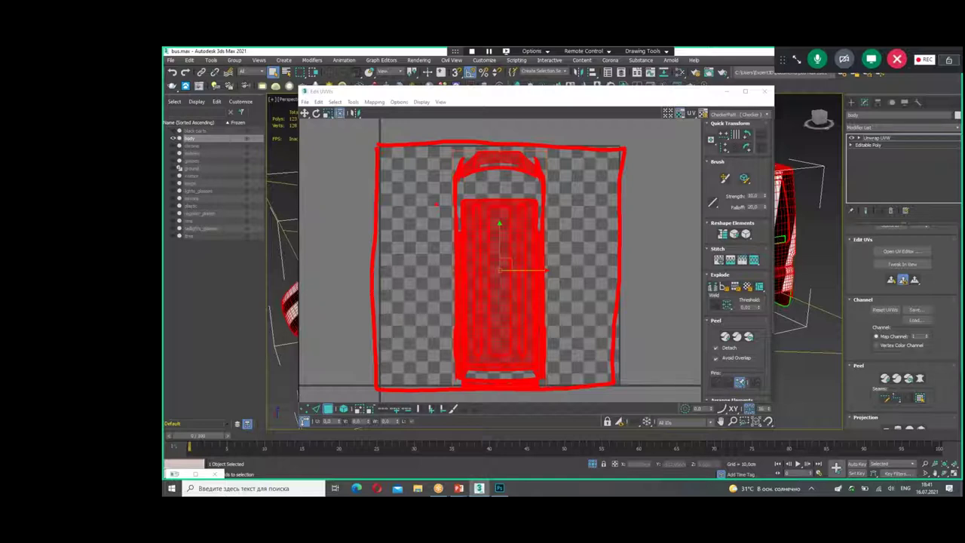
mouse_move(544, 150)
left_mouse_down()
mouse_move(547, 225)
mouse_move(470, 401)
mouse_move(443, 188)
left_mouse_up()
key("Escape")
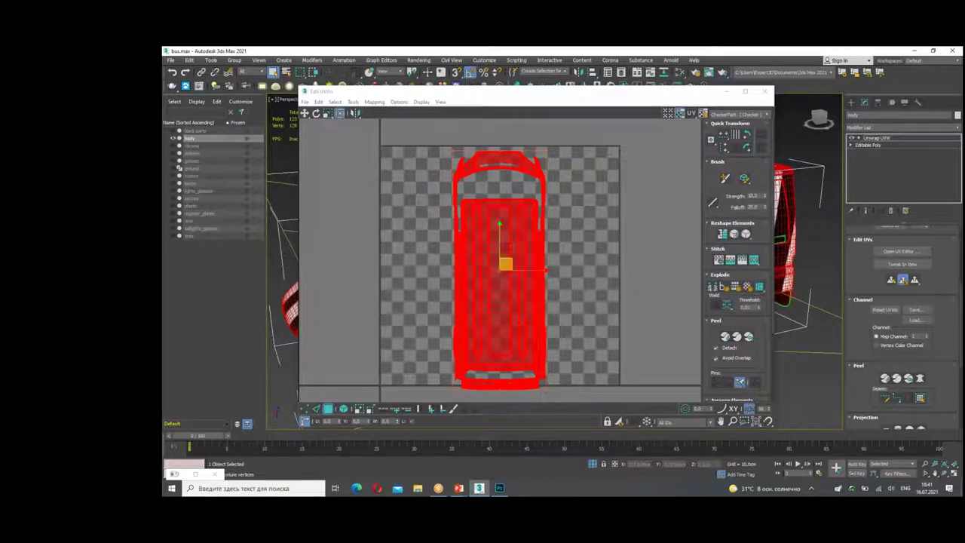
mouse_move(504, 263)
left_mouse_down()
mouse_move(480, 198)
mouse_move(452, 172)
left_mouse_up()
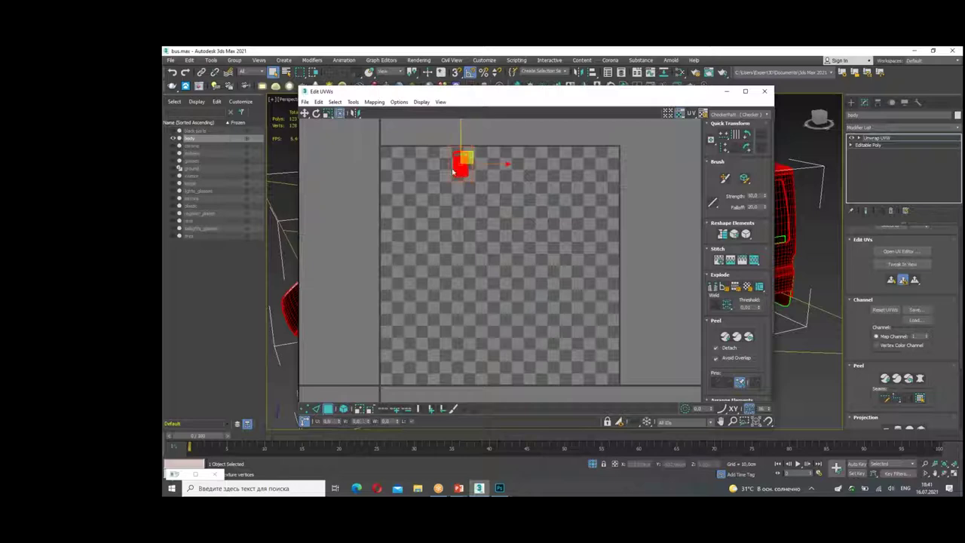
left_click_drag(460, 169, 391, 167)
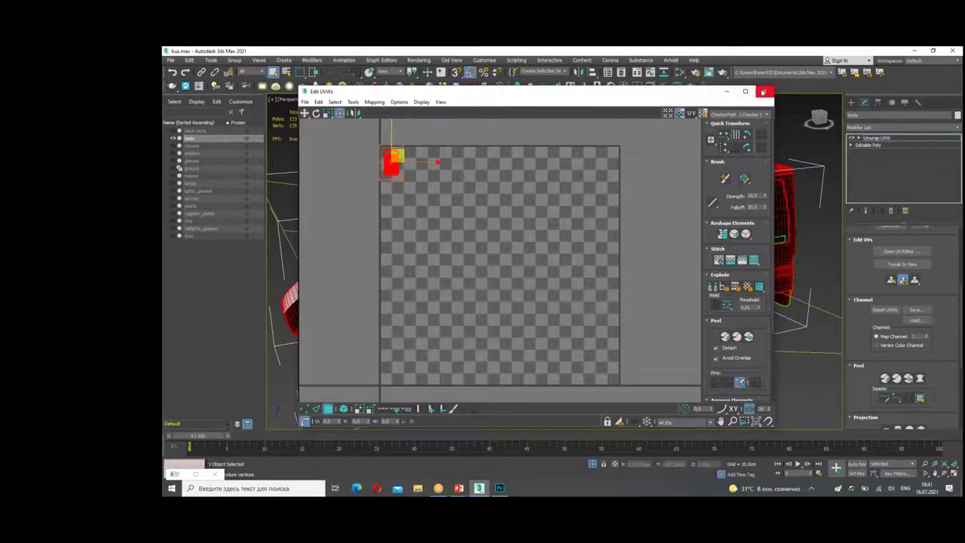
left_click(764, 91)
middle_click_drag(607, 126, 625, 169, "alt")
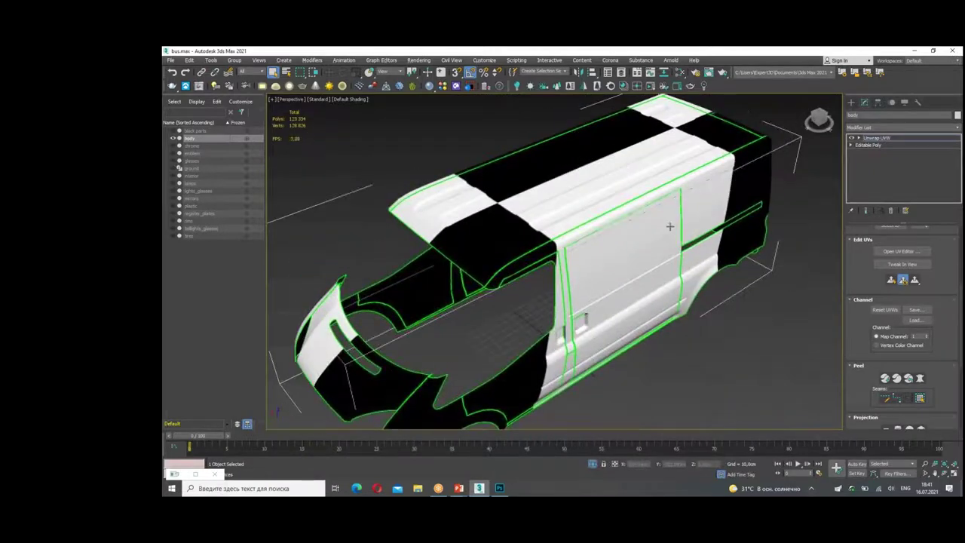
Step: Orbit to a side view of the van and select a face on its roof
mouse_move(386, 209)
left_mouse_down()
mouse_move(467, 286)
mouse_move(775, 108)
left_mouse_up()
left_click_drag(387, 129, 807, 112)
left_click_drag(398, 183, 370, 226)
mouse_move(588, 218)
middle_mouse_down("alt")
mouse_move(629, 235)
mouse_move(550, 219)
mouse_move(616, 219)
mouse_move(575, 258)
middle_mouse_up("alt")
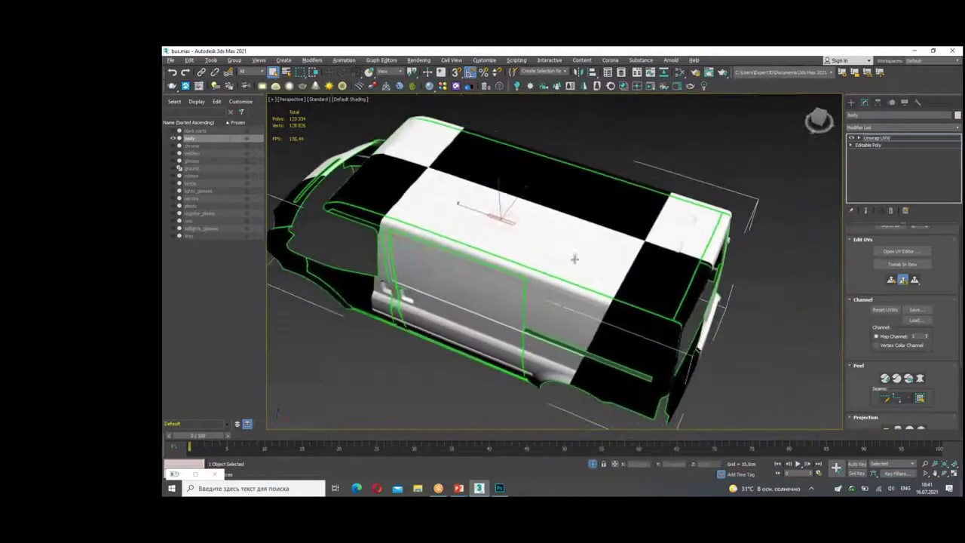
scroll(551, 227, "up", 3)
left_click(551, 228)
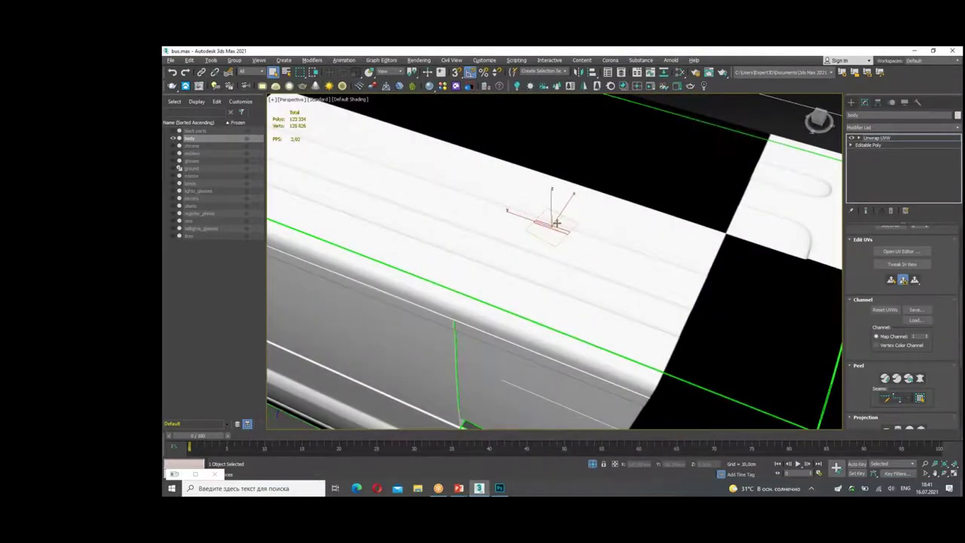
Step: Turn on Edged Faces with F4 and pick another roof face
key("F4")
mouse_move(592, 248)
middle_mouse_down("alt")
mouse_move(581, 233)
mouse_move(621, 203)
middle_mouse_up("alt")
left_click(620, 202)
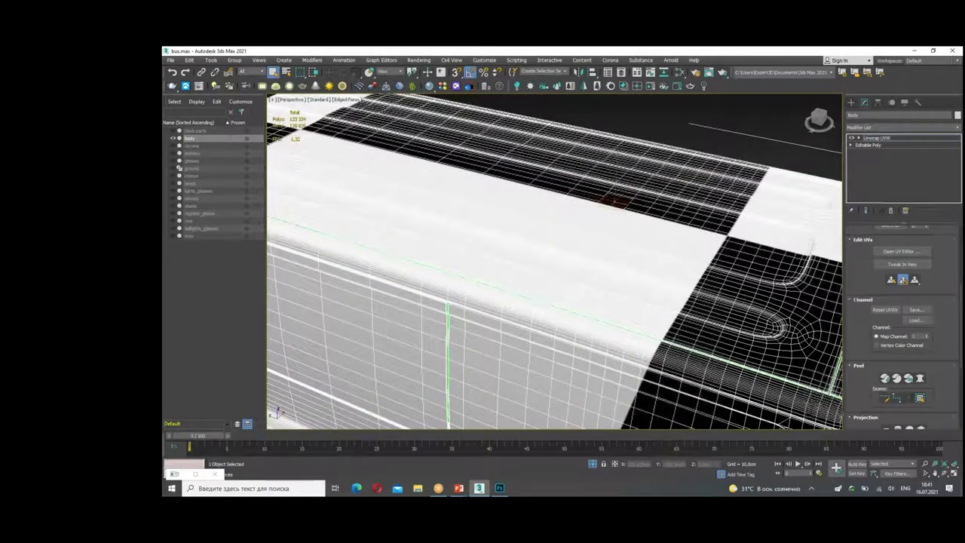
scroll(920, 384, "down", 1)
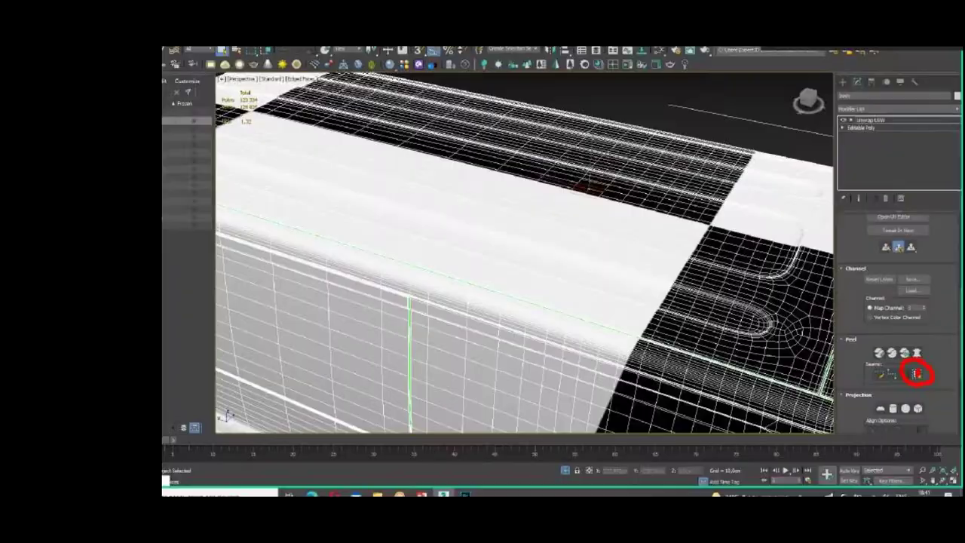
Step: Expand the roof polygon selection to its seams and inspect the rear roof corner
left_click(920, 375)
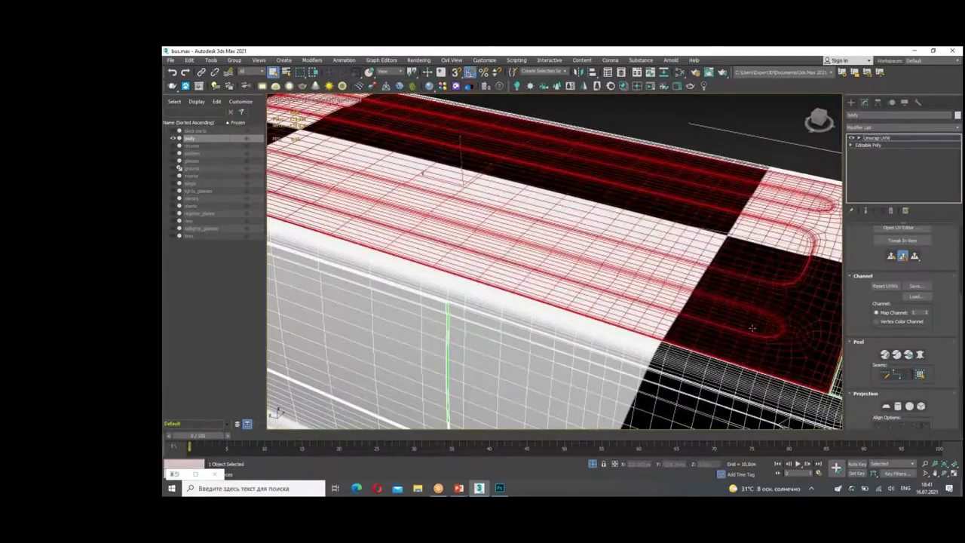
mouse_move(751, 327)
middle_mouse_down("alt")
mouse_move(690, 303)
mouse_move(656, 324)
middle_mouse_up("alt")
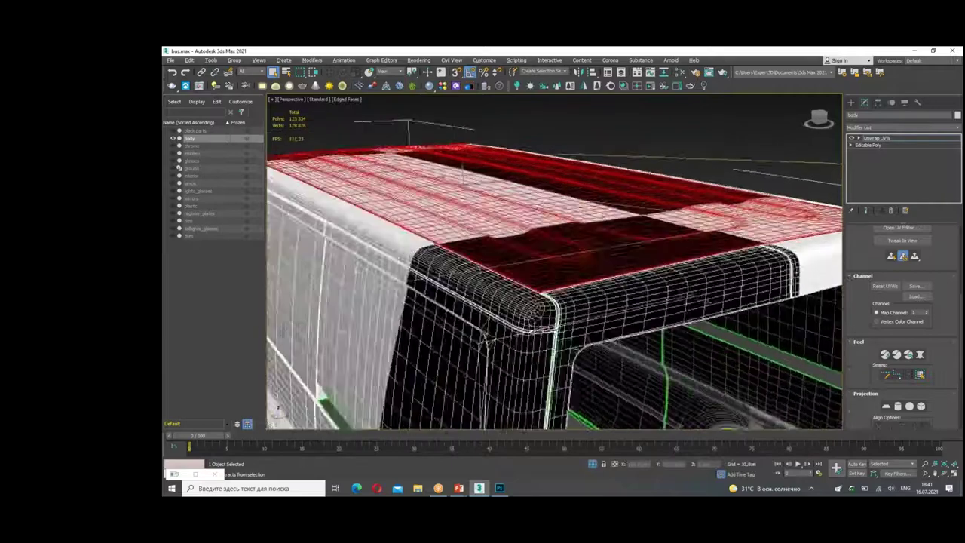
key("z")
middle_click_drag(579, 399, 601, 407, "alt")
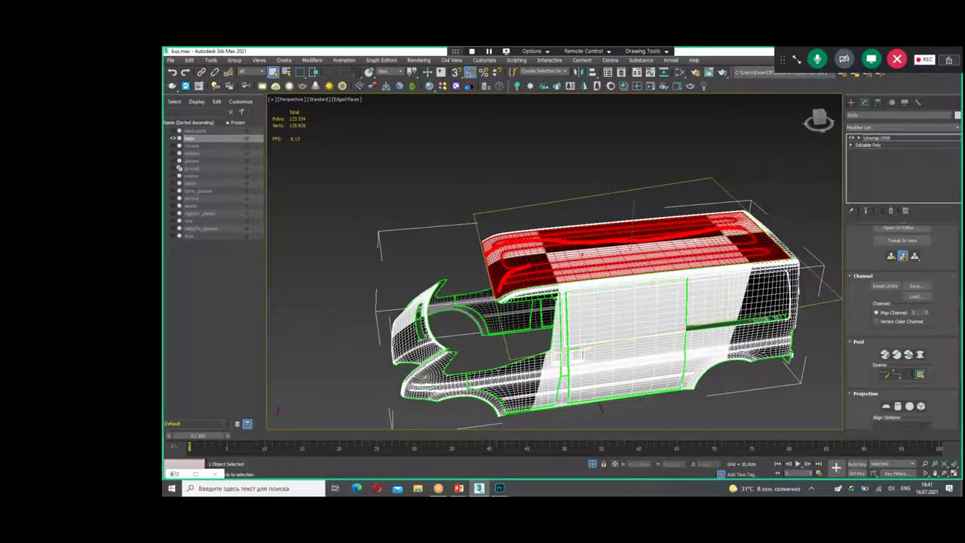
middle_click_drag(601, 407, 648, 317, "alt")
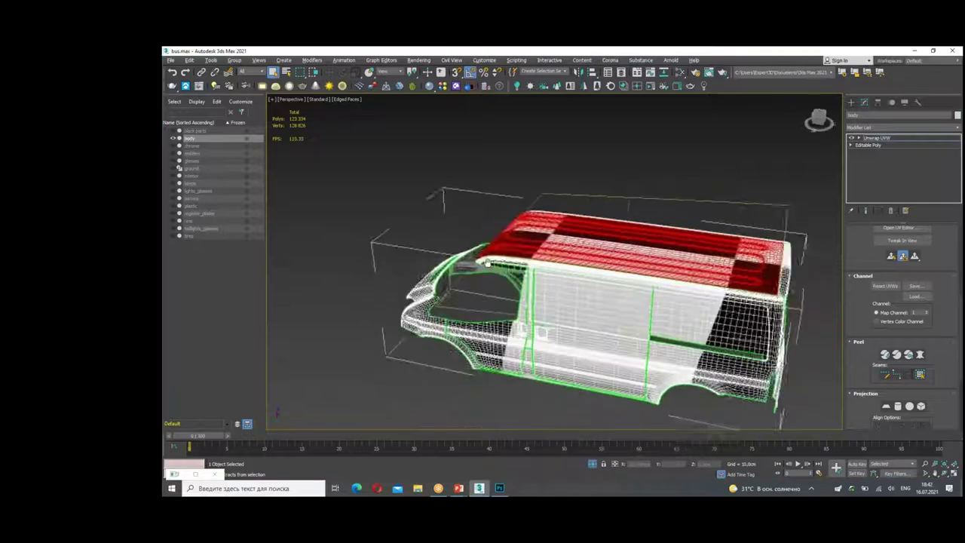
scroll(678, 265, "up", 5)
mouse_move(678, 265)
middle_mouse_down("alt")
mouse_move(603, 237)
mouse_move(576, 240)
middle_mouse_up("alt")
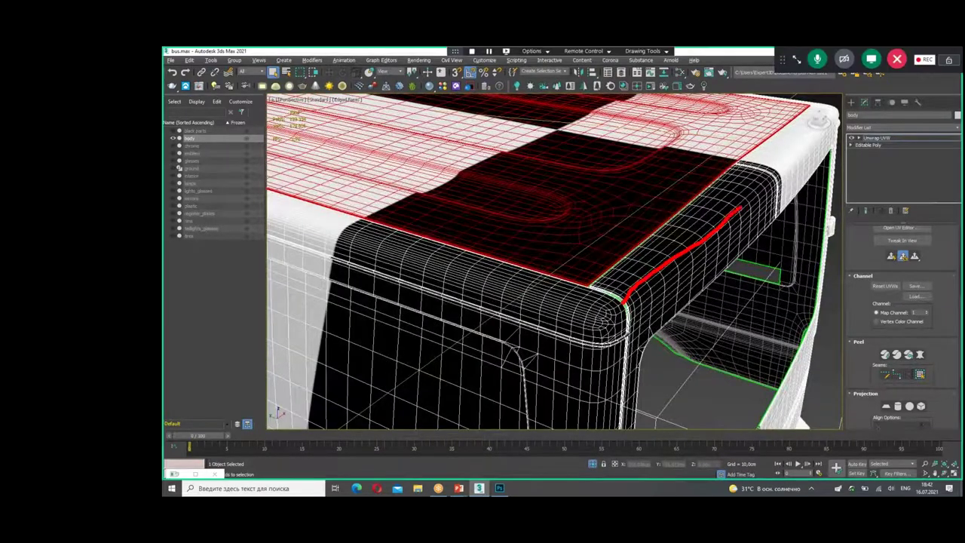
left_click(819, 134)
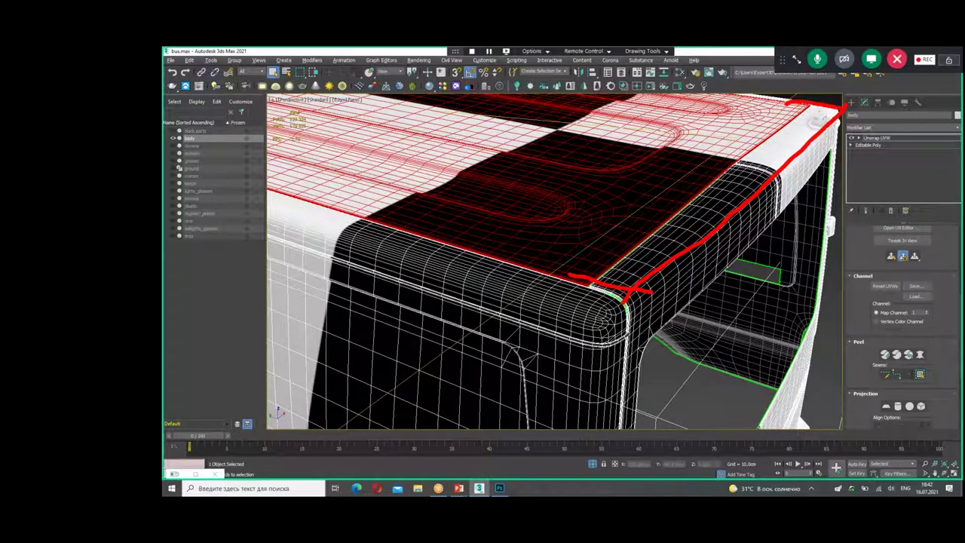
mouse_move(625, 249)
left_mouse_down()
mouse_move(663, 226)
mouse_move(602, 275)
left_mouse_up()
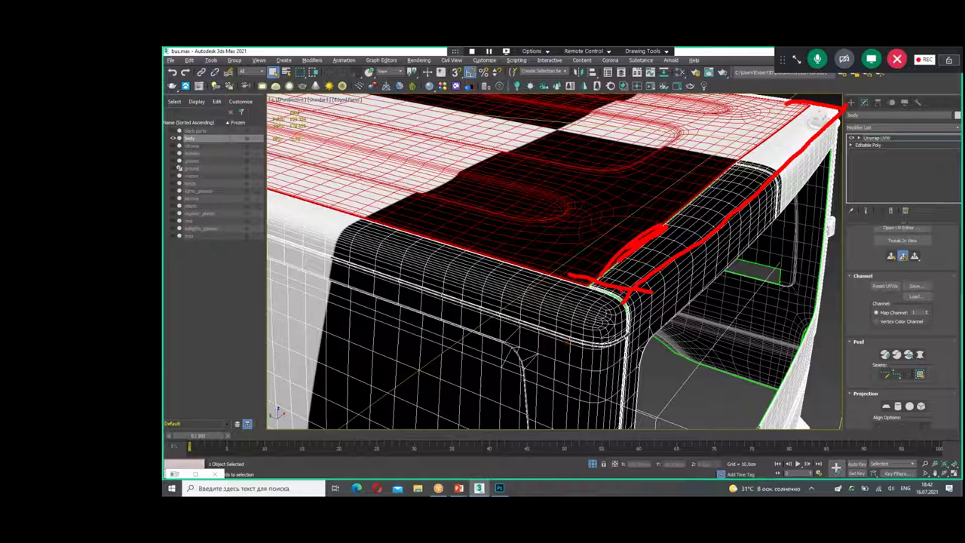
key("Escape")
scroll(660, 299, "up", 4)
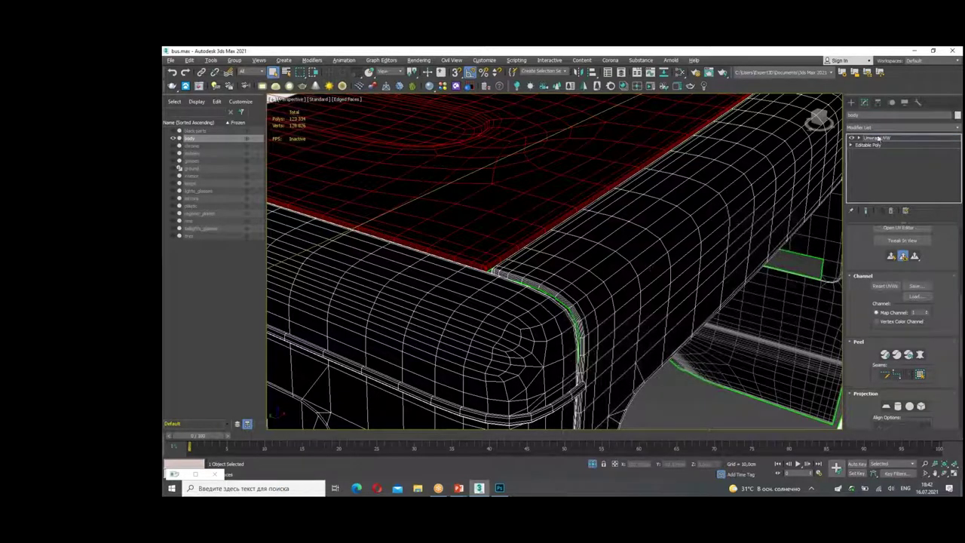
Step: At Unwrap UVW Edge level, select a rounded roof-corner edge and open the Slate Material Editor
left_click(858, 139)
key("2")
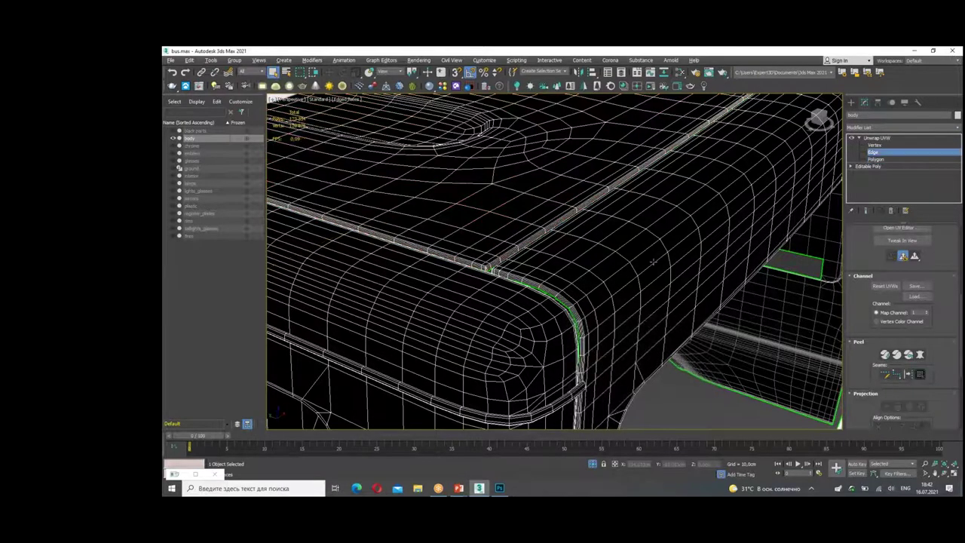
mouse_move(653, 262)
middle_mouse_down("alt")
mouse_move(779, 182)
mouse_move(707, 275)
middle_mouse_up("alt")
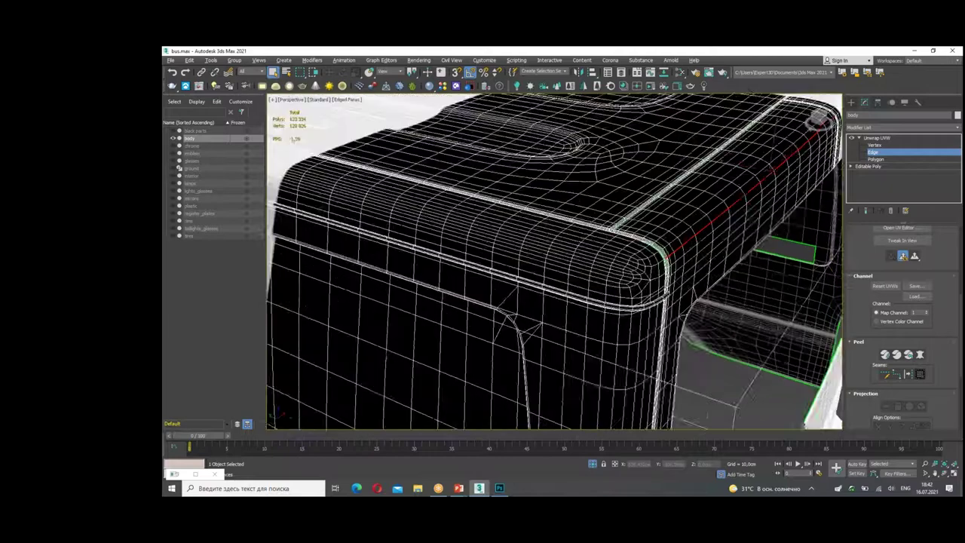
middle_click_drag(691, 407, 641, 202, "alt")
scroll(641, 202, "up", 5)
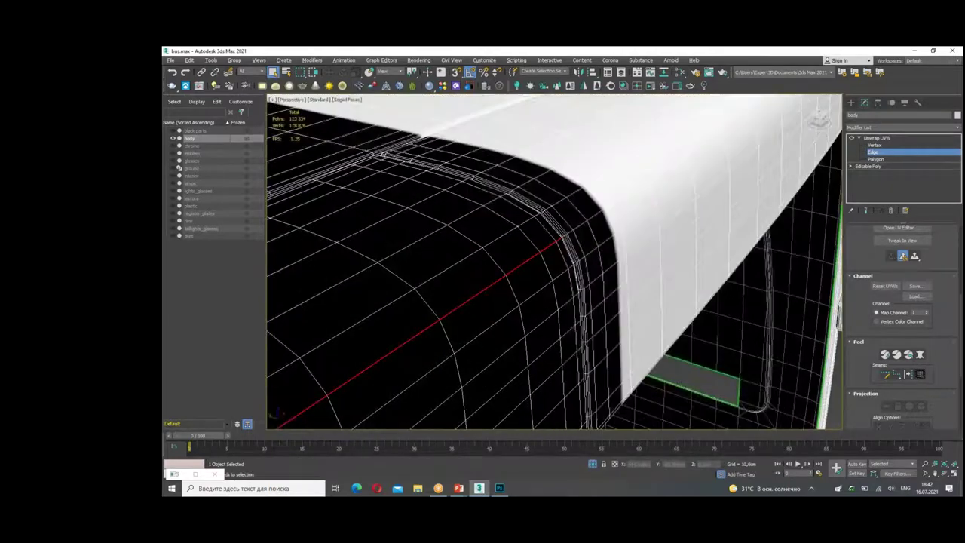
left_click(615, 202)
key("m")
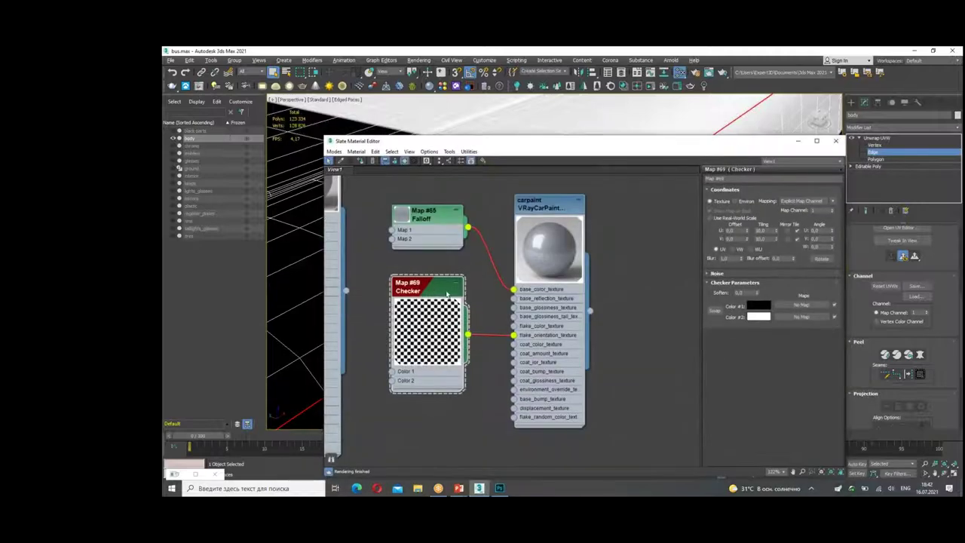
Step: Lighten the Checker map's Color #1 to grey, check Color #2, then close the material editor
left_click(758, 305)
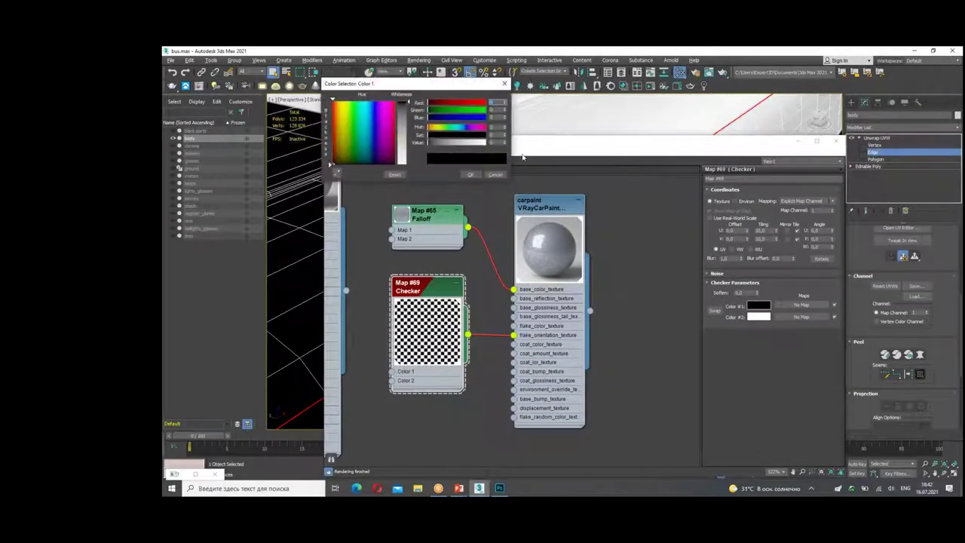
left_click_drag(443, 143, 464, 143)
left_click(754, 315)
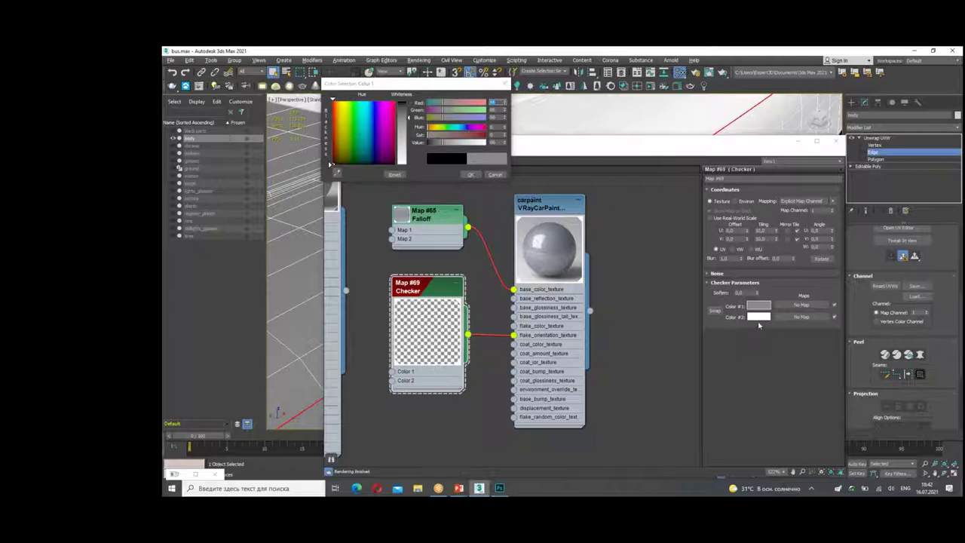
left_click(470, 174)
left_click(835, 140)
scroll(554, 264, "down", 2)
scroll(682, 177, "up", 3)
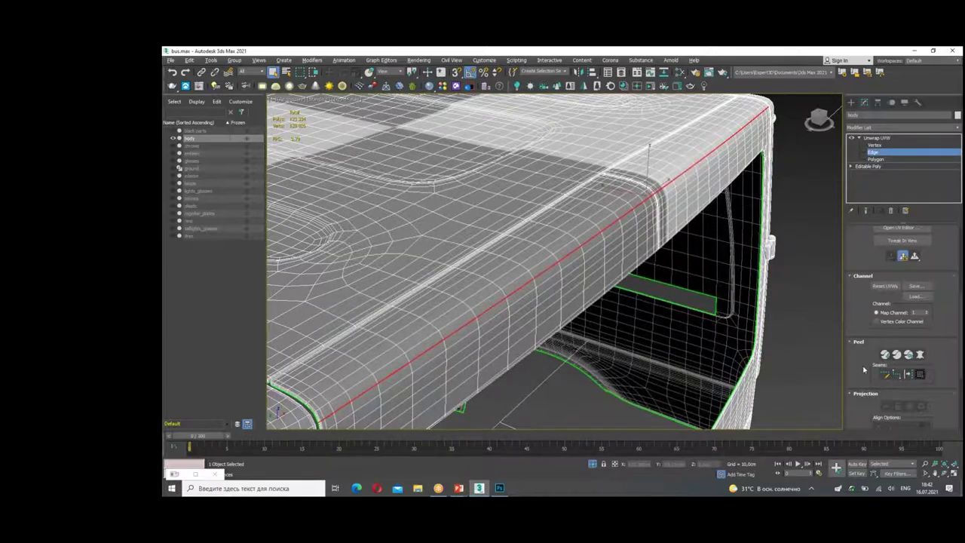
Step: Convert the selected roof edge into a seam
scroll(863, 370, "down", 1)
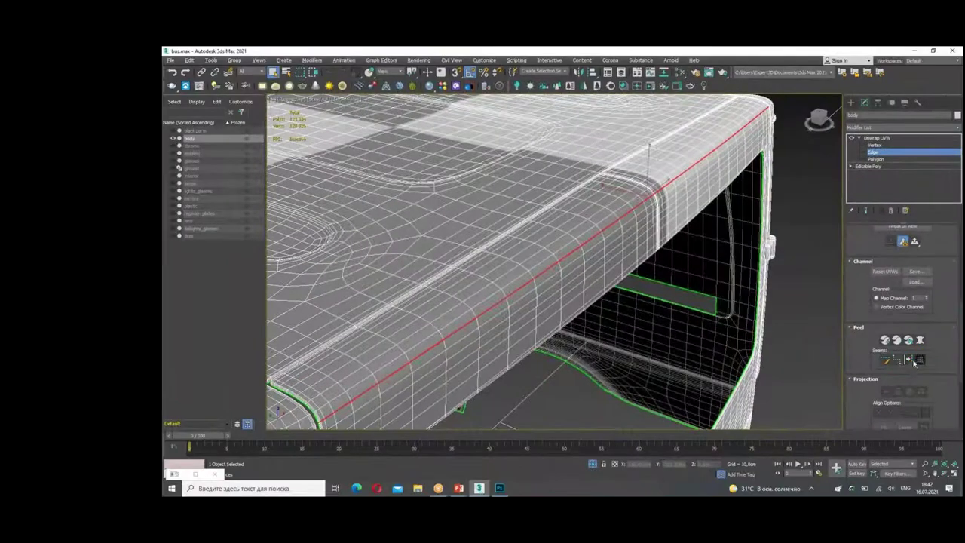
left_click(908, 360)
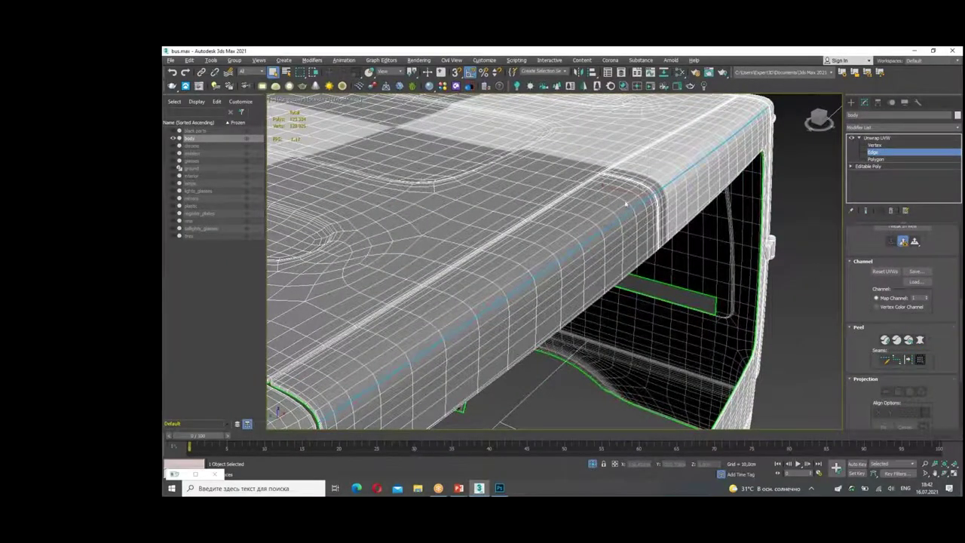
mouse_move(644, 182)
middle_mouse_down("alt")
mouse_move(615, 186)
mouse_move(634, 185)
middle_mouse_up("alt")
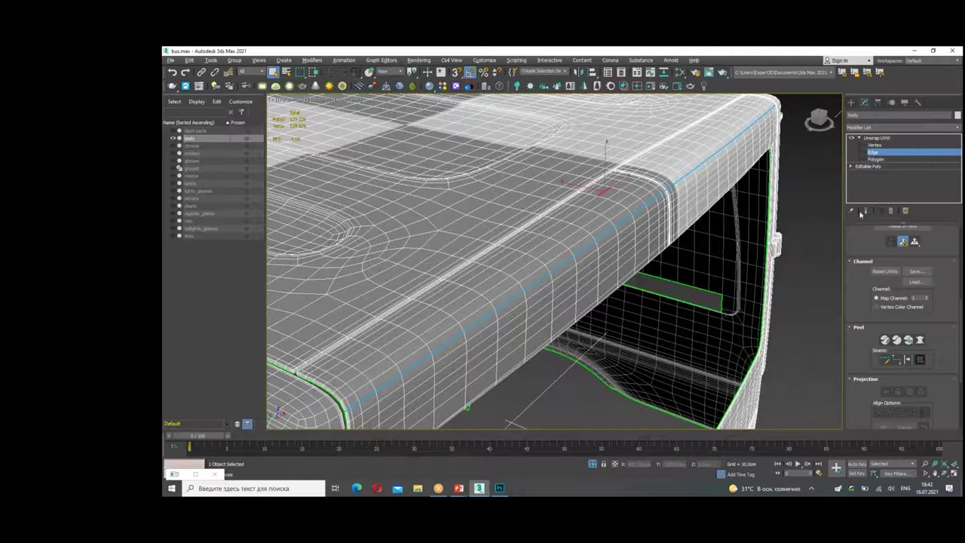
Step: At Polygon level, pick two roof polygons and expand the selection to the seam-bounded roof
key("3")
left_click(631, 184)
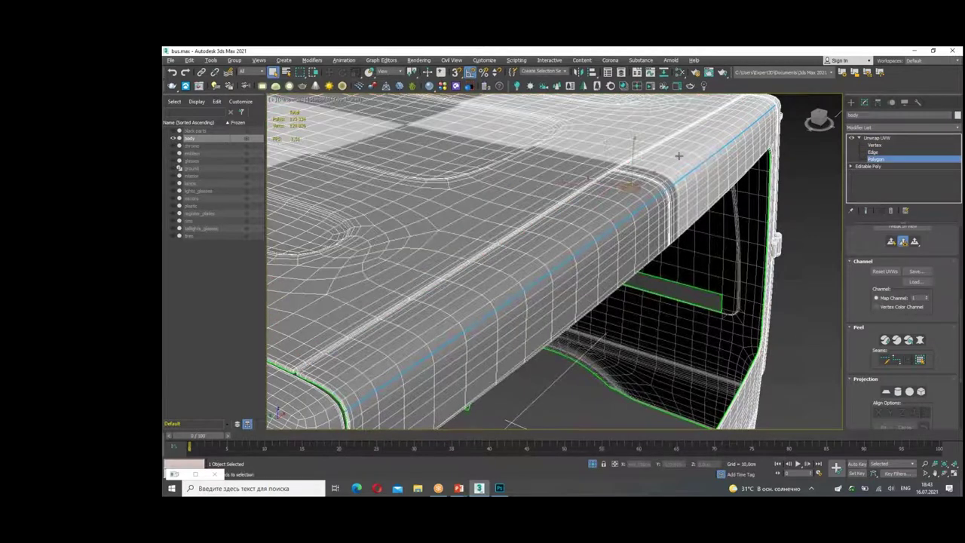
left_click(581, 154, "ctrl")
left_click(920, 359)
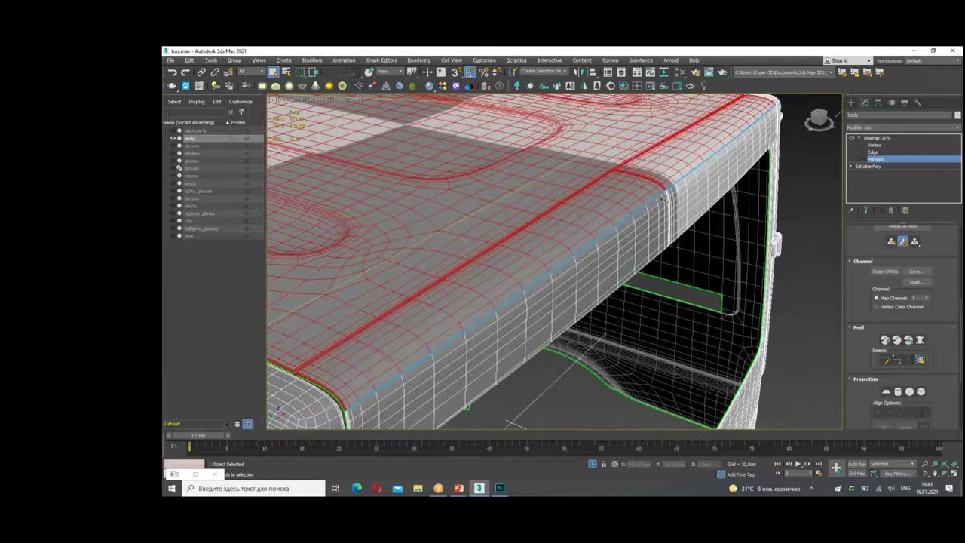
left_click_drag(664, 194, 486, 298)
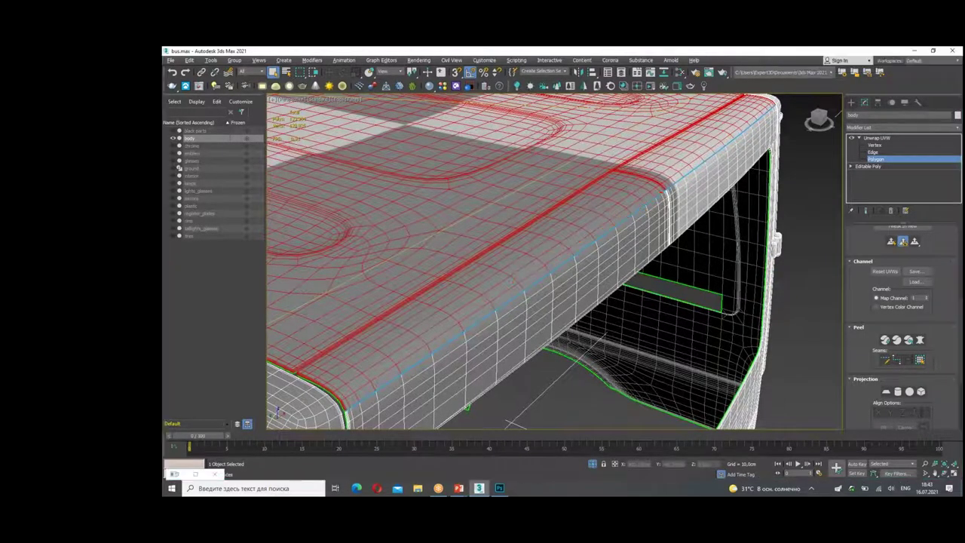
scroll(542, 226, "down", 5)
scroll(542, 226, "down", 5)
middle_click_drag(542, 226, 520, 226, "alt")
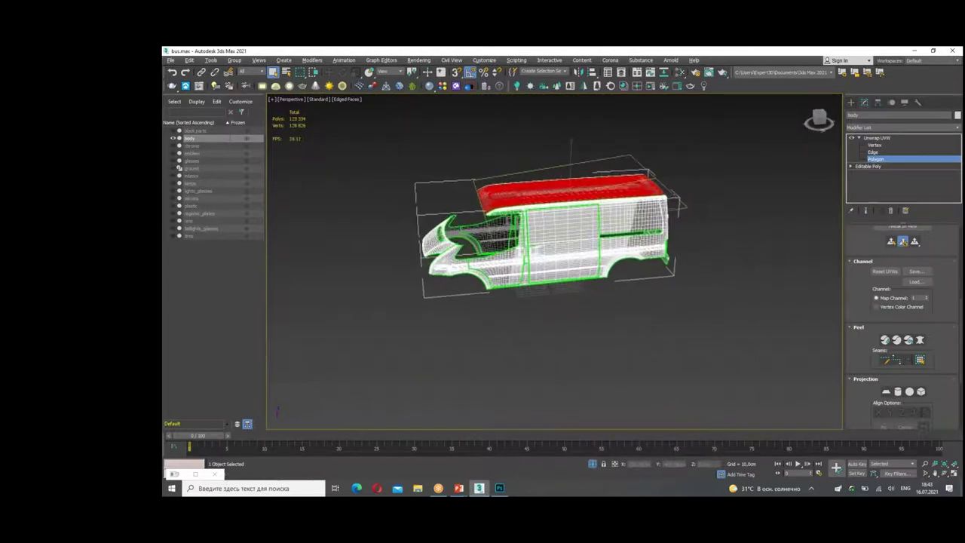
left_click_drag(875, 364, 865, 420)
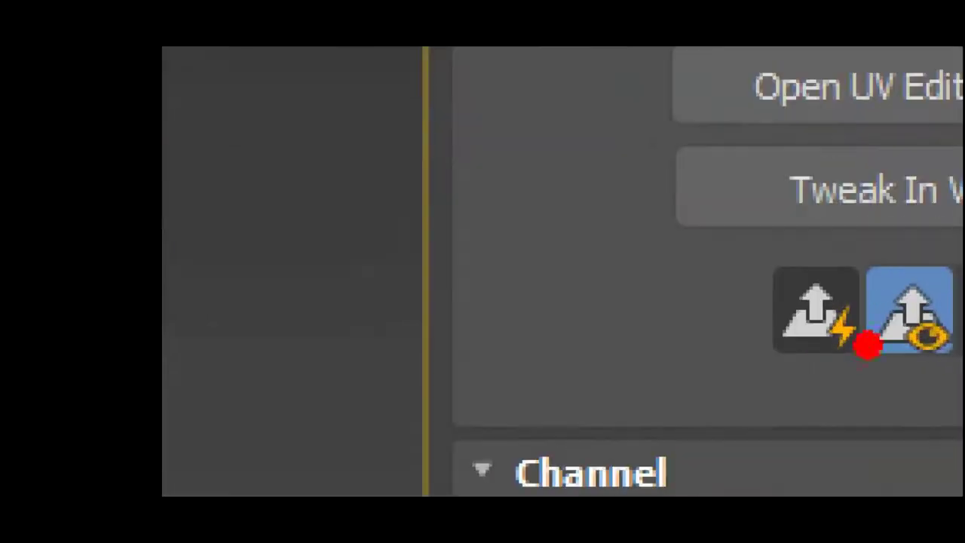
left_click_drag(901, 321, 899, 329)
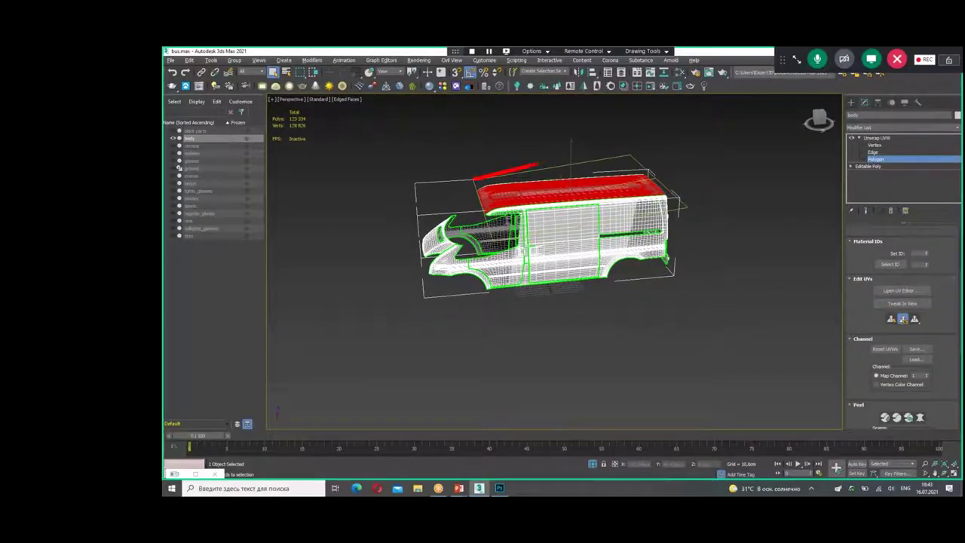
left_click_drag(537, 164, 630, 148)
left_click_drag(675, 203, 490, 243)
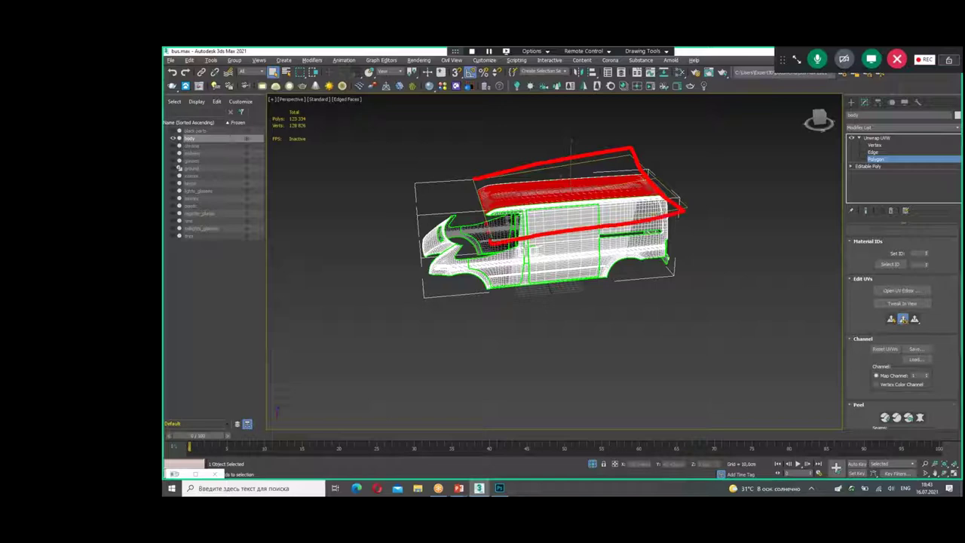
middle_click_drag(520, 188, 564, 181, "alt")
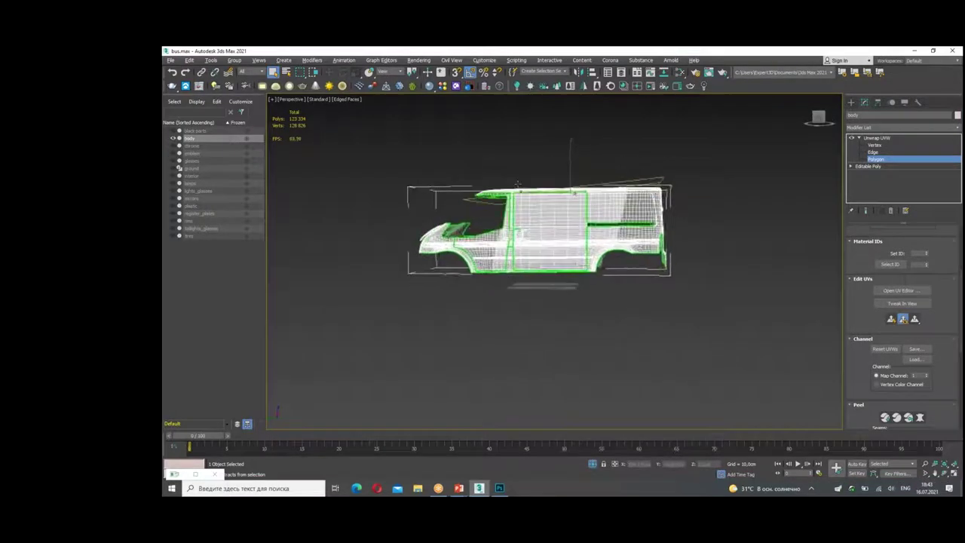
scroll(564, 181, "up", 2)
scroll(564, 181, "up", 3)
Step: Set the Quick Planar Map axis to Z
left_click_drag(484, 205, 320, 250)
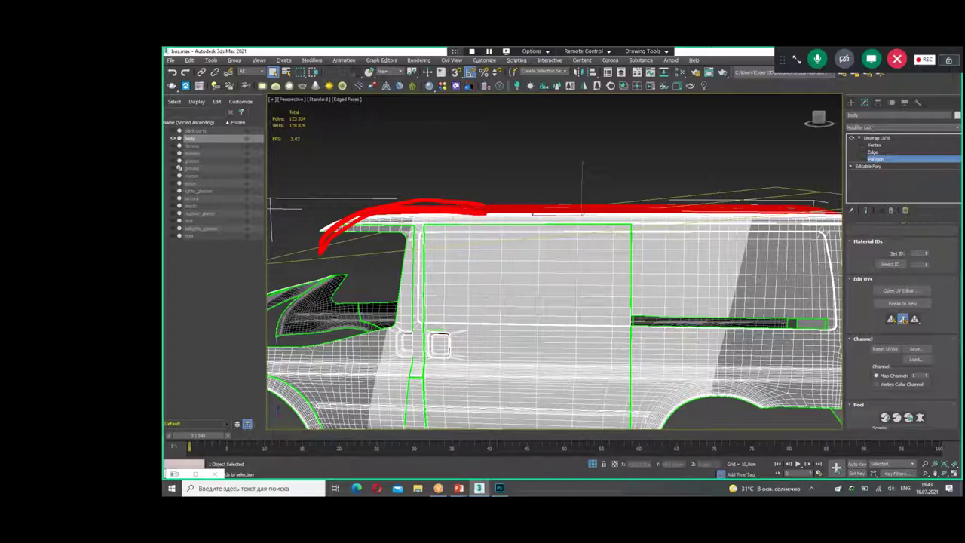
mouse_move(267, 273)
left_mouse_down()
mouse_move(840, 208)
mouse_move(645, 196)
mouse_move(332, 240)
mouse_move(241, 286)
left_mouse_up()
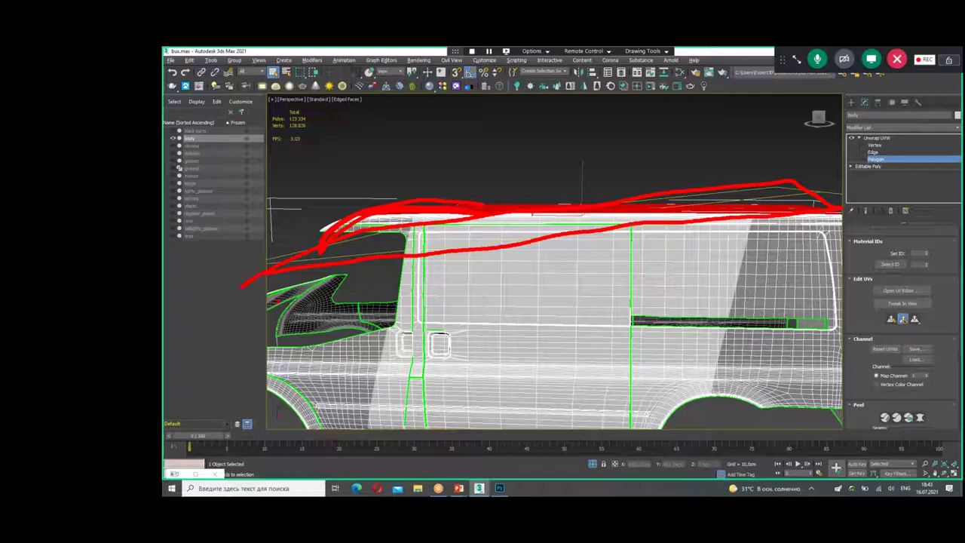
left_click(896, 59)
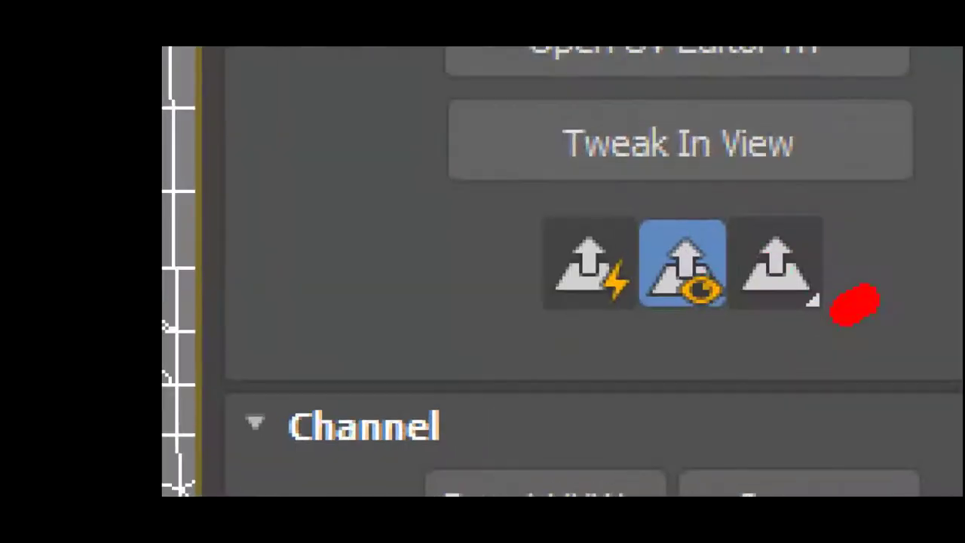
mouse_move(855, 304)
left_mouse_down()
mouse_move(854, 181)
mouse_move(874, 301)
left_mouse_up()
key("Escape")
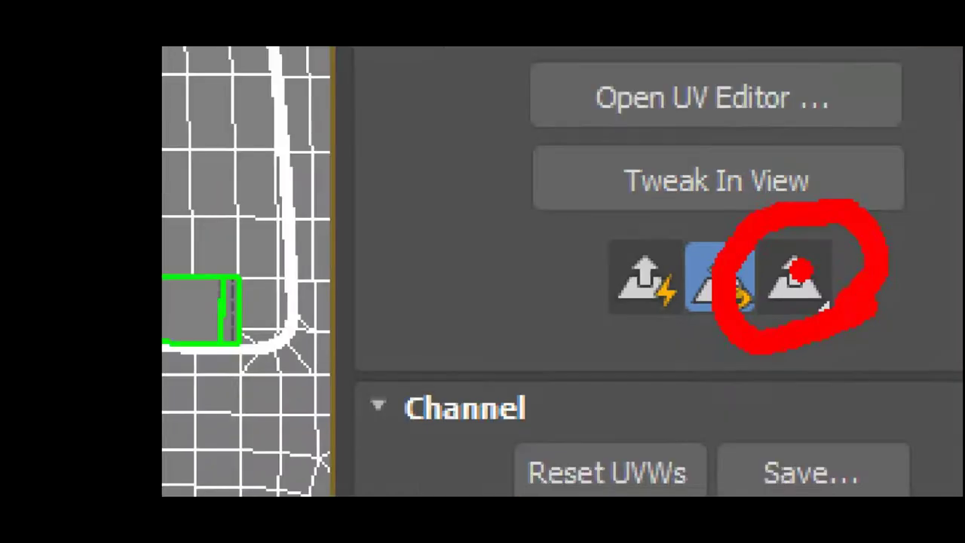
left_click_drag(915, 320, 915, 310)
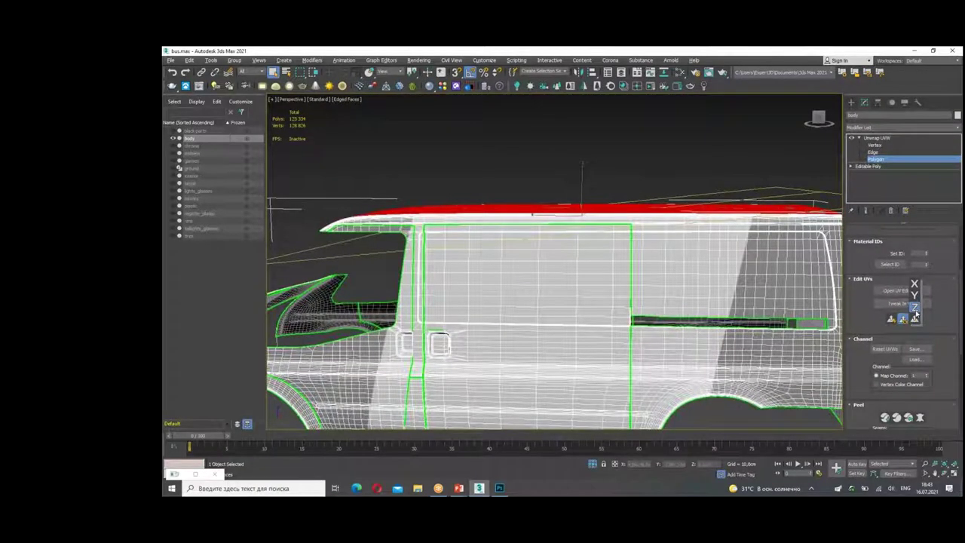
Step: Planar-map the selected roof polygons and open the UV editor
mouse_move(573, 301)
middle_mouse_down("alt")
mouse_move(667, 256)
mouse_move(806, 263)
middle_mouse_up("alt")
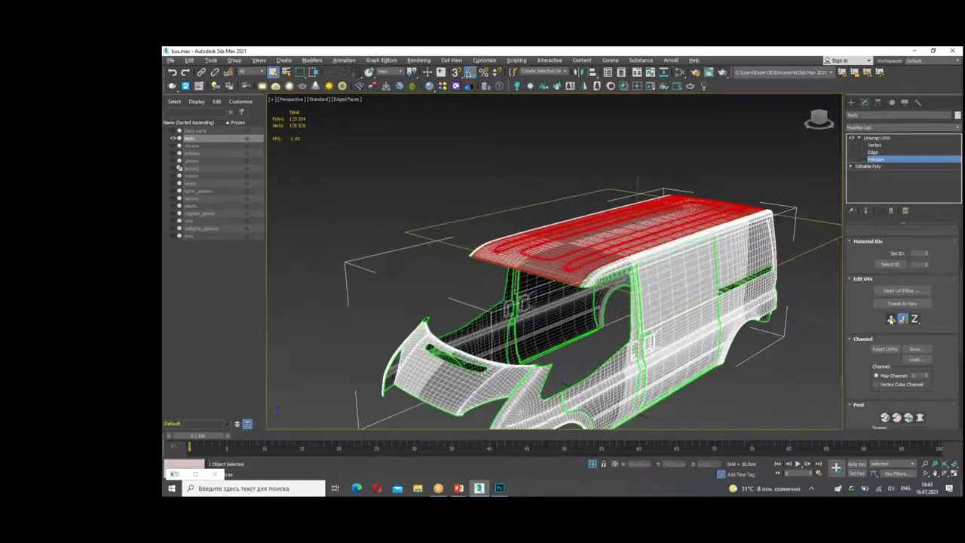
left_click(891, 319)
left_click(901, 290)
Step: Nudge the roof UV island up, rotate it -90° to horizontal, and close Edit UVWs
scroll(606, 245, "down", 1)
scroll(562, 224, "down", 1)
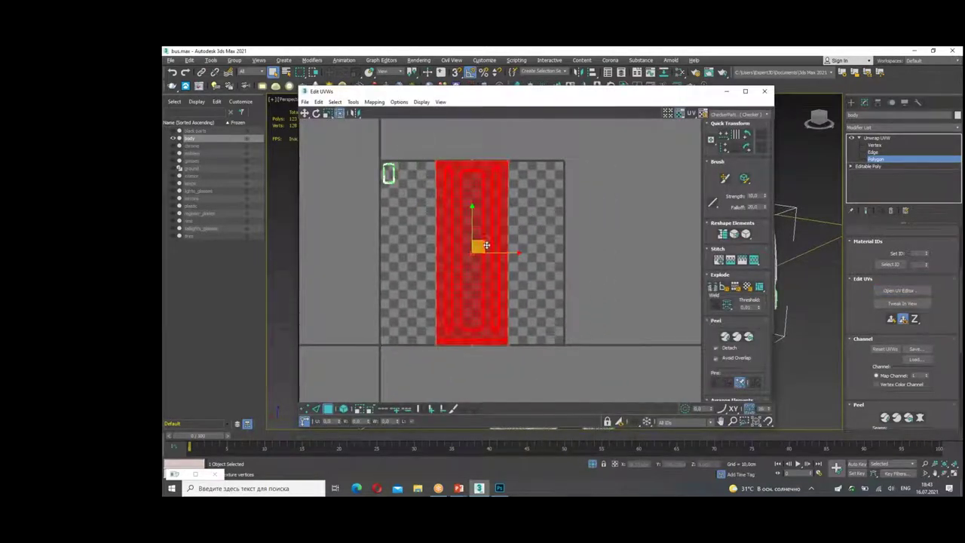
left_click_drag(492, 244, 479, 246)
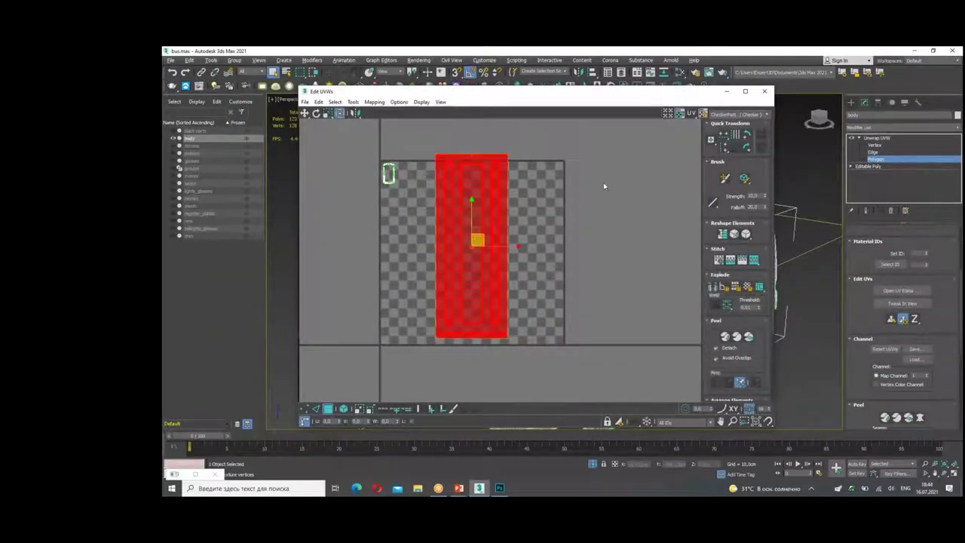
left_click(748, 135)
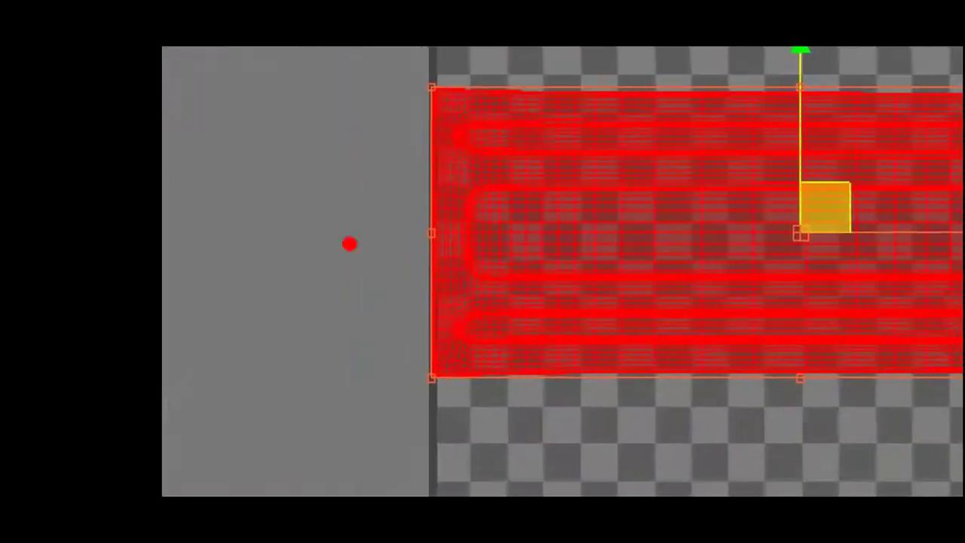
left_click_drag(433, 124, 326, 305)
left_click_drag(669, 114, 678, 335)
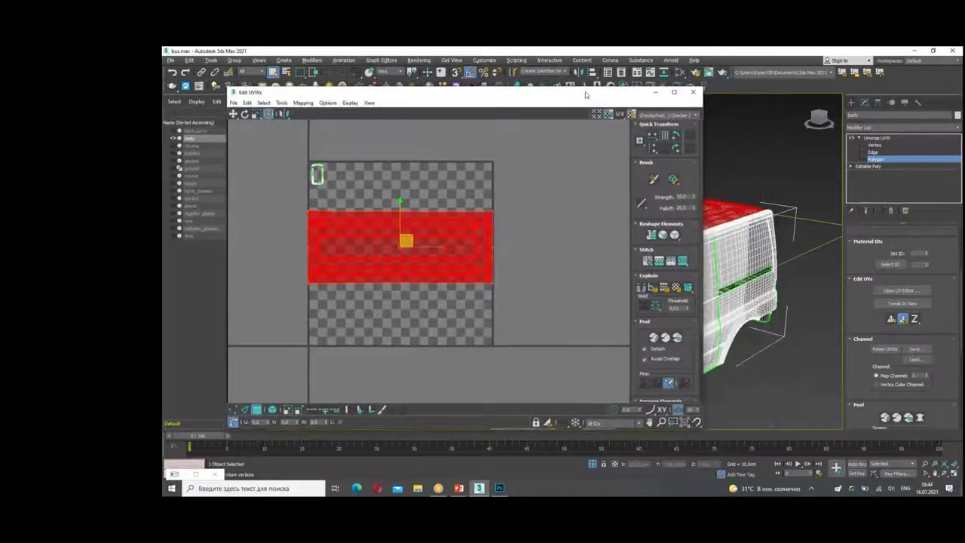
left_click_drag(672, 96, 567, 96)
left_click(659, 91)
middle_click_drag(720, 174, 663, 205, "alt")
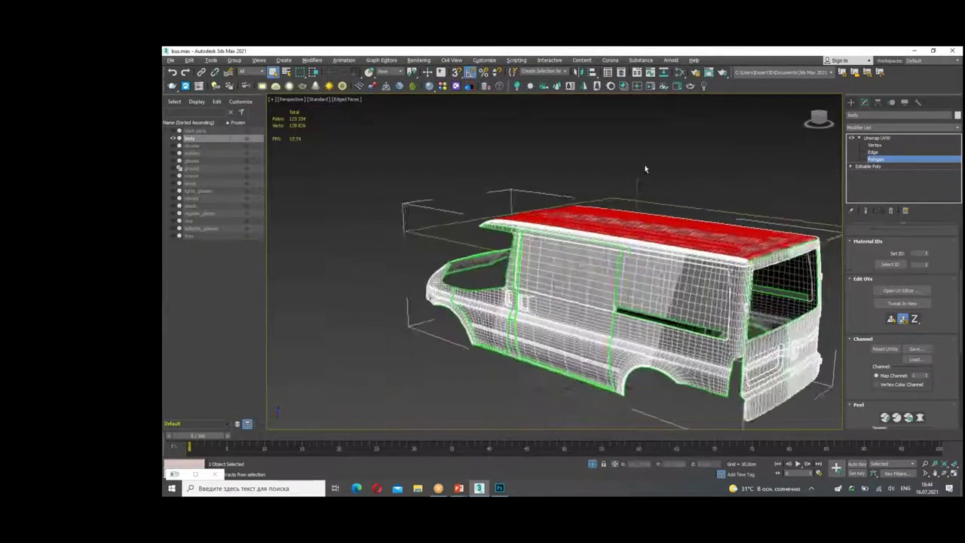
Step: Select the rear door polygons up to the seams, planar-map them, and open the UV editor
left_click(663, 207)
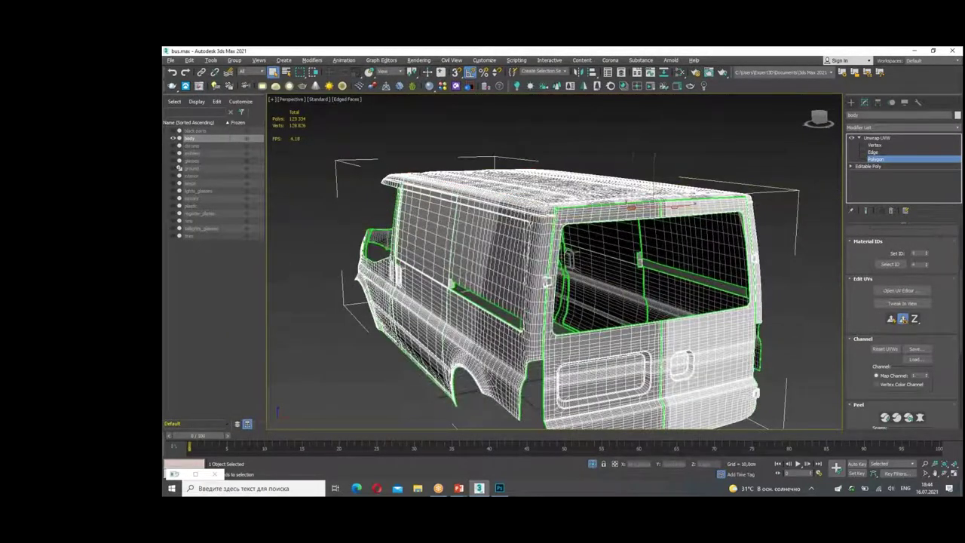
mouse_move(855, 326)
left_mouse_down()
mouse_move(857, 201)
mouse_move(859, 227)
left_mouse_up()
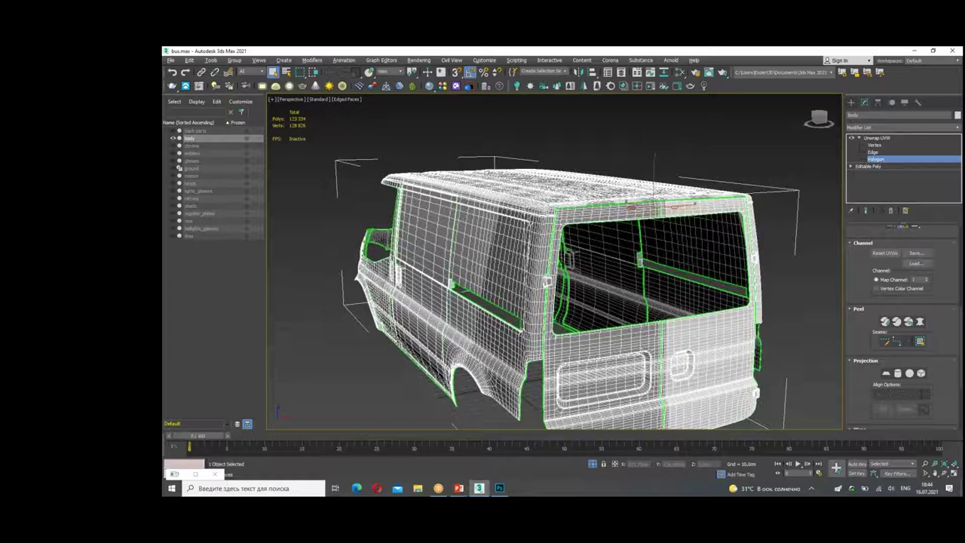
left_click(865, 361)
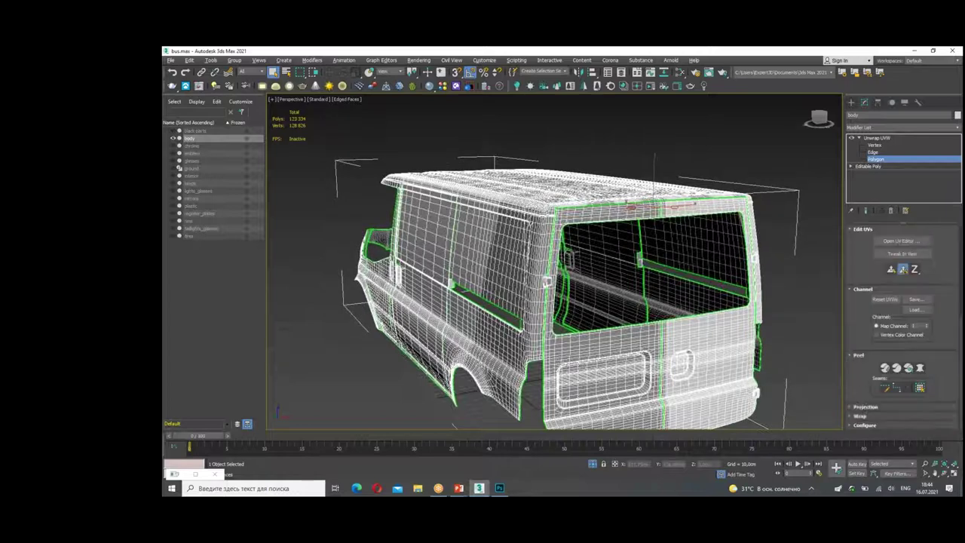
left_click(920, 388)
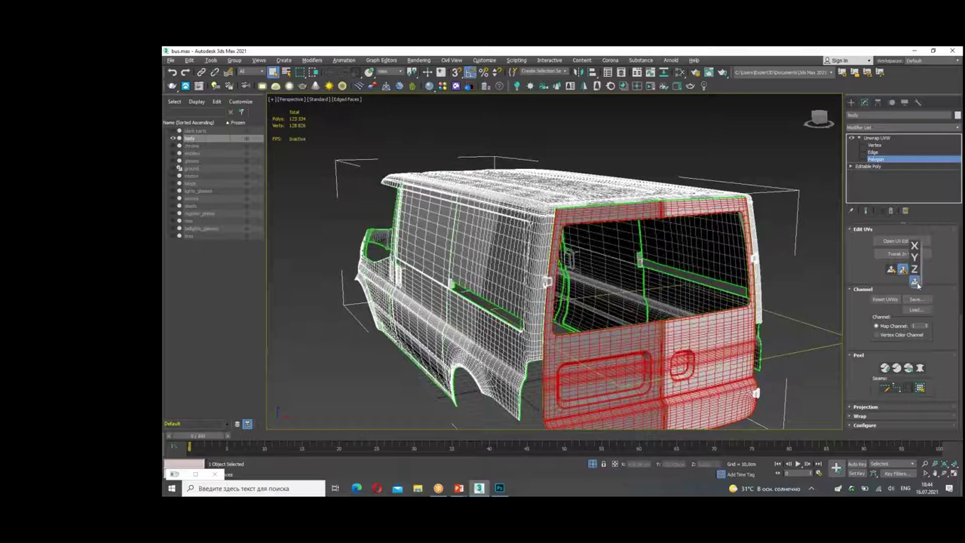
mouse_move(761, 294)
middle_mouse_down("alt")
mouse_move(780, 296)
mouse_move(818, 272)
mouse_move(741, 288)
mouse_move(878, 292)
middle_mouse_up("alt")
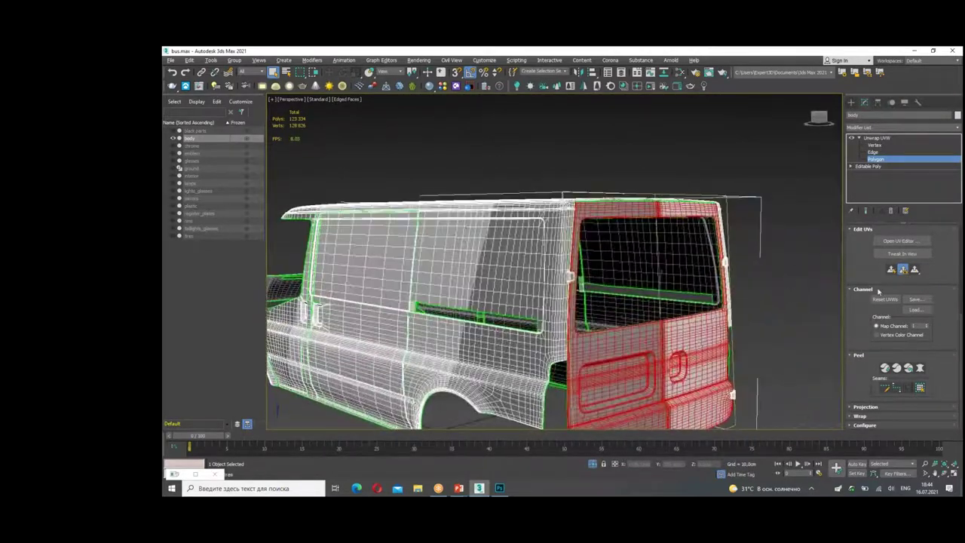
left_click(901, 269)
left_click(902, 241)
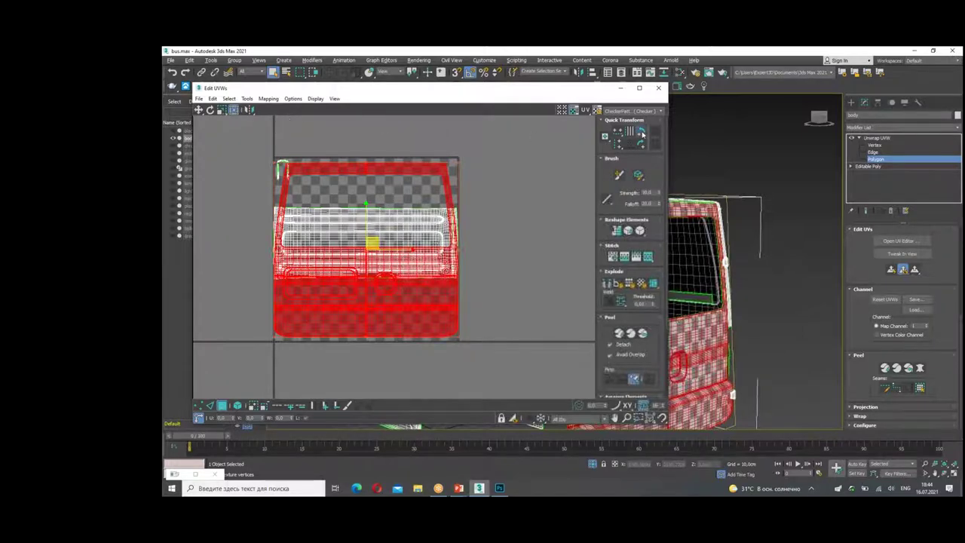
Step: Move the rear door island off the roof strip, squash it horizontally, and raise it
left_click_drag(411, 249, 610, 255)
left_click_drag(549, 257, 540, 257)
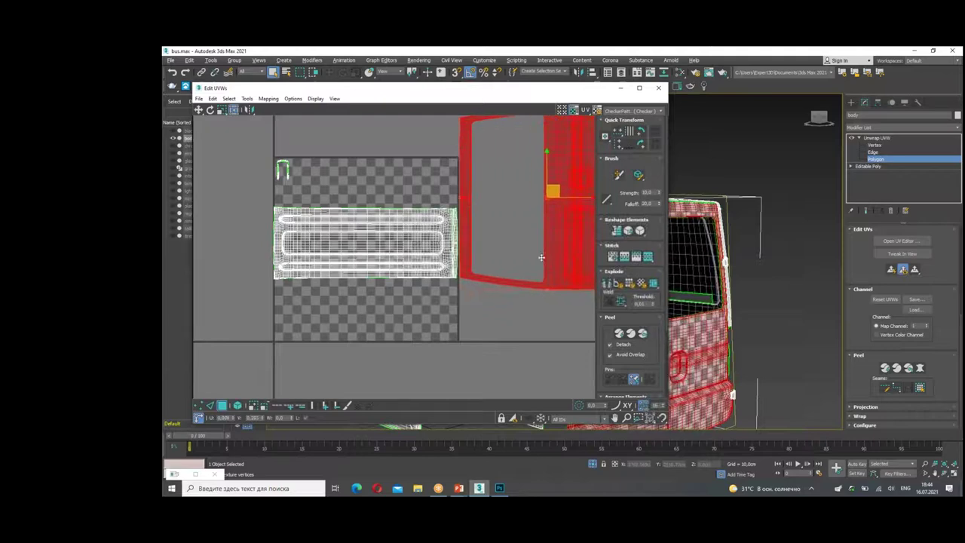
scroll(540, 257, "down", 3)
middle_click_drag(500, 267, 549, 202)
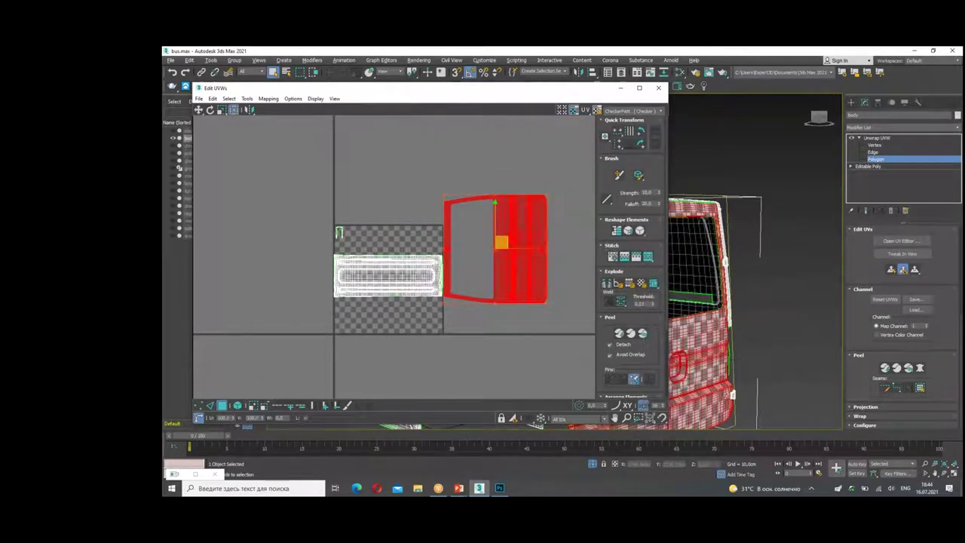
left_click_drag(501, 241, 486, 264)
scroll(458, 292, "up", 3)
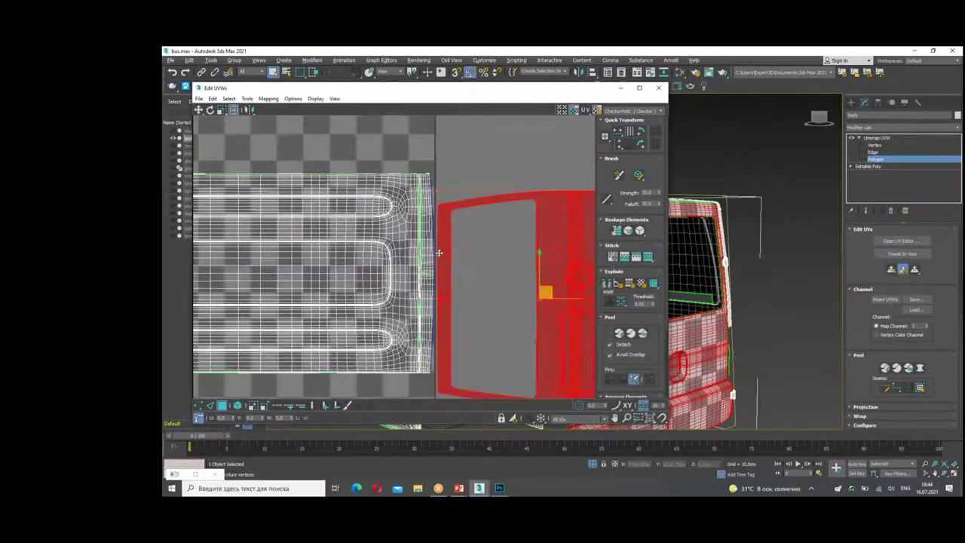
left_click_drag(439, 253, 439, 236)
middle_click_drag(440, 236, 363, 245)
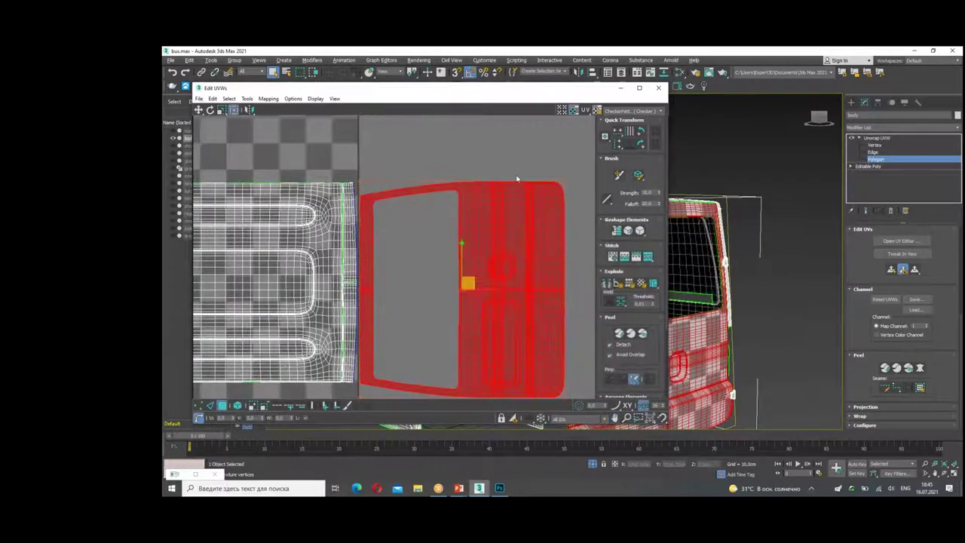
Step: Enlarge the rear door island from its top-right corner and inspect its bottom-left corner
left_click_drag(575, 172, 579, 167)
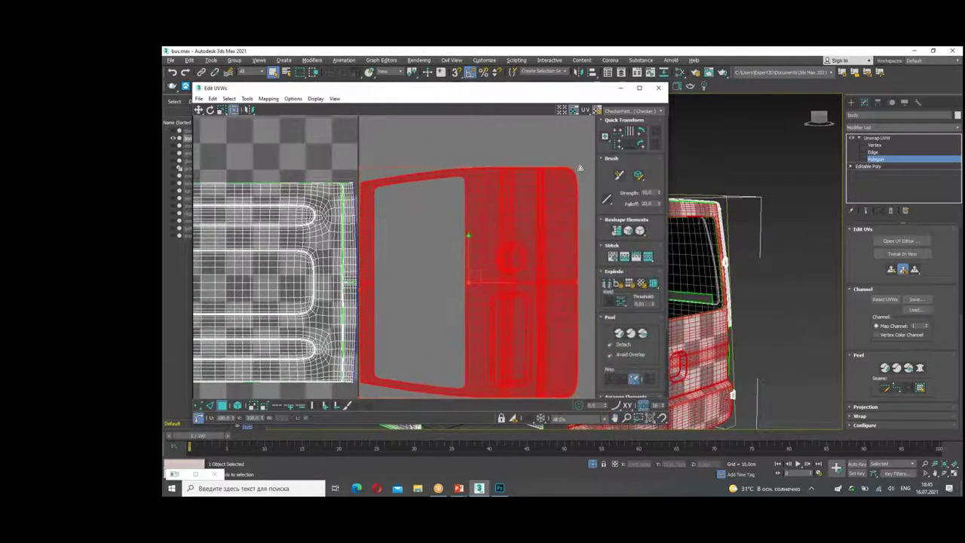
scroll(366, 185, "up", 3)
scroll(365, 184, "up", 3)
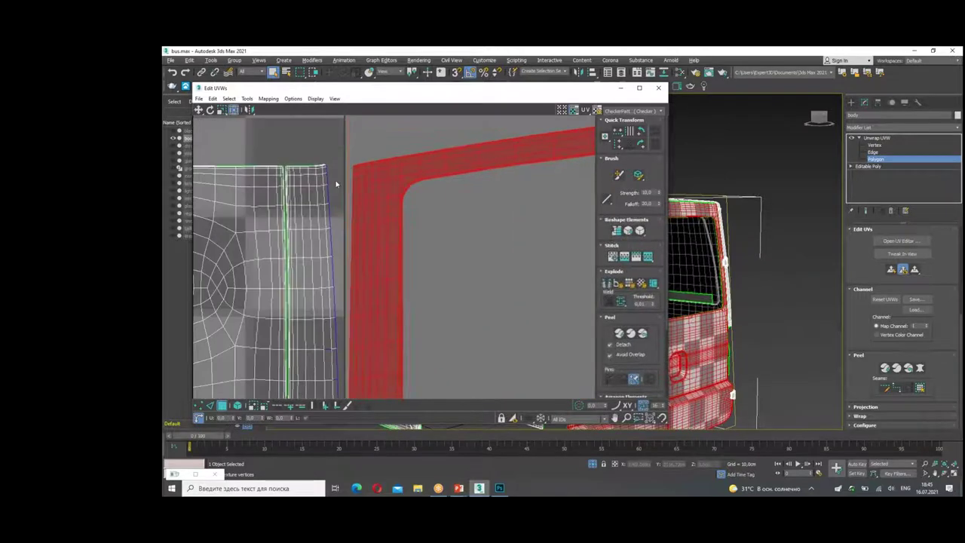
scroll(381, 221, "up", 1)
scroll(391, 205, "up", 2)
scroll(391, 204, "down", 2)
scroll(399, 188, "down", 2)
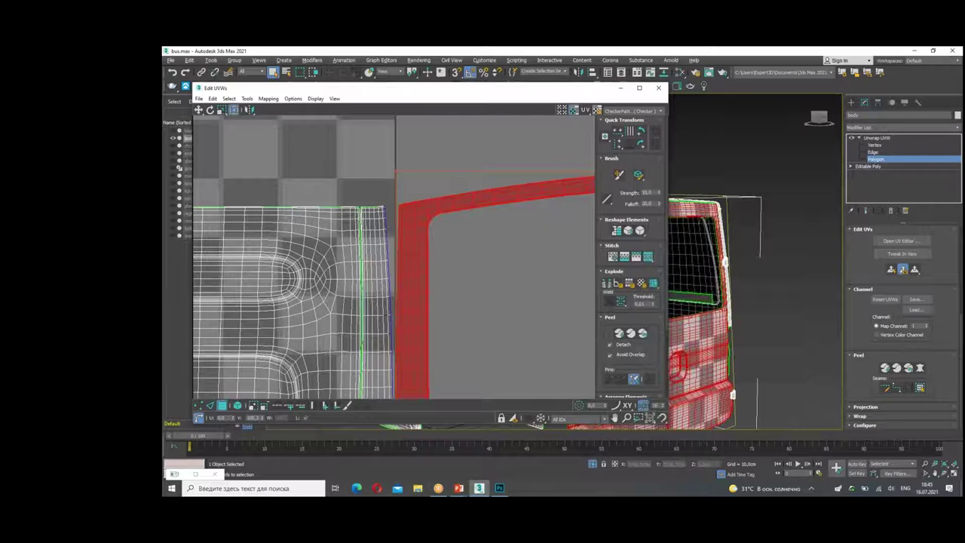
middle_click_drag(454, 332, 485, 176)
scroll(497, 370, "down", 3)
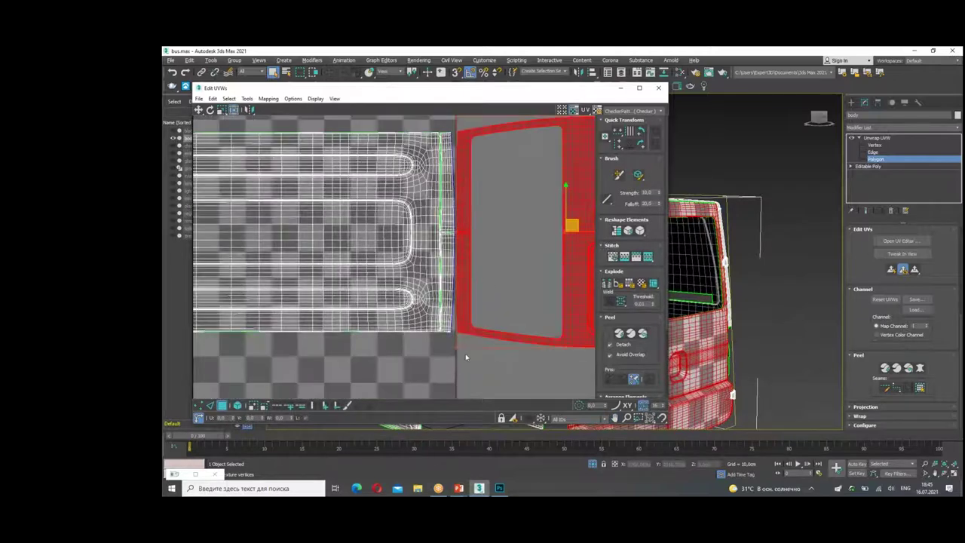
scroll(446, 347, "up", 3)
left_click(446, 343)
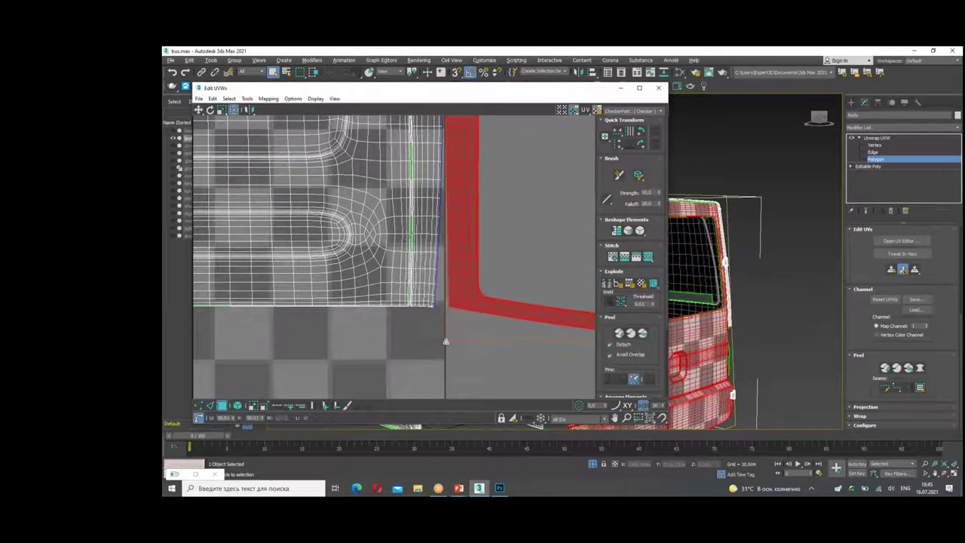
left_click(445, 342)
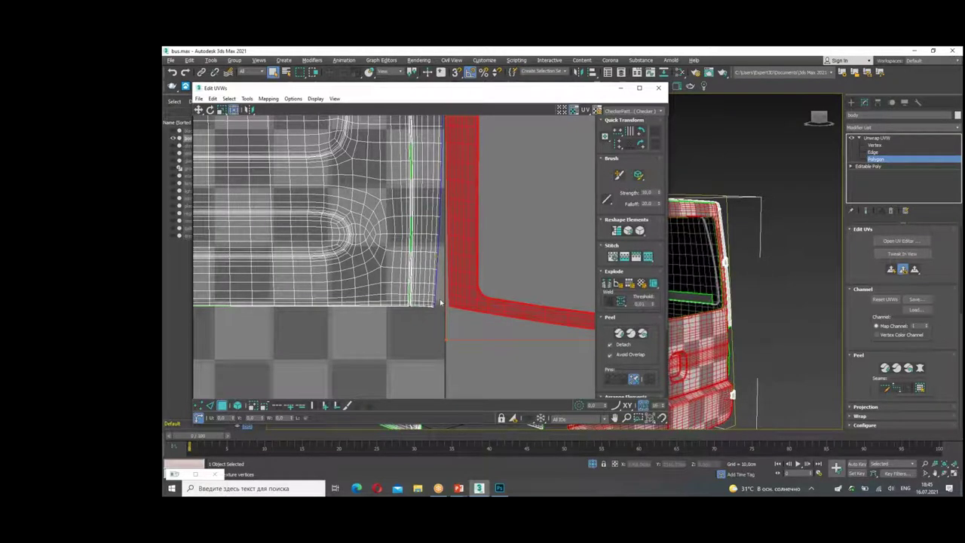
Step: Slide the rear door island left so it sits directly beside the roof shell
middle_click_drag(479, 200, 491, 344)
scroll(439, 277, "up", 5)
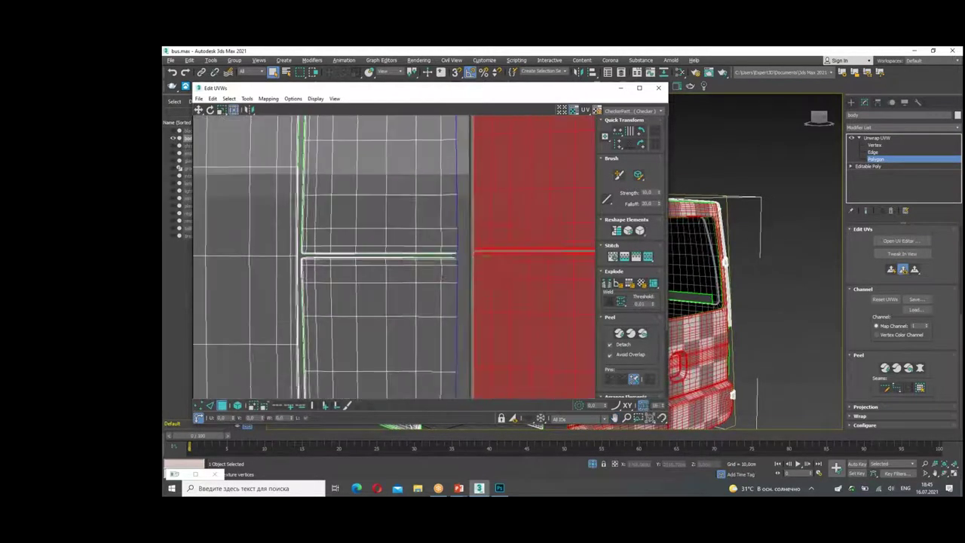
left_click_drag(481, 251, 471, 253)
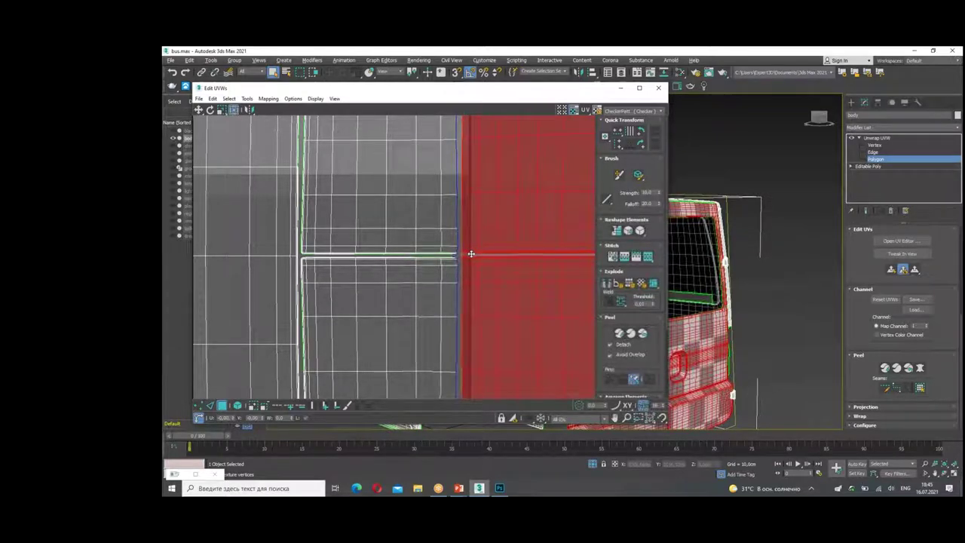
scroll(473, 258, "down", 3)
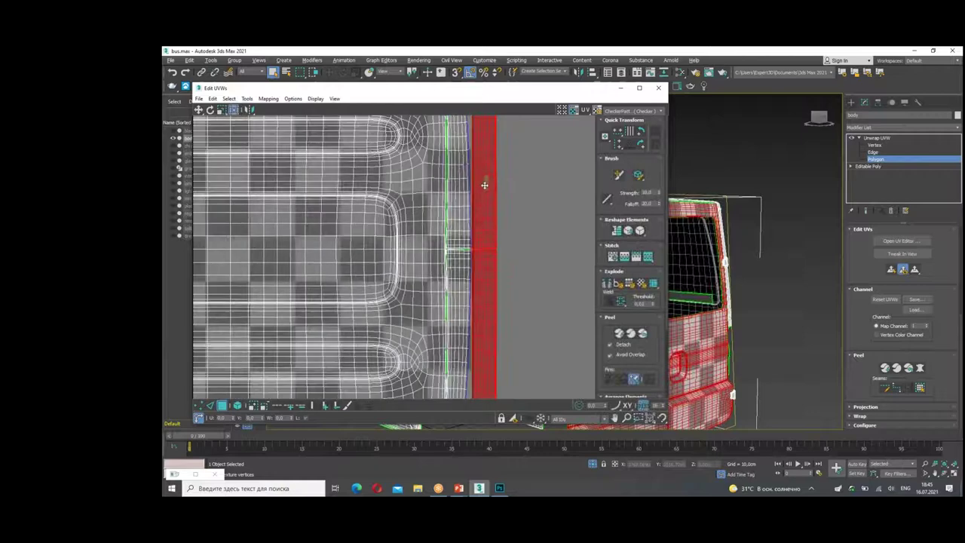
scroll(490, 263, "down", 2)
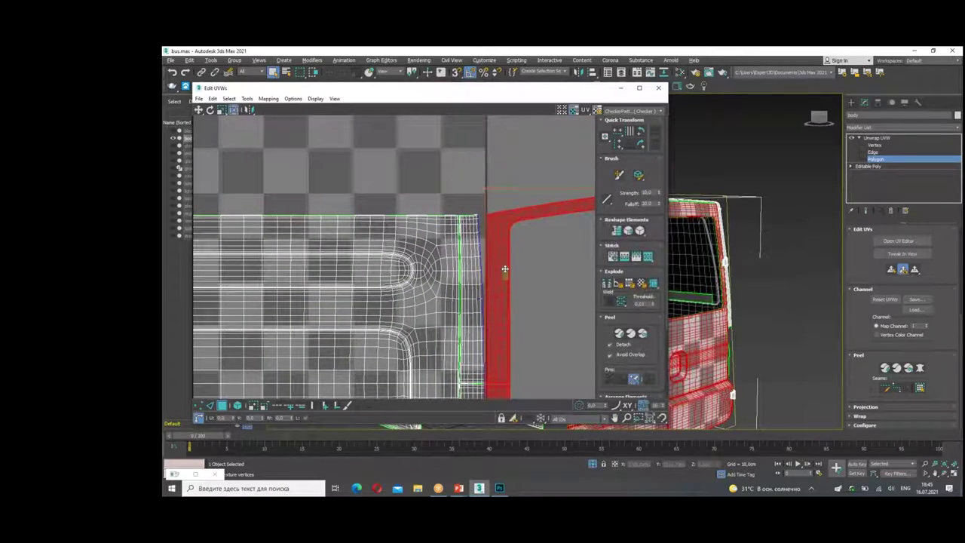
scroll(490, 219, "up", 3)
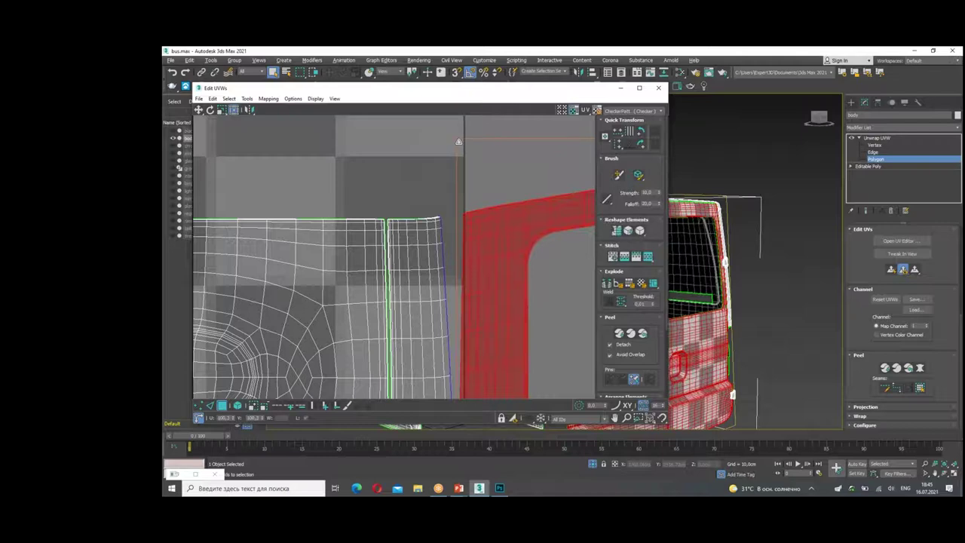
Step: Deselect the red strip and select the shell's right border edge loop at Edge level
left_click(397, 188)
left_click(875, 152)
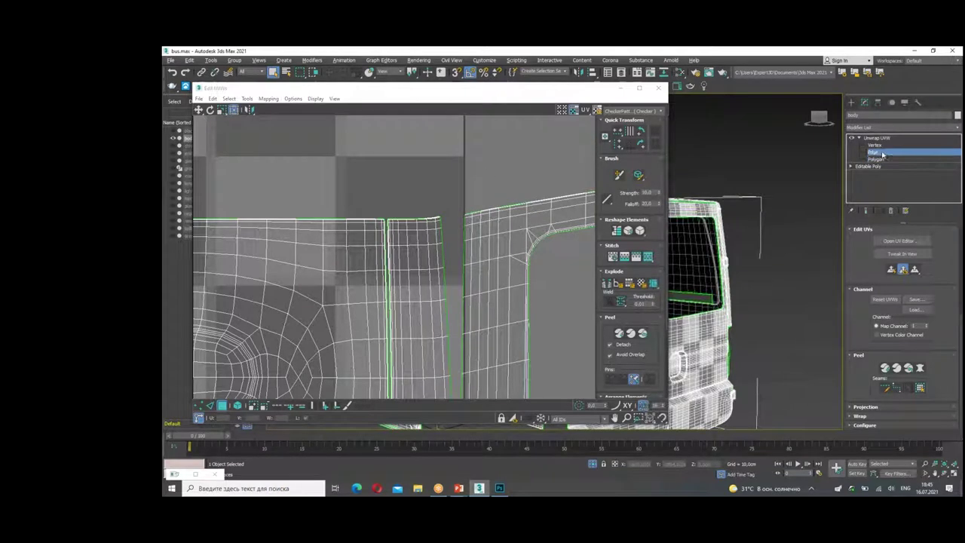
scroll(444, 235, "up", 2)
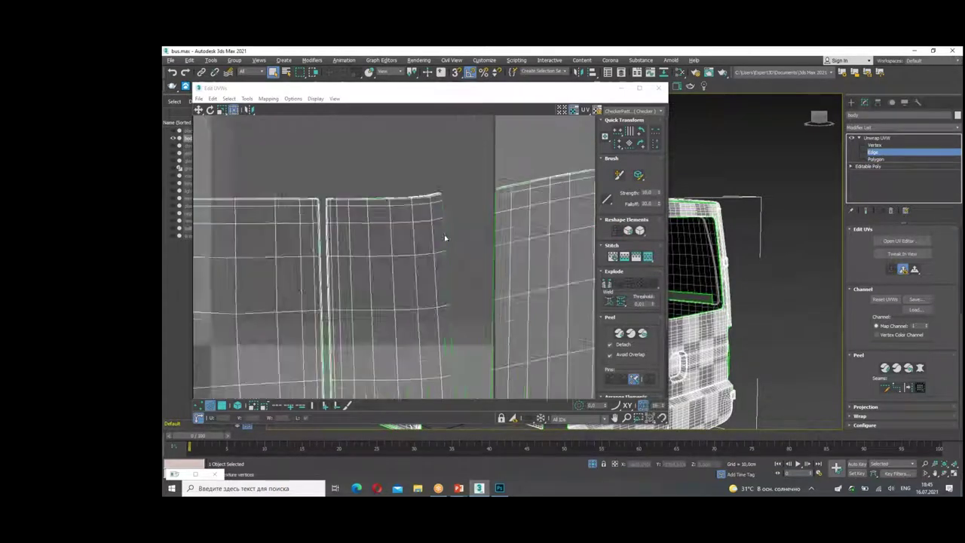
scroll(443, 234, "up", 2)
left_click(445, 226)
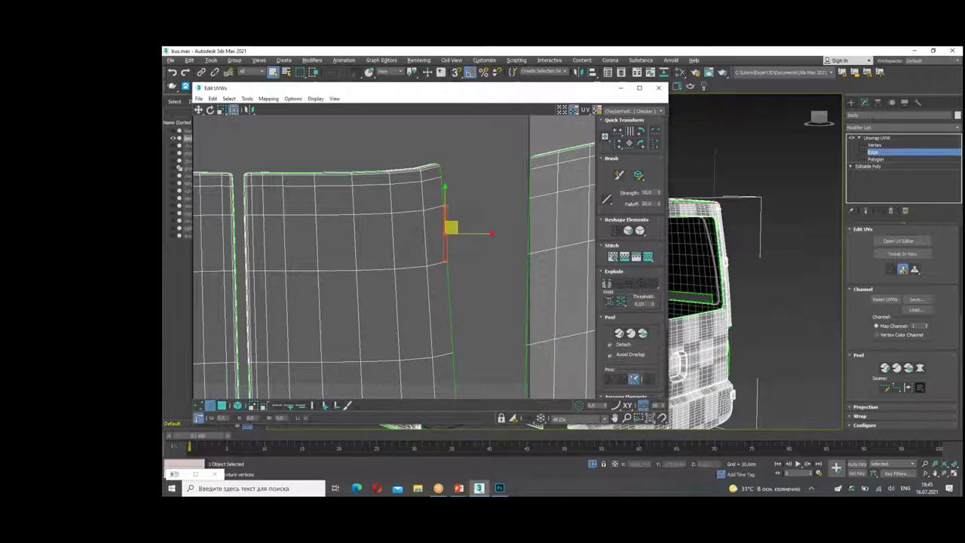
double_click(447, 252)
scroll(447, 256, "down", 3)
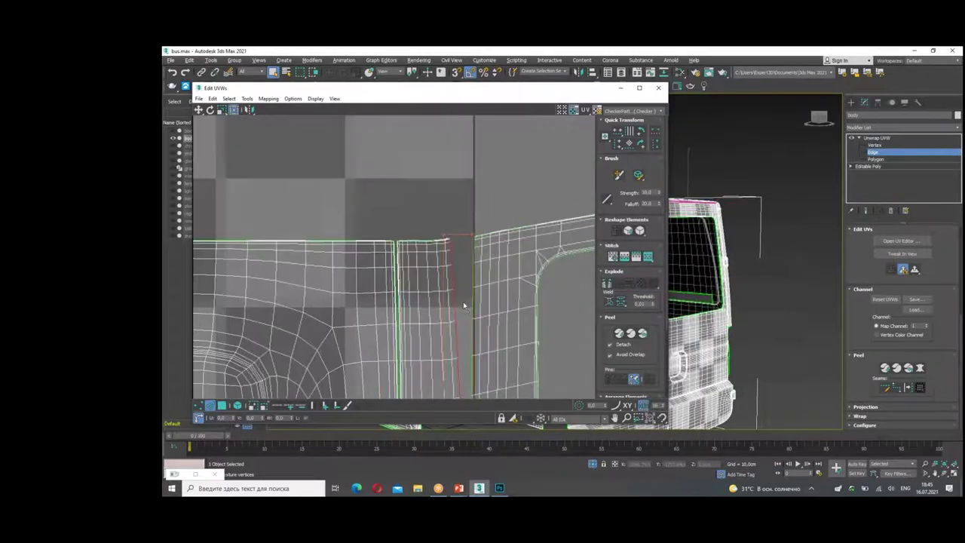
scroll(463, 301, "down", 2)
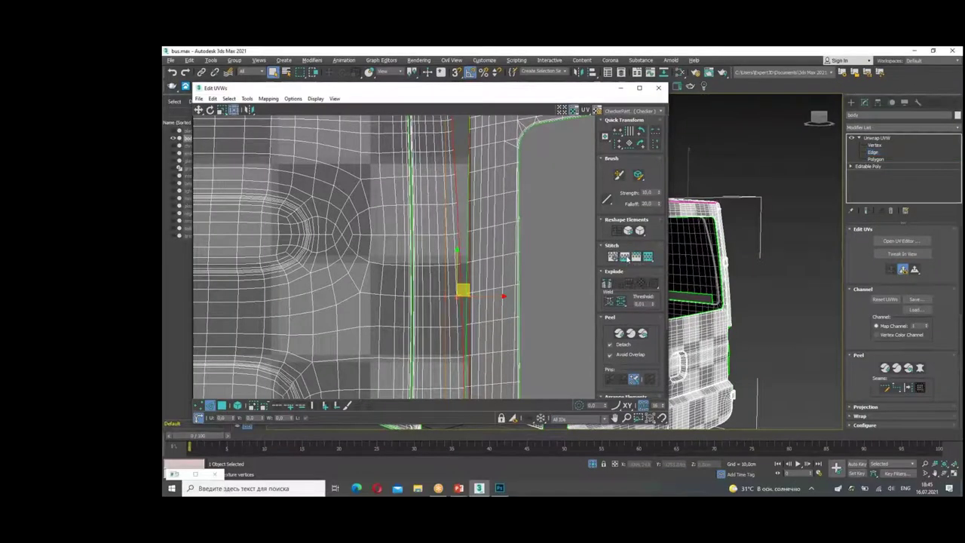
Step: Select the seam edges between the two shells and stitch them together
key("2")
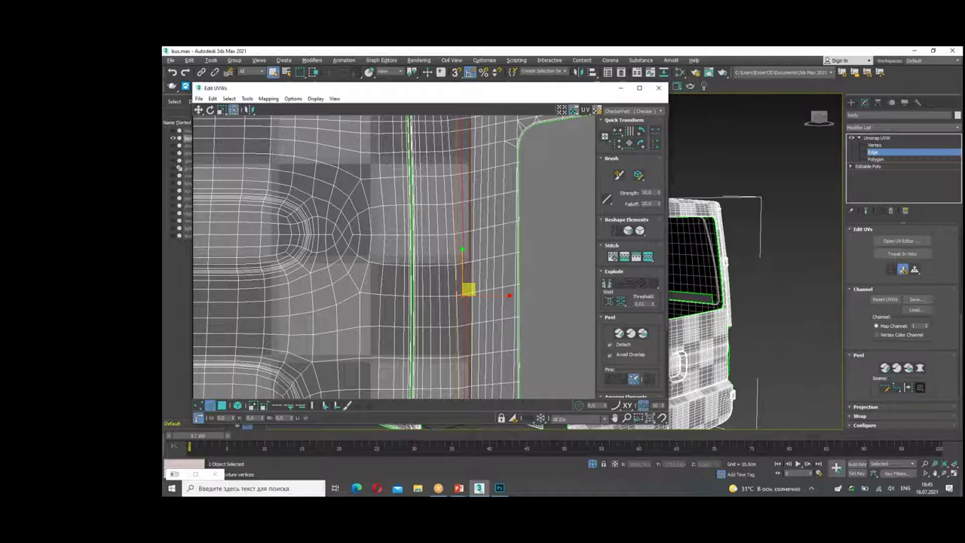
scroll(459, 303, "down", 5)
scroll(459, 302, "up", 8)
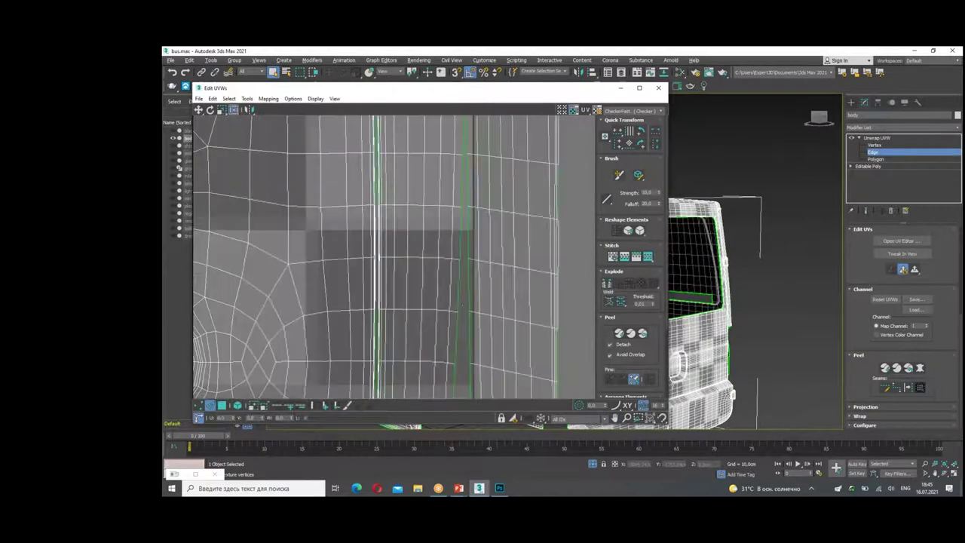
left_click(456, 300)
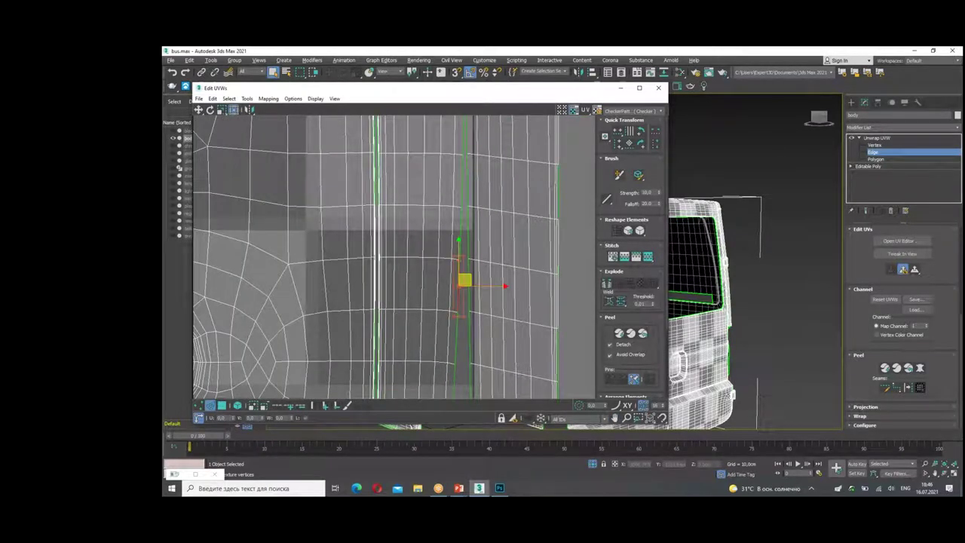
left_click_drag(452, 212, 456, 309)
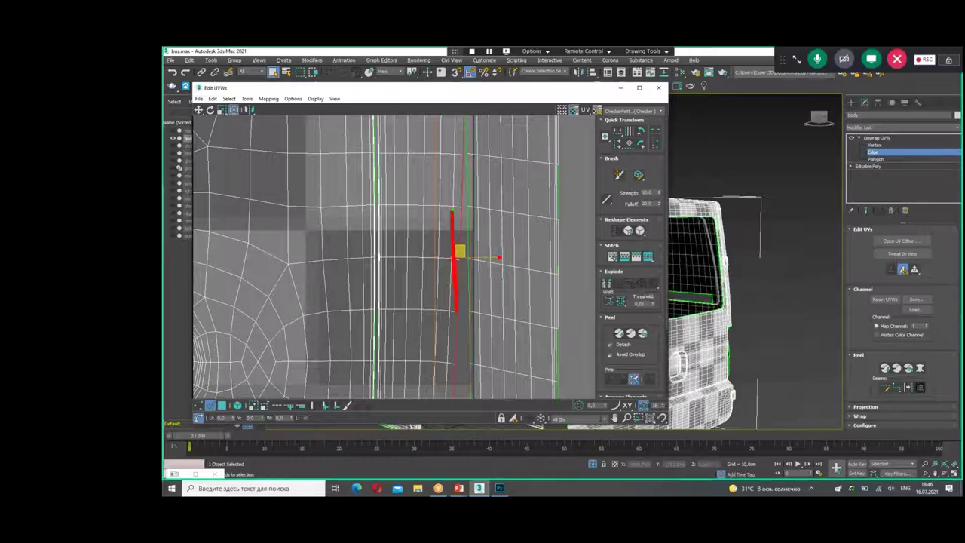
left_click_drag(472, 214, 454, 356)
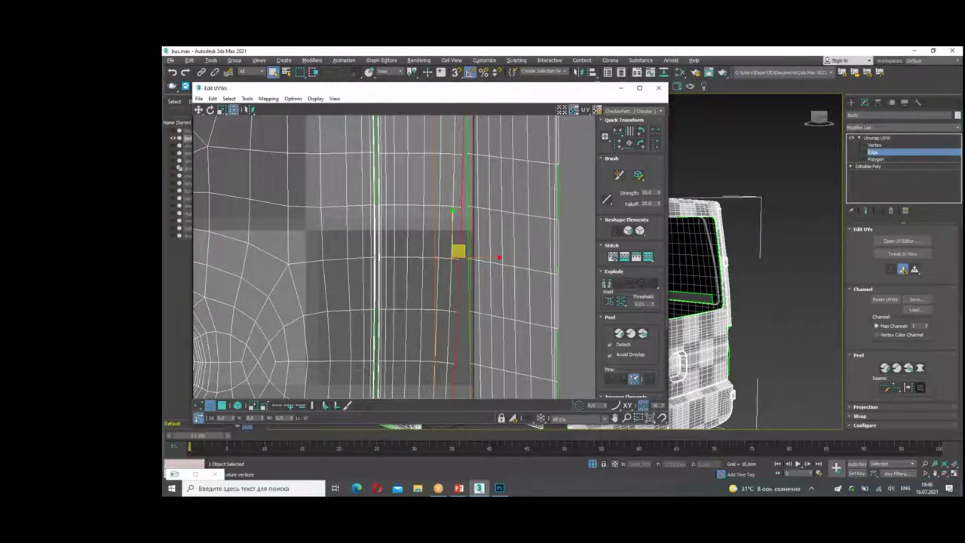
left_click(624, 257)
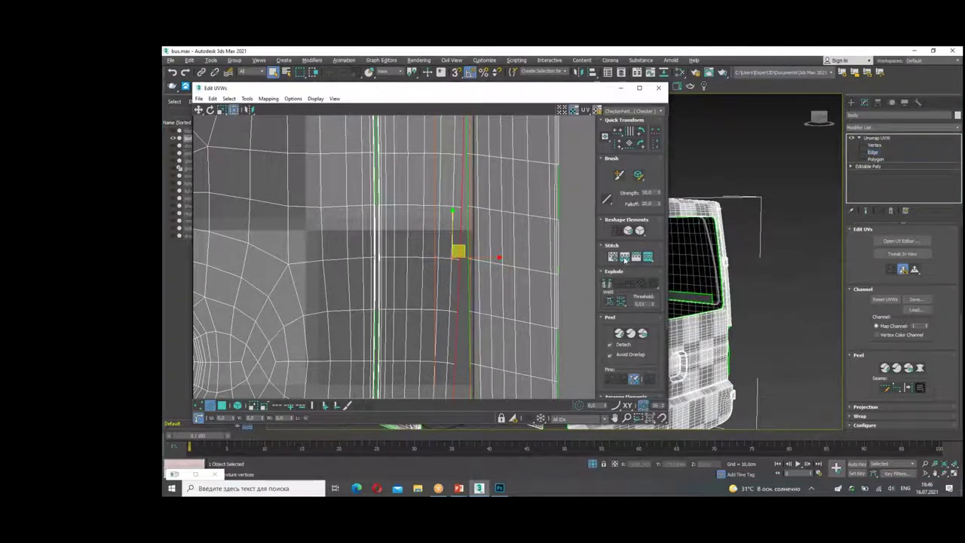
Step: Check the whole stitched door island, close Edit UVWs, and orbit to a rear-quarter view
scroll(538, 278, "down", 3)
scroll(538, 277, "down", 2)
scroll(529, 179, "down", 2)
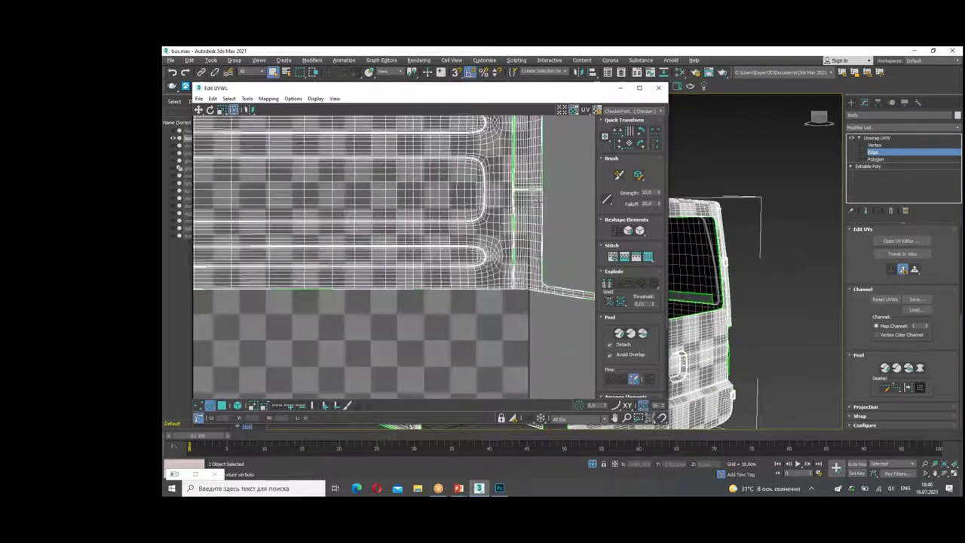
scroll(548, 209, "down", 1)
mouse_move(547, 209)
middle_mouse_down()
mouse_move(422, 240)
mouse_move(546, 214)
middle_mouse_up()
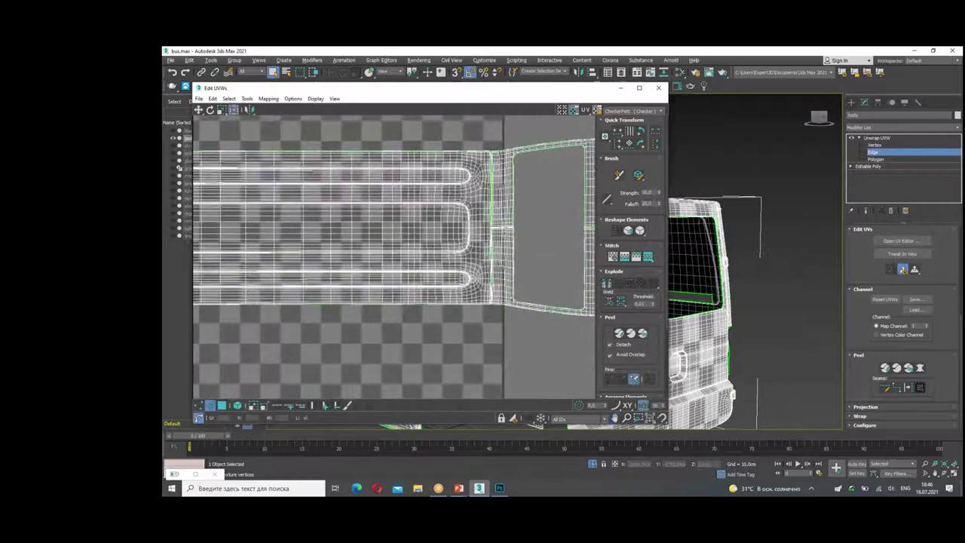
scroll(546, 214, "down", 2)
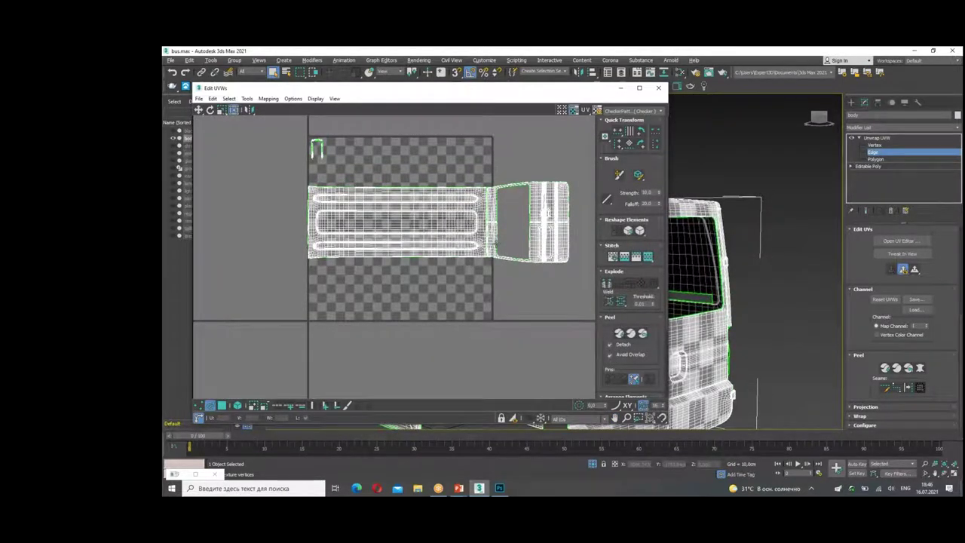
left_click(657, 88)
mouse_move(482, 271)
middle_mouse_down("alt")
mouse_move(529, 303)
mouse_move(571, 311)
middle_mouse_up("alt")
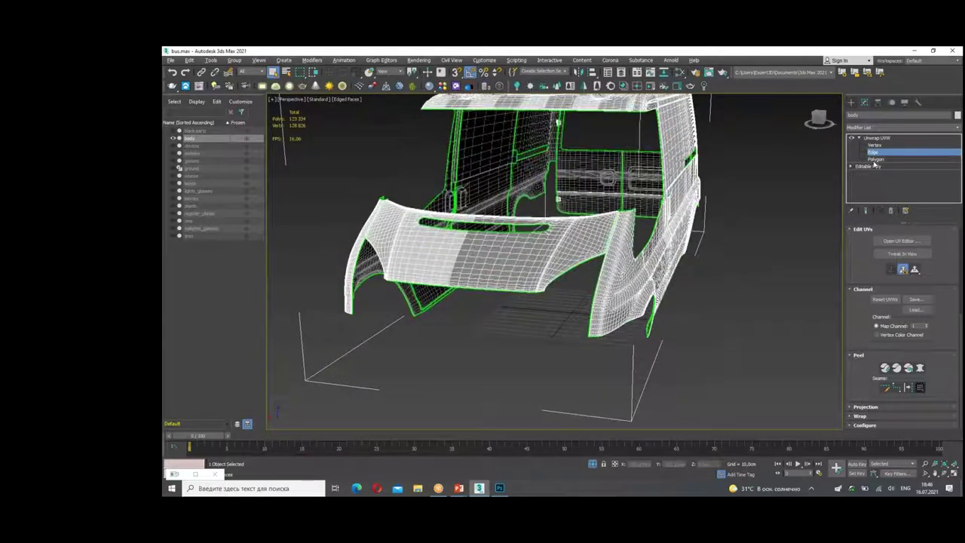
Step: At Polygon level, open the UV editor on the front bumper and rotate its shell 90° upright
key("3")
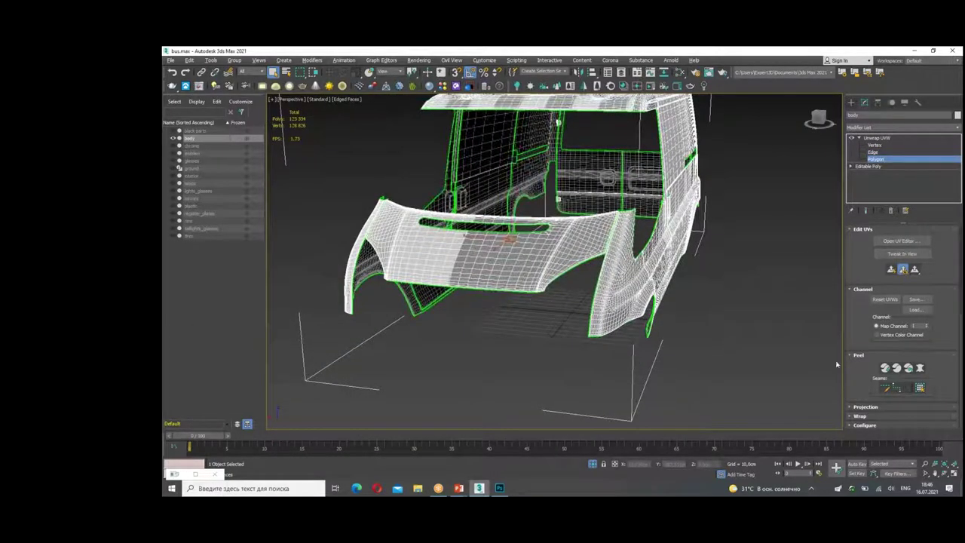
mouse_move(533, 332)
middle_mouse_down("alt")
mouse_move(595, 327)
mouse_move(520, 332)
middle_mouse_up("alt")
scroll(856, 343, "up", 2)
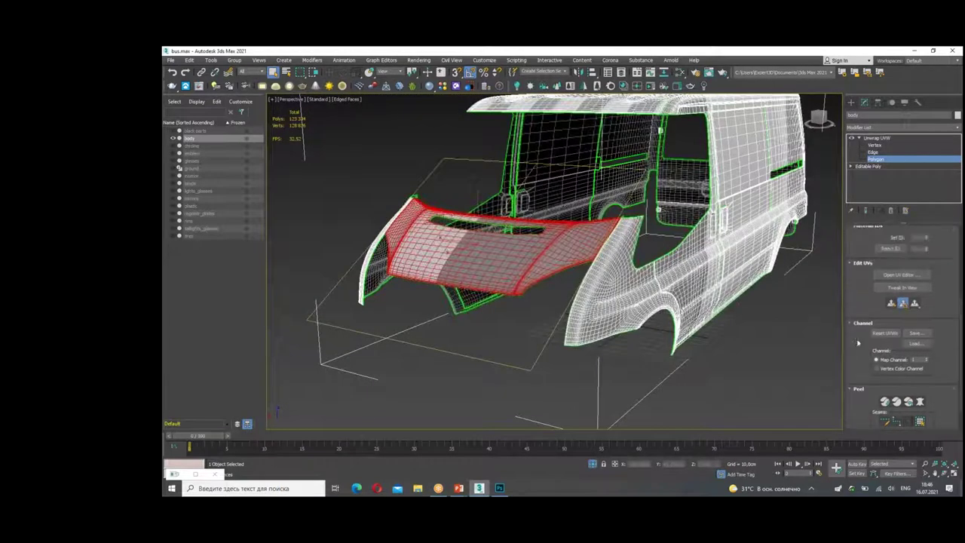
left_click(902, 275)
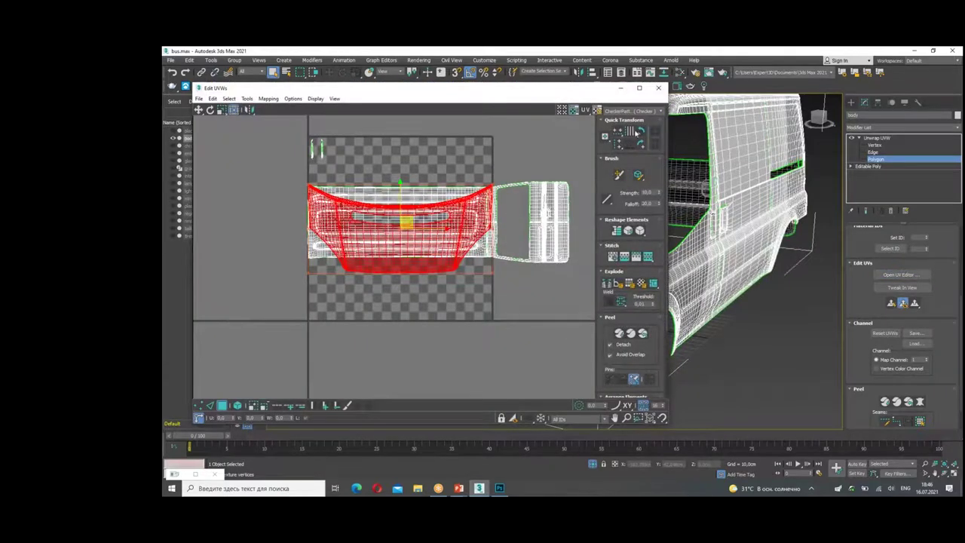
left_click(641, 132)
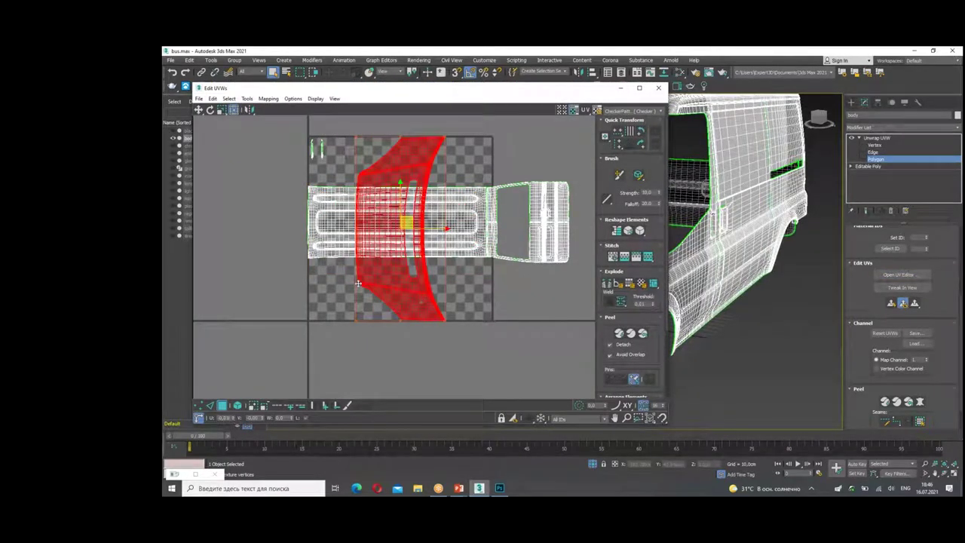
Step: Move the bumper UV shell out of the layout, shrink it, and set it against the grille shell
left_click_drag(416, 303, 277, 241)
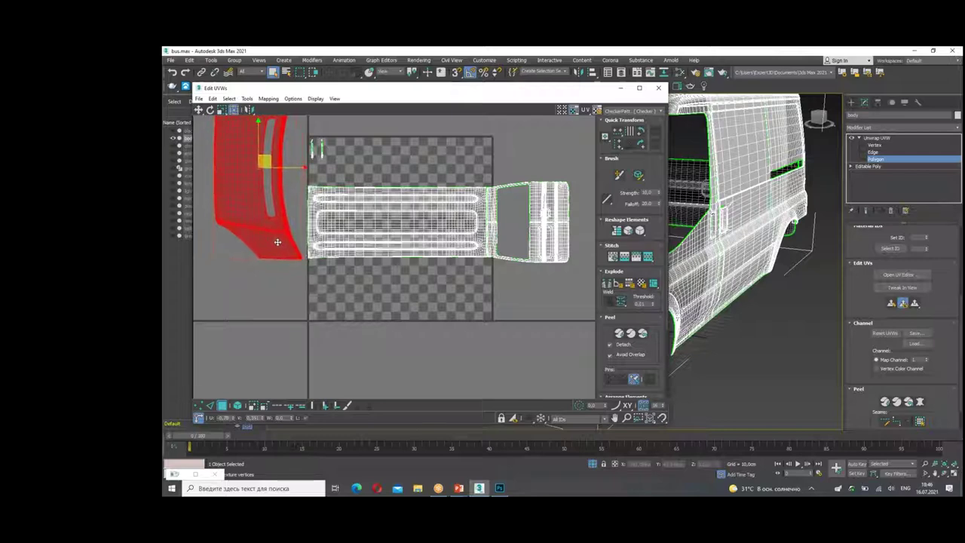
middle_click_drag(320, 113, 372, 231)
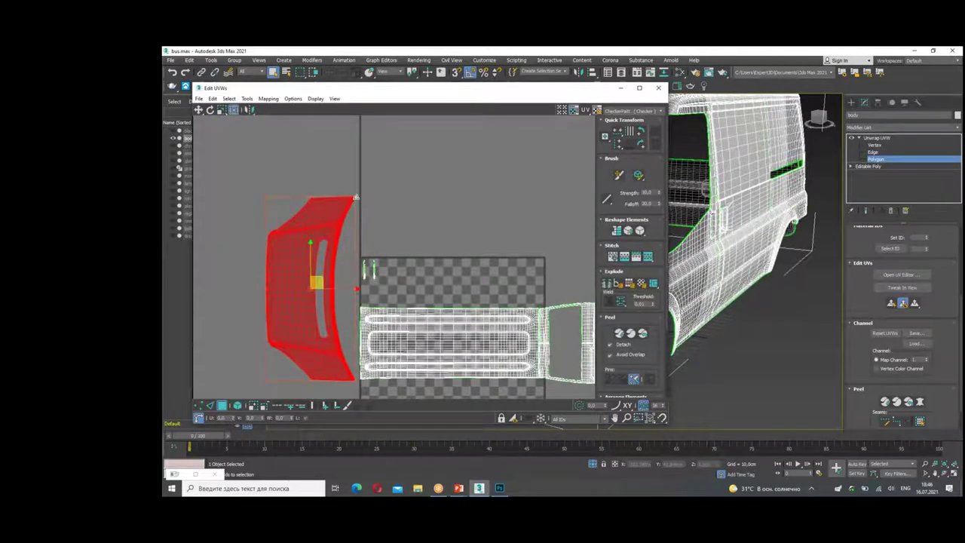
left_click_drag(355, 197, 290, 354)
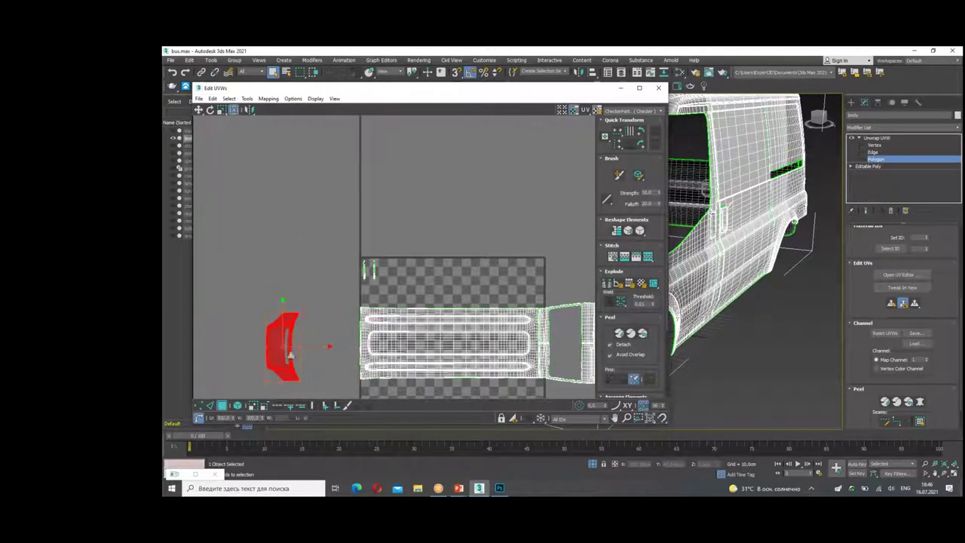
left_click_drag(290, 354, 345, 369)
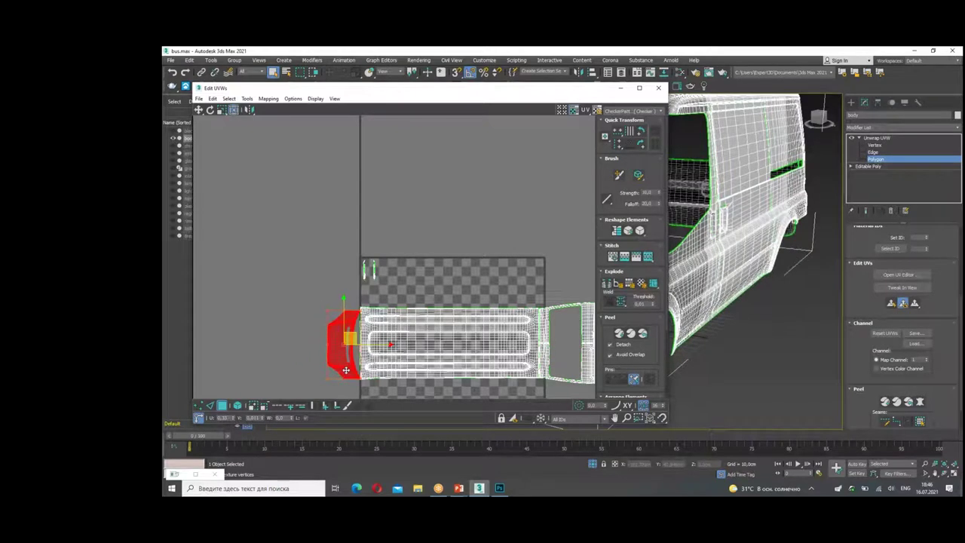
Step: Drag the Edit UVWs window left and orbit the Perspective view around the van
scroll(351, 371, "up", 2)
scroll(346, 275, "up", 2)
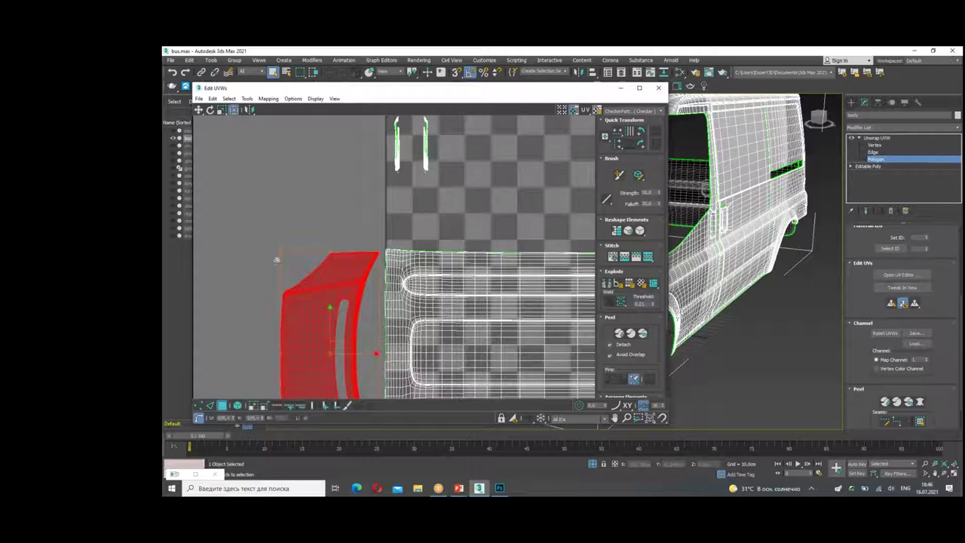
middle_click_drag(275, 259, 349, 166)
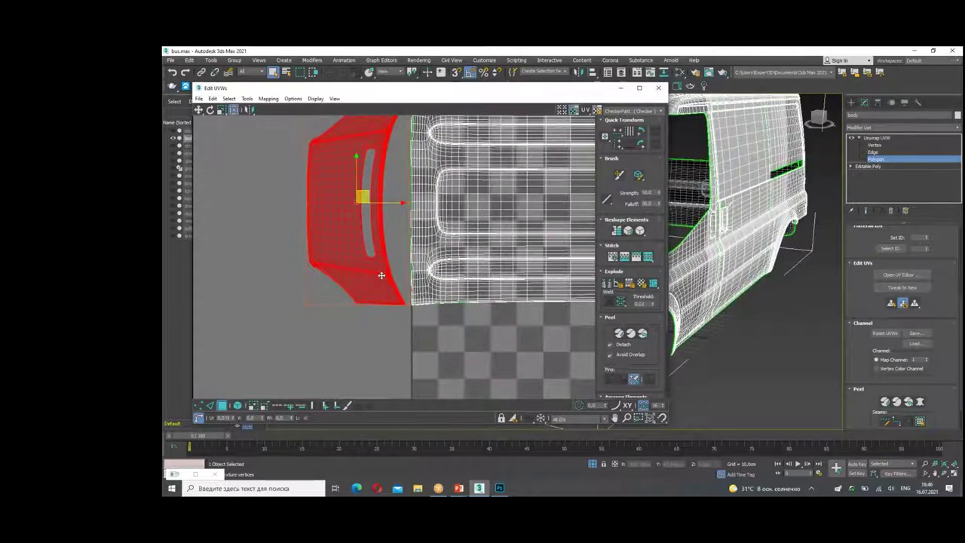
scroll(425, 279, "down", 2)
scroll(467, 301, "down", 2)
middle_click_drag(515, 326, 405, 339)
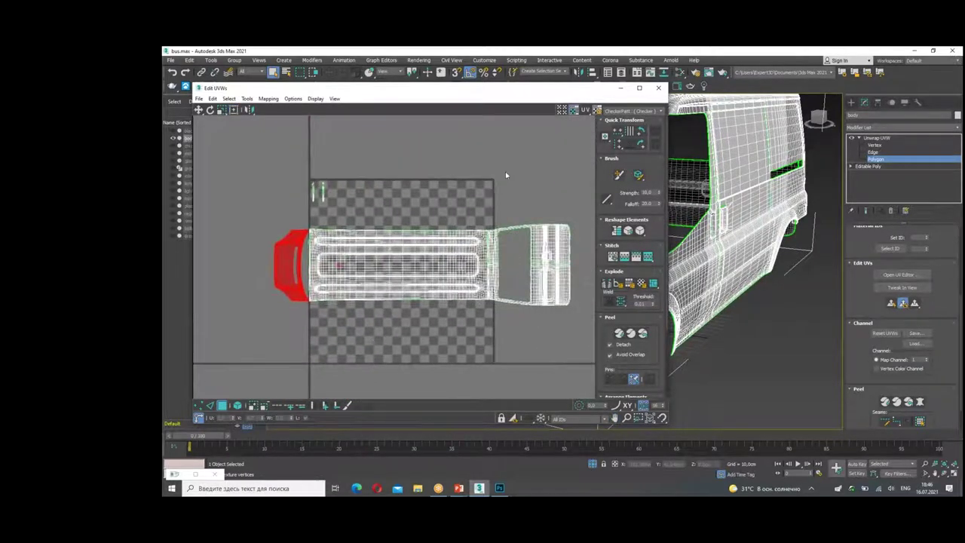
scroll(724, 196, "down", 2)
middle_click_drag(754, 226, 723, 196, "alt")
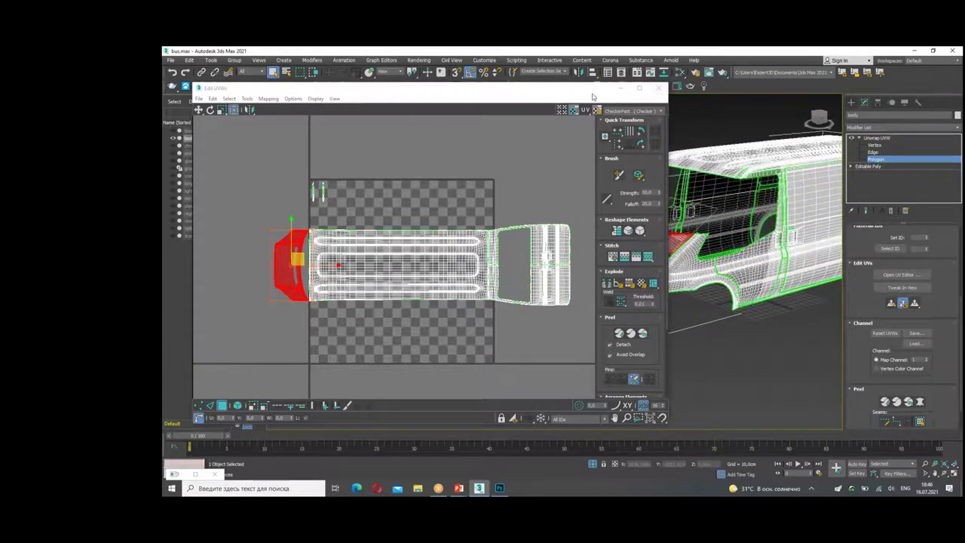
left_click_drag(633, 89, 501, 86)
mouse_move(678, 226)
middle_mouse_down("alt")
mouse_move(614, 194)
mouse_move(538, 224)
middle_mouse_up("alt")
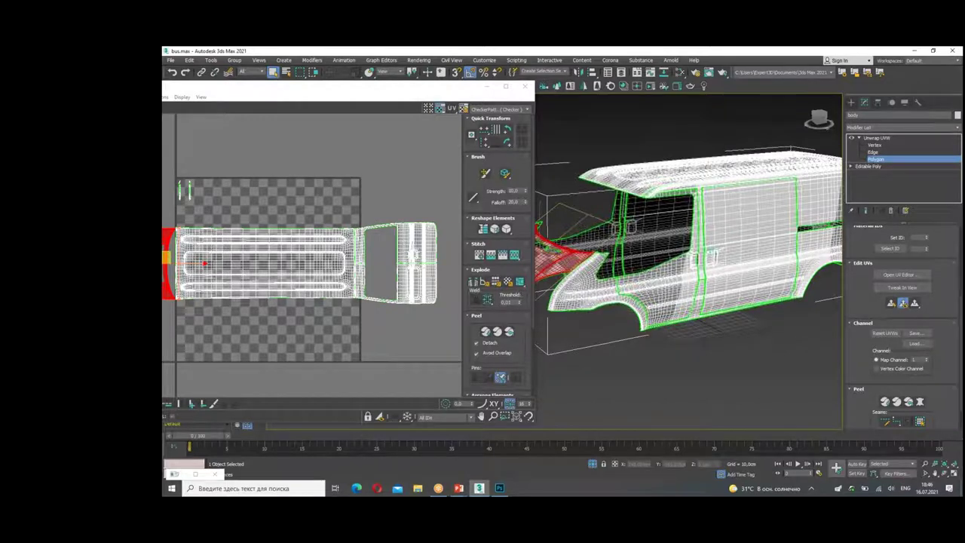
Step: Select the van's side-body polygons, adding the door panel with Ctrl-click
scroll(871, 373, "up", 3)
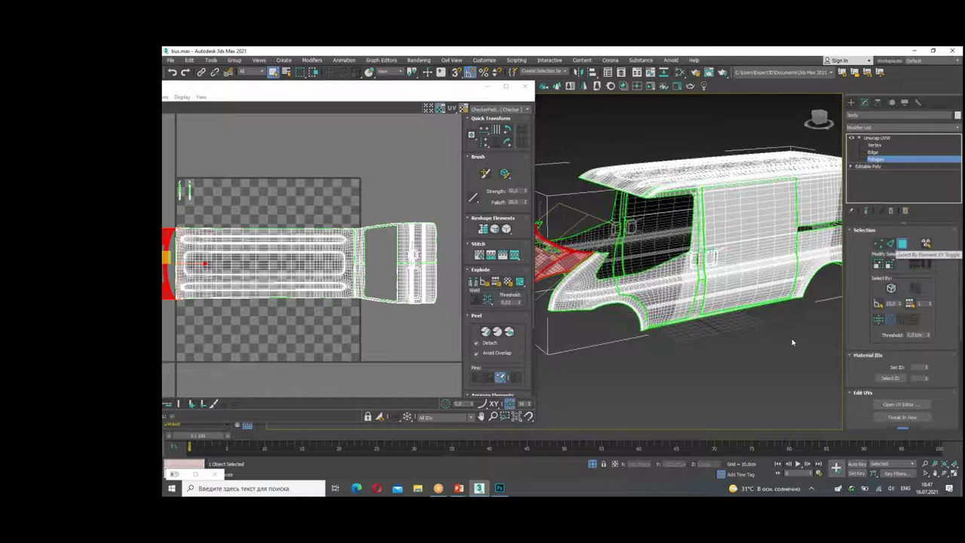
left_click(185, 188)
key("z")
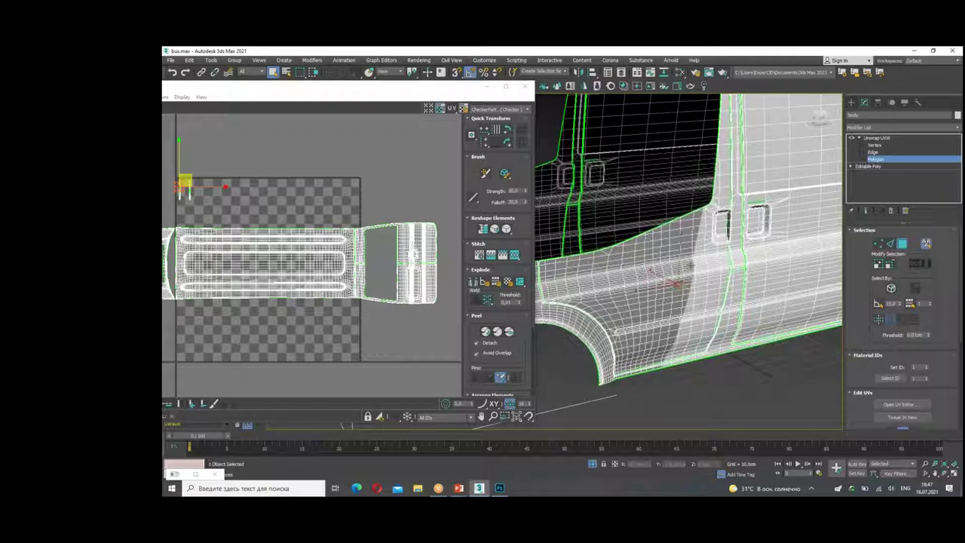
scroll(689, 249, "down", 5)
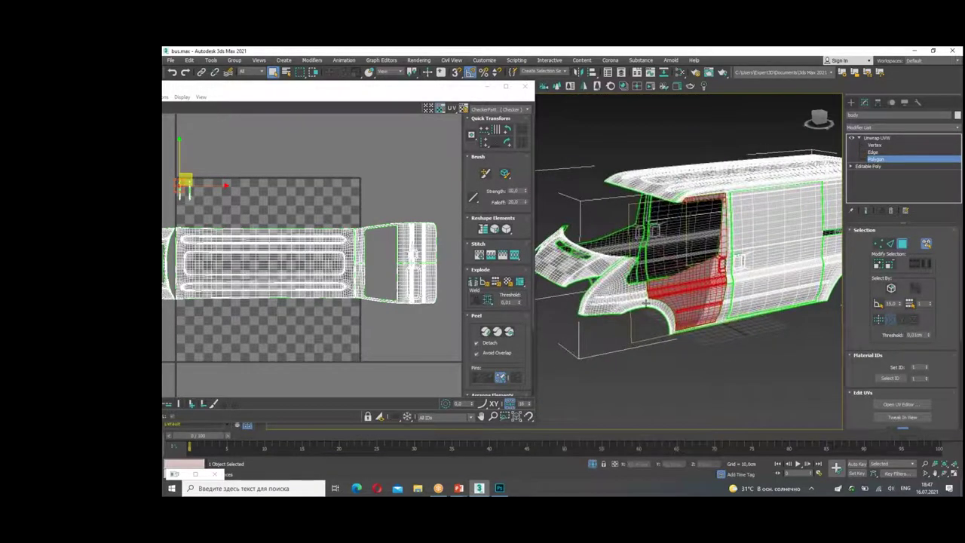
scroll(645, 303, "up", 4)
scroll(639, 302, "down", 4)
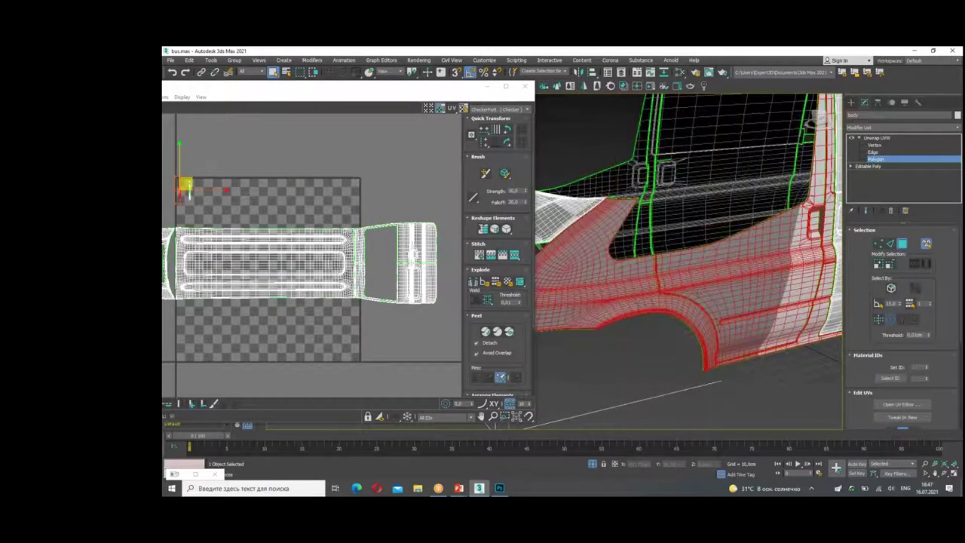
middle_click_drag(639, 302, 674, 318, "alt")
left_click(675, 318, "ctrl")
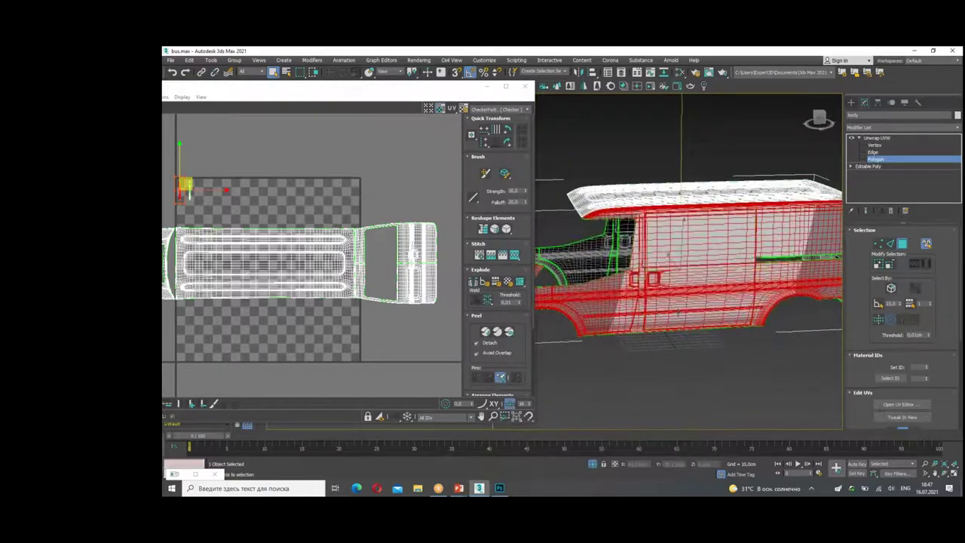
mouse_move(675, 318)
middle_mouse_down("alt")
mouse_move(687, 295)
mouse_move(741, 312)
mouse_move(796, 296)
mouse_move(794, 280)
mouse_move(759, 286)
mouse_move(788, 276)
mouse_move(765, 282)
middle_mouse_up("alt")
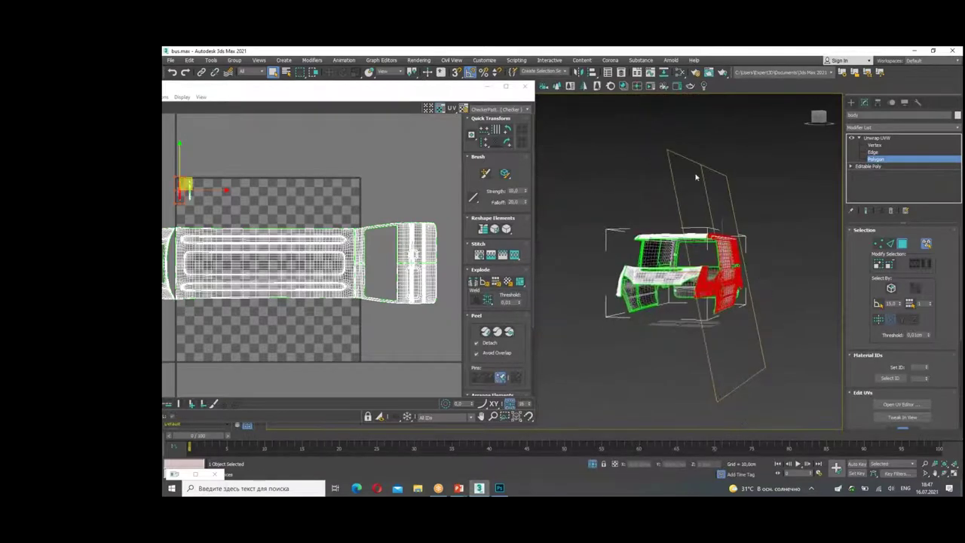
Step: Planar-map the selection along the X axis and drag the new red island below the body shell
left_click_drag(694, 144, 720, 271)
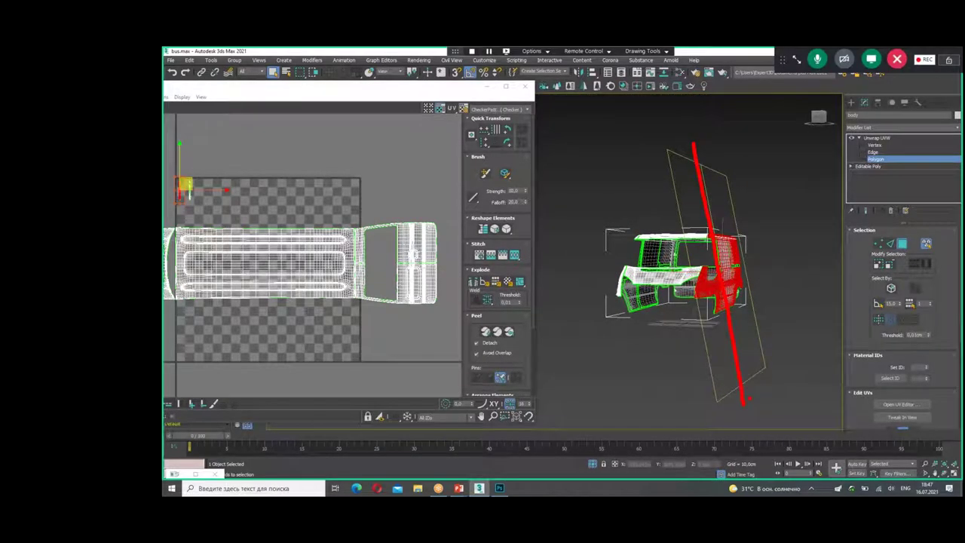
scroll(904, 316, "down", 3)
scroll(912, 302, "down", 3)
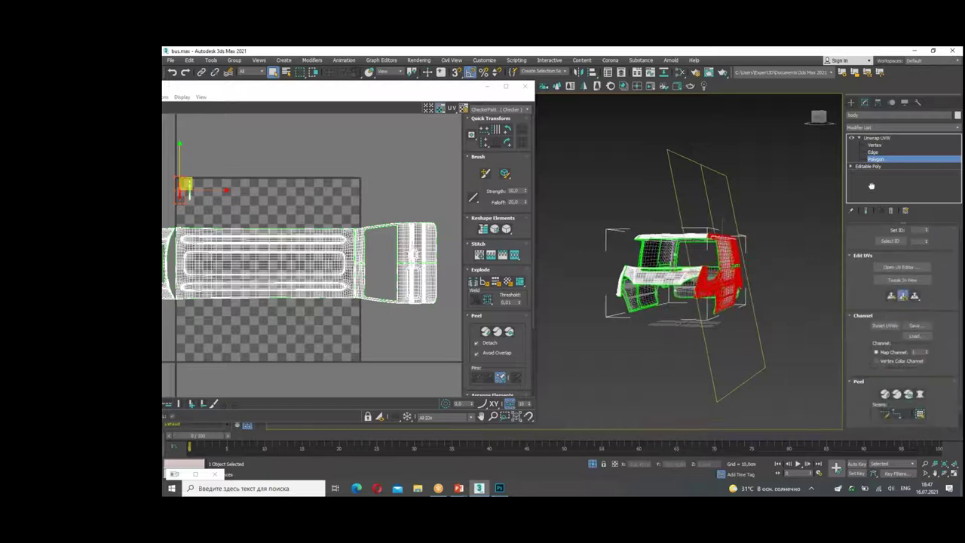
left_click(914, 296)
left_click(914, 260)
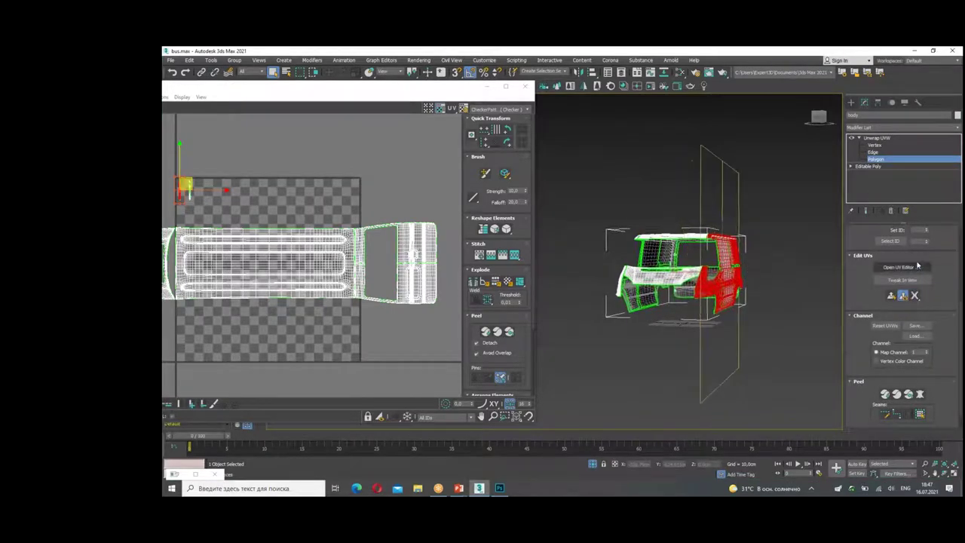
left_click(891, 296)
left_click_drag(336, 92, 506, 67)
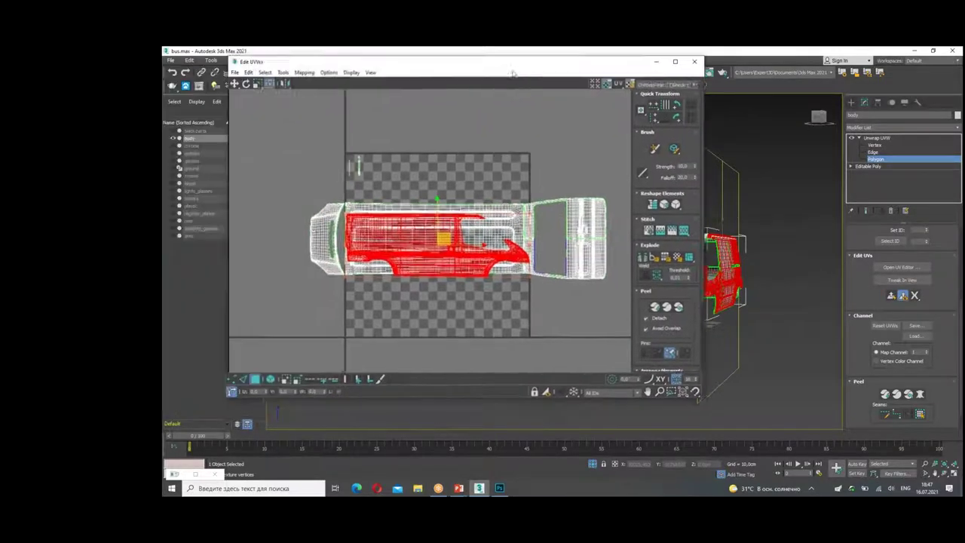
Step: Rotate the red side-panel island 90° twice and place it above the body wireframe
left_click_drag(443, 253, 443, 336)
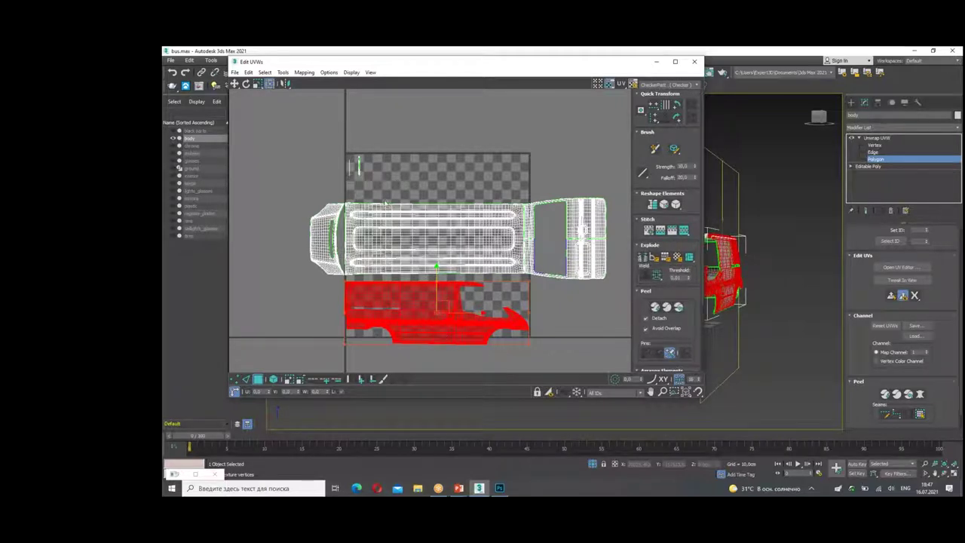
mouse_move(364, 200)
left_mouse_down()
mouse_move(291, 156)
mouse_move(520, 118)
mouse_move(452, 202)
mouse_move(393, 195)
left_mouse_up()
key("Escape")
left_click(679, 108)
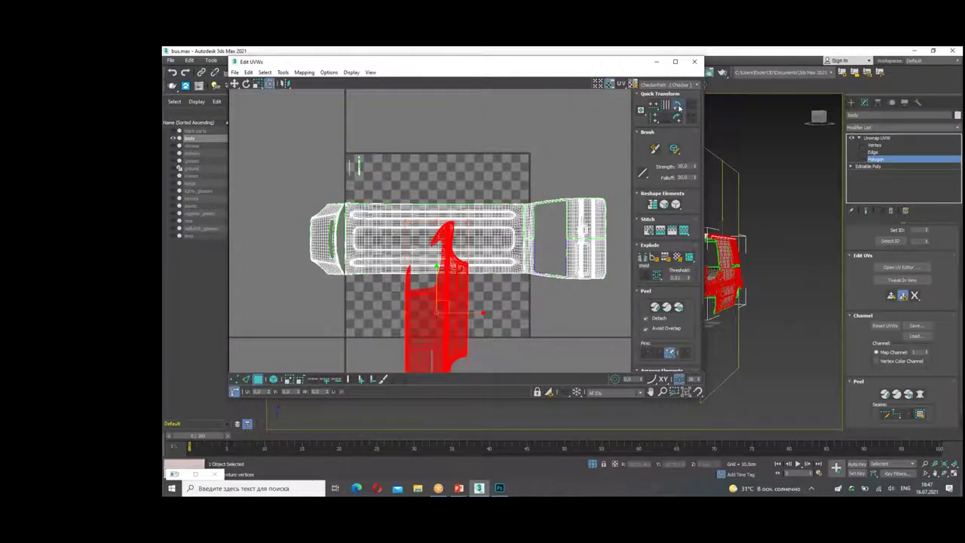
left_click(679, 108)
mouse_move(482, 327)
left_mouse_down()
mouse_move(487, 180)
mouse_move(480, 190)
mouse_move(513, 223)
left_mouse_up()
scroll(506, 195, "up", 5)
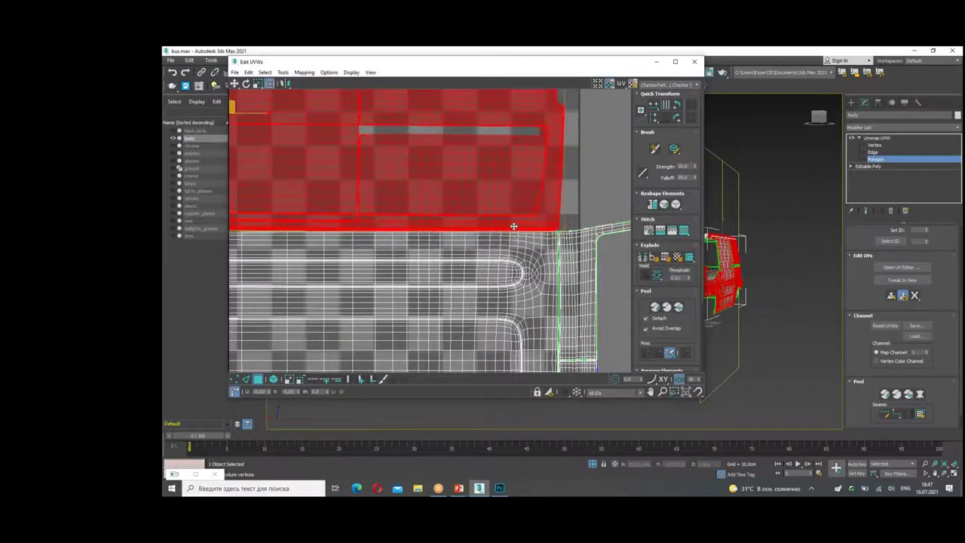
middle_click_drag(477, 226, 532, 256)
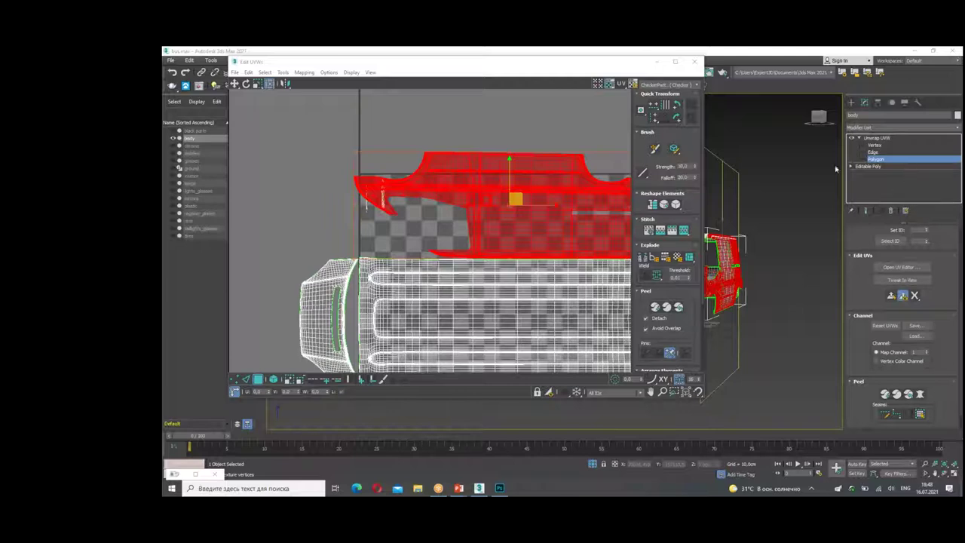
left_click_drag(591, 66, 712, 313)
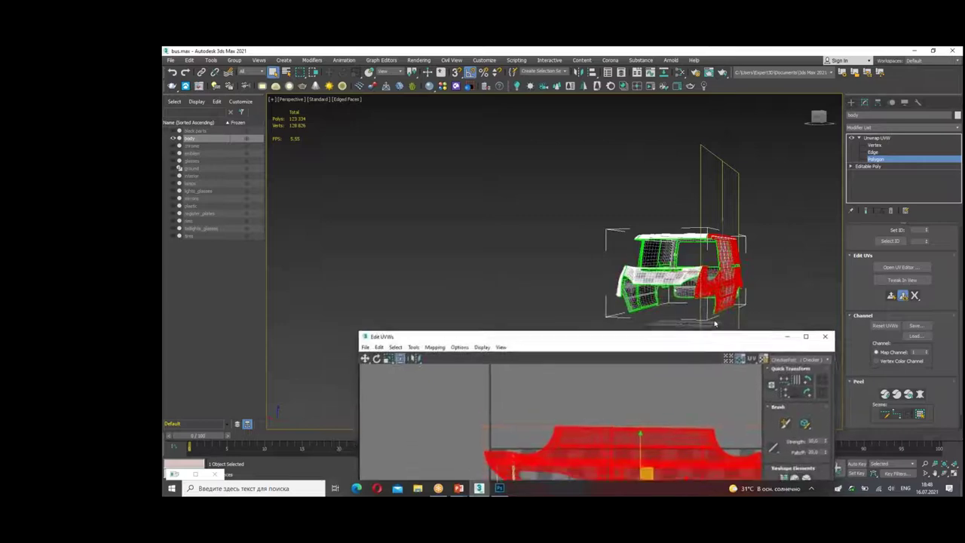
Step: Bring the UV editor back over the viewport and scale the red island down slightly
mouse_move(709, 302)
middle_mouse_down("alt")
mouse_move(691, 246)
mouse_move(630, 226)
middle_mouse_up("alt")
scroll(629, 226, "up", 5)
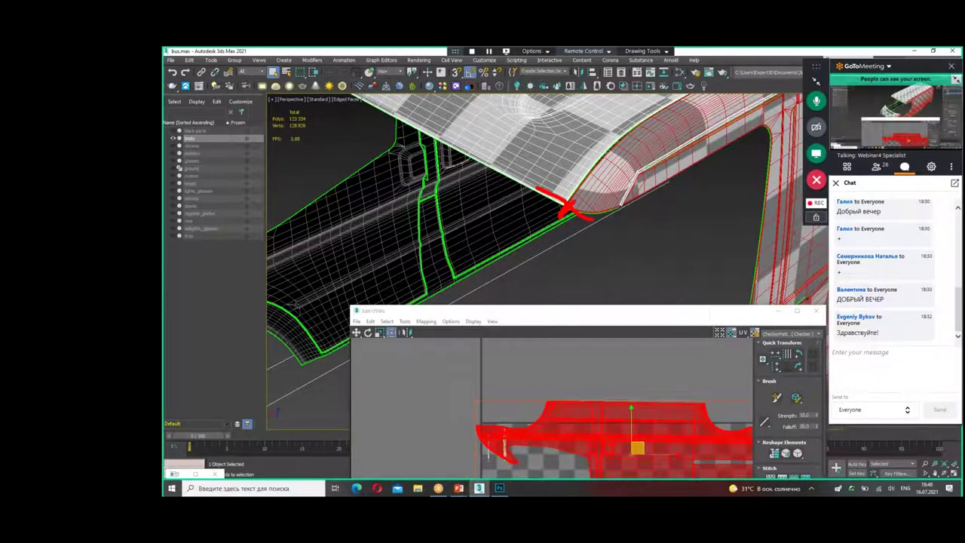
left_click_drag(560, 312, 534, 104)
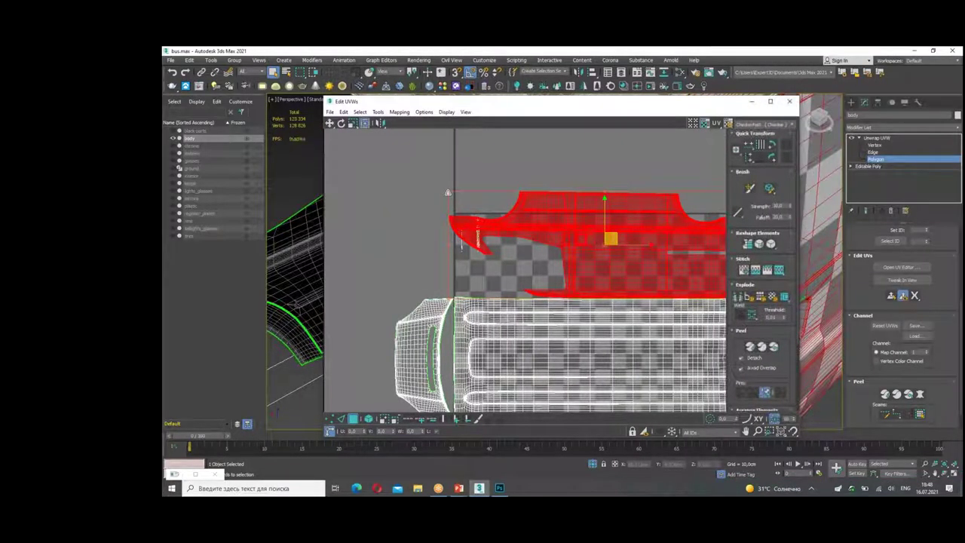
scroll(447, 192, "up", 1)
scroll(424, 164, "up", 1)
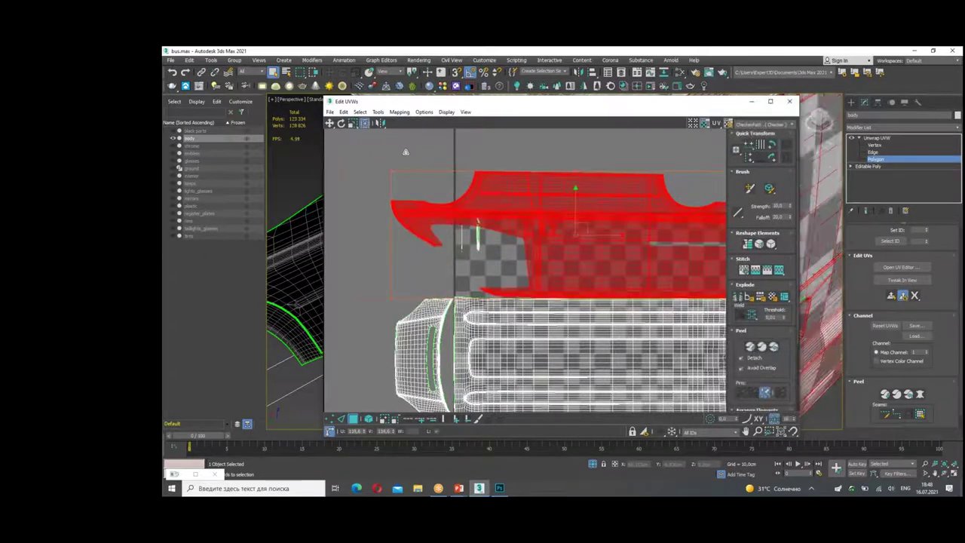
scroll(404, 150, "up", 2)
scroll(409, 153, "up", 1)
left_click_drag(409, 154, 418, 163)
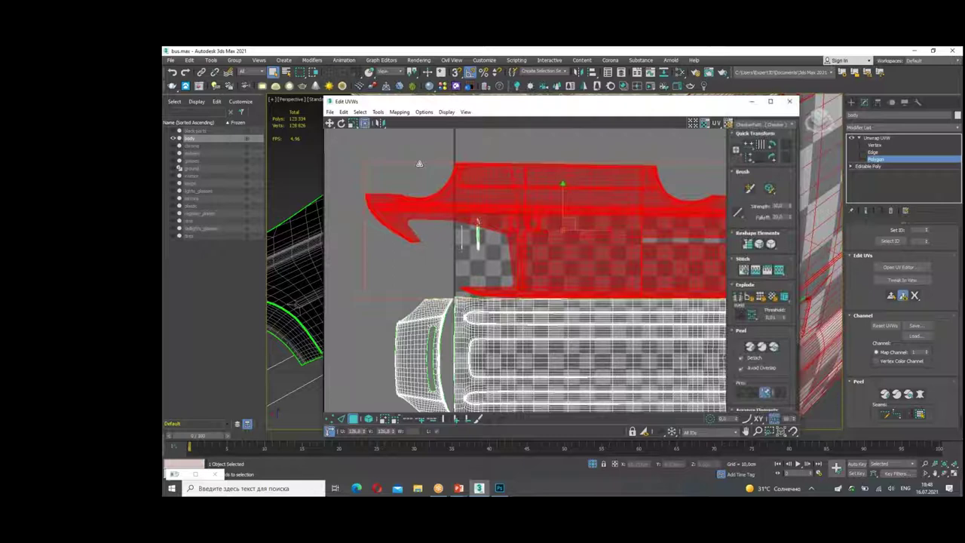
left_click_drag(418, 163, 416, 162)
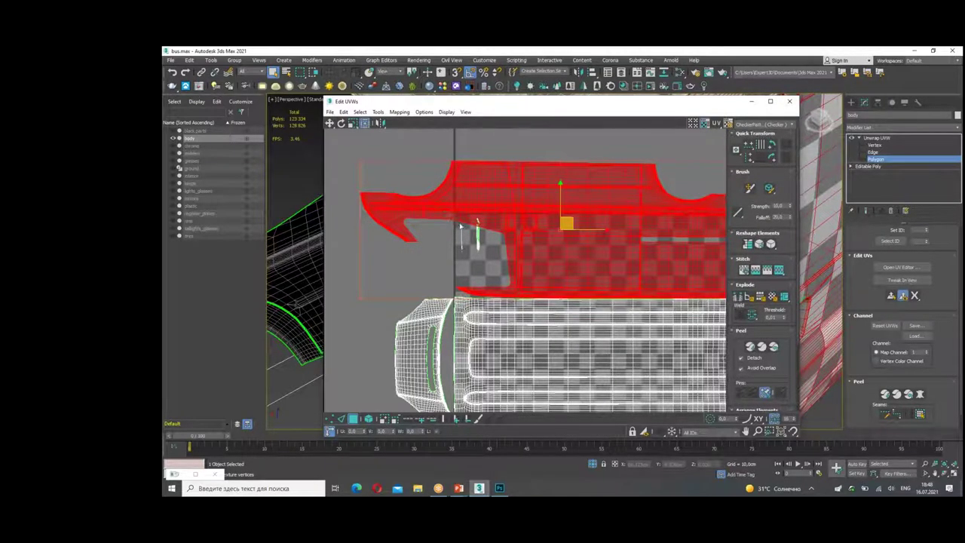
Step: Lower the UV editor, orbit to show the whole van, and select its side panel
scroll(468, 223, "down", 5)
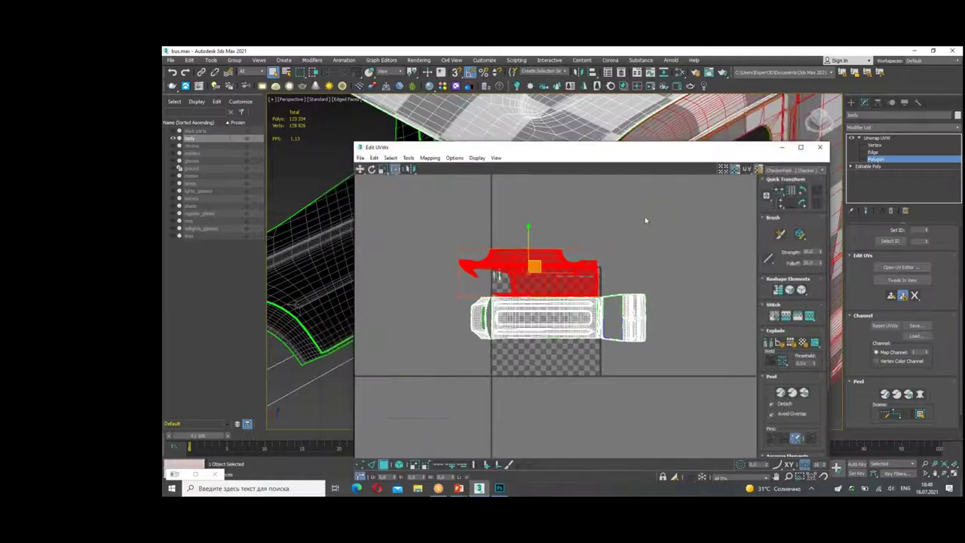
left_click_drag(578, 104, 712, 335)
middle_click_drag(602, 188, 679, 196, "alt")
left_click(664, 215)
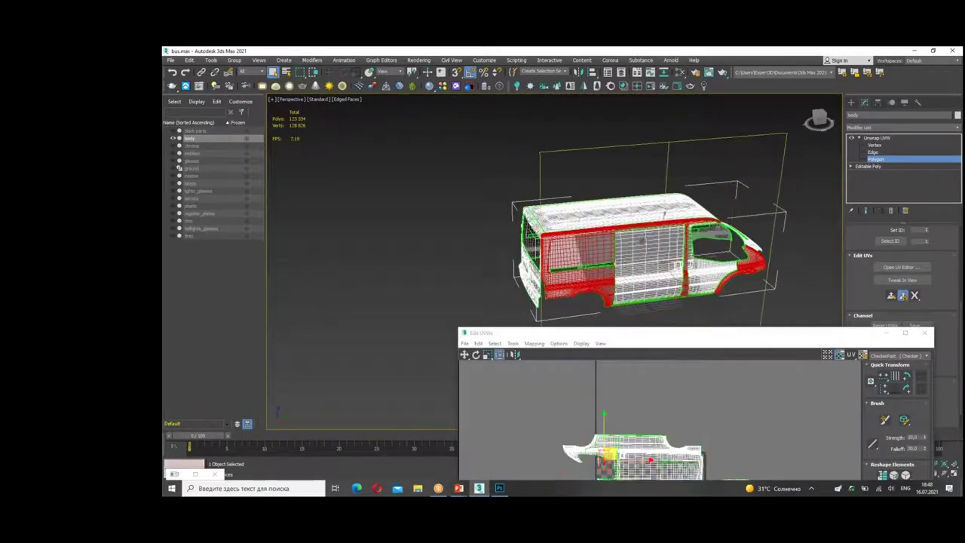
Step: Select the large lower side UV element and move it down onto the checker square
scroll(697, 280, "up", 2)
scroll(697, 281, "up", 2)
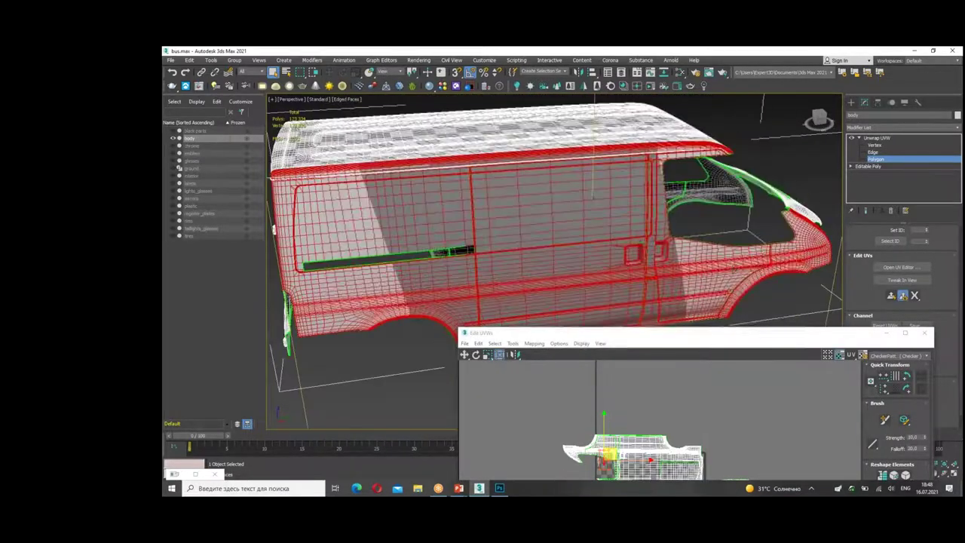
scroll(697, 280, "up", 2)
scroll(697, 280, "up", 2)
mouse_move(525, 229)
middle_mouse_down("alt")
mouse_move(774, 240)
mouse_move(635, 263)
middle_mouse_up("alt")
scroll(636, 263, "down", 3)
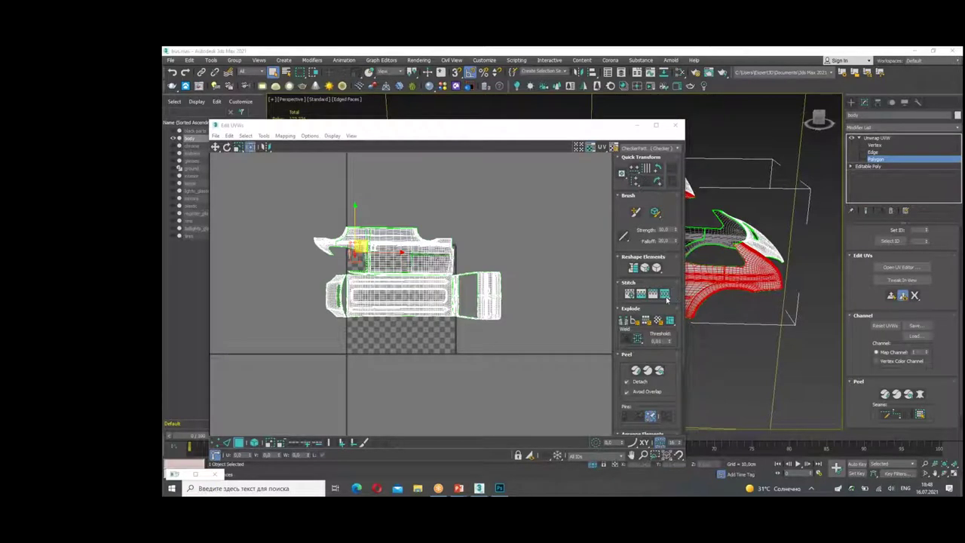
left_click(891, 296)
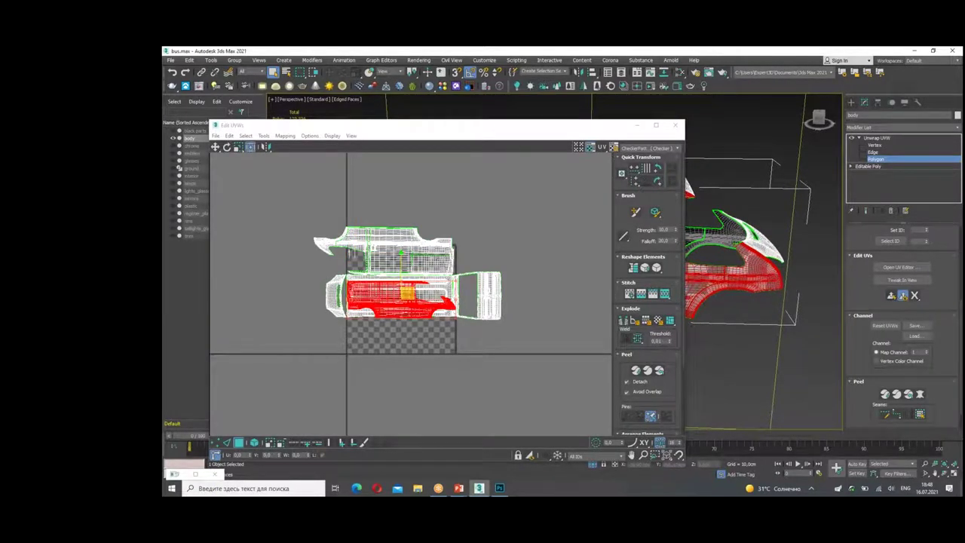
scroll(411, 298, "up", 3)
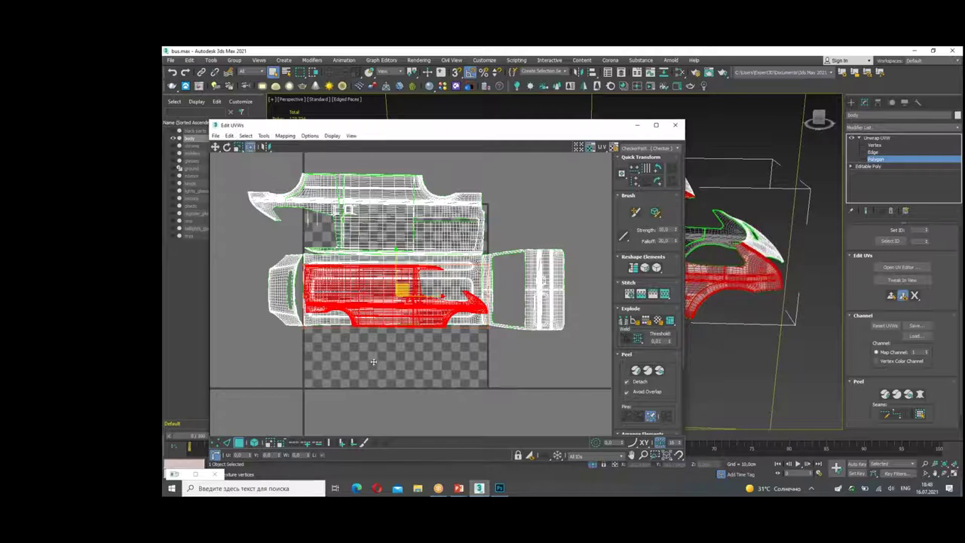
left_click_drag(371, 309, 373, 372)
scroll(374, 376, "up", 2)
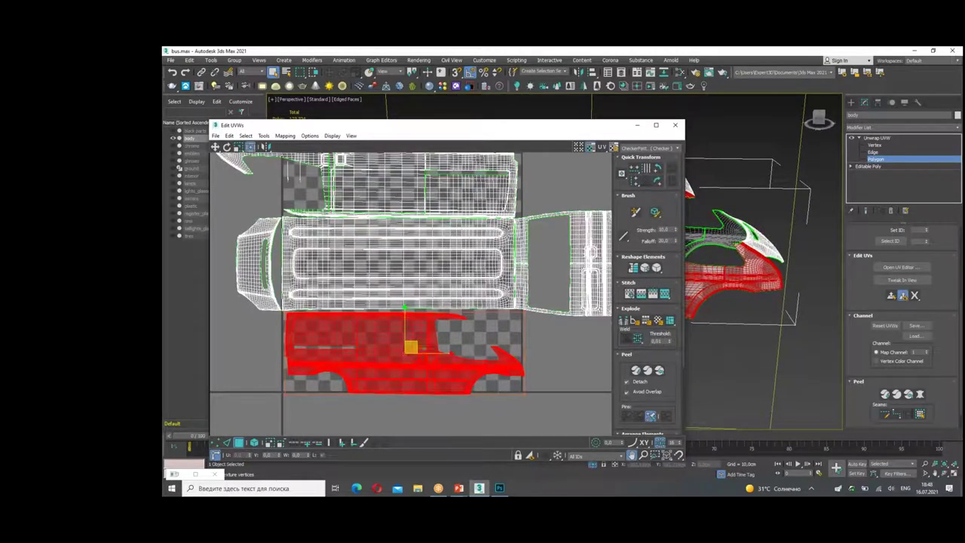
scroll(542, 348, "down", 2)
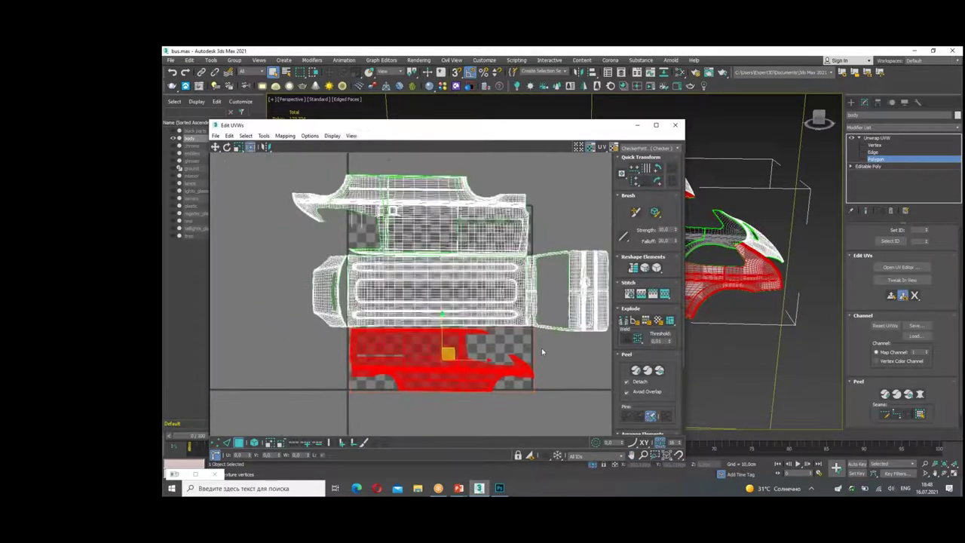
Step: Mirror the side island horizontally and scale it slightly smaller with Freeform
left_click(265, 148)
middle_click_drag(375, 322, 404, 269)
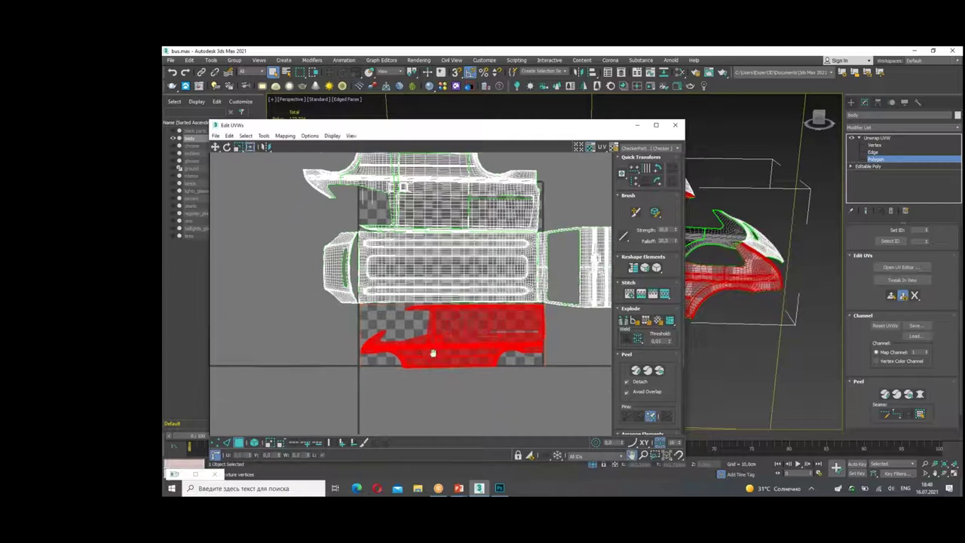
mouse_move(379, 340)
left_mouse_down()
mouse_move(337, 369)
mouse_move(344, 358)
left_mouse_up()
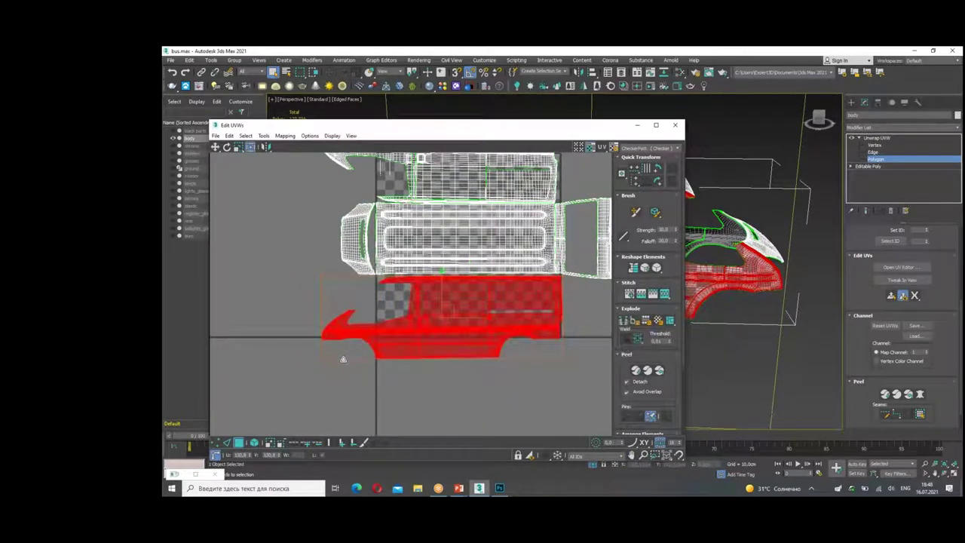
left_click_drag(344, 359, 340, 361)
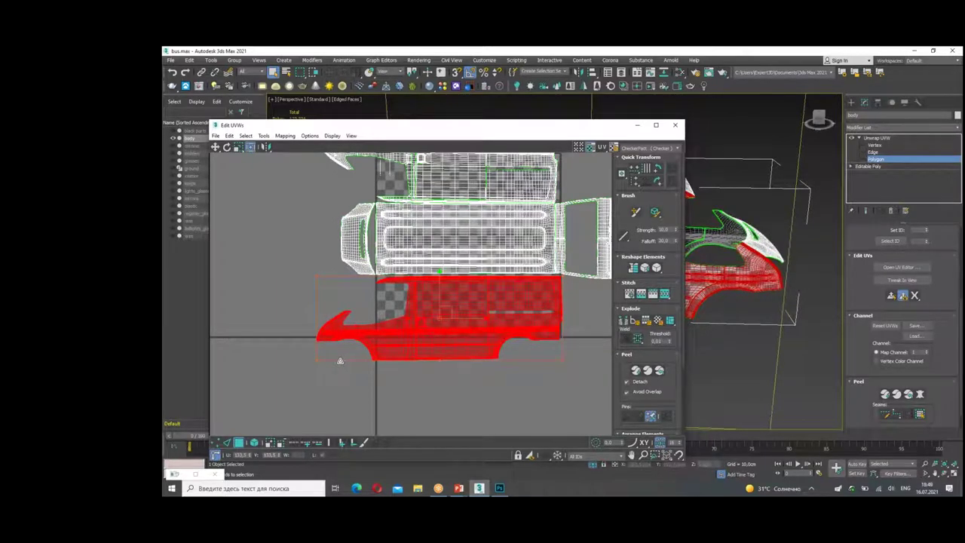
scroll(563, 364, "up", 3)
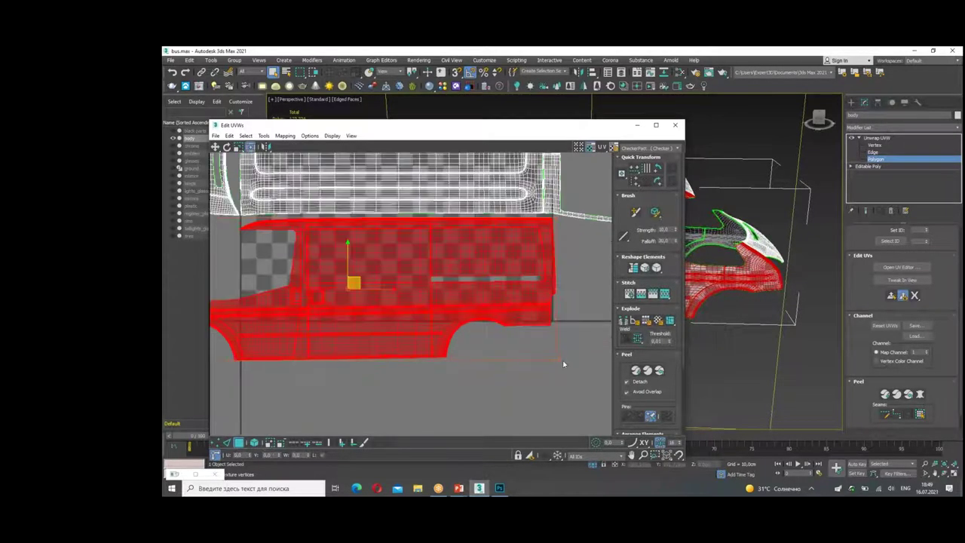
left_click_drag(557, 360, 551, 349)
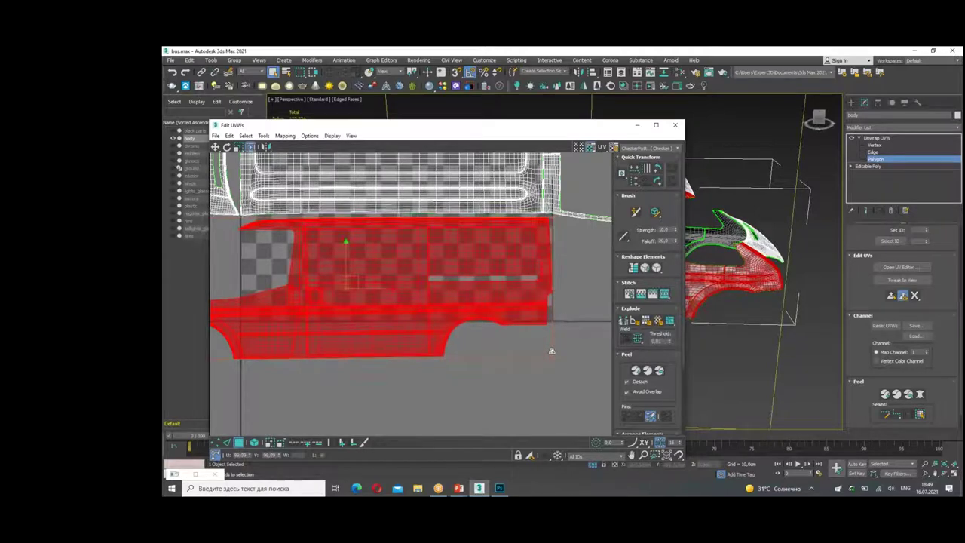
left_click_drag(551, 349, 549, 344)
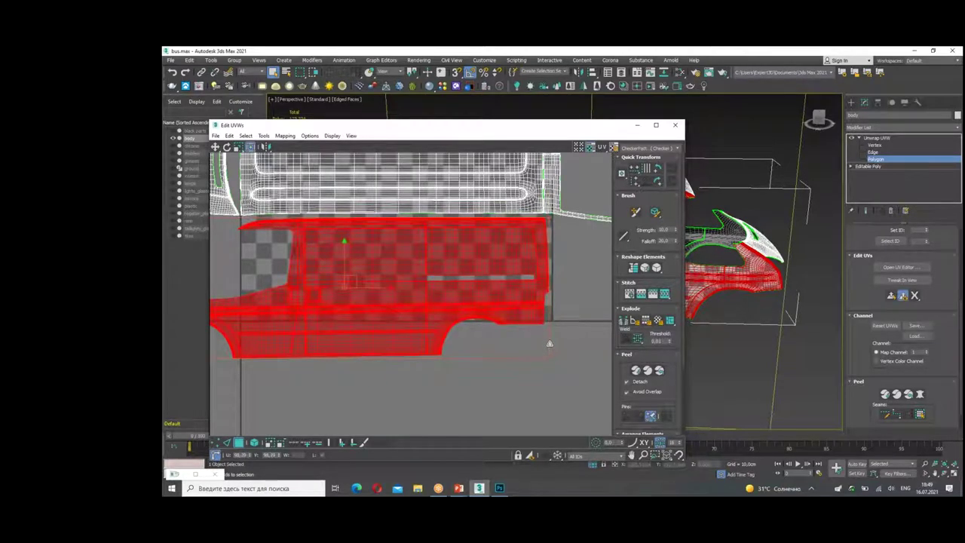
Step: Nudge the side island into alignment beneath the grille shell, then clear the selection
key("w")
left_click_drag(447, 225, 447, 222)
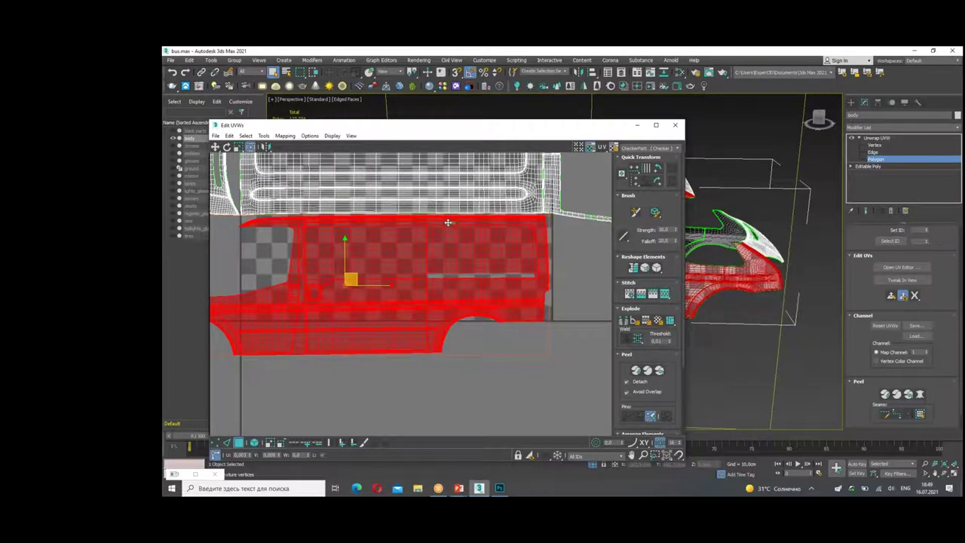
left_click_drag(448, 222, 447, 221)
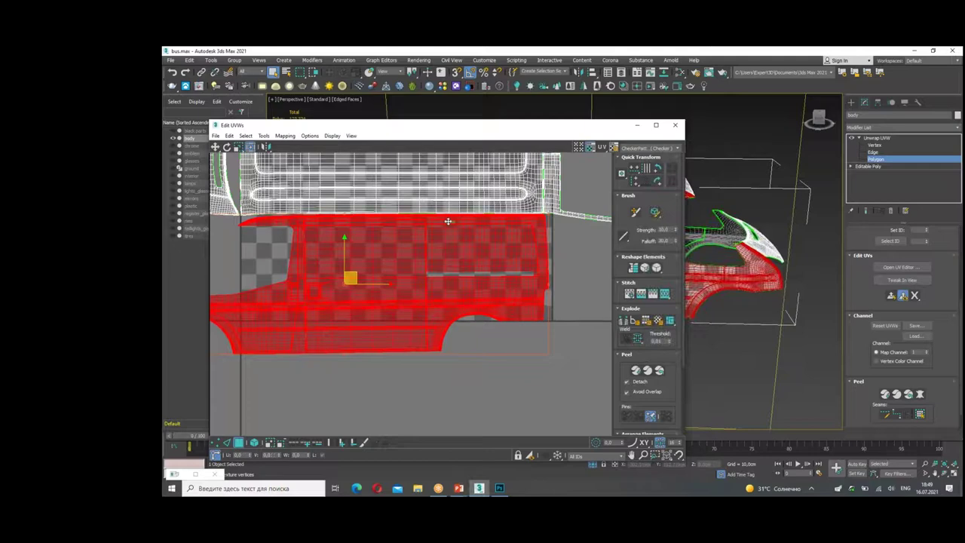
scroll(539, 235, "up", 5)
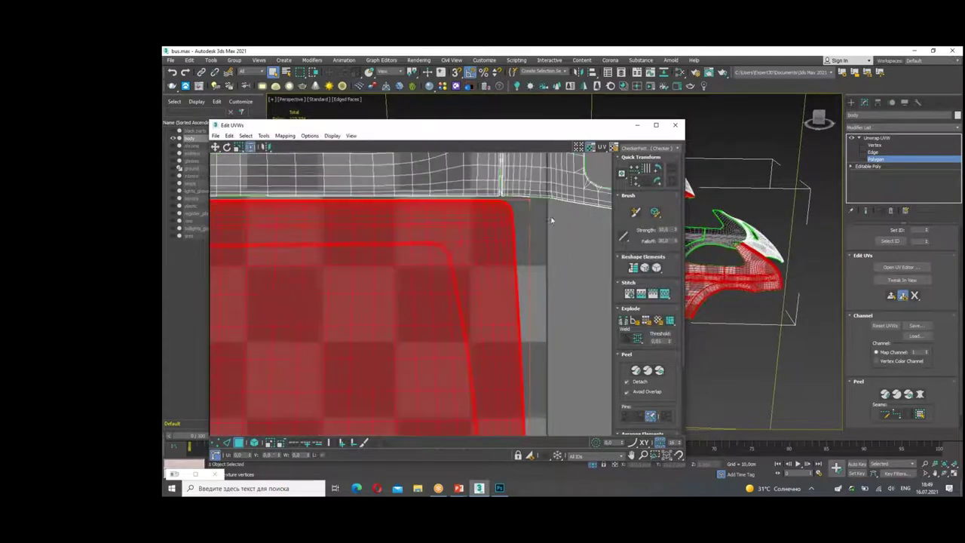
left_click_drag(503, 212, 503, 212)
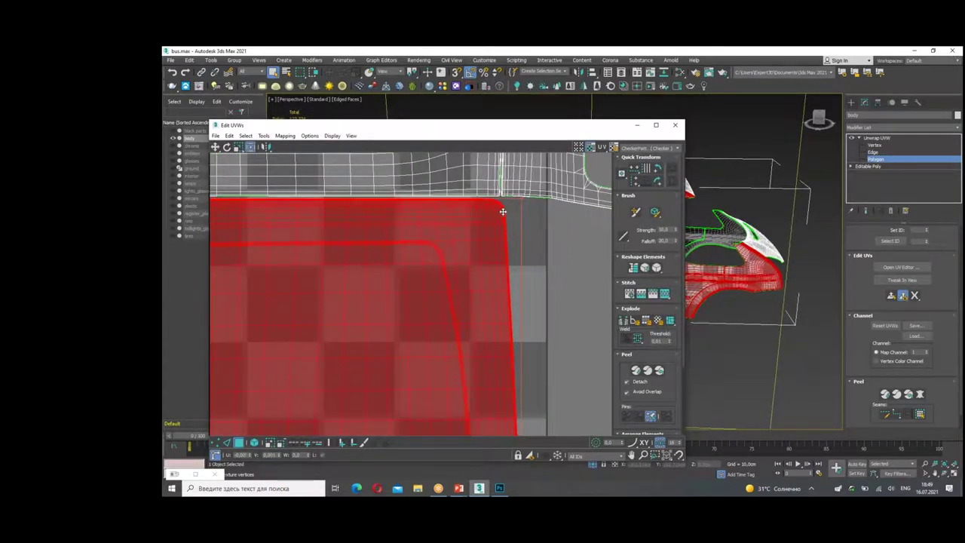
scroll(507, 211, "down", 4)
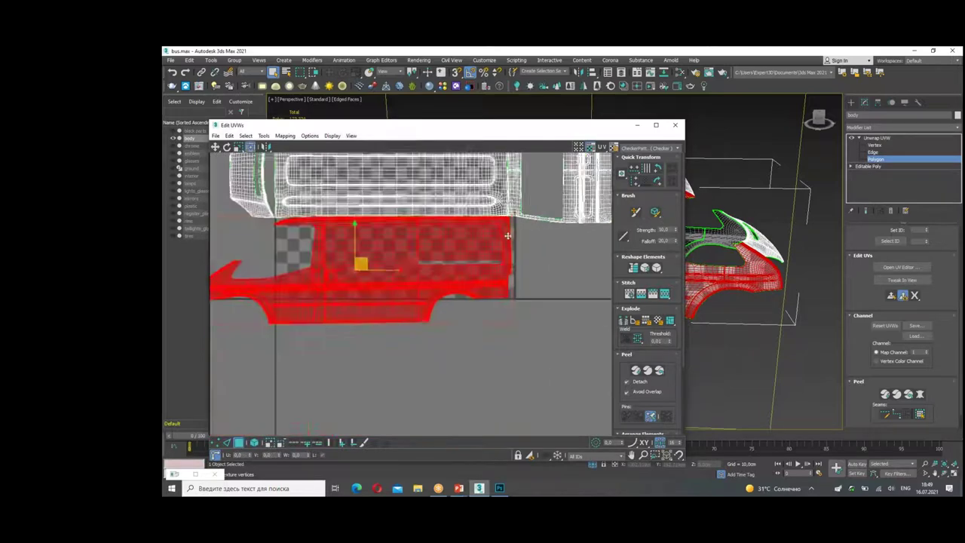
scroll(472, 316, "down", 3)
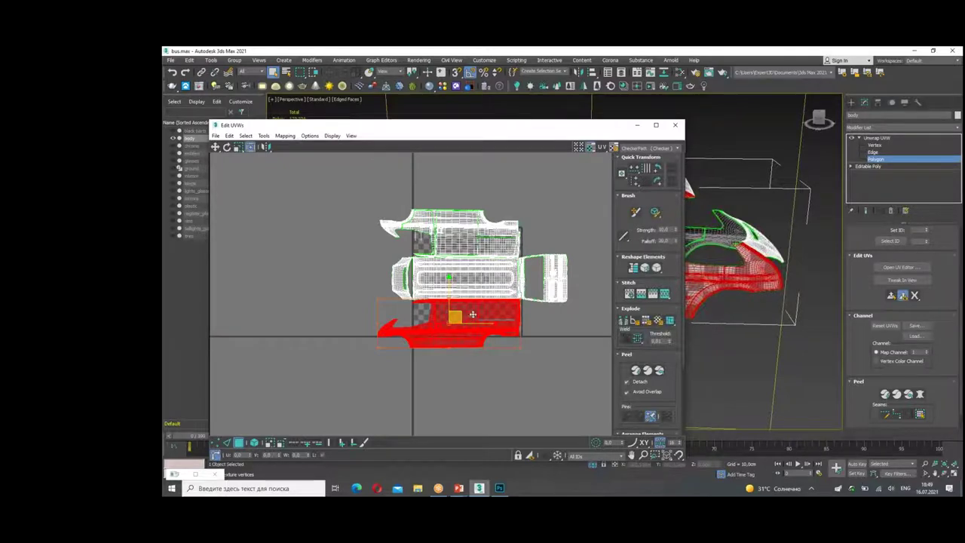
scroll(565, 302, "up", 2)
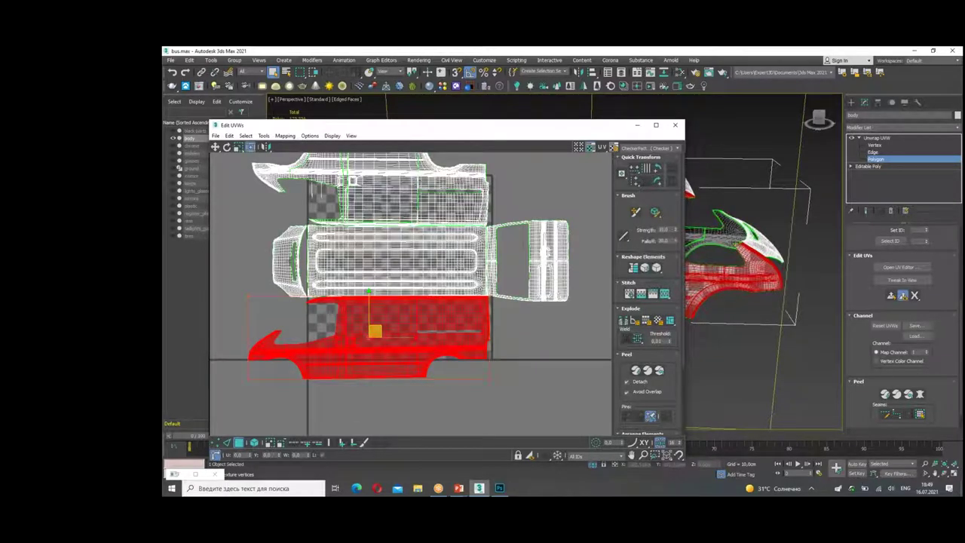
scroll(320, 304, "up", 2)
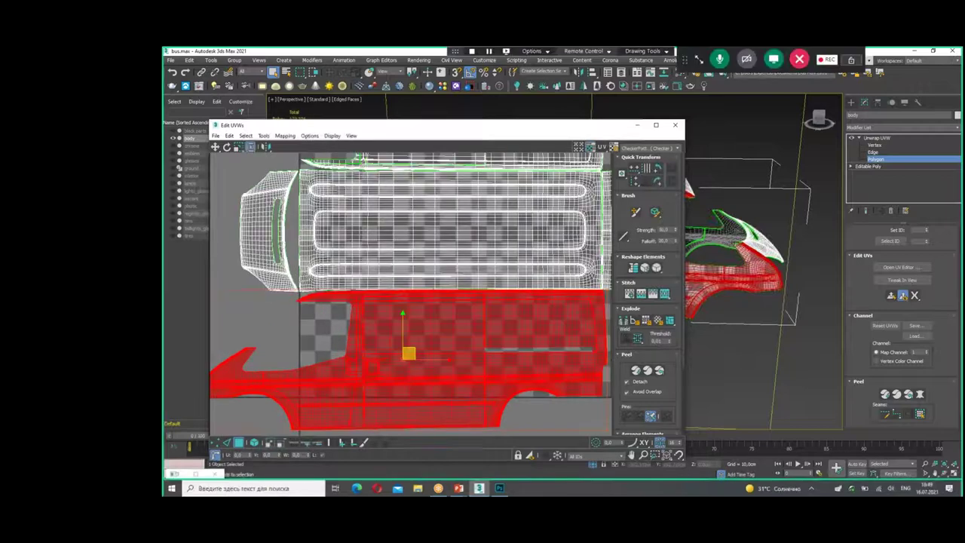
left_click_drag(291, 287, 582, 286)
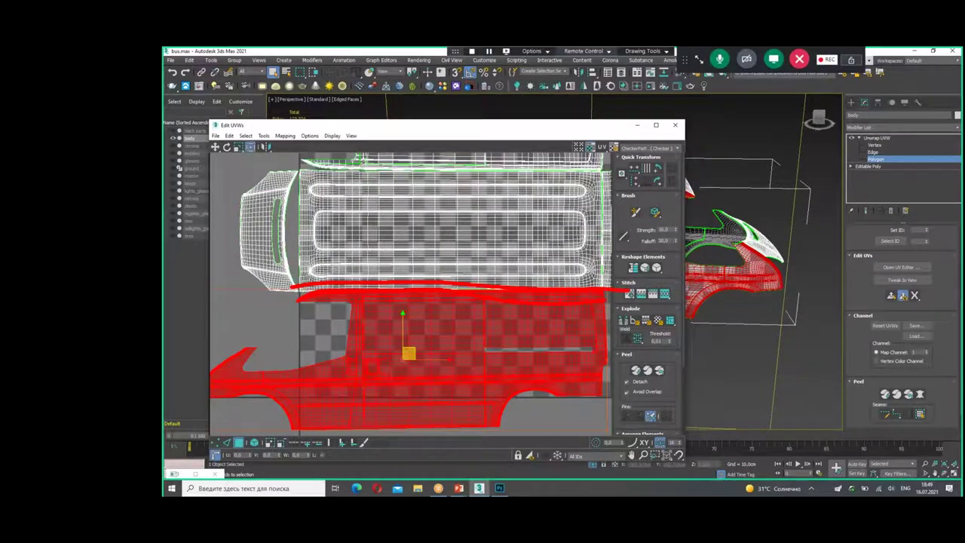
scroll(311, 255, "down", 1)
scroll(311, 255, "down", 1)
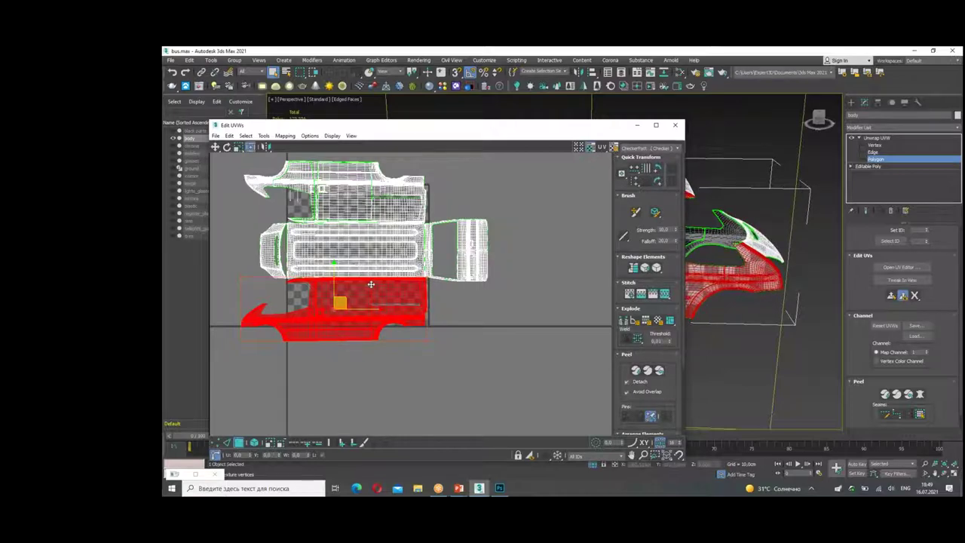
middle_click_drag(381, 305, 445, 332)
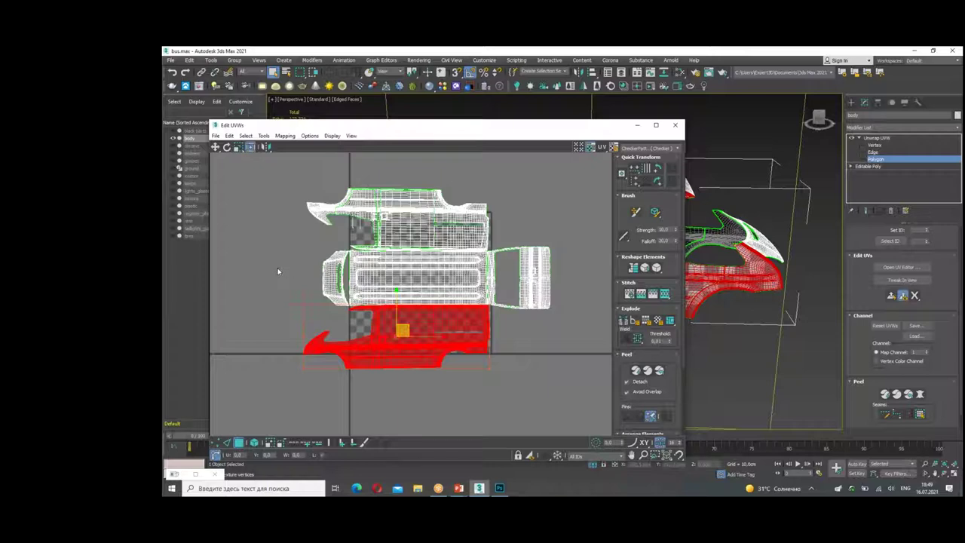
left_click(278, 271)
mouse_move(535, 363)
left_mouse_down()
mouse_move(503, 396)
mouse_move(279, 249)
mouse_move(544, 220)
mouse_move(520, 384)
left_mouse_up()
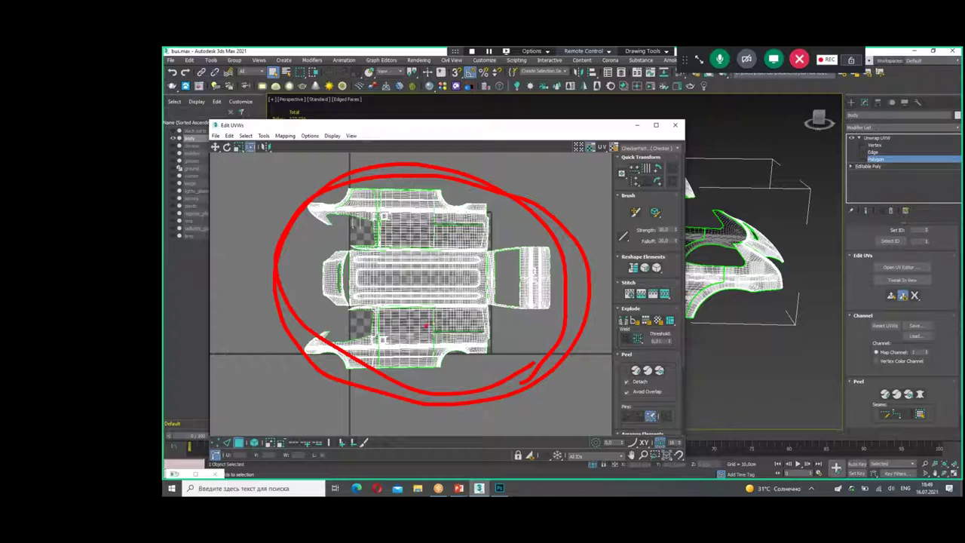
Step: Zoom in on the shell edge and select the small stray UV polygon
mouse_move(347, 211)
left_mouse_down()
mouse_move(343, 354)
mouse_move(496, 266)
left_mouse_up()
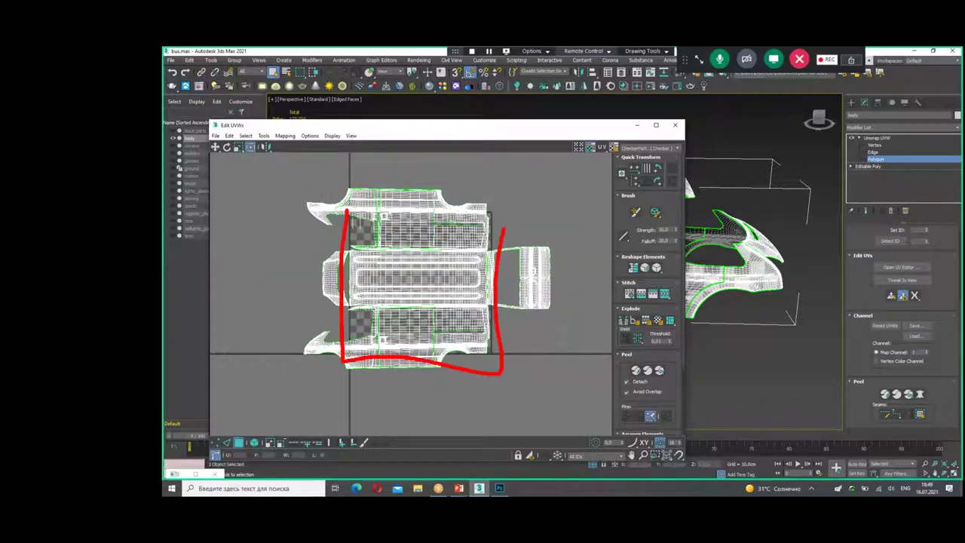
scroll(372, 226, "up", 2)
scroll(372, 227, "up", 3)
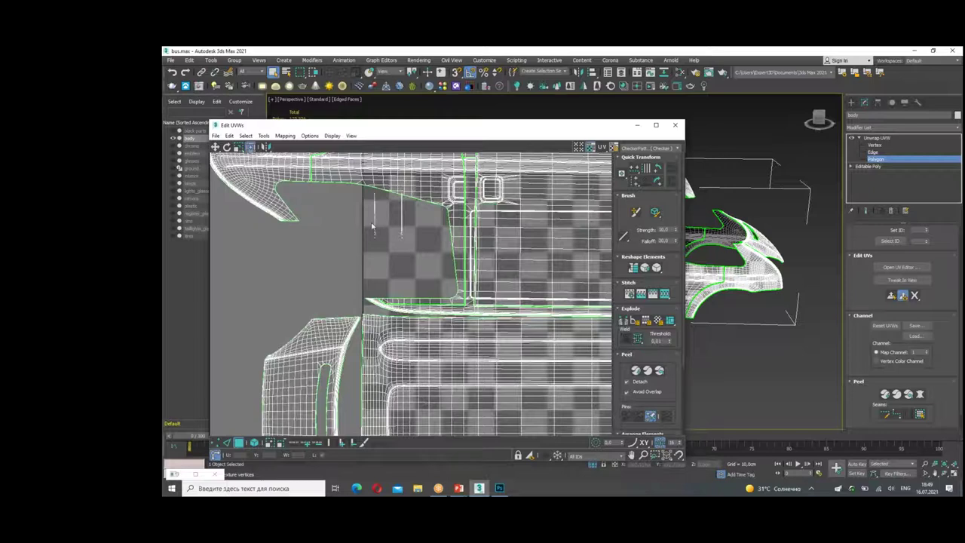
scroll(371, 227, "up", 2)
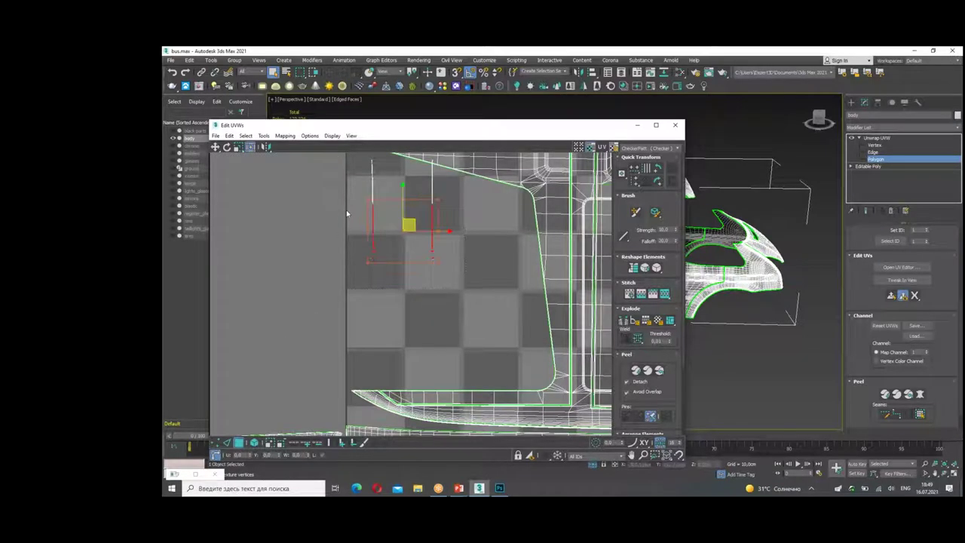
left_click_drag(346, 185, 445, 217)
scroll(399, 254, "up", 2)
scroll(452, 271, "up", 2)
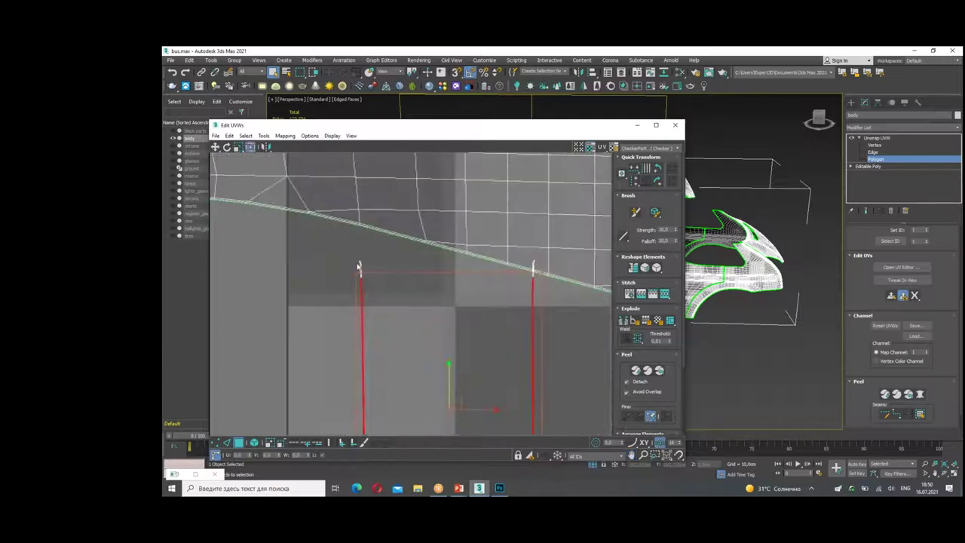
scroll(480, 286, "up", 1)
scroll(486, 324, "up", 2)
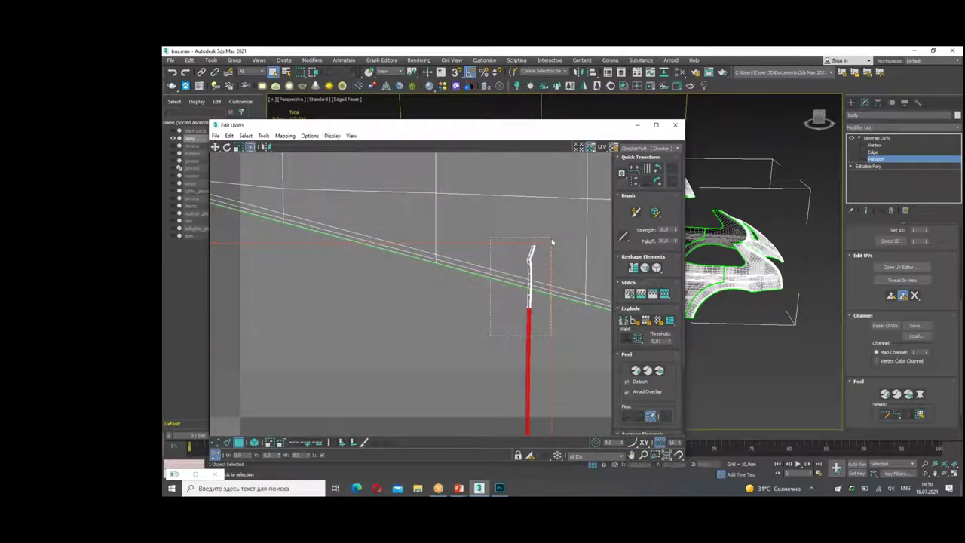
left_click_drag(551, 242, 551, 242)
Step: Move the stray polygon off the body shell to the upper left of the layout
scroll(528, 332, "up", 2)
scroll(513, 332, "down", 2)
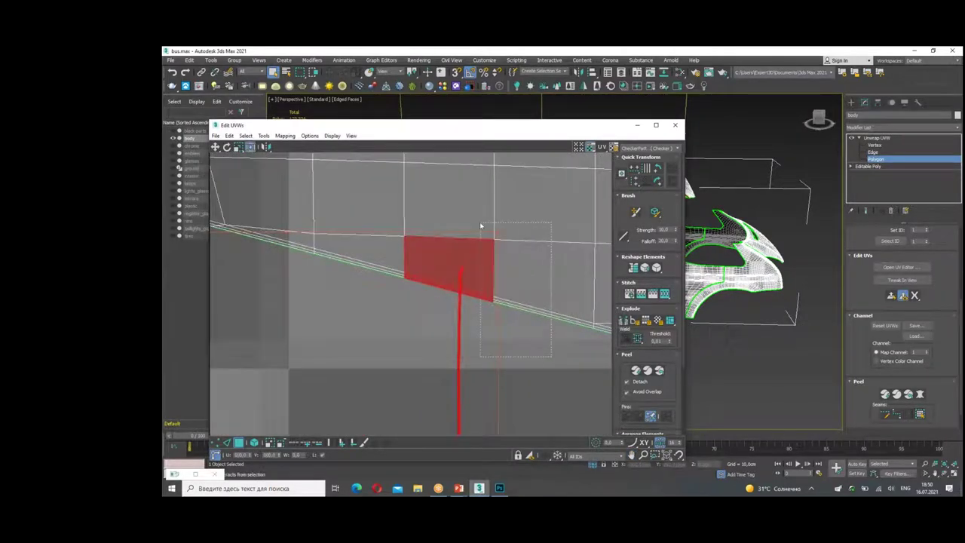
scroll(480, 224, "down", 2)
scroll(468, 279, "down", 2)
scroll(457, 278, "down", 3)
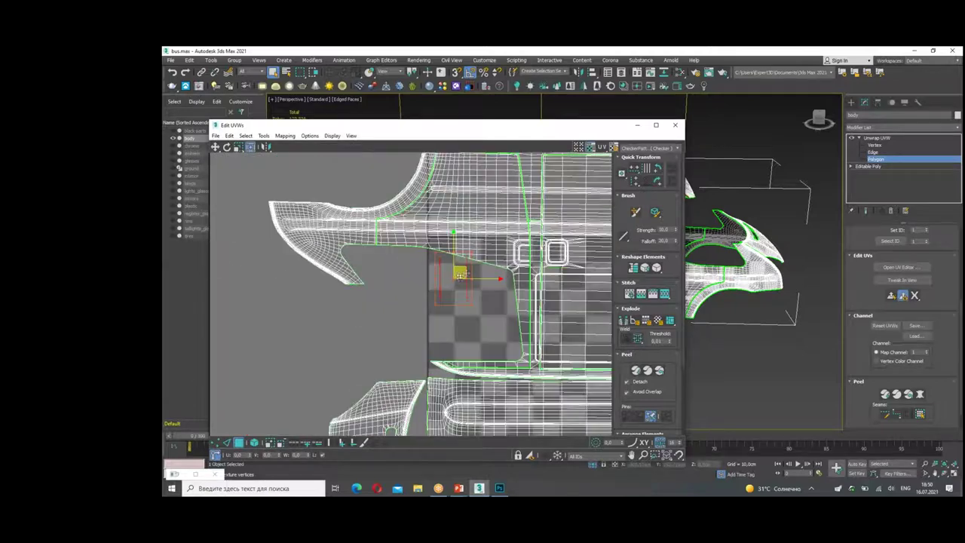
mouse_move(343, 298)
left_mouse_down()
mouse_move(254, 306)
mouse_move(245, 201)
left_mouse_up()
scroll(256, 301, "down", 2)
scroll(260, 294, "down", 3)
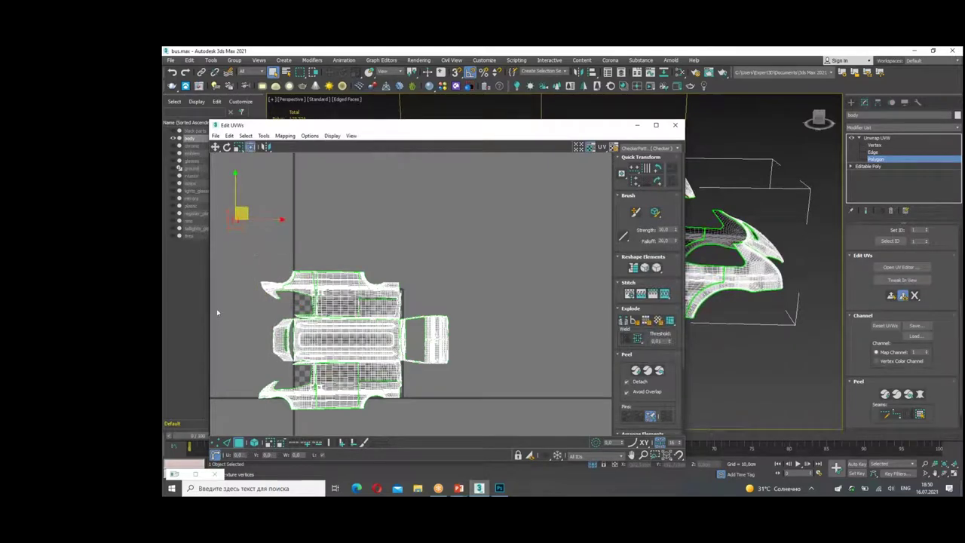
middle_click_drag(217, 312, 269, 262)
Step: Select all UV shells and scale them down into the 0–1 checker tile
mouse_move(289, 212)
left_mouse_down()
mouse_move(531, 373)
mouse_move(506, 374)
left_mouse_up()
scroll(502, 373, "up", 1)
scroll(519, 381, "up", 1)
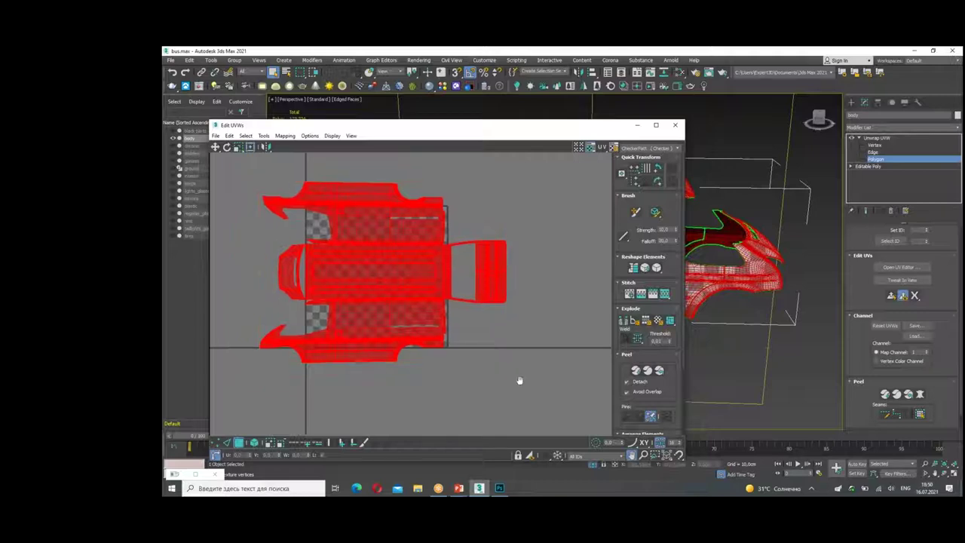
scroll(524, 381, "up", 1)
left_click_drag(516, 365, 470, 338)
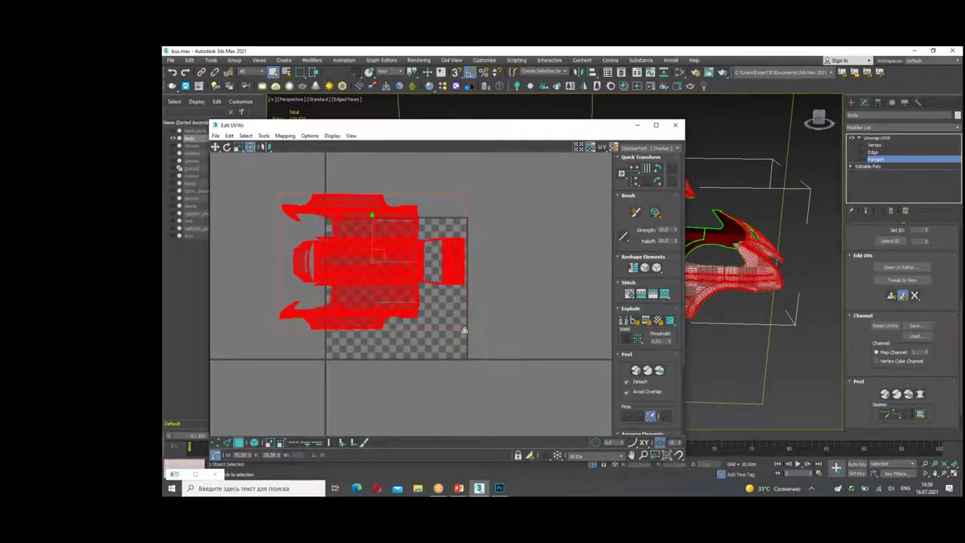
left_click_drag(307, 212, 344, 230)
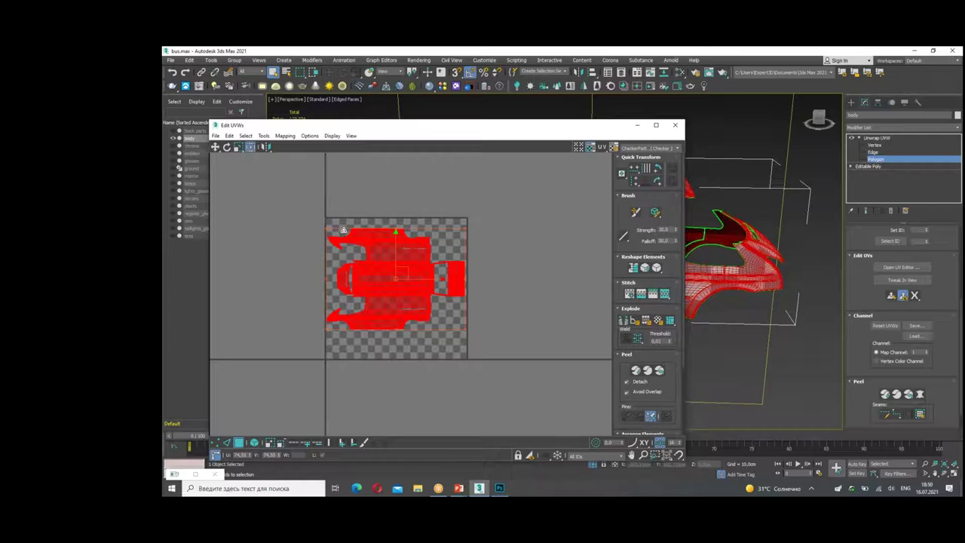
scroll(453, 345, "up", 2)
scroll(465, 338, "up", 3)
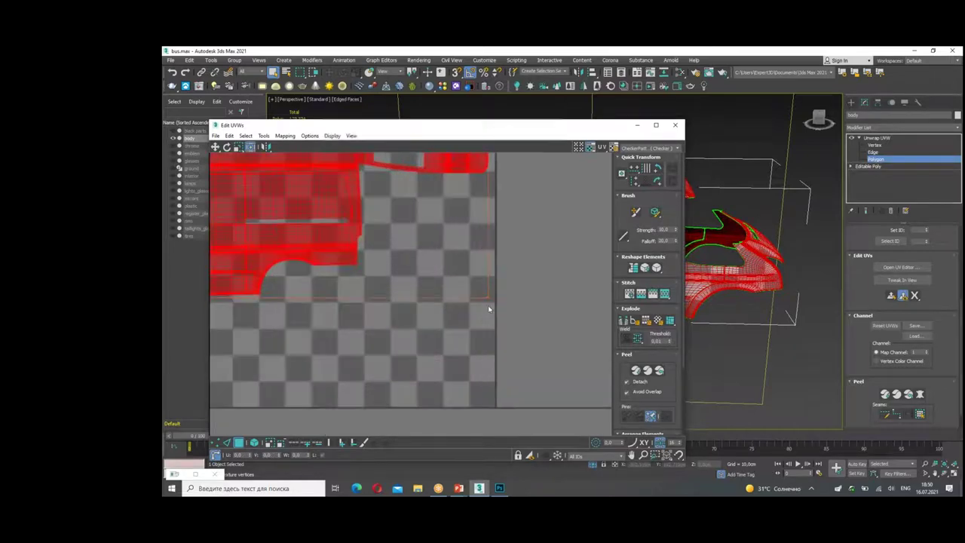
left_click_drag(489, 300, 494, 301)
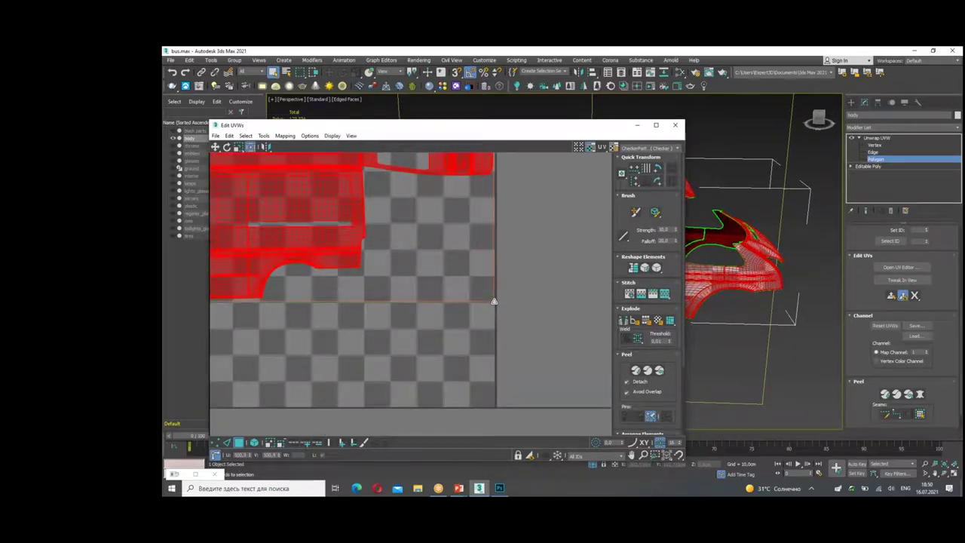
Step: Stretch the shells to the tile's left edge, clear the selection and move the pivot to the tile corner
scroll(430, 360, "down", 2)
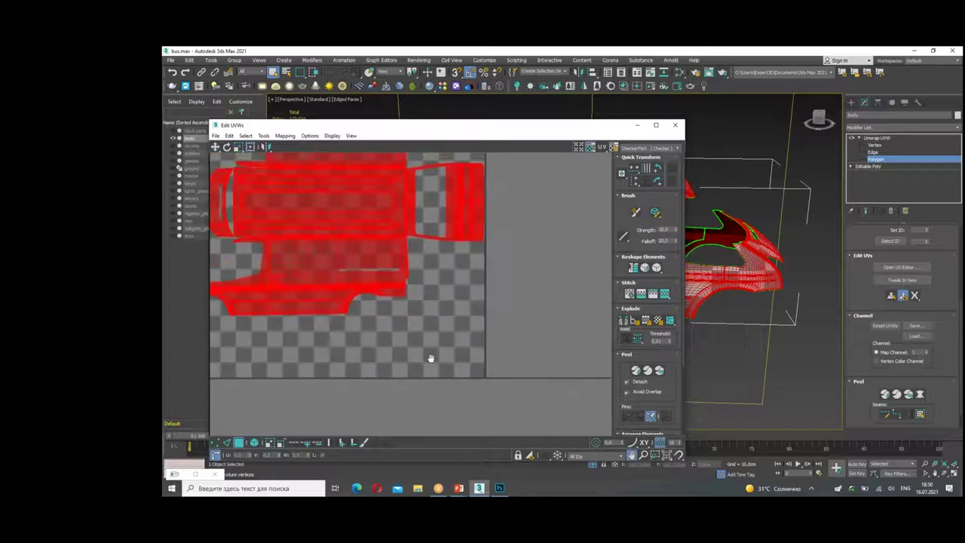
scroll(377, 346, "up", 2)
scroll(298, 341, "up", 1)
left_click_drag(297, 341, 293, 346)
scroll(432, 340, "down", 4)
scroll(433, 340, "up", 1)
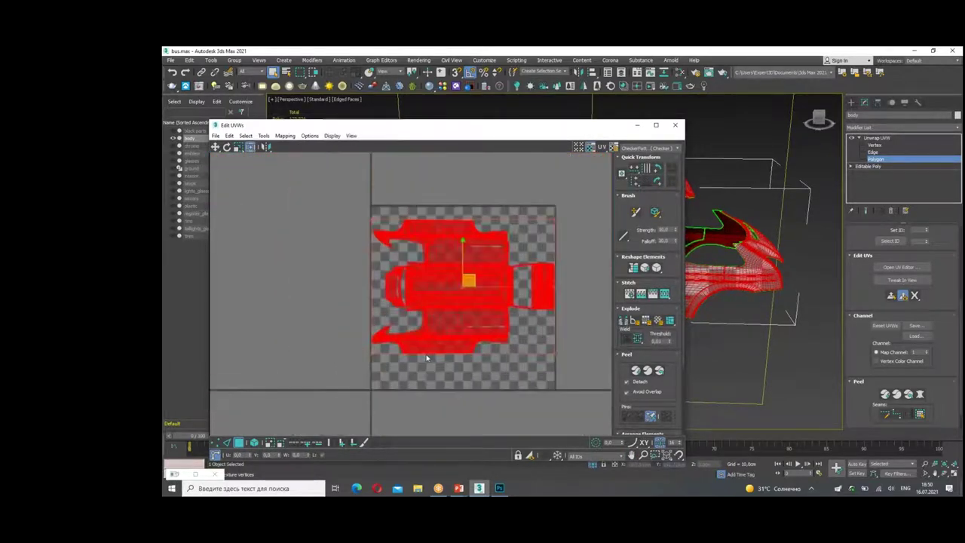
scroll(351, 250, "down", 2)
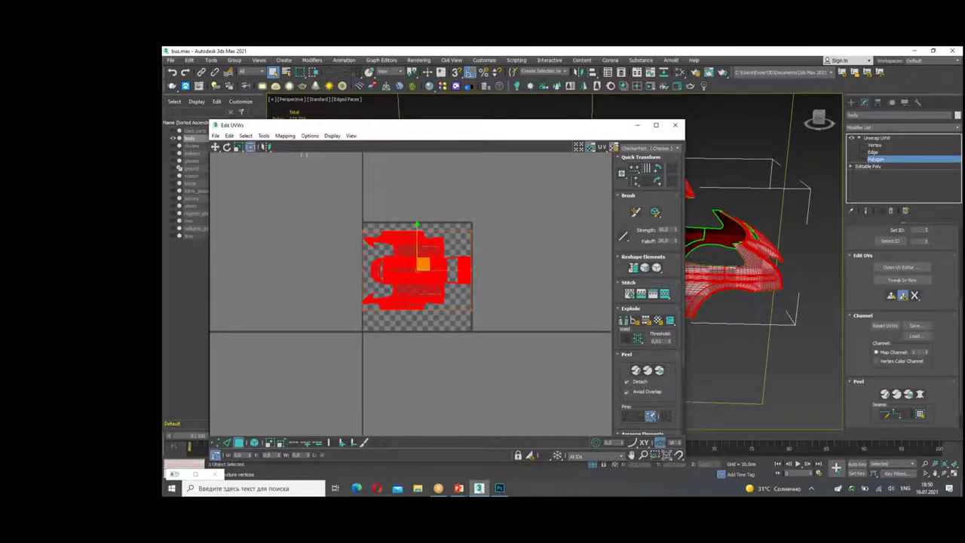
left_click_drag(273, 162, 331, 203)
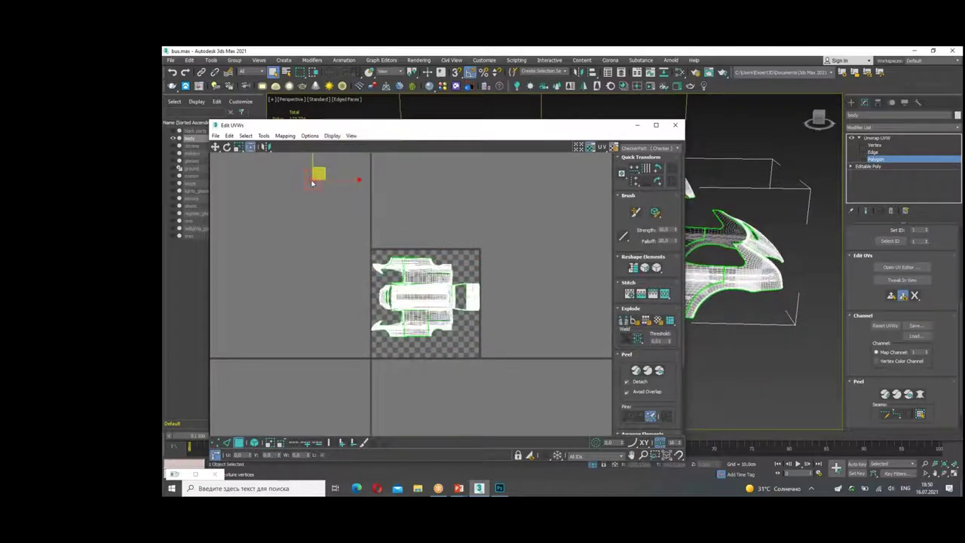
mouse_move(318, 175)
left_mouse_down()
mouse_move(398, 280)
mouse_move(467, 345)
left_mouse_up()
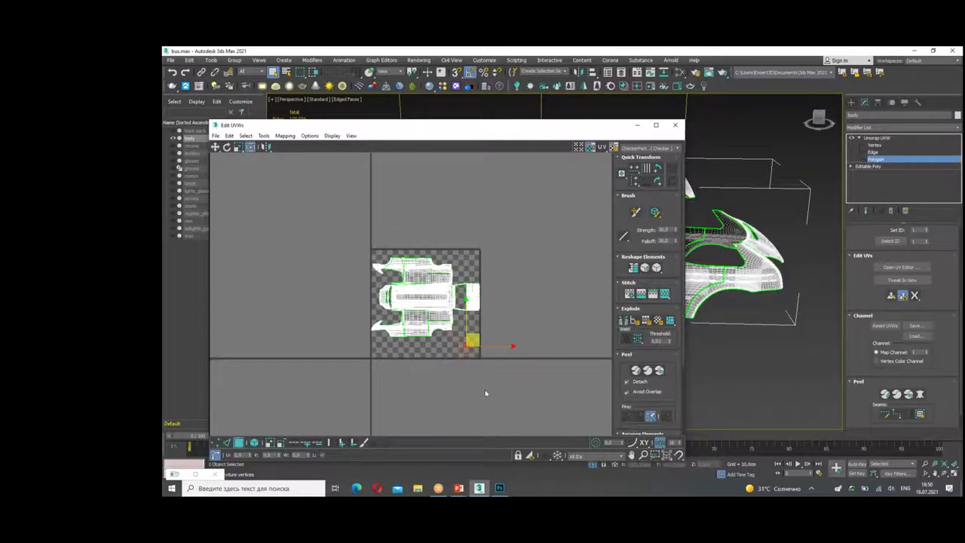
scroll(485, 393, "up", 2)
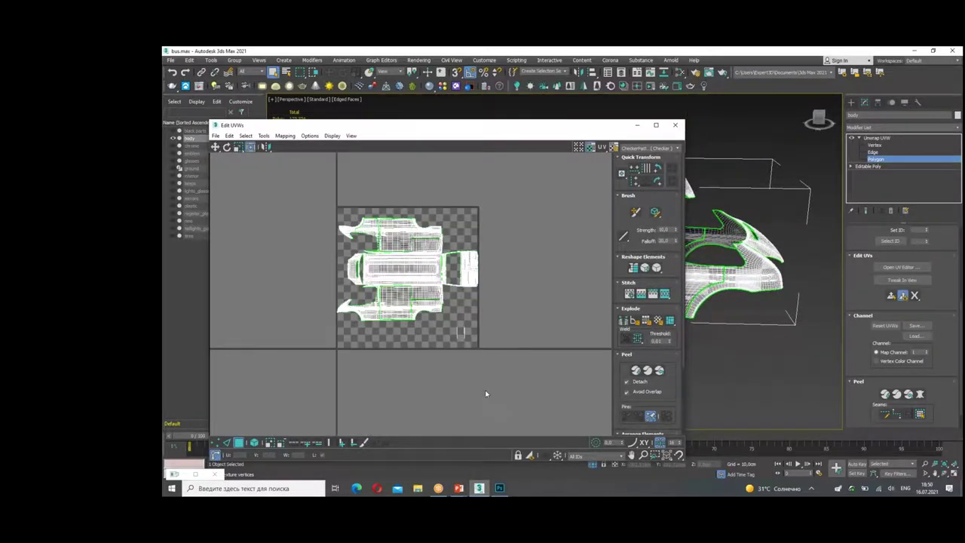
left_click_drag(387, 253, 408, 267)
left_click(411, 290)
mouse_move(426, 333)
left_mouse_down()
mouse_move(343, 309)
mouse_move(352, 330)
left_mouse_up()
key("Escape")
Step: Exit Polygon level, close the Edit UVWs window and deselect the van body
middle_click_drag(772, 237, 643, 241, "alt")
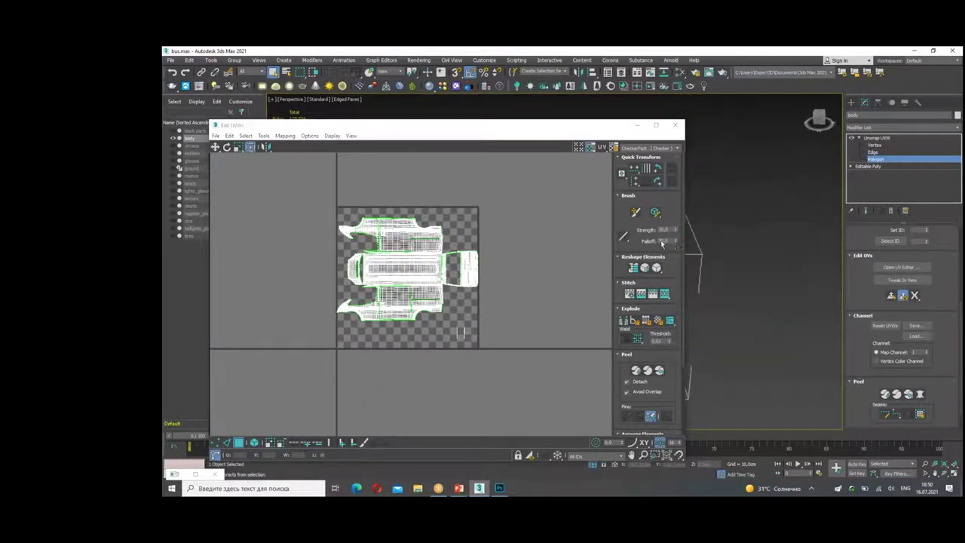
left_click(877, 159)
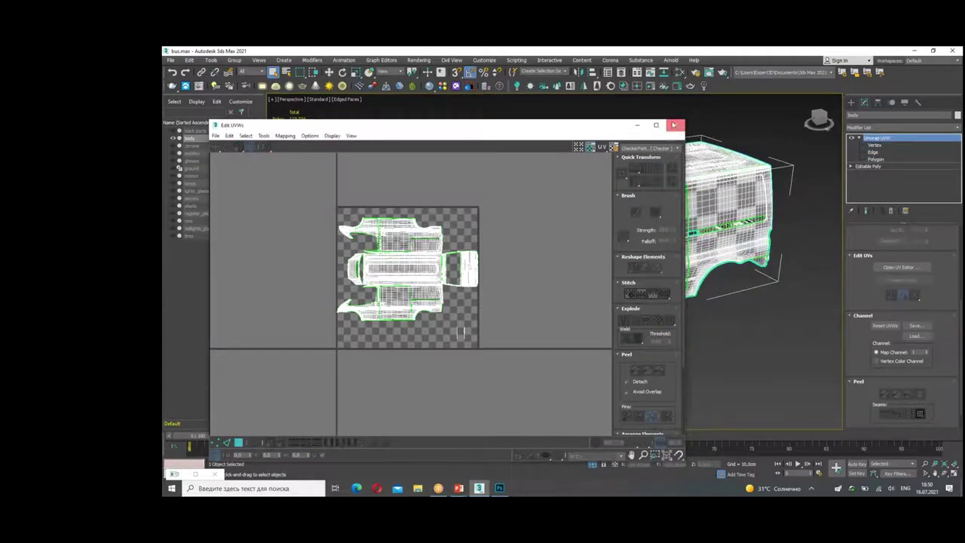
left_click(673, 125)
left_click(576, 124)
Step: Turn off edged-face display and orbit and zoom to inspect the checker on the roof and rear side
key("F4")
middle_click_drag(521, 146, 527, 155, "alt")
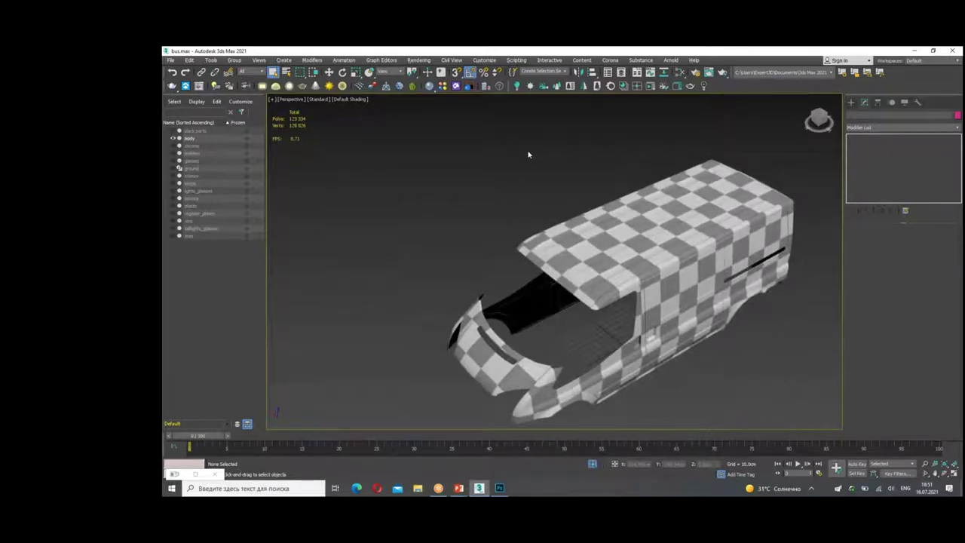
mouse_move(744, 219)
middle_mouse_down("alt")
mouse_move(603, 221)
mouse_move(607, 208)
mouse_move(539, 198)
mouse_move(588, 196)
mouse_move(551, 144)
mouse_move(498, 350)
mouse_move(518, 316)
middle_mouse_up("alt")
scroll(538, 198, "up", 5)
scroll(518, 317, "up", 3)
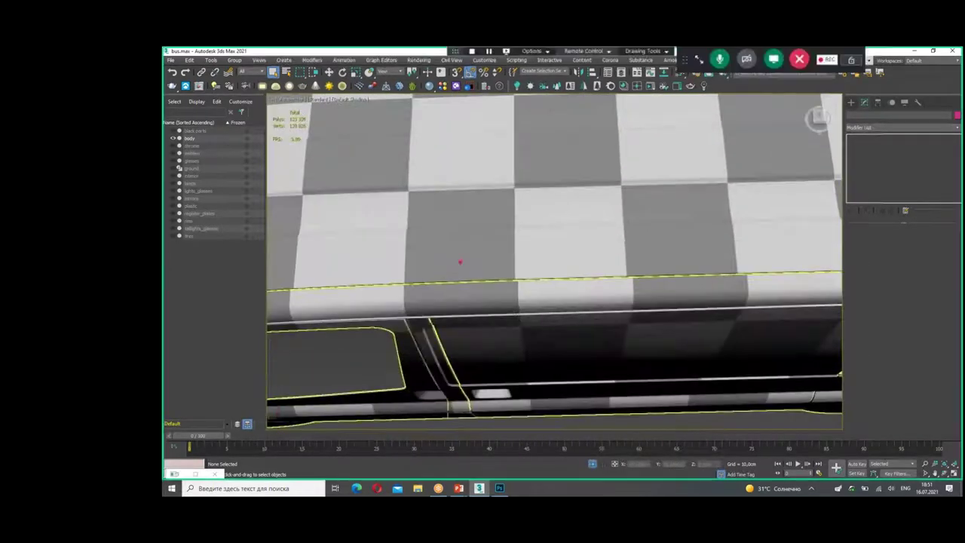
left_click_drag(513, 219, 512, 301)
mouse_move(512, 302)
middle_mouse_down("alt")
mouse_move(413, 245)
mouse_move(516, 272)
middle_mouse_up("alt")
Step: Orbit around the van's corners to check the checker, then select the van body again
left_click_drag(630, 139, 625, 296)
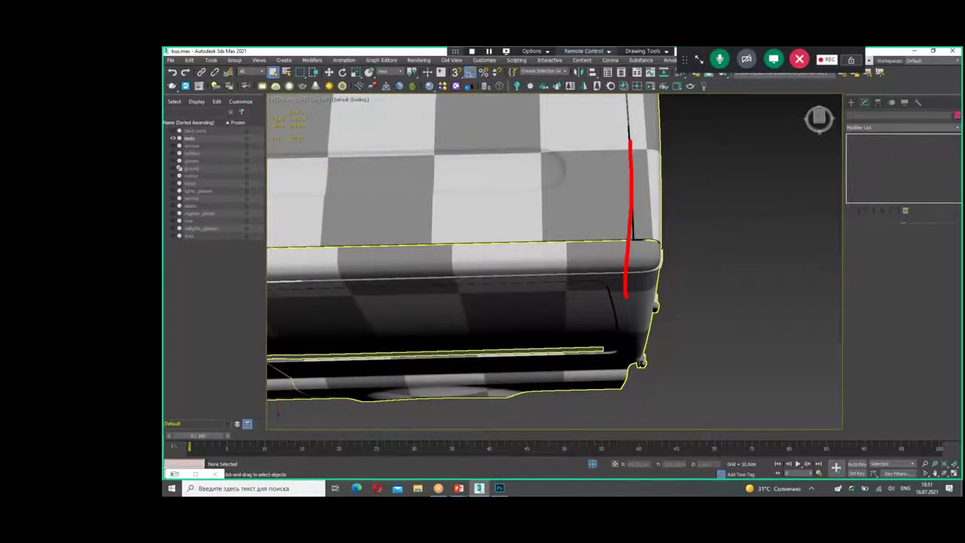
scroll(625, 296, "down", 2)
left_click_drag(565, 143, 561, 205)
left_click_drag(603, 143, 606, 209)
left_click_drag(510, 135, 516, 210)
middle_click_drag(509, 155, 656, 183, "alt")
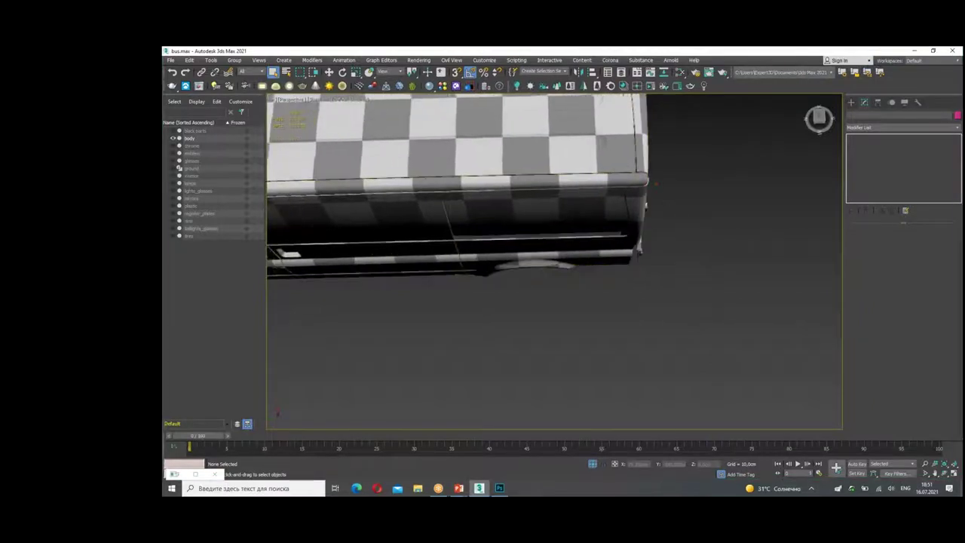
left_click_drag(652, 166, 651, 193)
left_click_drag(422, 178, 577, 167)
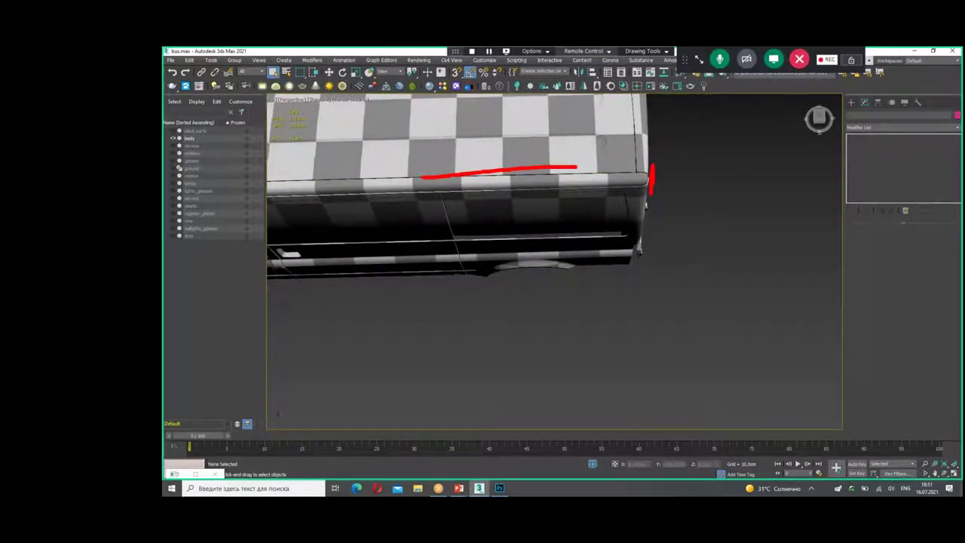
left_click(633, 189)
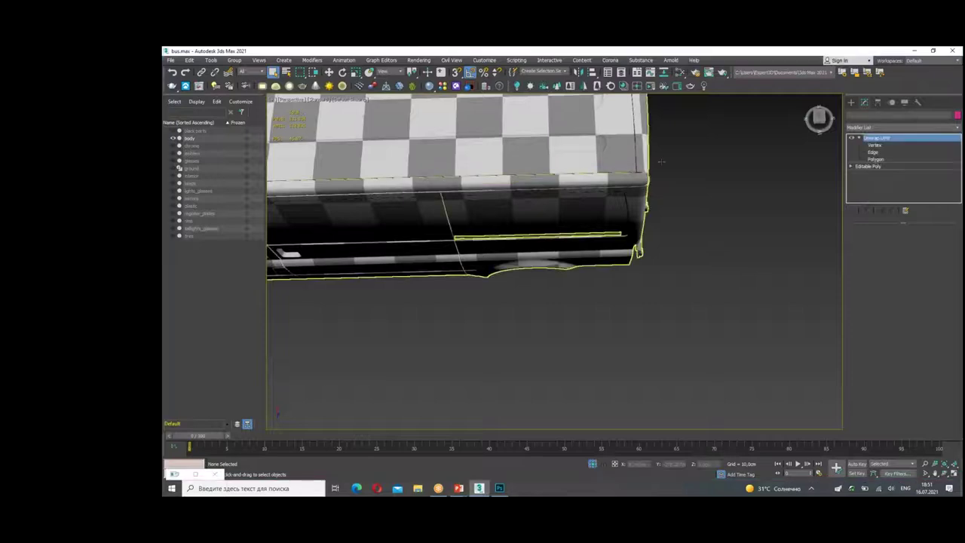
Step: In polygon mode, select the right-hand and middle body UV shells in Edit UVWs
scroll(883, 309, "down", 3)
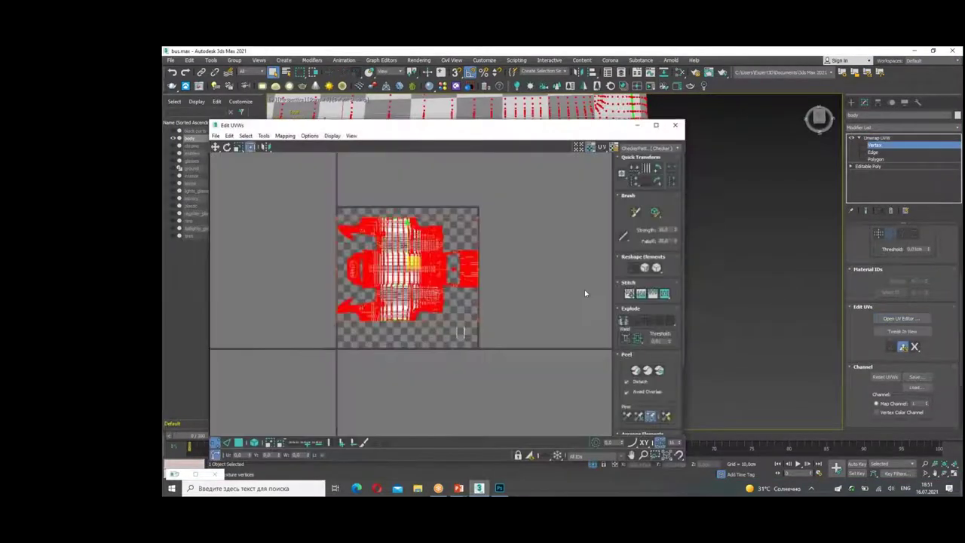
left_click_drag(535, 132, 638, 205)
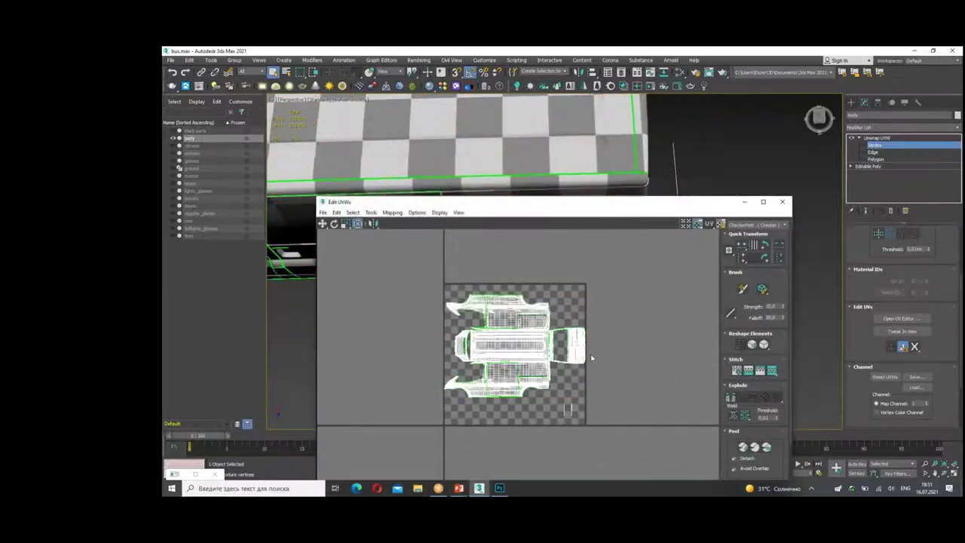
scroll(550, 348, "up", 4)
left_click_drag(443, 330, 595, 350)
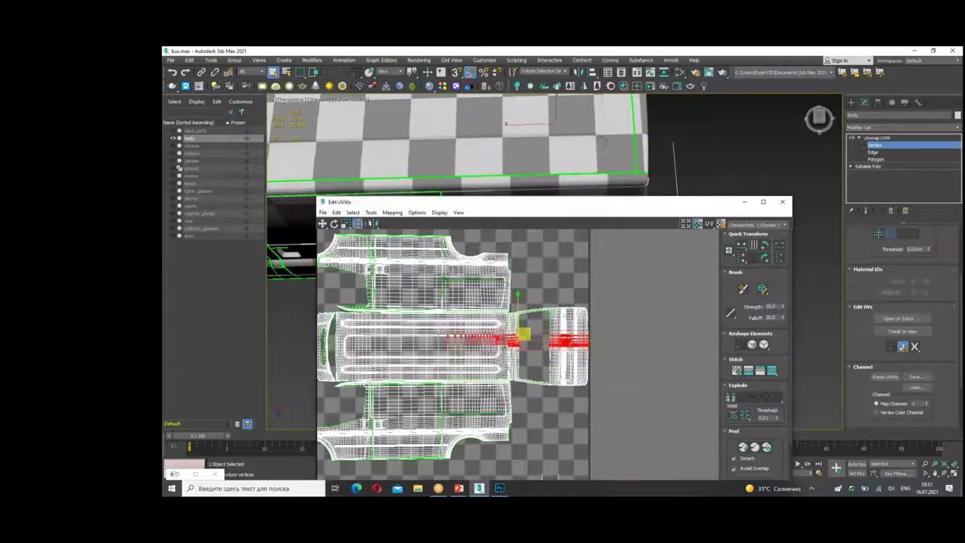
left_click(874, 159)
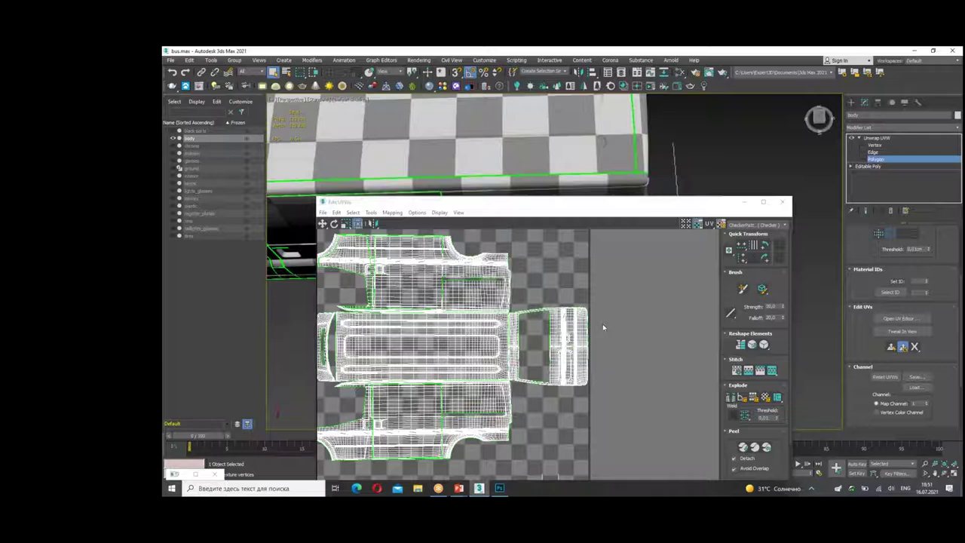
left_click_drag(562, 204, 565, 92)
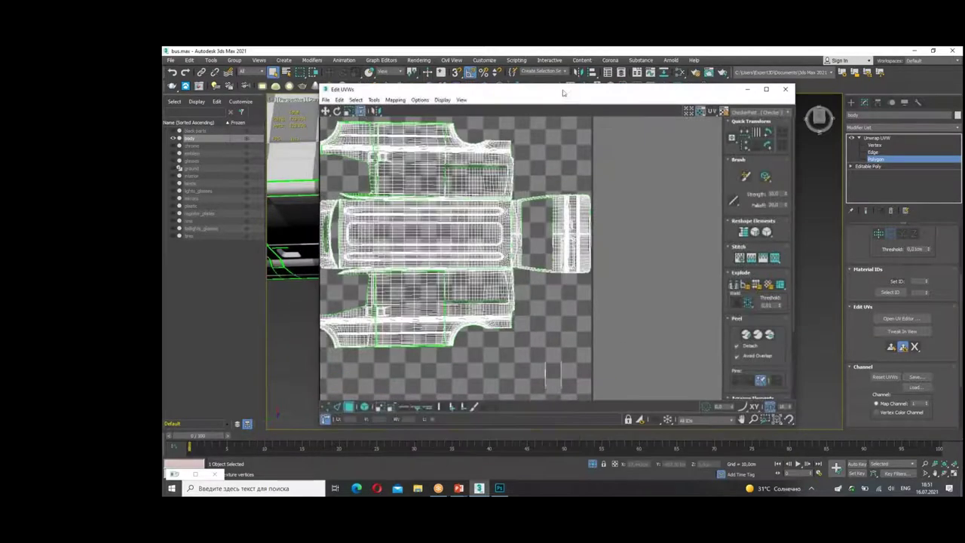
left_click_drag(599, 279, 520, 226)
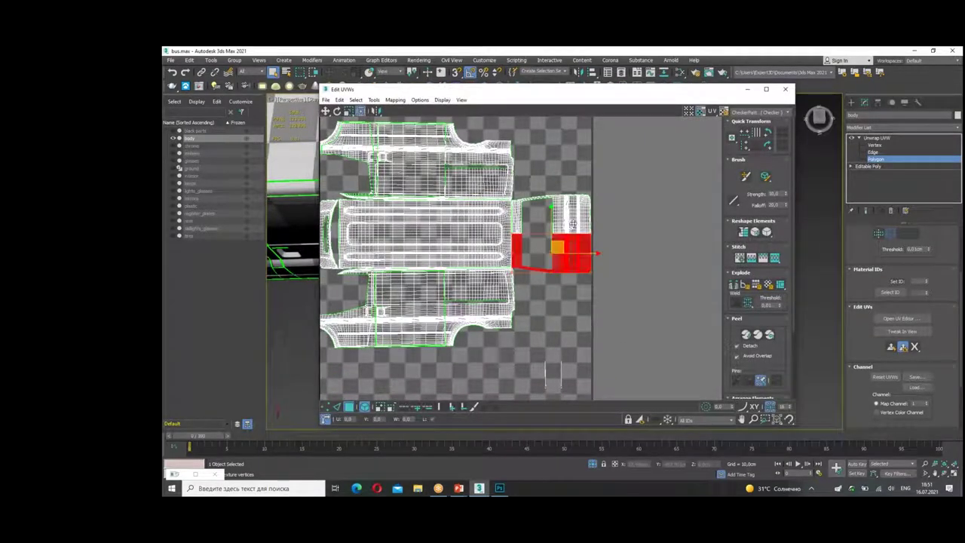
left_click_drag(599, 189, 520, 260, "ctrl")
left_click(484, 229, "ctrl")
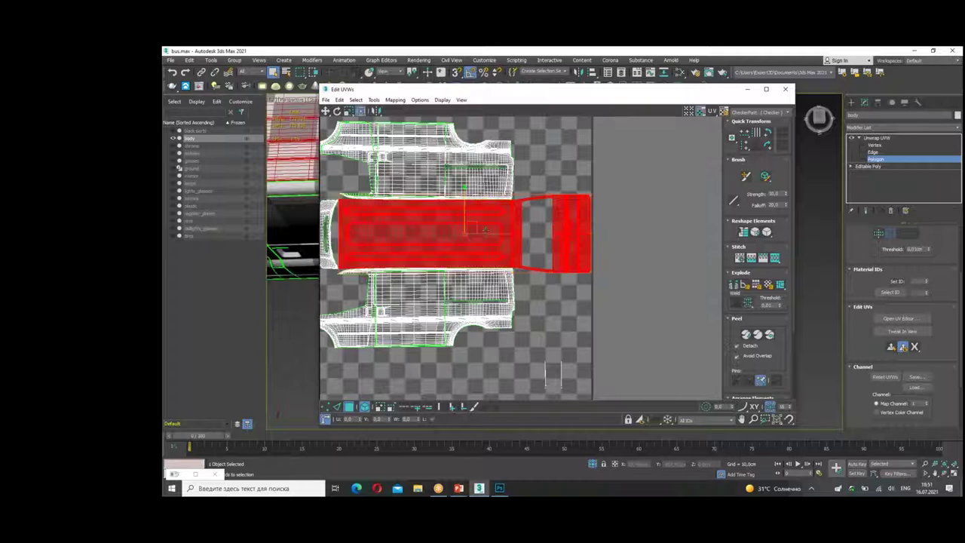
Step: Shrink the selected red body shells slightly to fit the layout
scroll(529, 287, "up", 3)
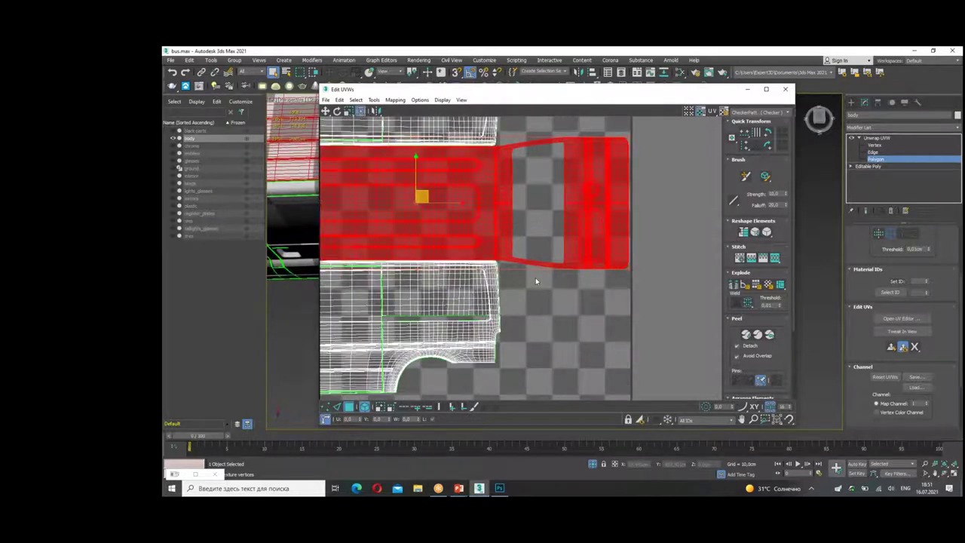
scroll(535, 281, "down", 2)
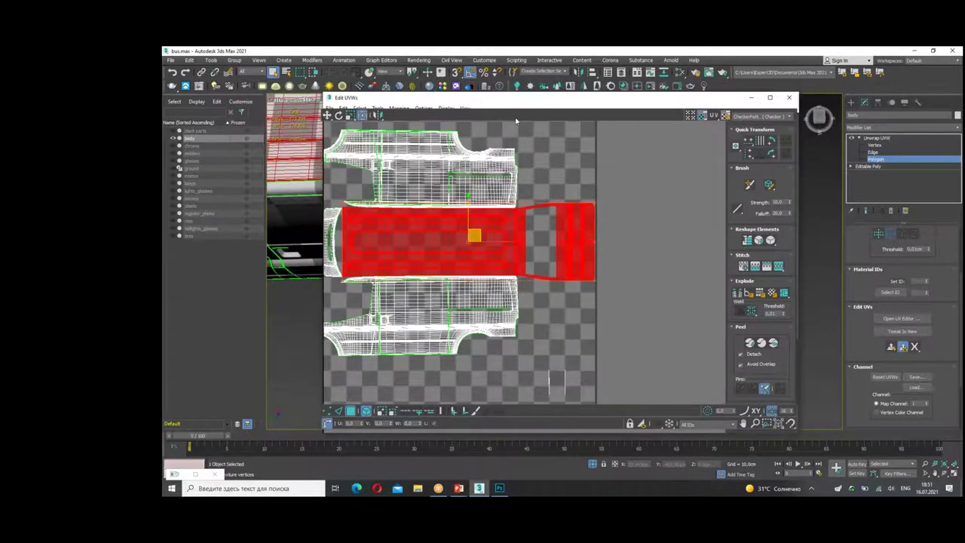
left_click_drag(500, 92, 691, 192)
scroll(618, 339, "down", 1)
scroll(701, 292, "up", 1)
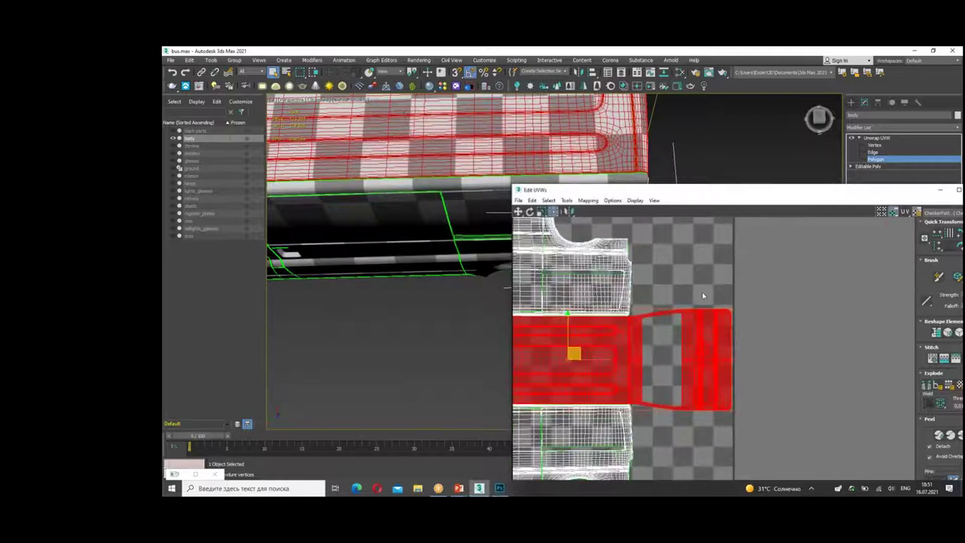
scroll(746, 314, "up", 1)
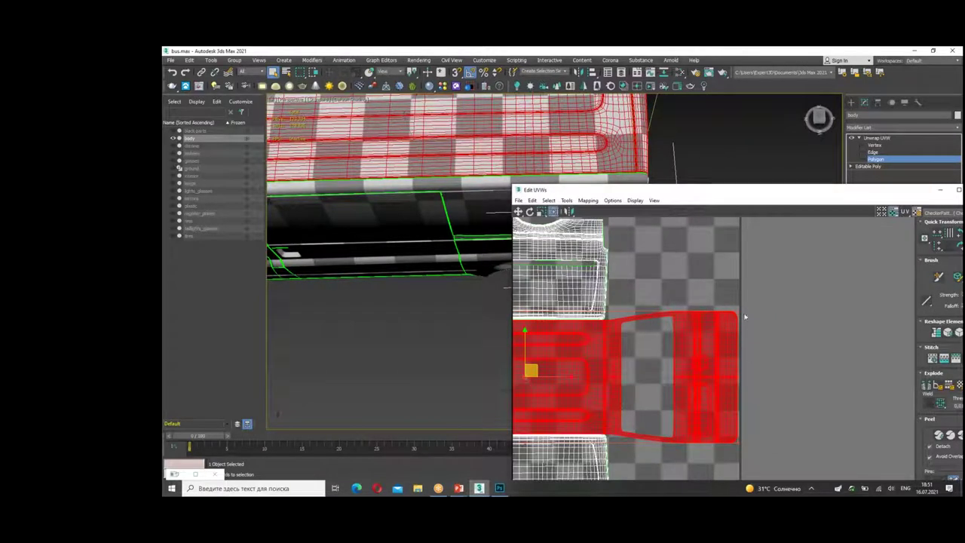
left_click_drag(738, 310, 736, 312)
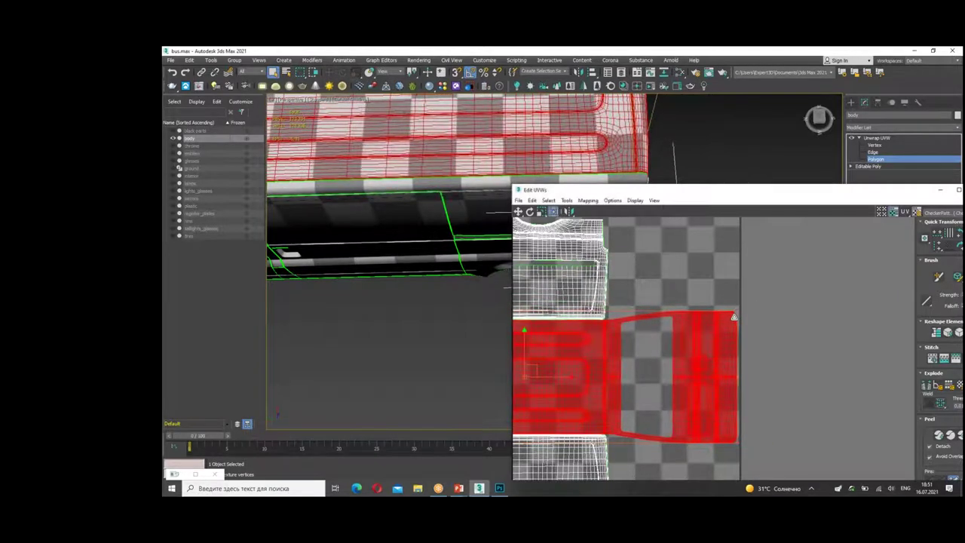
left_click_drag(736, 312, 729, 320)
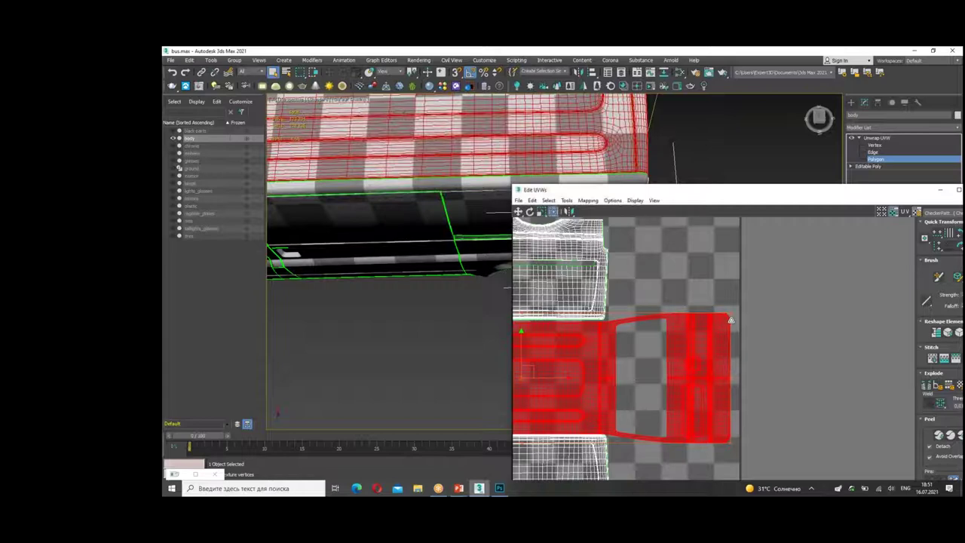
left_click_drag(729, 321, 730, 322)
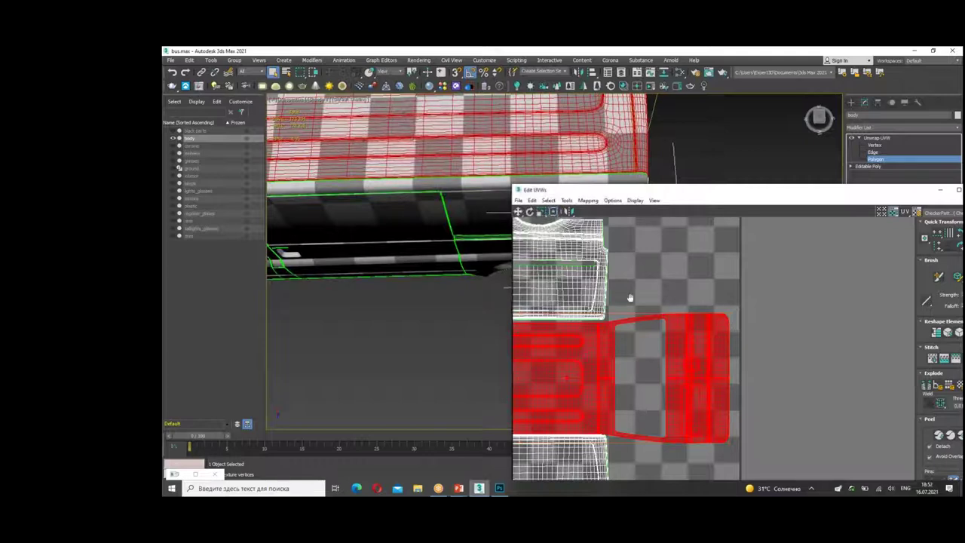
Step: Select the top body shell and shift it slightly down and right
middle_click_drag(621, 301, 735, 301)
scroll(735, 301, "down", 5)
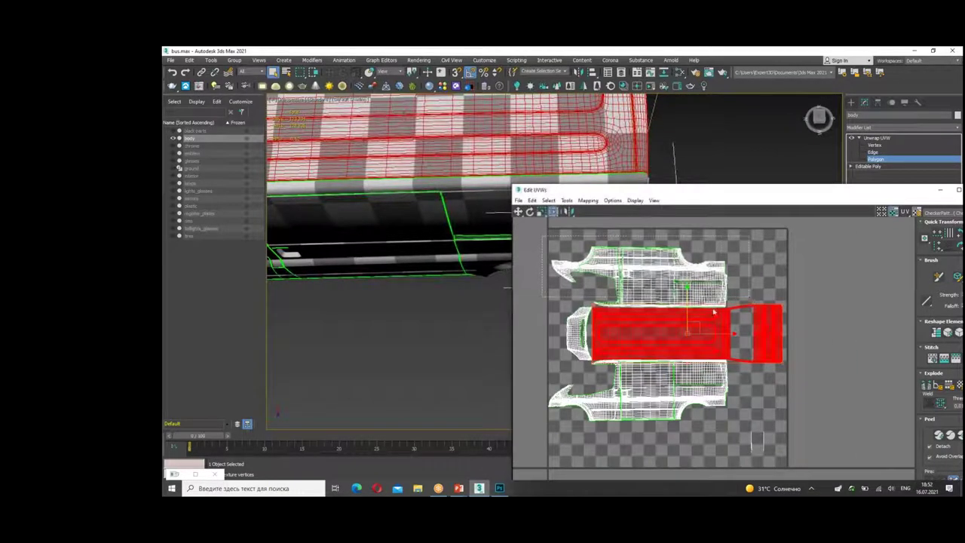
left_click(717, 301)
scroll(717, 301, "up", 5)
left_click_drag(719, 300, 723, 306)
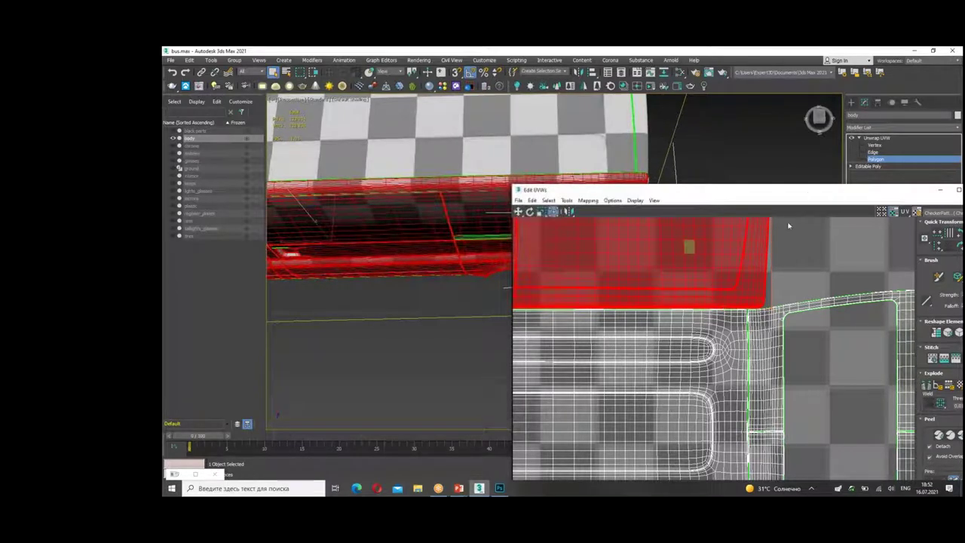
left_click_drag(728, 293, 726, 295)
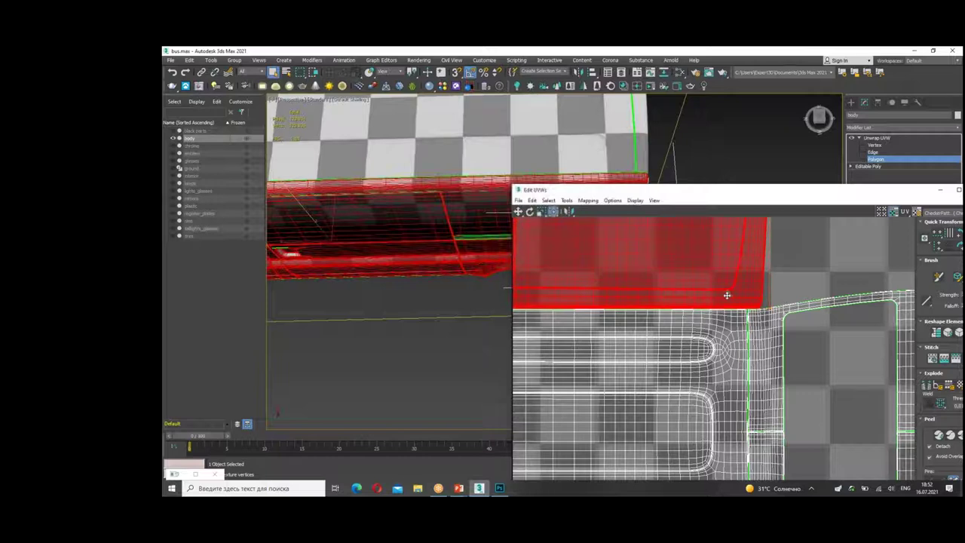
Step: Close the Edit UVWs window and deselect the van body
scroll(753, 285, "down", 2)
scroll(754, 285, "down", 3)
left_click_drag(691, 194, 616, 208)
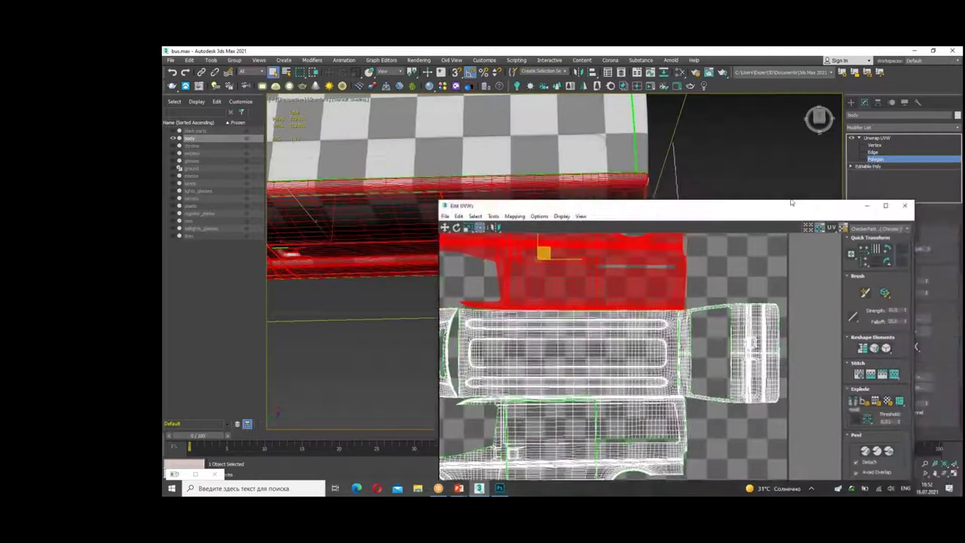
left_click(950, 197)
left_click(627, 276)
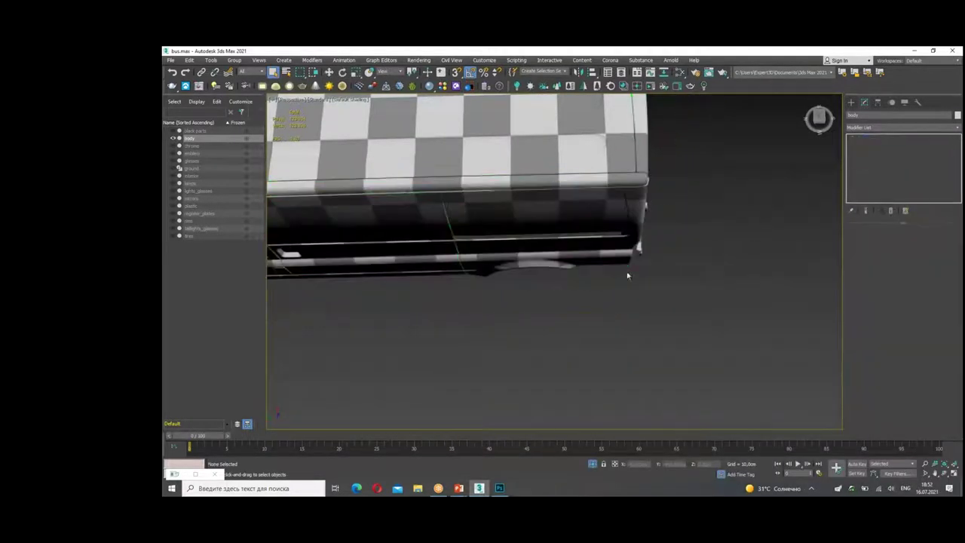
Step: Delete the Checker map node from the carpaint material and reselect the van body
scroll(627, 276, "down", 5)
mouse_move(545, 299)
middle_mouse_down("alt")
mouse_move(495, 301)
mouse_move(553, 280)
mouse_move(659, 281)
mouse_move(637, 299)
mouse_move(478, 276)
mouse_move(475, 344)
mouse_move(582, 286)
mouse_move(422, 276)
mouse_move(628, 258)
middle_mouse_up("alt")
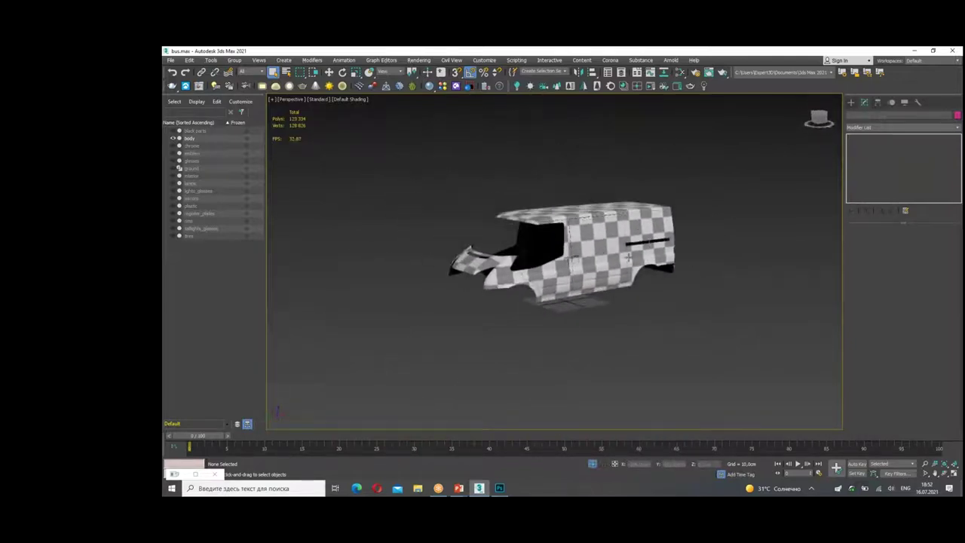
left_click(679, 73)
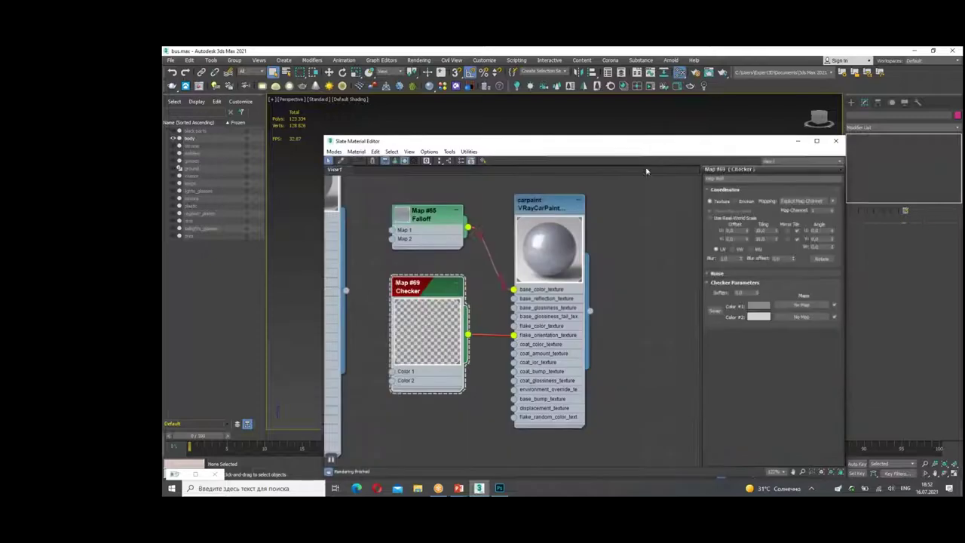
key("Delete")
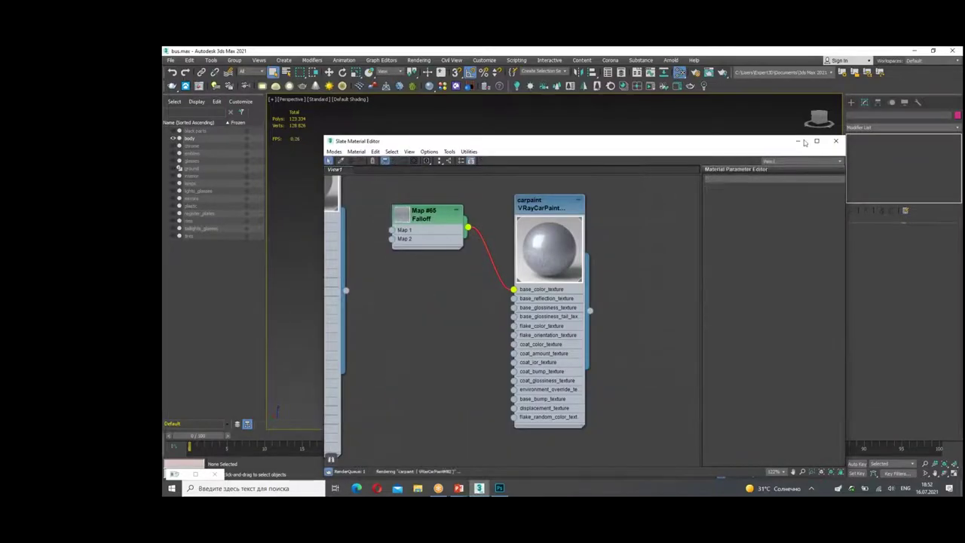
left_click(835, 142)
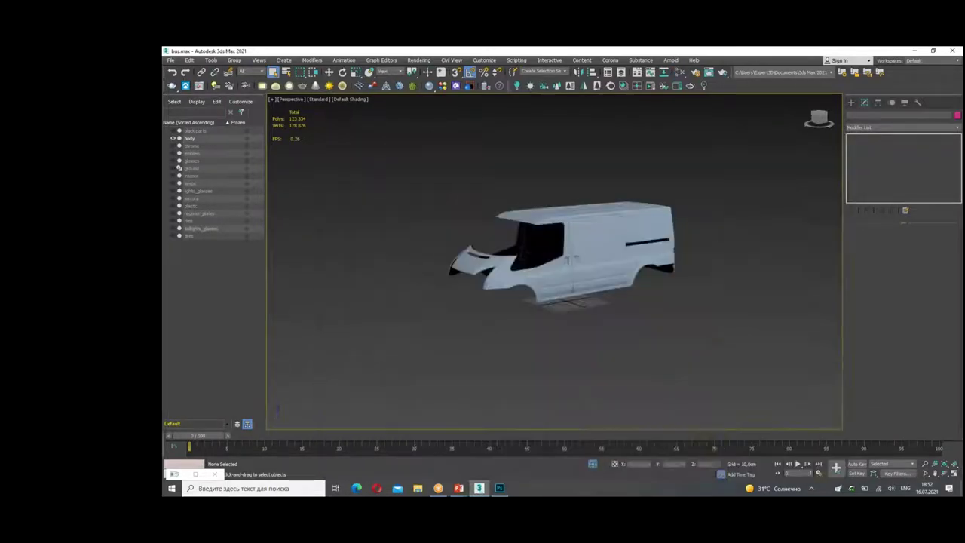
left_click(580, 268)
left_click(603, 205)
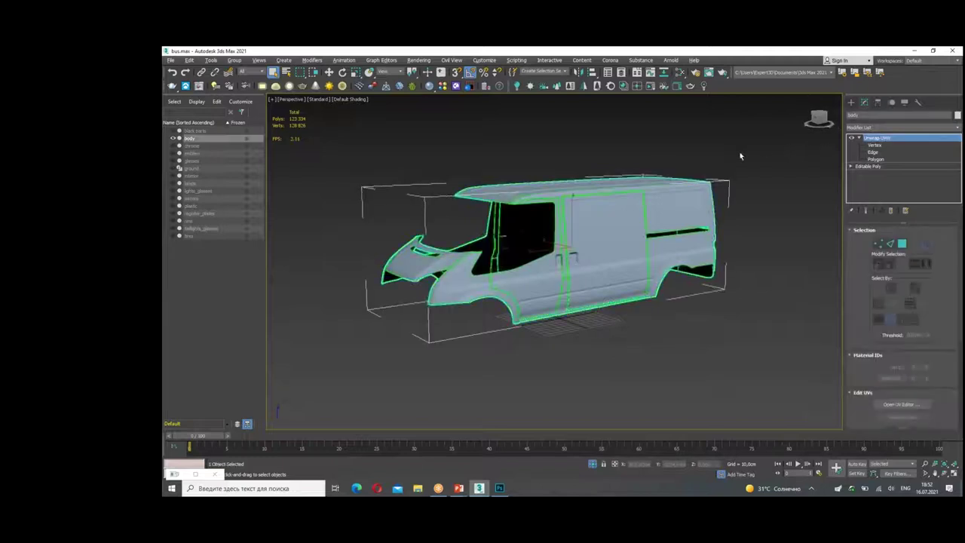
Step: Open the van body's UV editor, move it up-left and clear the UV selection
middle_click_drag(741, 155, 576, 199, "alt")
scroll(897, 344, "down", 2)
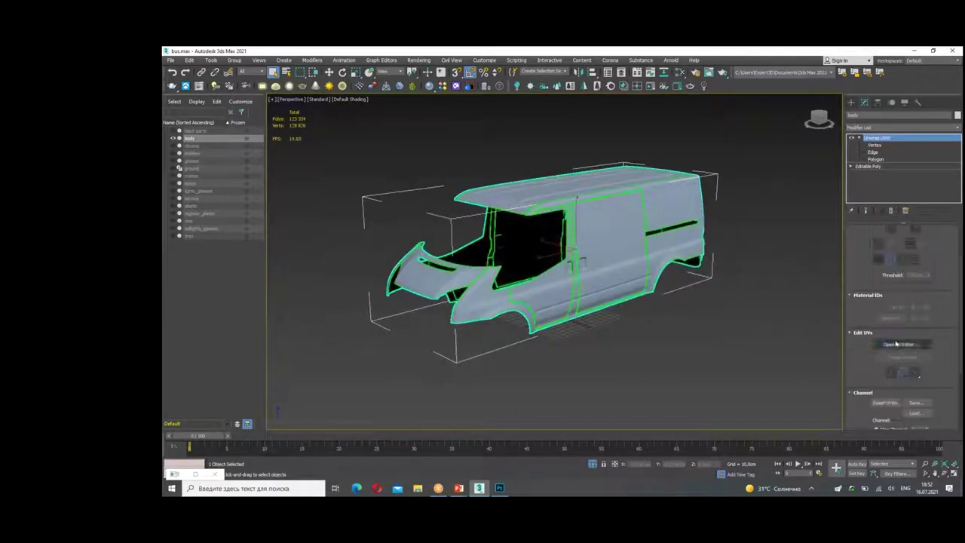
left_click(897, 343)
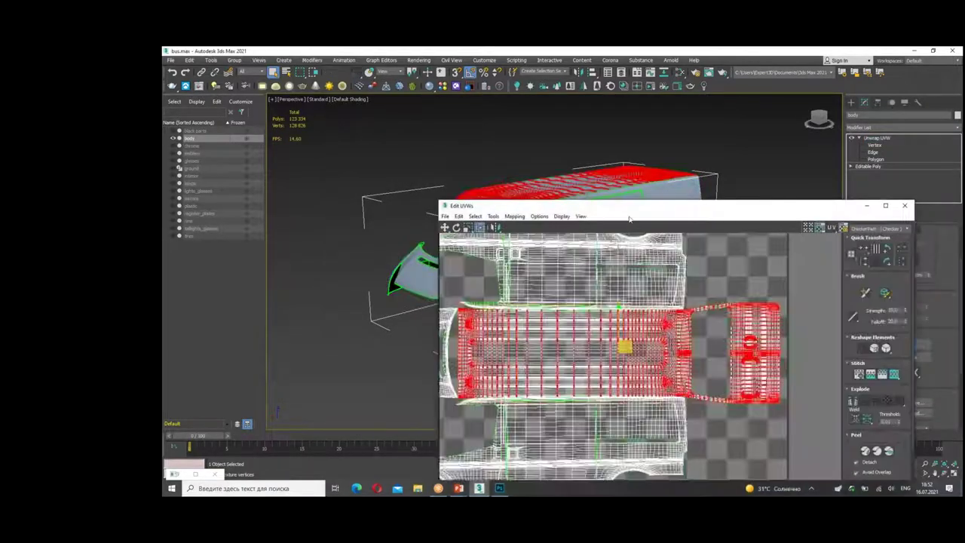
left_click_drag(617, 197, 452, 77)
left_click(642, 273)
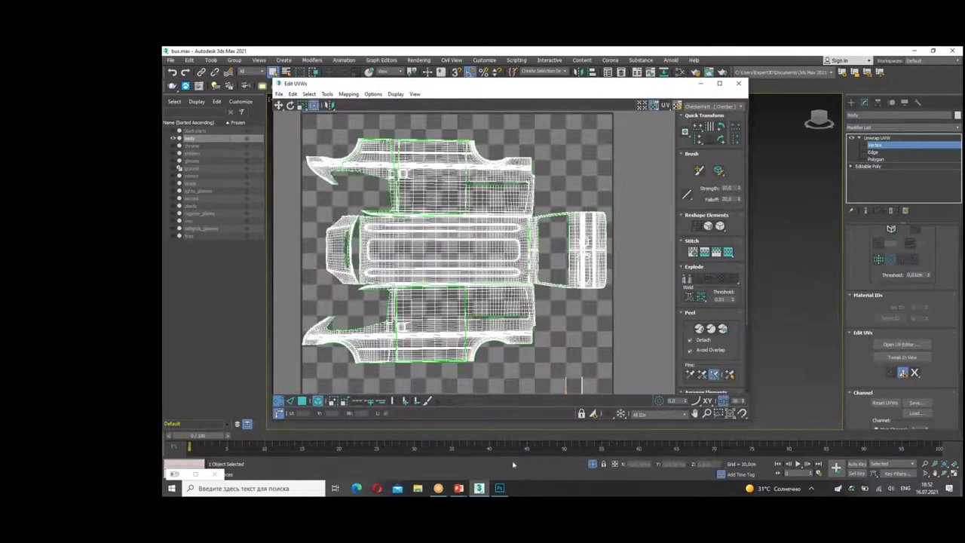
left_click(458, 488)
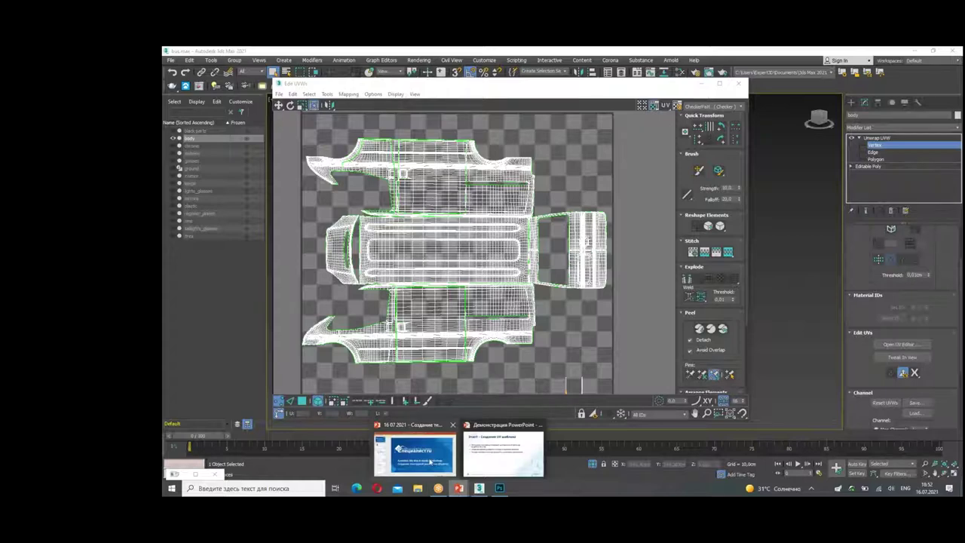
left_click(502, 452)
left_click_drag(236, 262, 782, 265)
mouse_move(237, 202)
left_mouse_down()
mouse_move(383, 211)
mouse_move(714, 197)
mouse_move(721, 207)
left_mouse_up()
left_click_drag(241, 236, 728, 234)
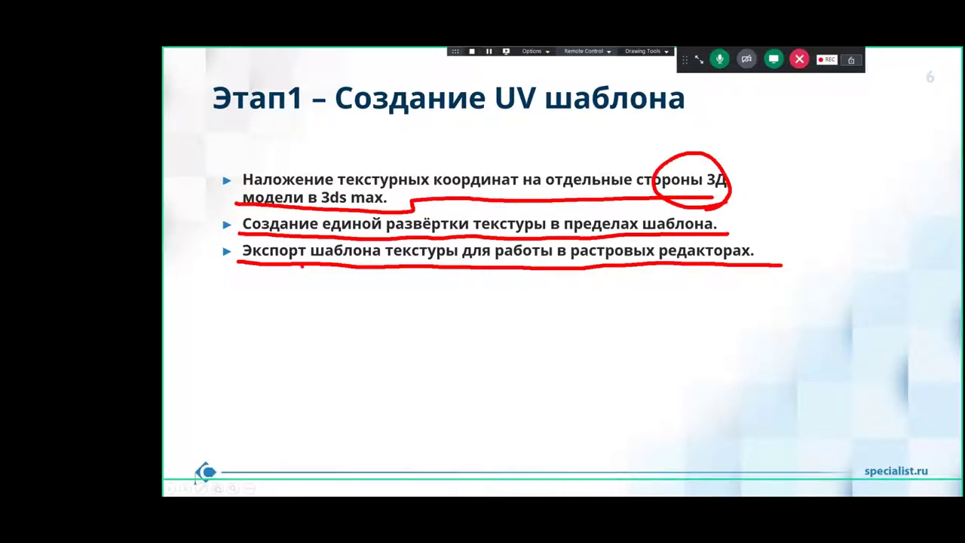
key("alt+Tab")
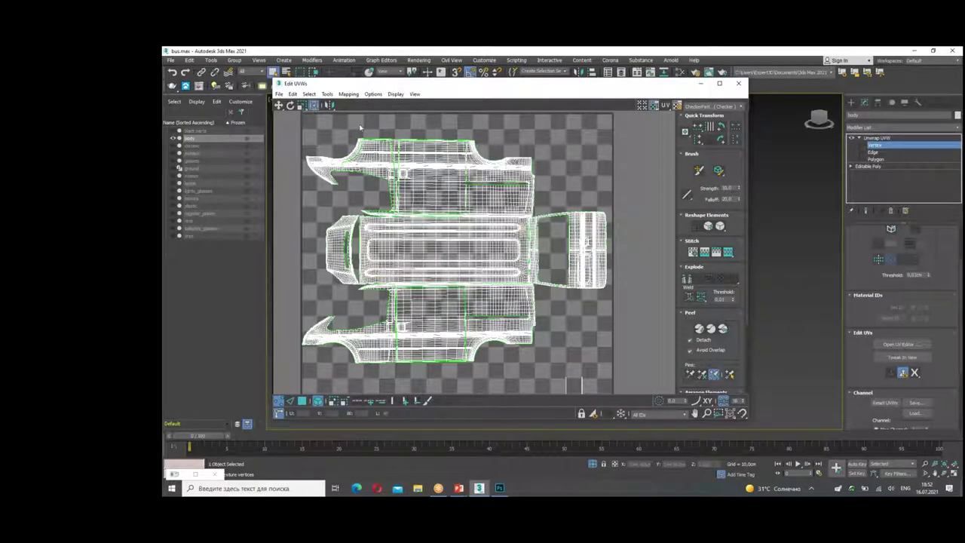
Step: Render the UV template at 2048 × 2048 with the Default render target
left_click(326, 94)
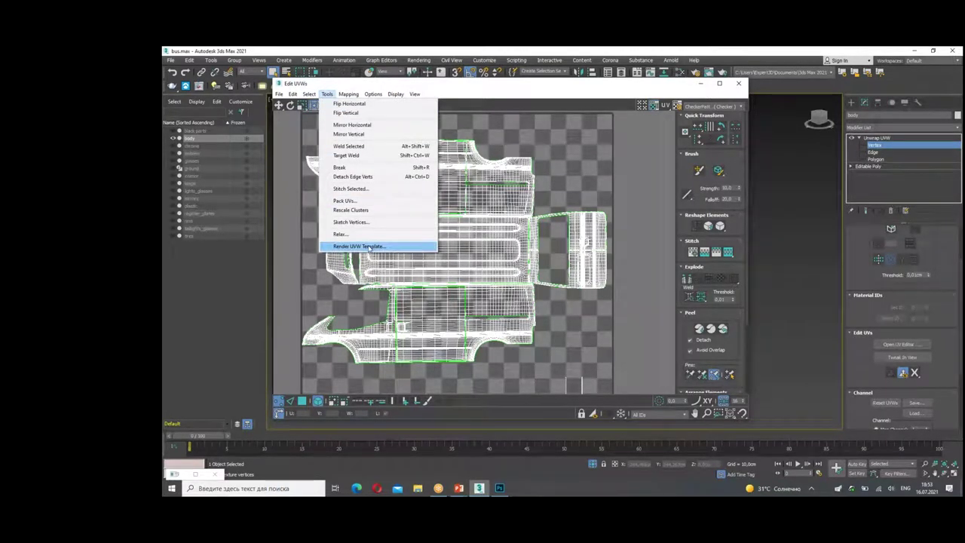
left_click(358, 246)
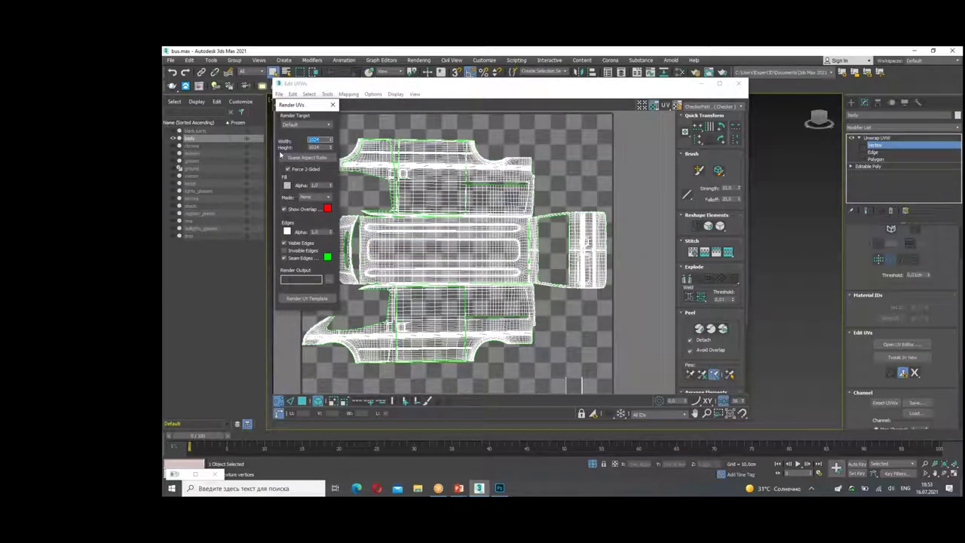
type("2048")
key("Tab")
type("5")
left_click_drag(311, 107, 370, 113)
left_click(363, 130)
left_click(371, 137)
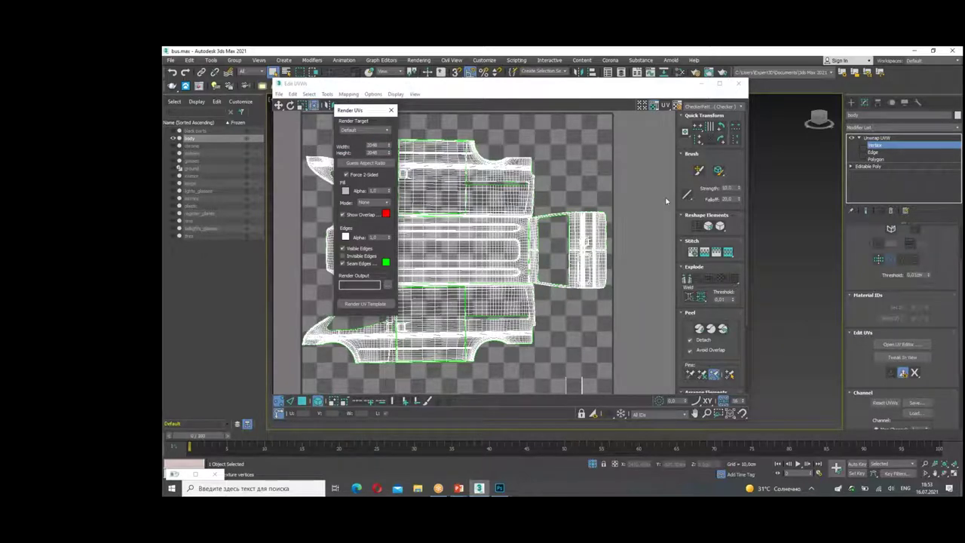
left_click(365, 303)
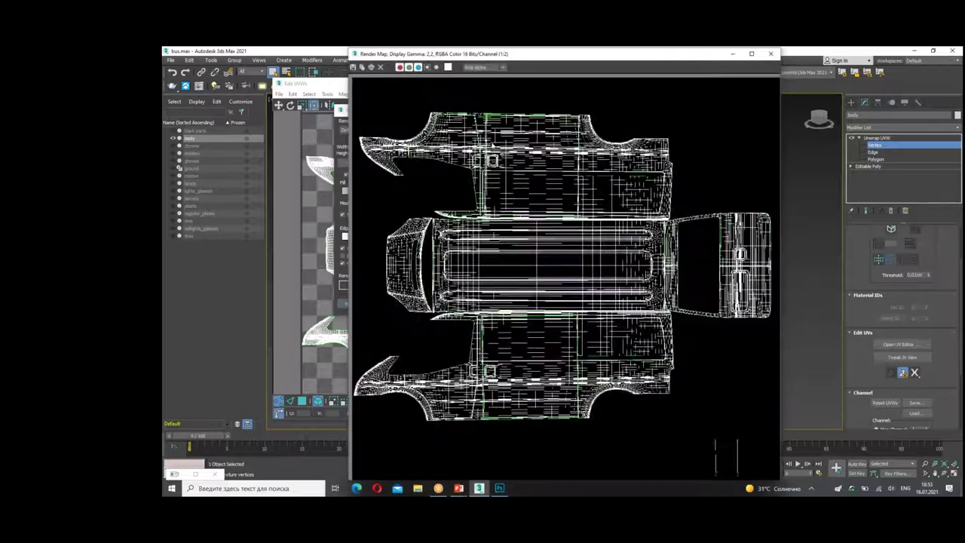
left_click_drag(422, 56, 510, 78)
scroll(609, 247, "up", 3)
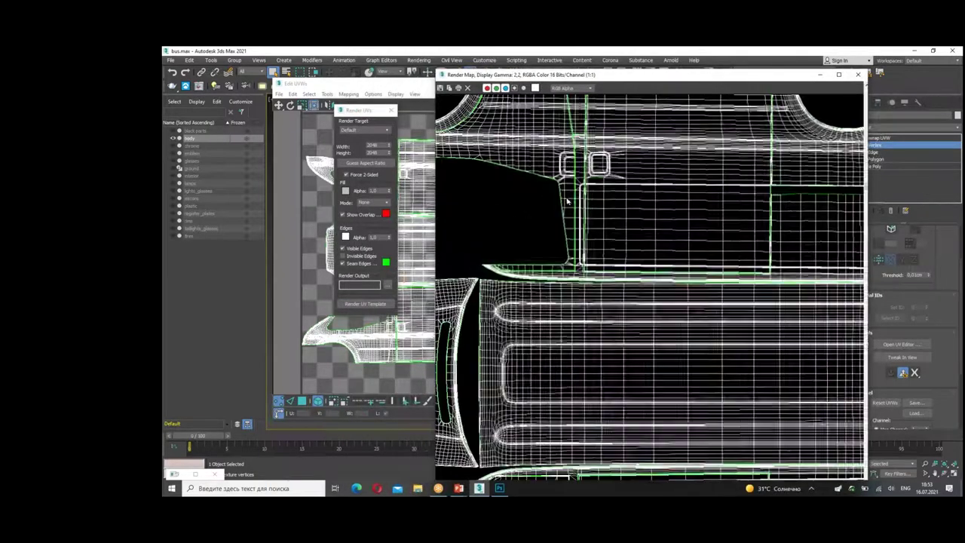
scroll(609, 247, "up", 2)
scroll(750, 257, "down", 3)
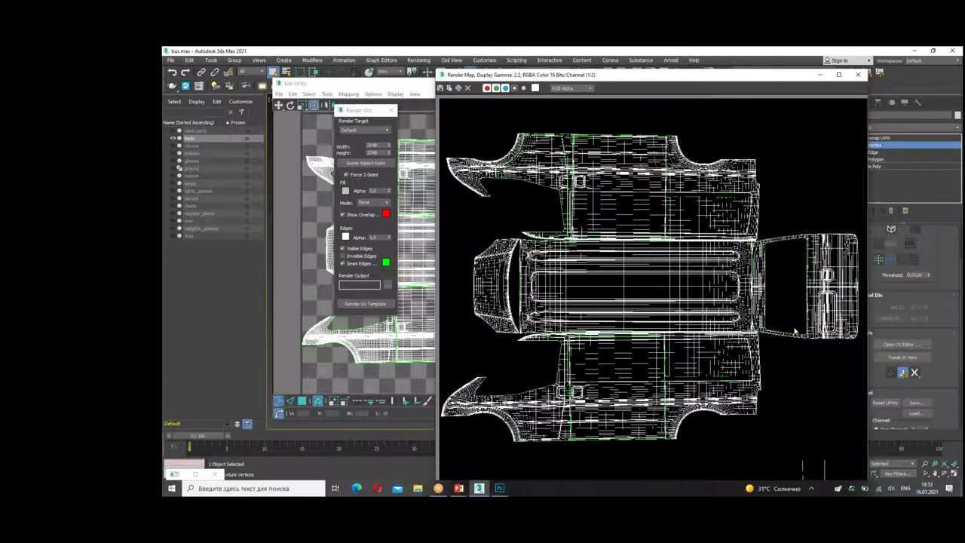
scroll(749, 398, "up", 2)
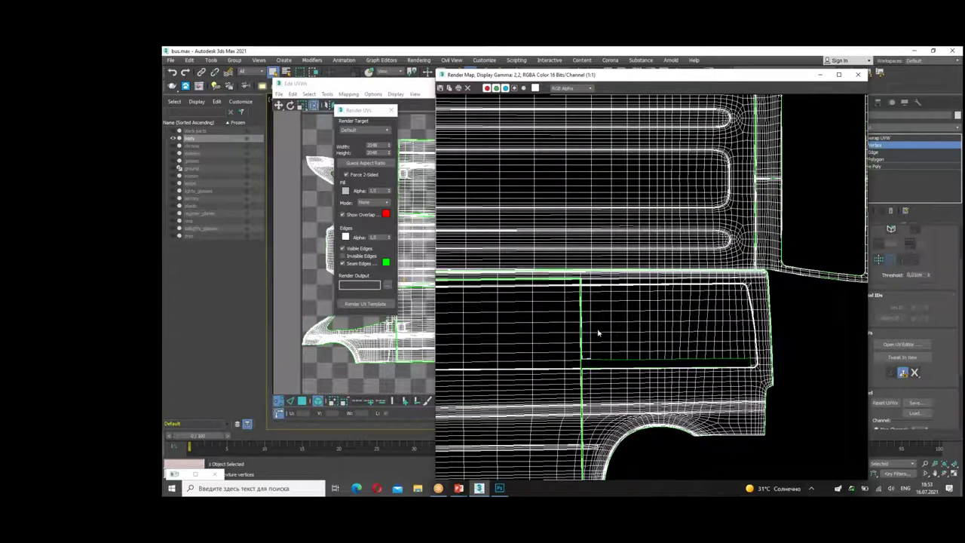
scroll(585, 275, "down", 2)
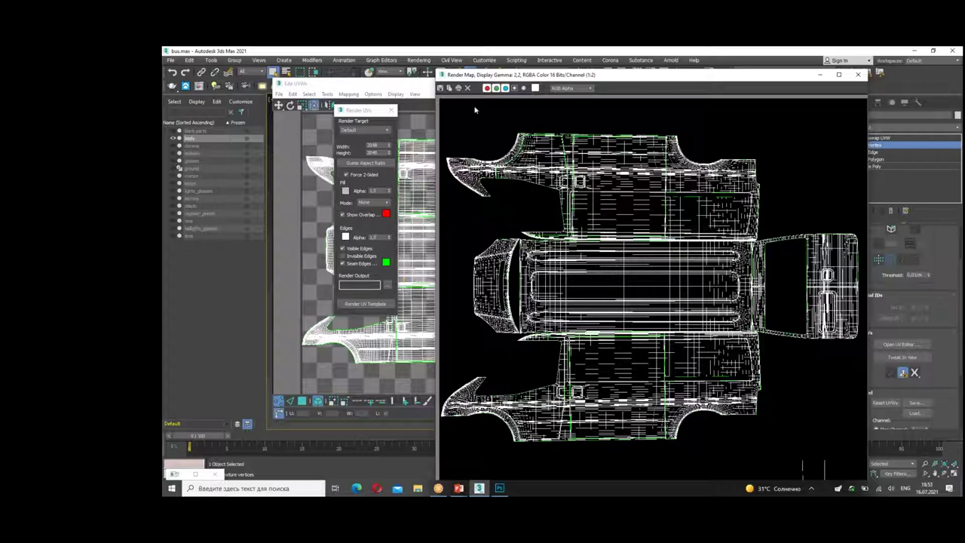
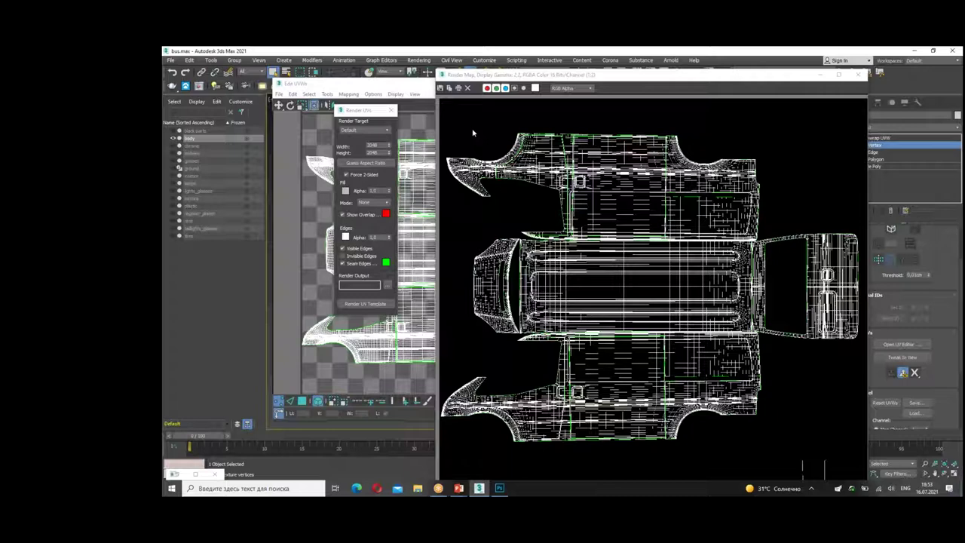
Step: Save the rendered UV template as a JPEG named 'UV template' and close the render window
left_click(446, 89)
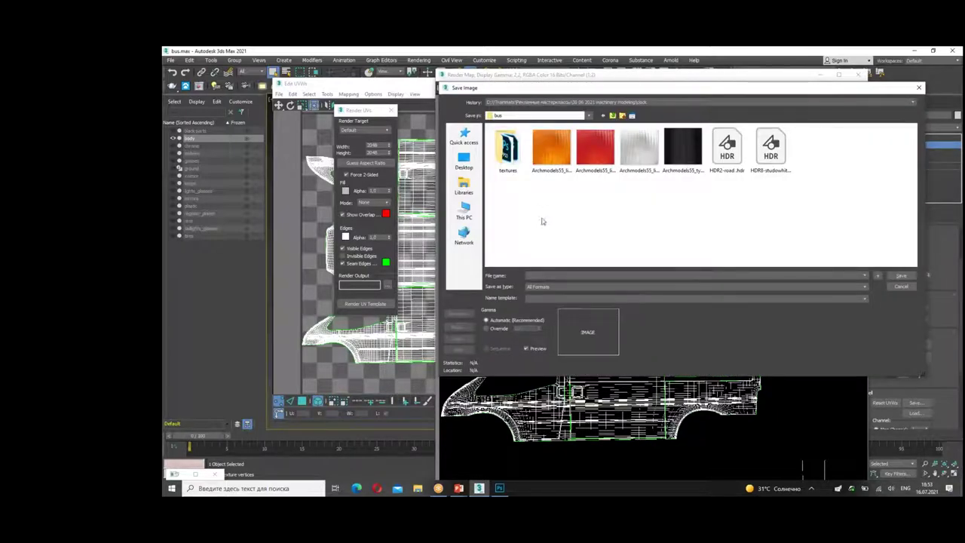
left_click(530, 275)
type("UV template")
left_click(546, 287)
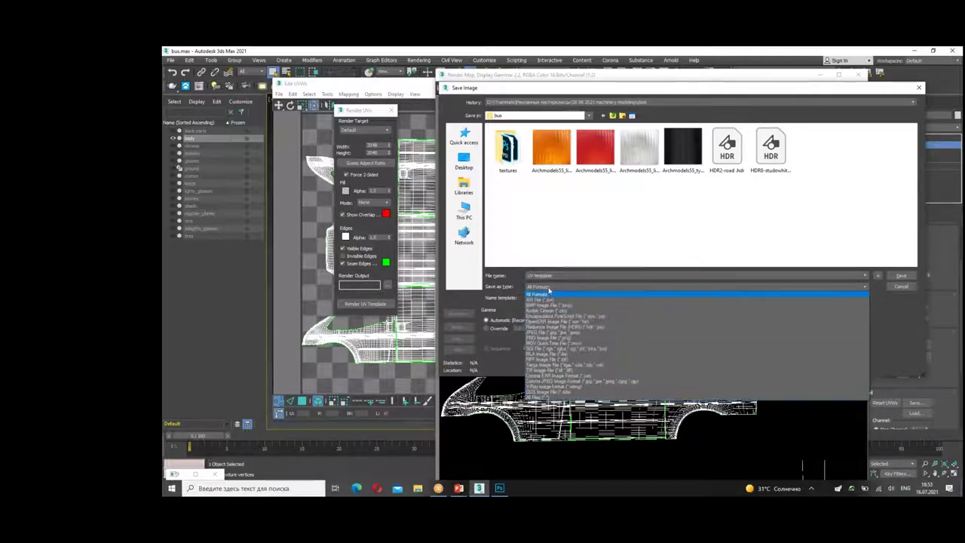
left_click(577, 332)
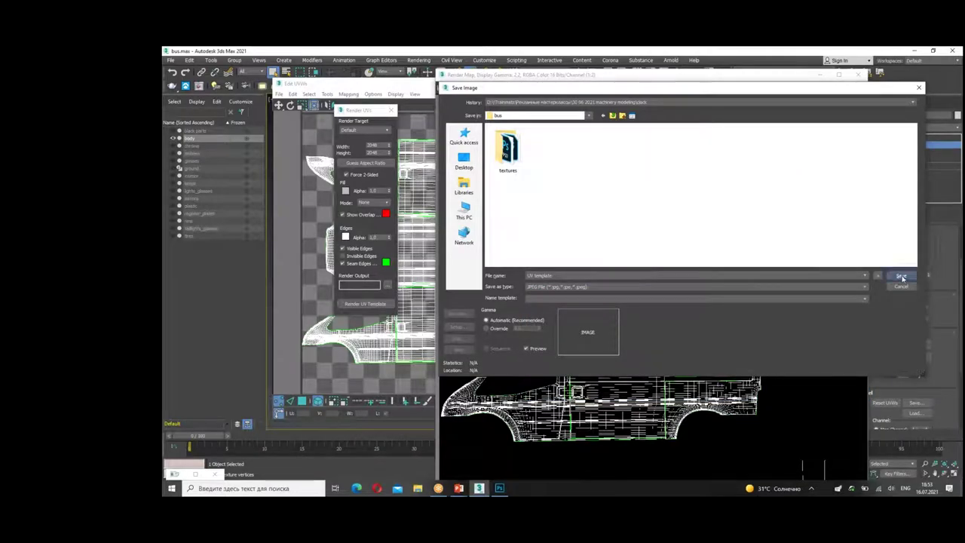
left_click(900, 275)
left_click(666, 282)
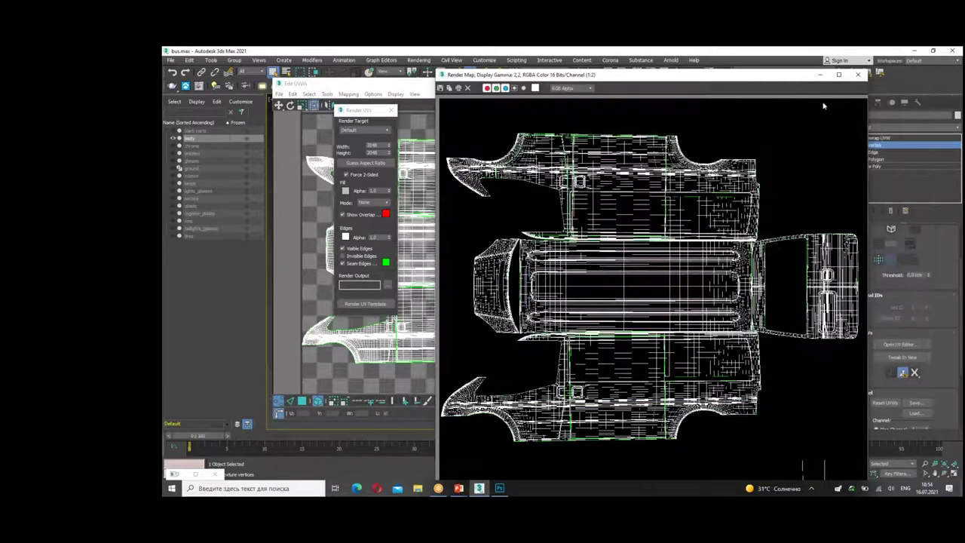
left_click_drag(618, 80, 503, 114)
left_click(743, 108)
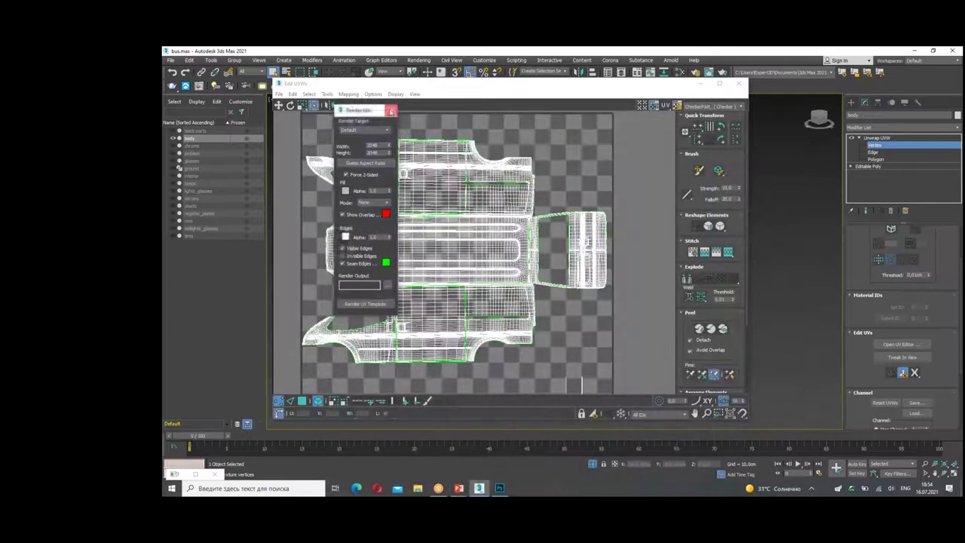
Step: Close the UV editor, deselect the van body and orbit to a front three-quarter view
left_click(737, 83)
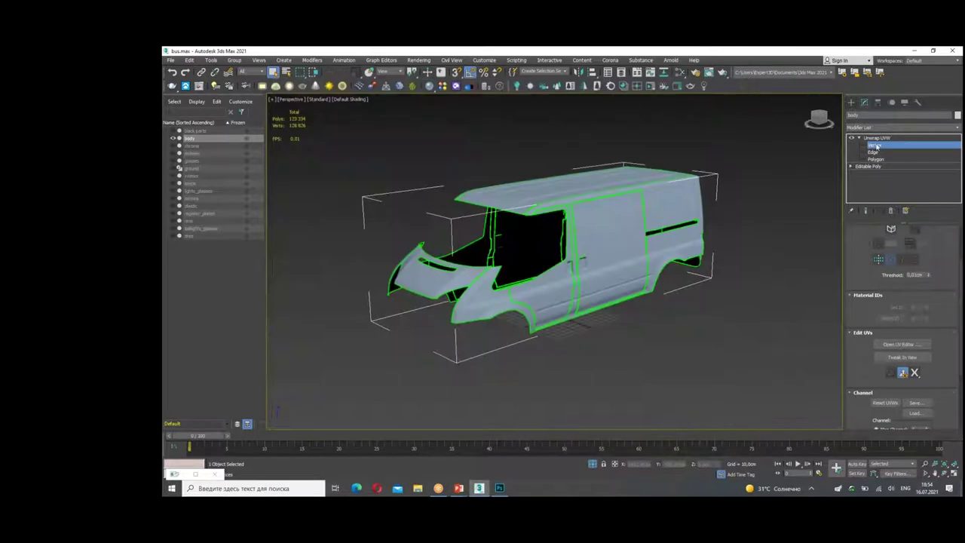
left_click(876, 138)
left_click(759, 243)
middle_click_drag(739, 241, 689, 301, "alt")
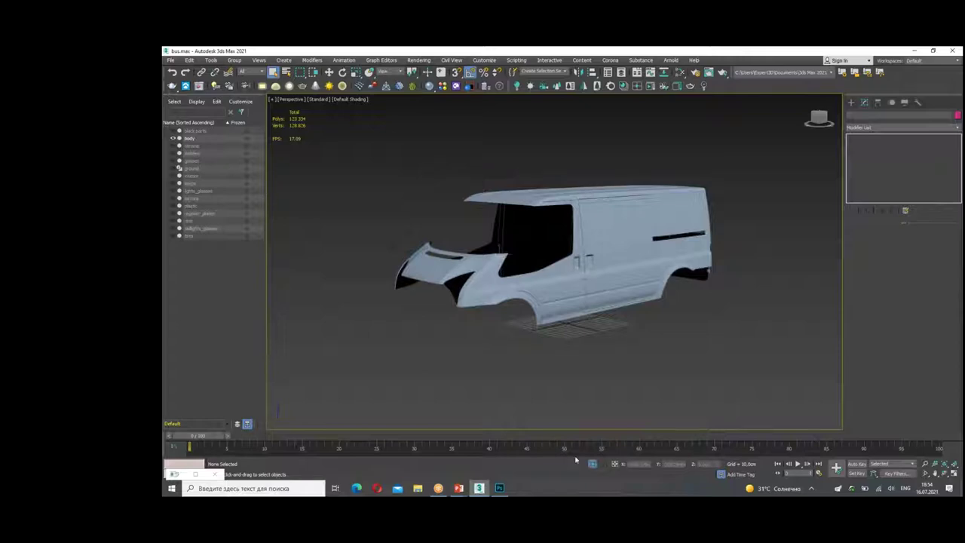
middle_click_drag(490, 330, 595, 329, "alt")
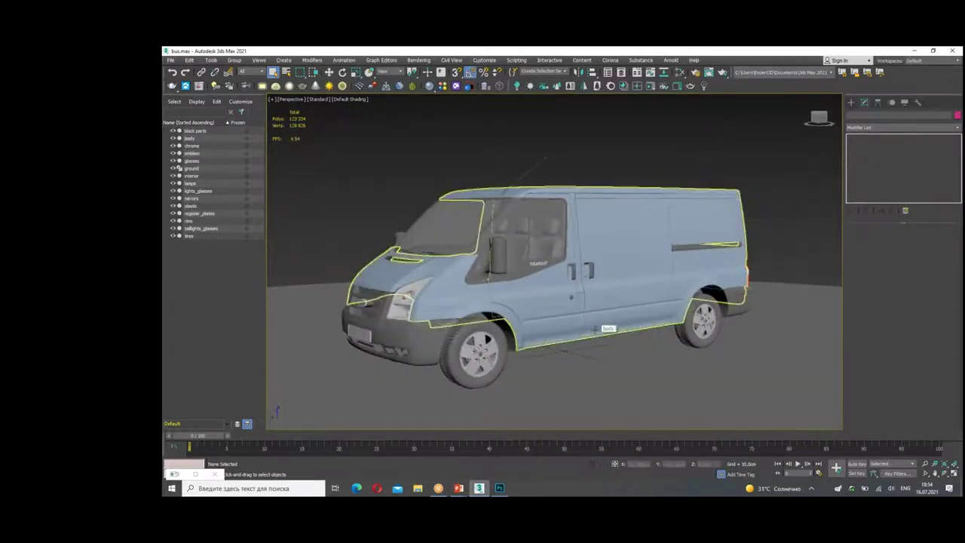
left_click(499, 488)
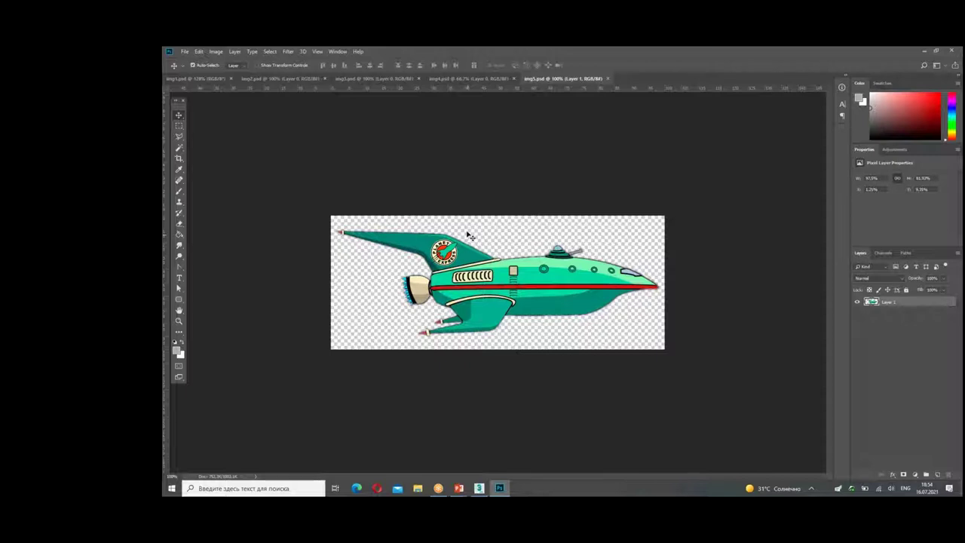
left_click(471, 78)
left_click(392, 79)
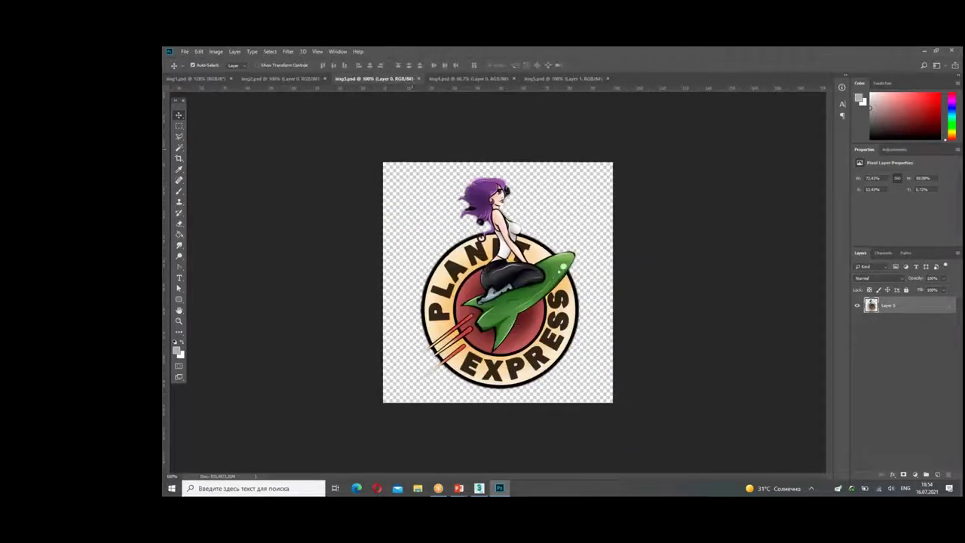
left_click(302, 80)
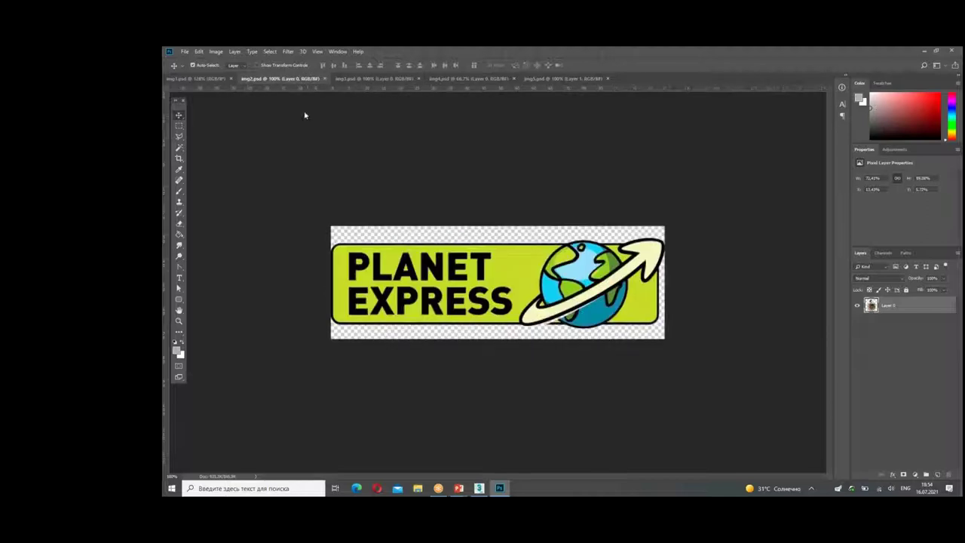
left_click(212, 79)
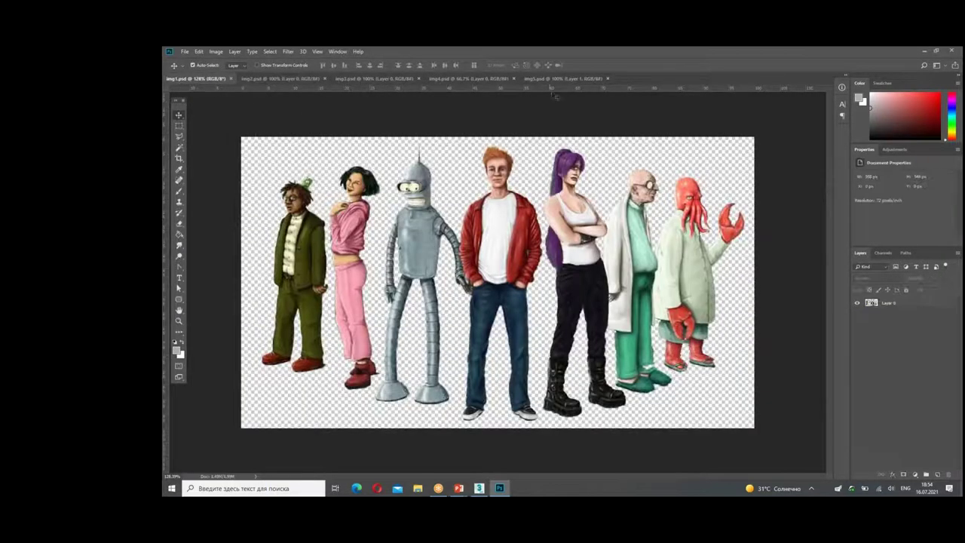
left_click(557, 79)
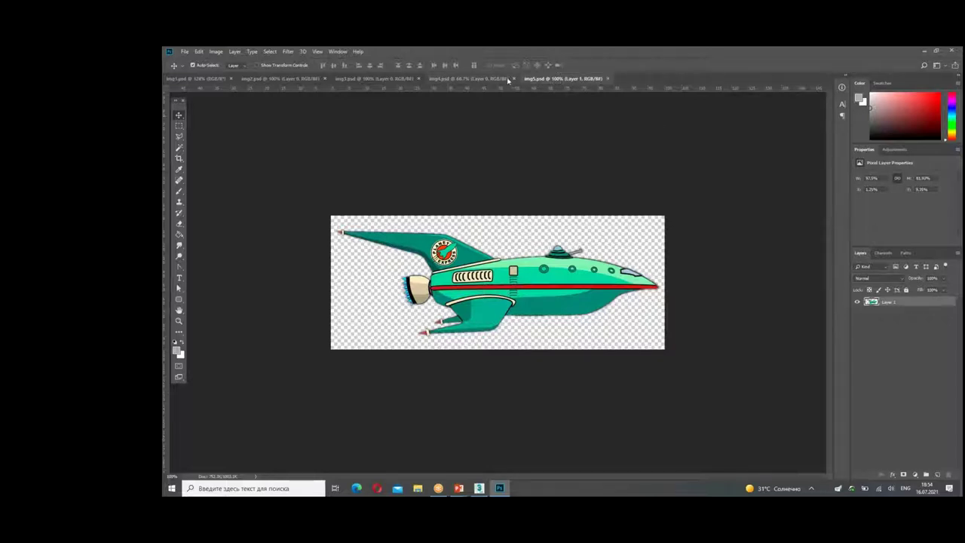
left_click(469, 79)
left_click(566, 78)
left_click(479, 487)
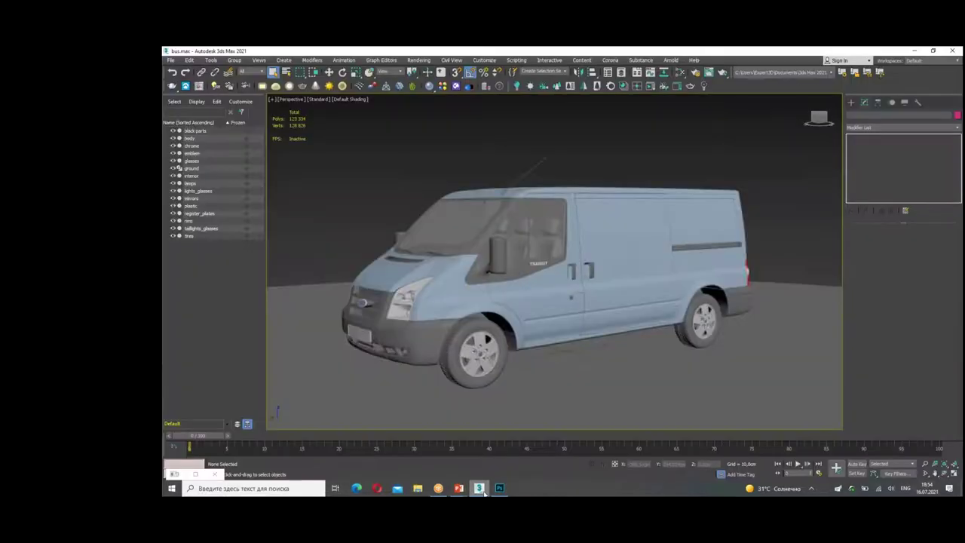
left_click(504, 492)
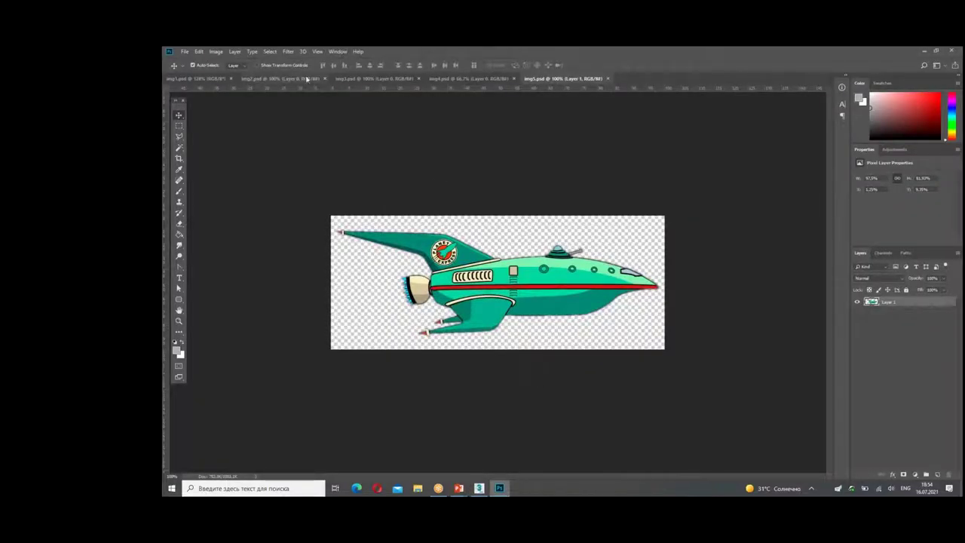
left_click(184, 51)
left_click(185, 51)
Step: Open UV template.jpg from the bus folder, dismissing the colour profile prompt
left_click(184, 51)
left_click(194, 68)
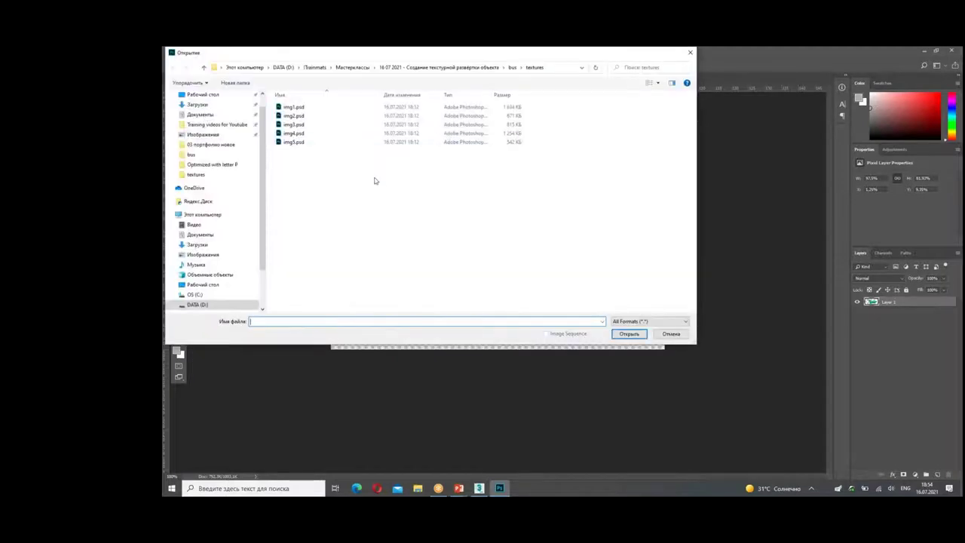
left_click(512, 67)
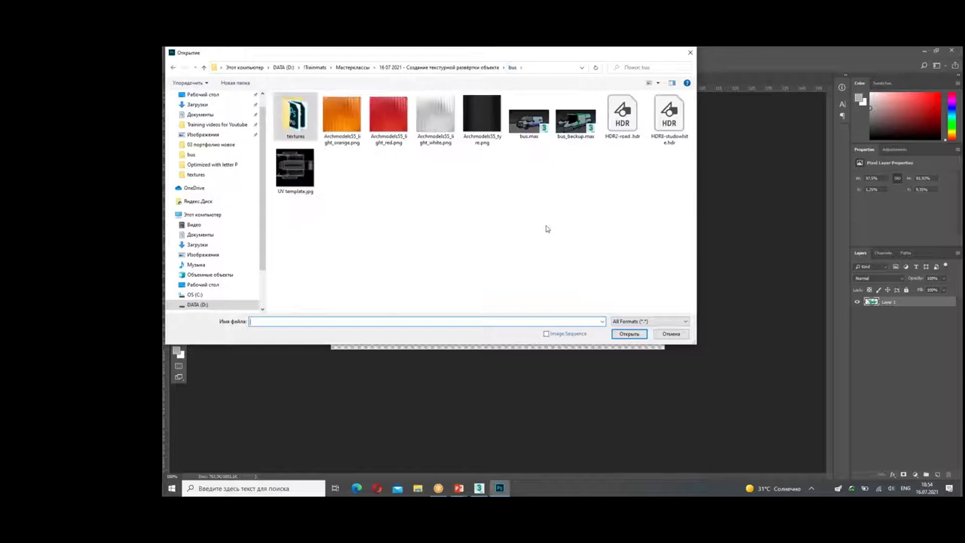
double_click(295, 170)
left_click(588, 228)
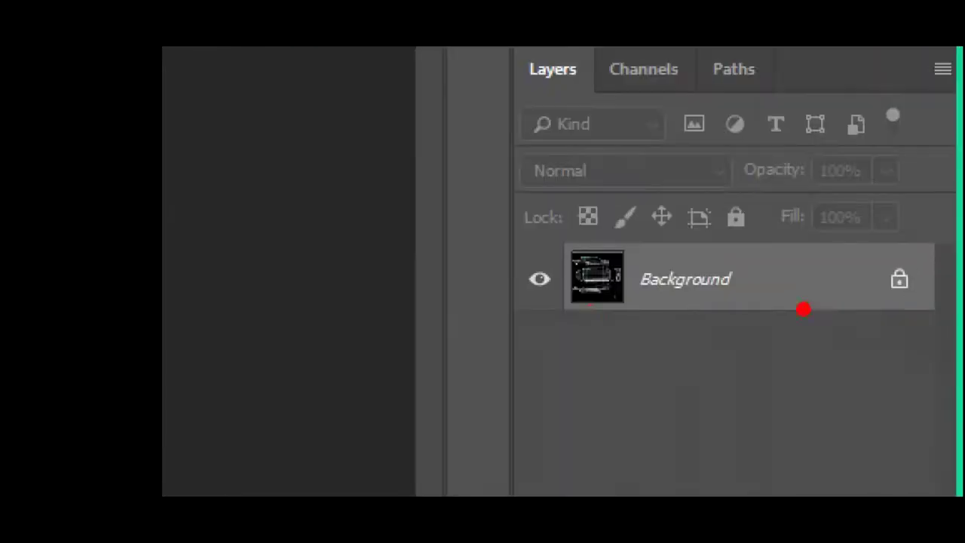
mouse_move(796, 343)
left_mouse_down()
mouse_move(497, 337)
mouse_move(564, 205)
left_mouse_up()
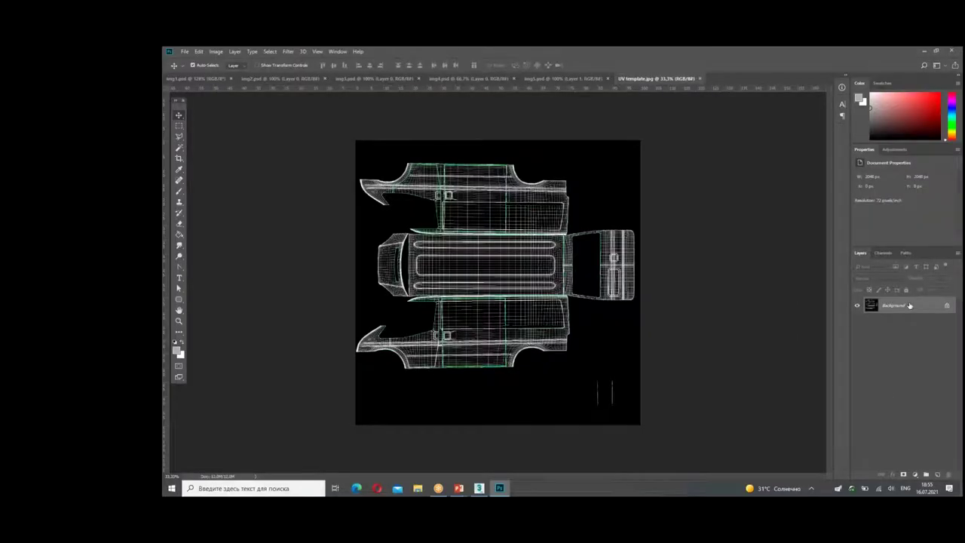
double_click(909, 306)
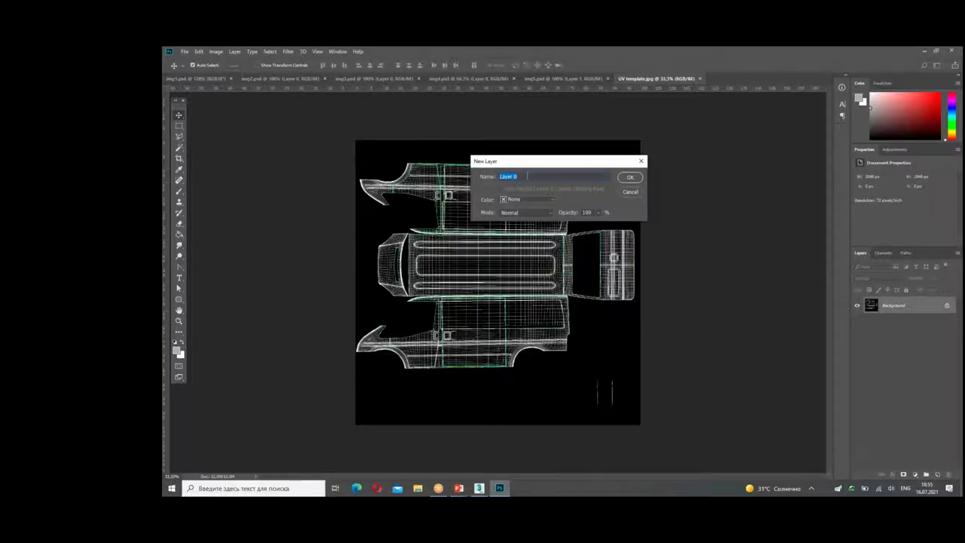
Step: Turn the Background into Layer 0 and blend out its black with a split This Layer Blend If slider
left_click(630, 177)
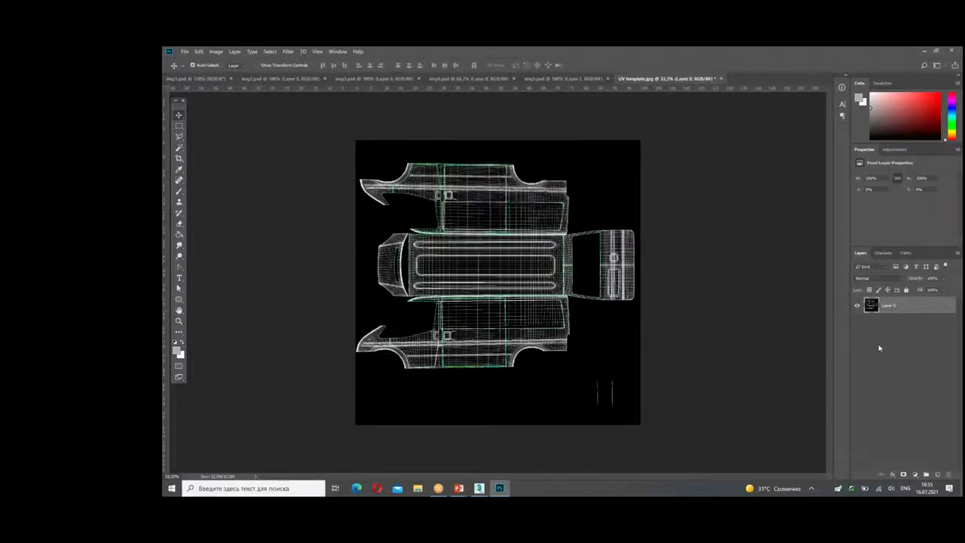
double_click(923, 309)
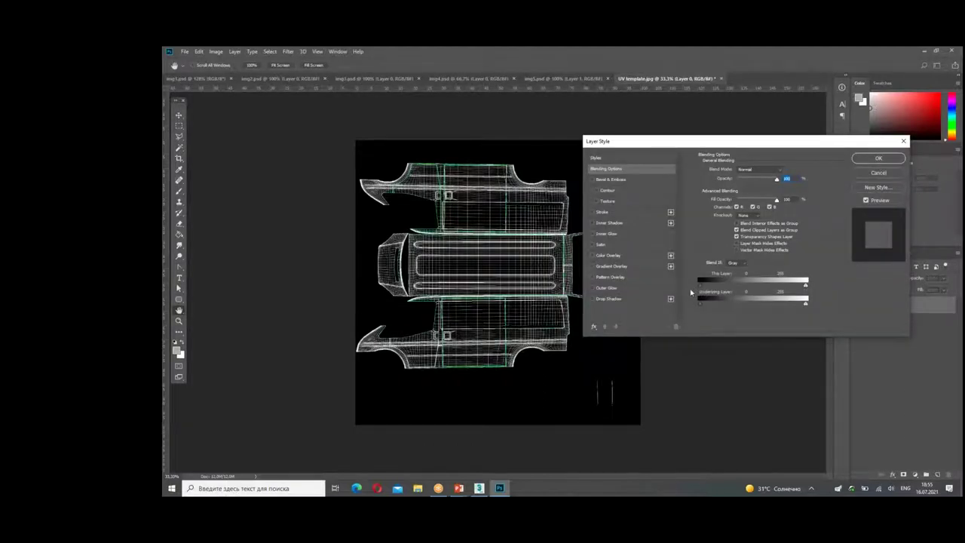
left_click_drag(685, 289, 829, 289)
left_click_drag(744, 262, 683, 286)
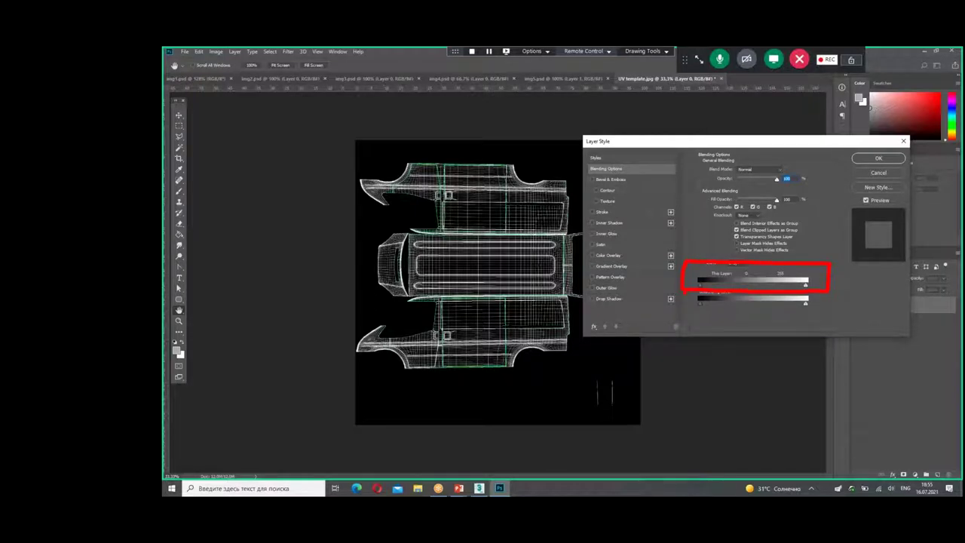
left_click_drag(701, 289, 722, 292)
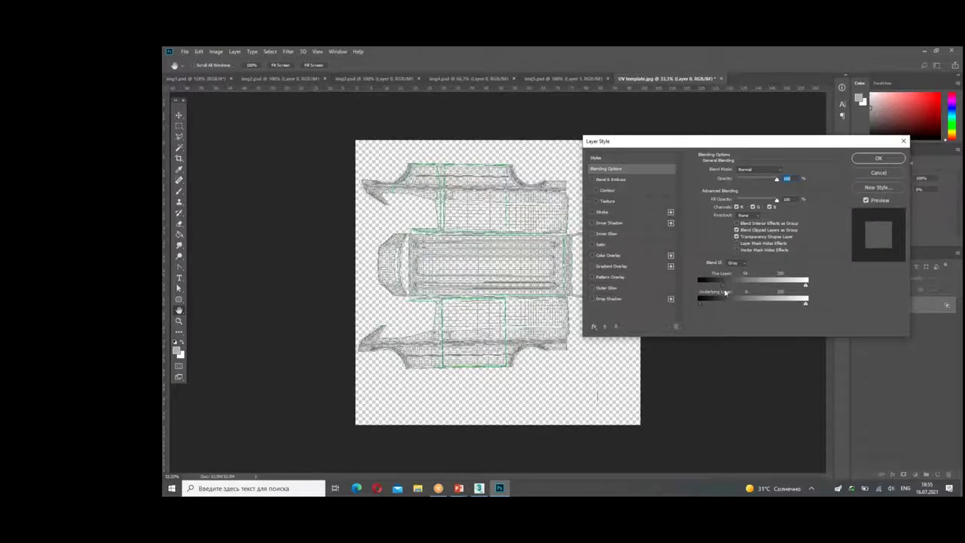
left_click_drag(722, 285, 750, 290, "alt")
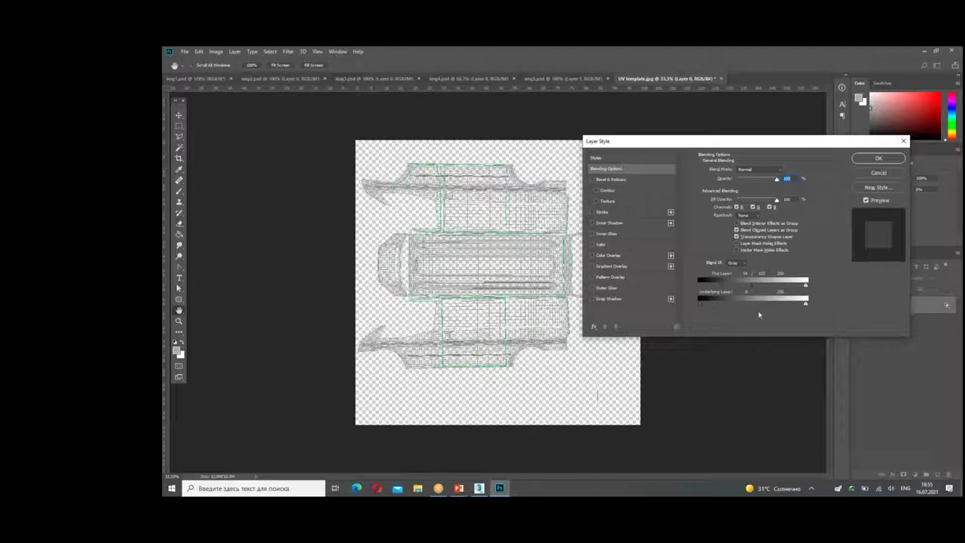
left_click(878, 159)
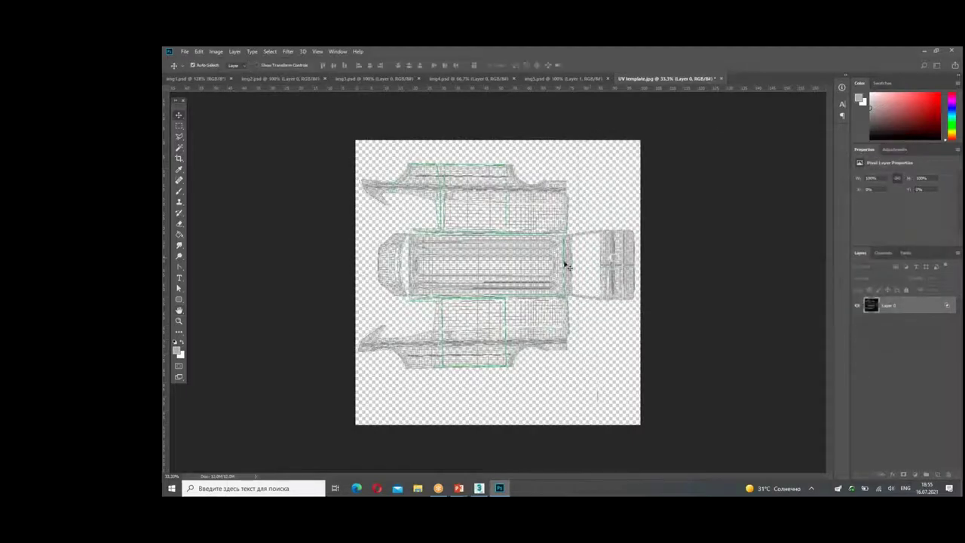
Step: Lock the wireframe Layer 0 against edits
scroll(540, 275, "up", 2, "alt")
scroll(540, 274, "up", 1, "alt")
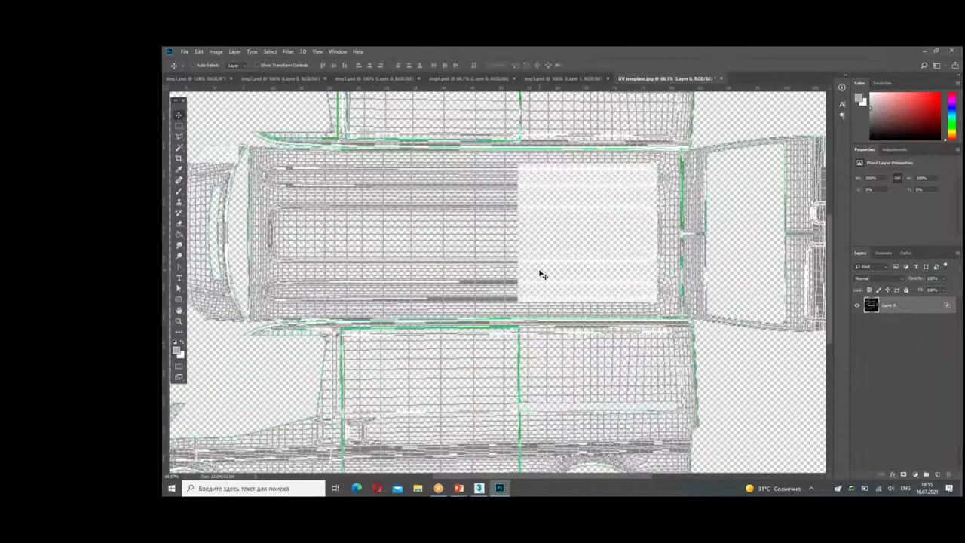
scroll(540, 274, "up", 1, "alt")
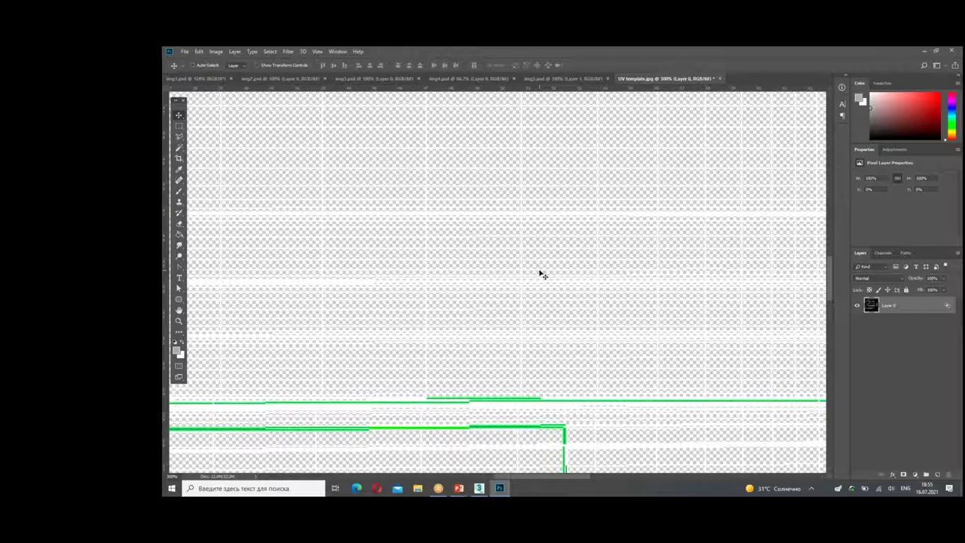
scroll(540, 274, "down", 2, "alt")
scroll(540, 274, "down", 1, "alt")
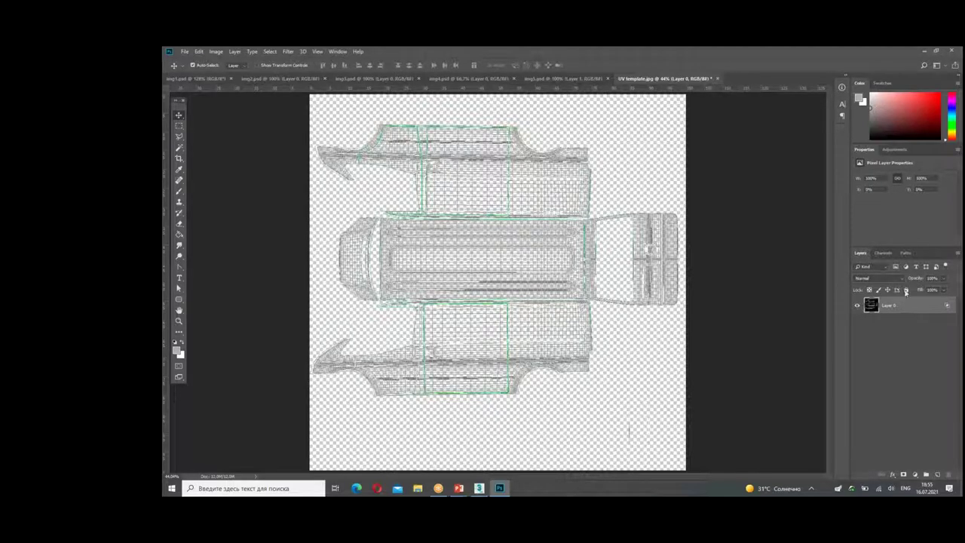
left_click(905, 290)
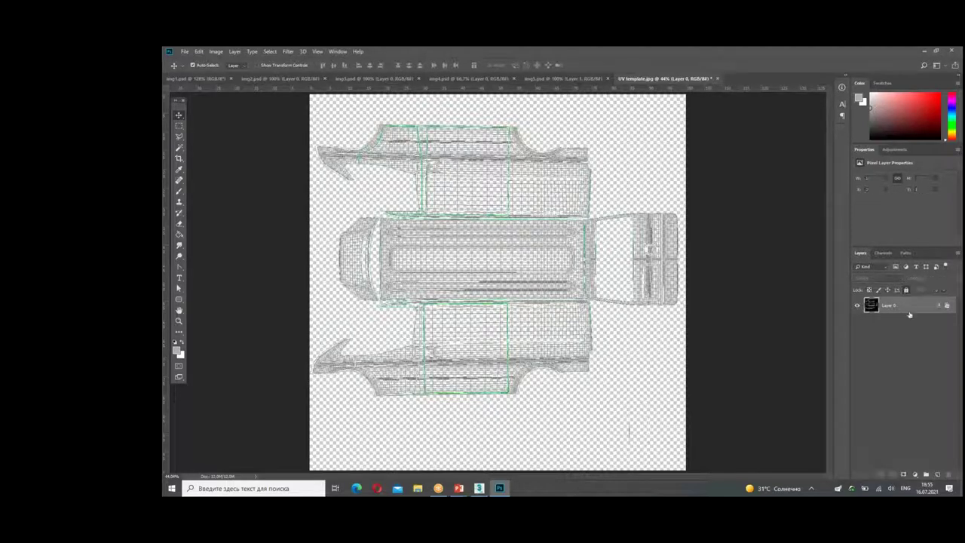
left_click(905, 355)
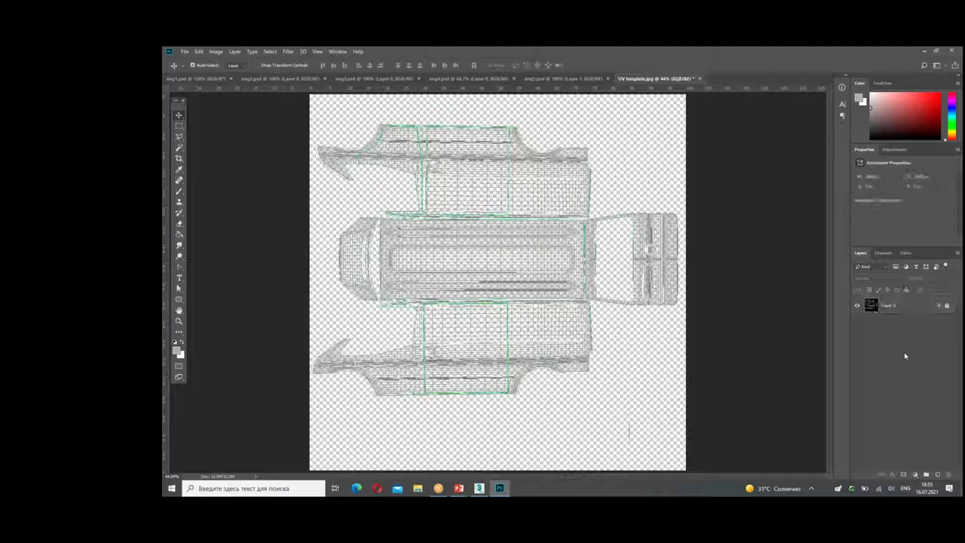
Step: Add a new layer named 'base color' and move it below Layer 0
left_click(938, 475)
double_click(890, 306)
key("BackSpace")
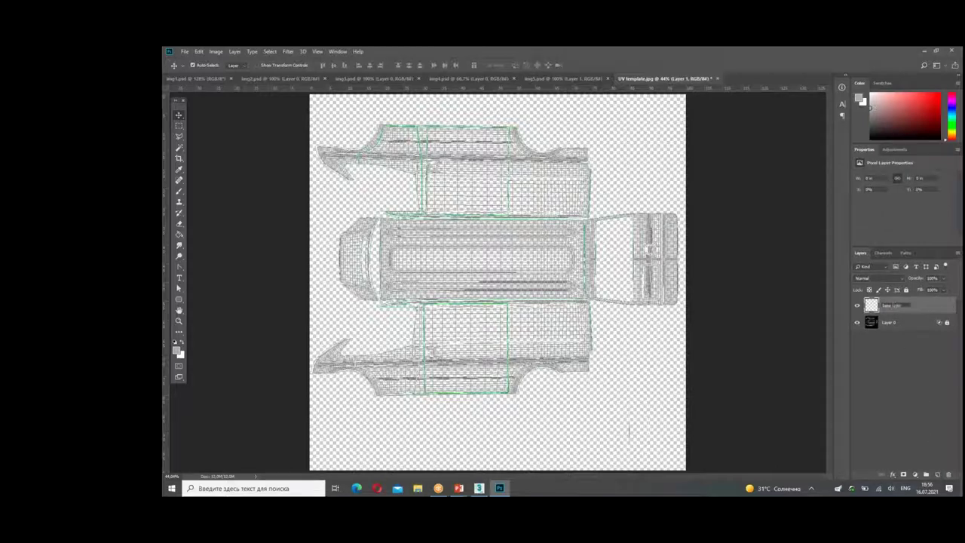
key("Return")
left_click_drag(895, 304, 889, 331)
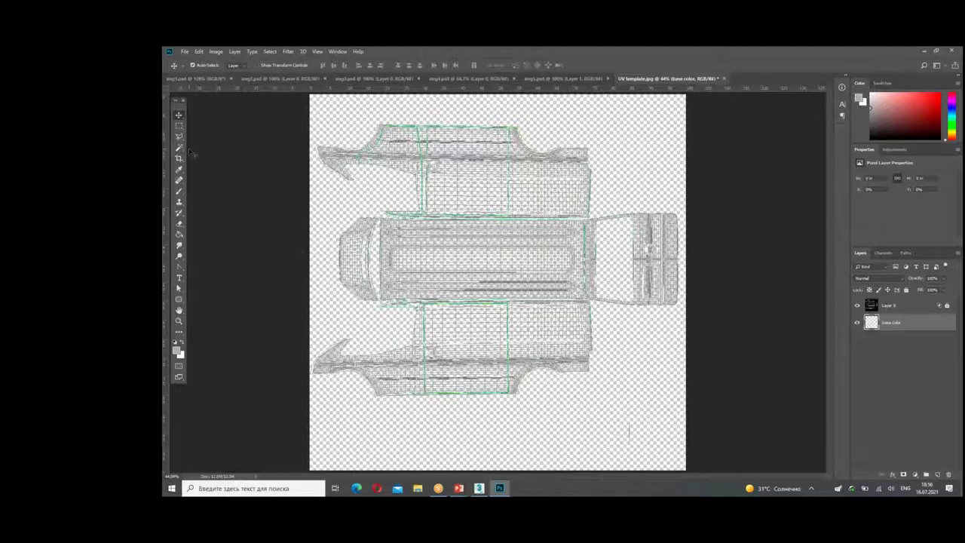
Step: Try out green shades for the foreground colour in the Color Picker
left_click(176, 351)
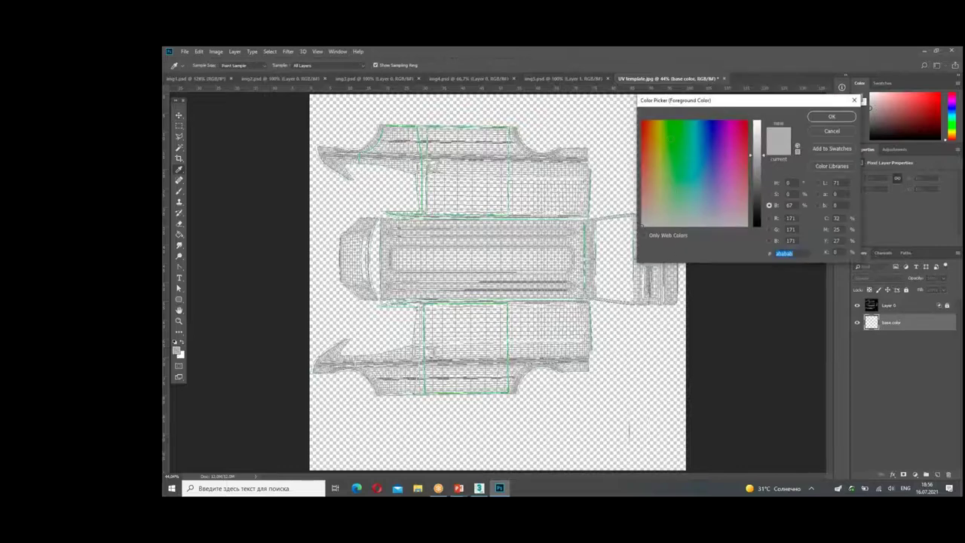
left_click(677, 127)
left_click_drag(735, 132, 705, 136)
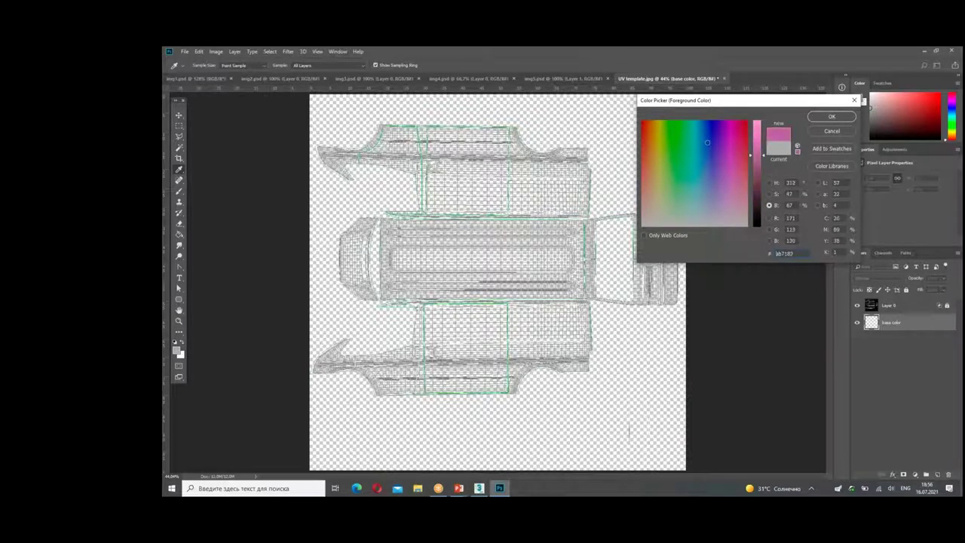
left_click(831, 117)
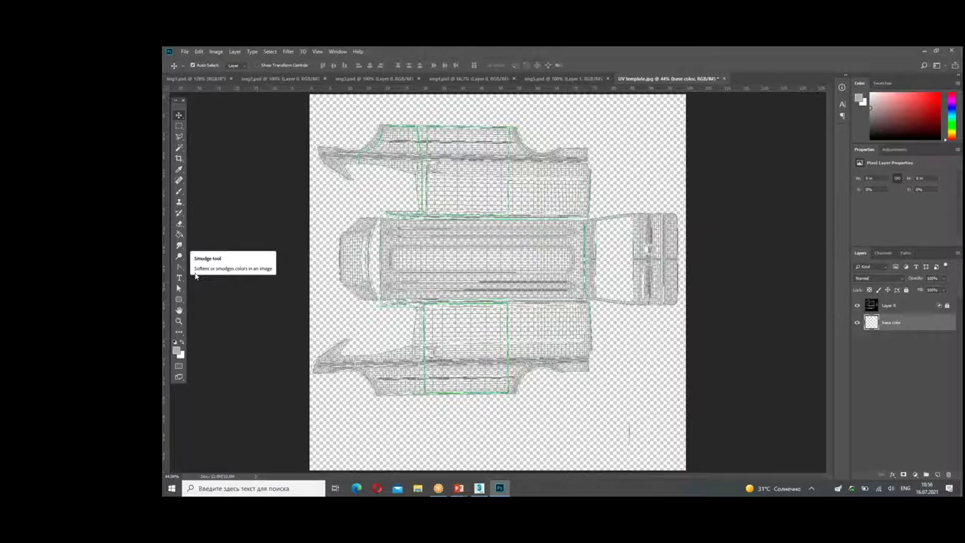
Step: Fill the base color layer with a diagonal white-to-black gradient, darkest at bottom-left
left_click(179, 234)
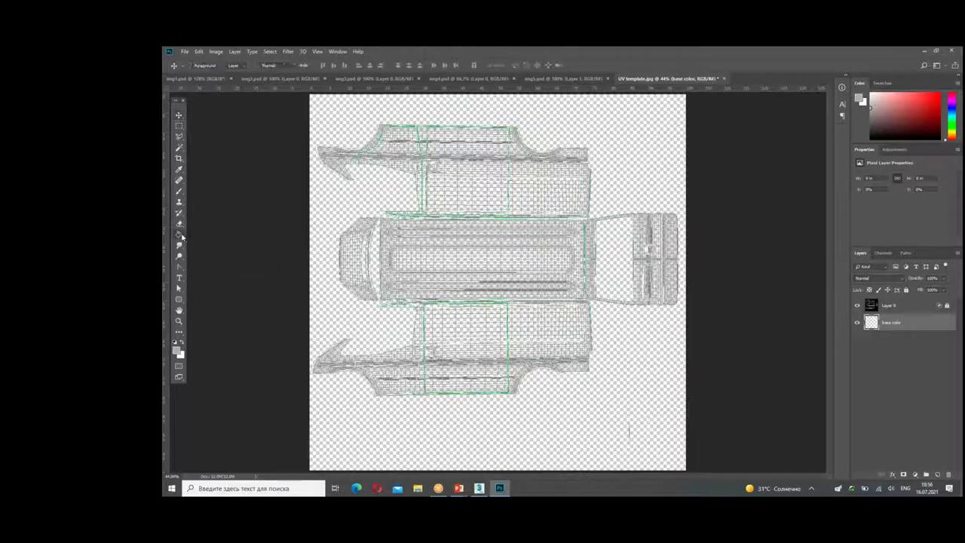
left_click(221, 240)
key("shift+g")
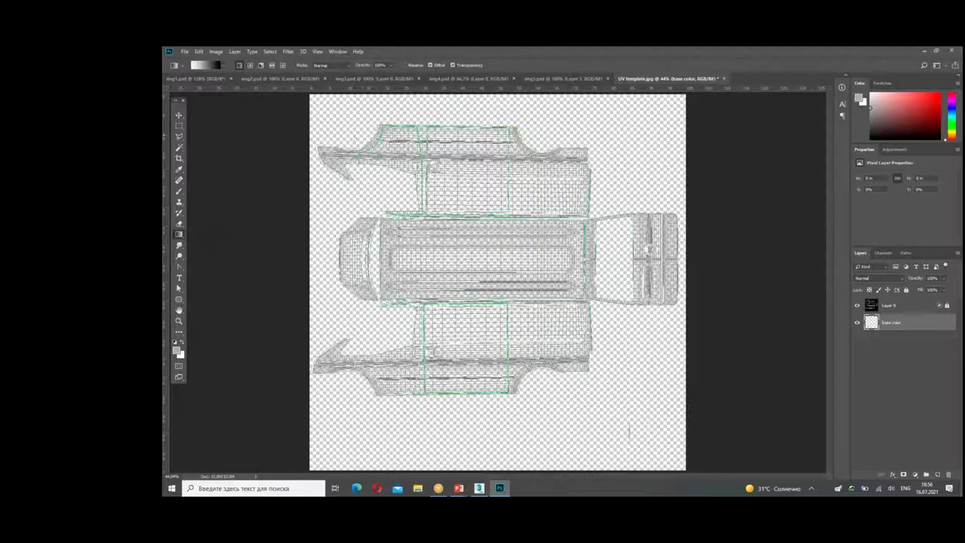
left_click_drag(353, 136, 482, 280)
left_click_drag(616, 143, 473, 336)
left_click_drag(407, 277, 603, 277)
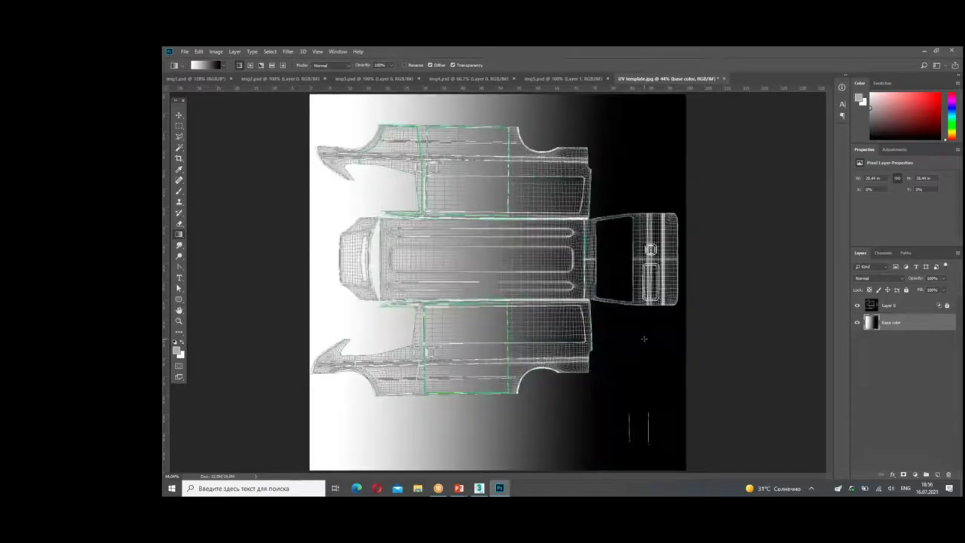
left_click_drag(550, 226, 456, 345)
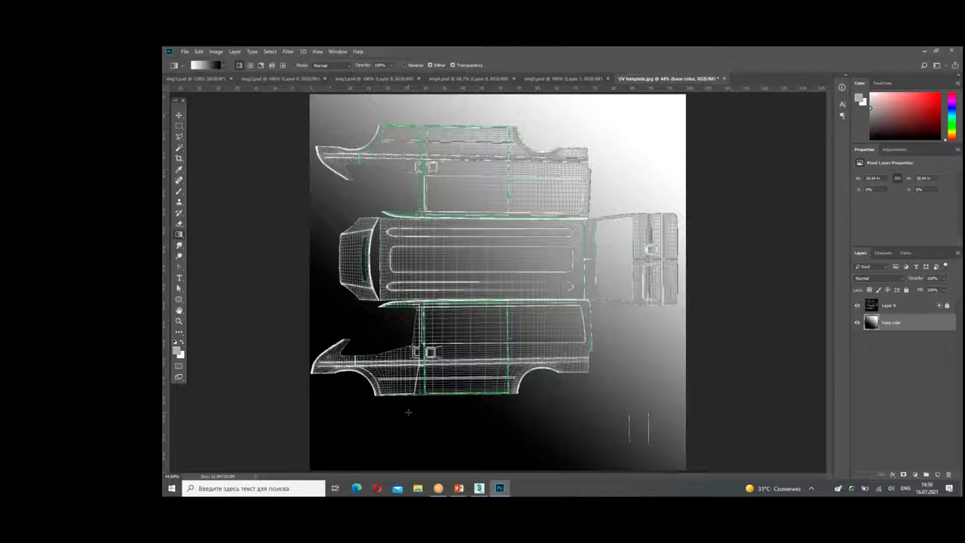
left_click(212, 66)
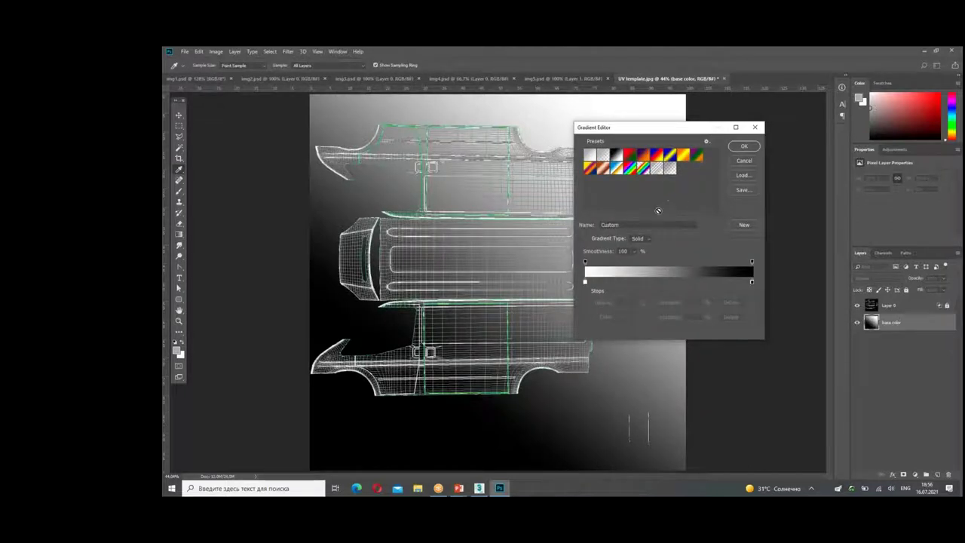
Step: Set the gradient's left stop to a light green
left_click(585, 283)
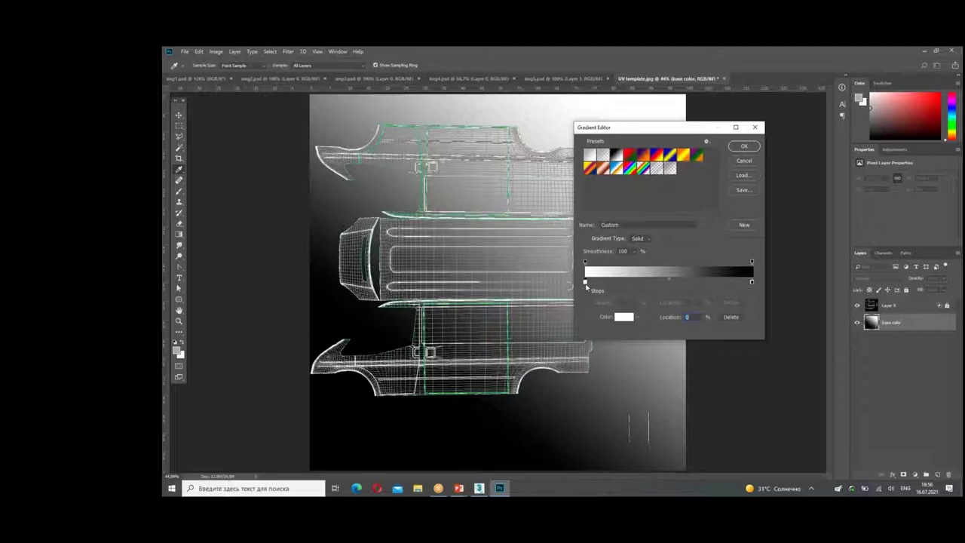
left_click(621, 317)
left_click(674, 145)
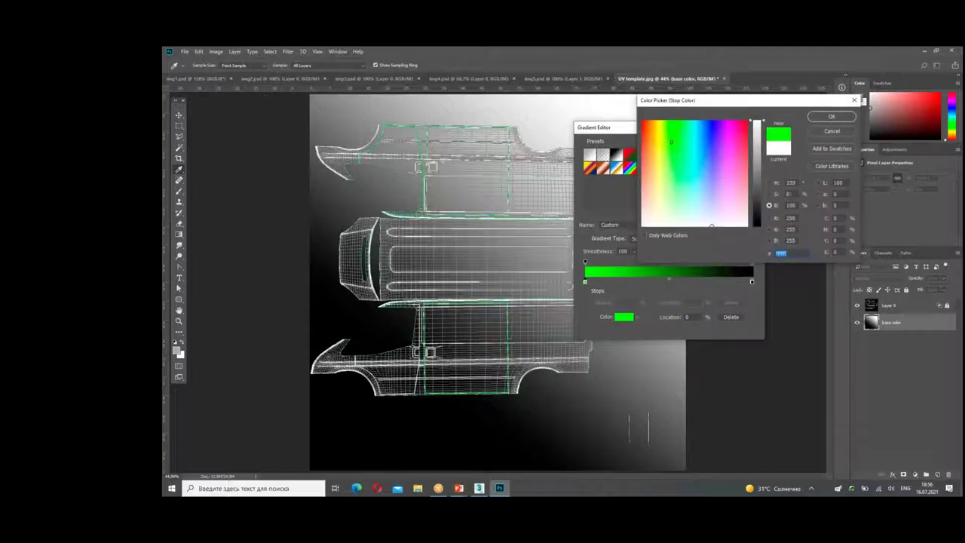
left_click_drag(675, 145, 676, 154)
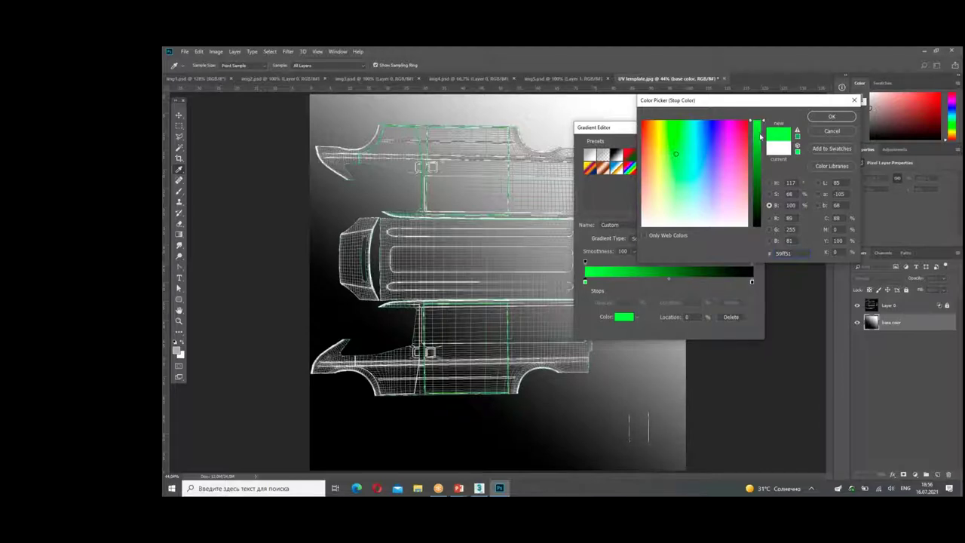
left_click_drag(676, 154, 672, 177)
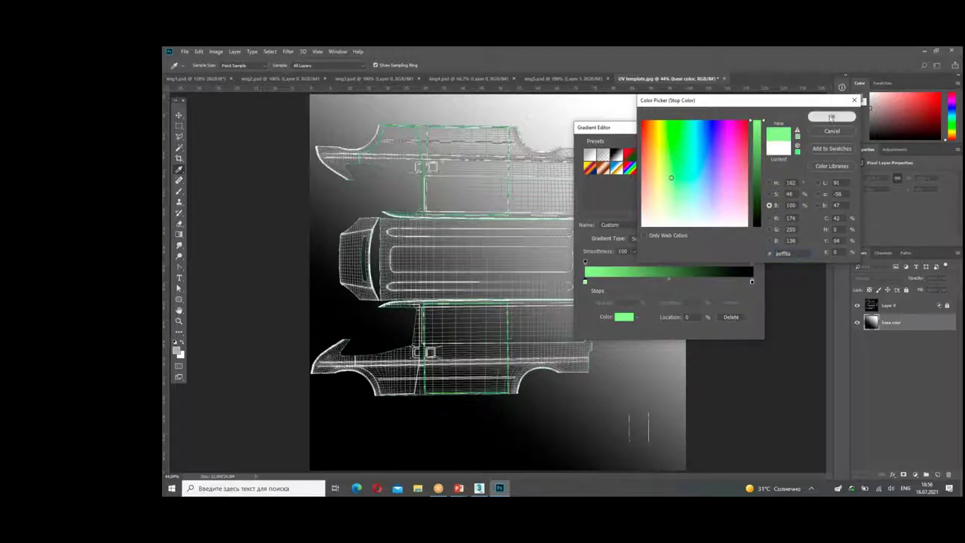
left_click(831, 116)
Step: Set the gradient's right stop to a dark green
double_click(751, 281)
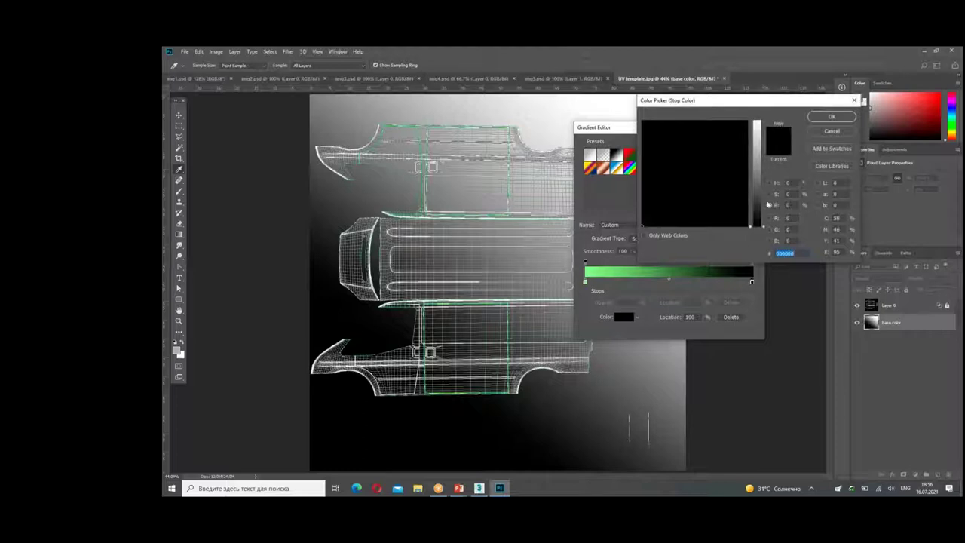
left_click(831, 131)
double_click(751, 281)
left_click_drag(751, 211, 756, 151)
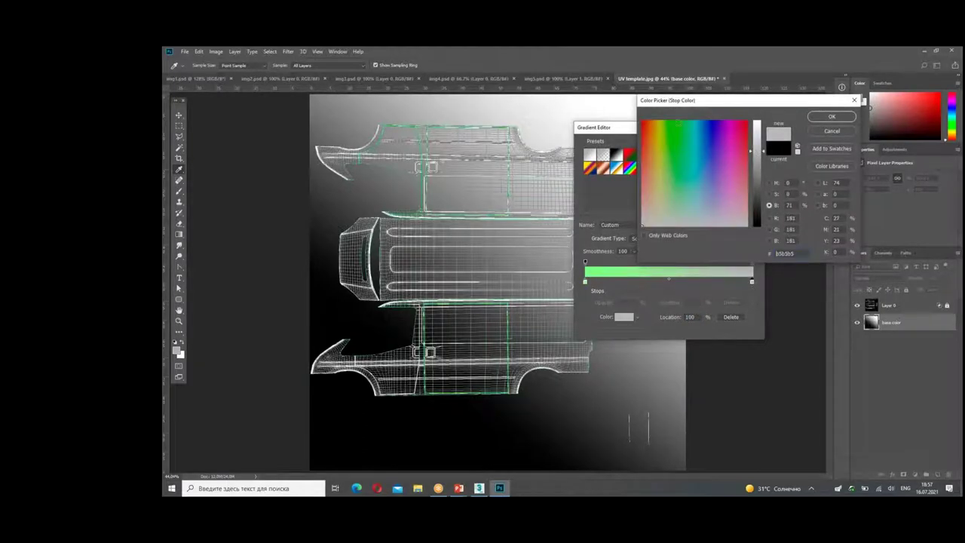
left_click(682, 122)
left_click_drag(682, 123, 679, 121)
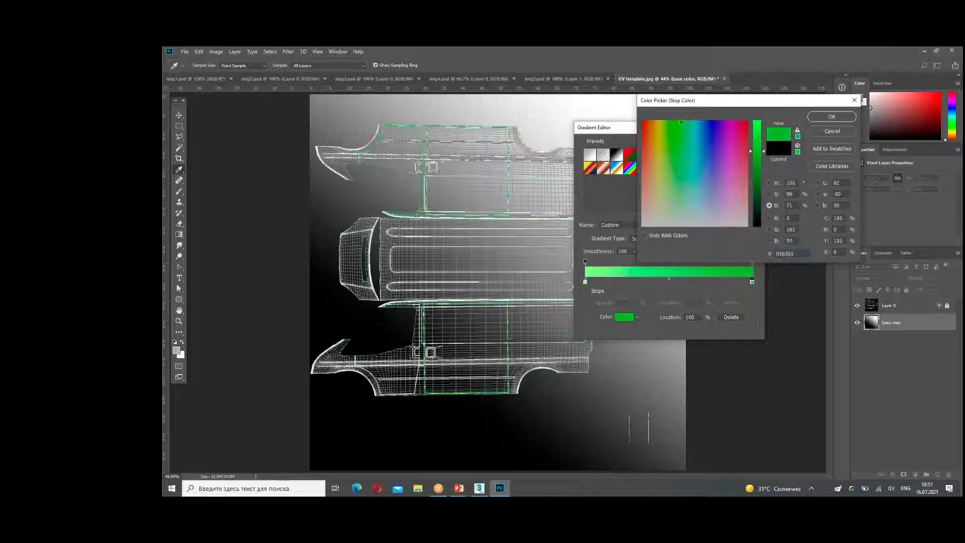
left_click_drag(760, 157, 760, 170)
left_click_drag(683, 123, 683, 157)
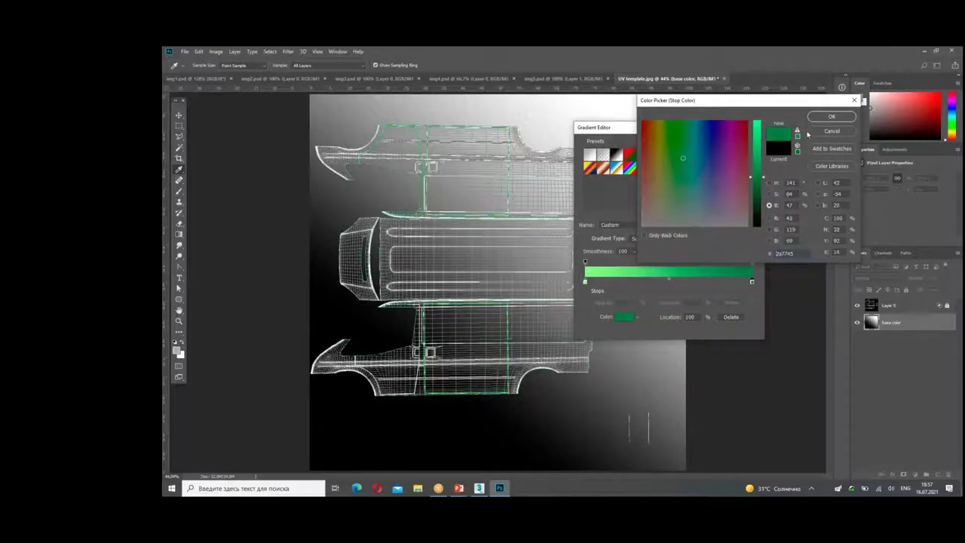
left_click(831, 116)
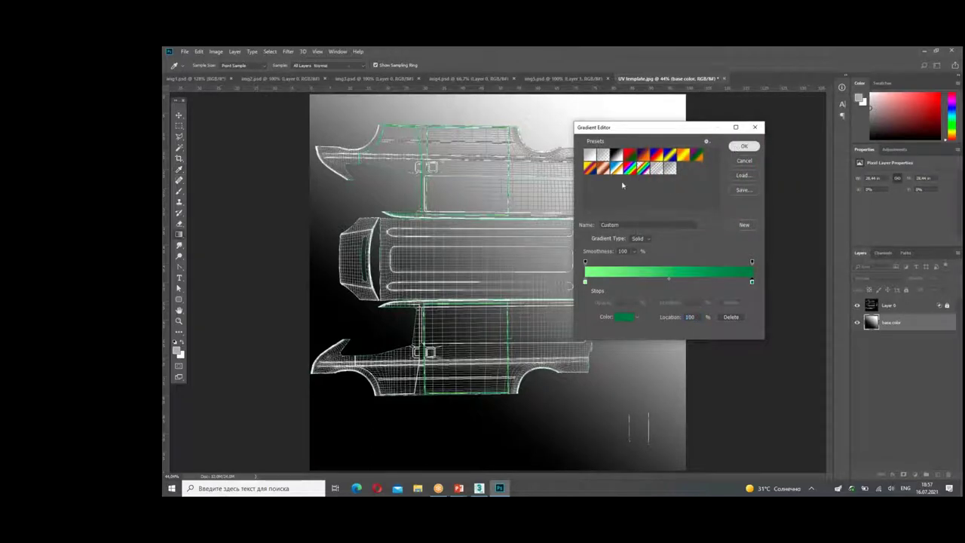
Step: Fill base color with a horizontal gradient, light green at left to dark green at right
left_click(743, 145)
left_click_drag(311, 261, 585, 260)
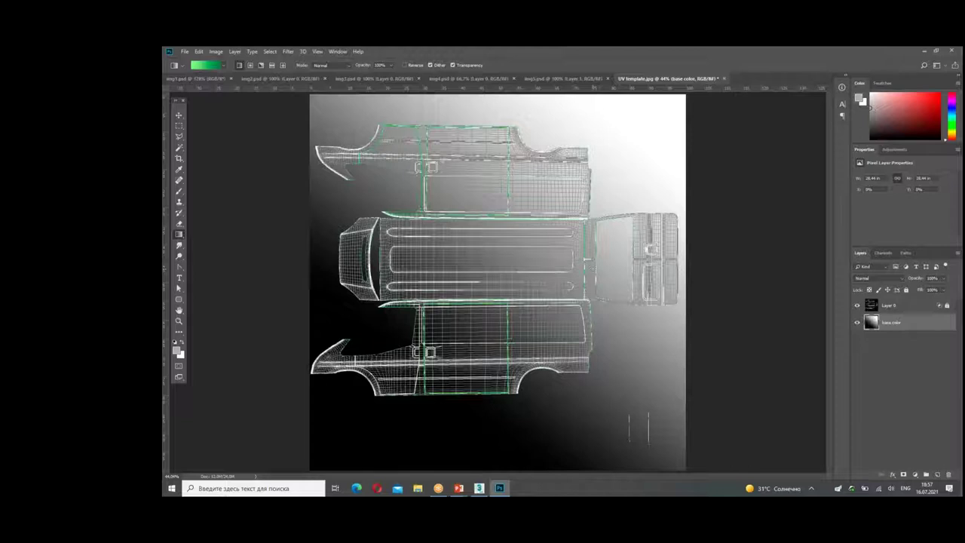
left_click_drag(591, 262, 591, 262)
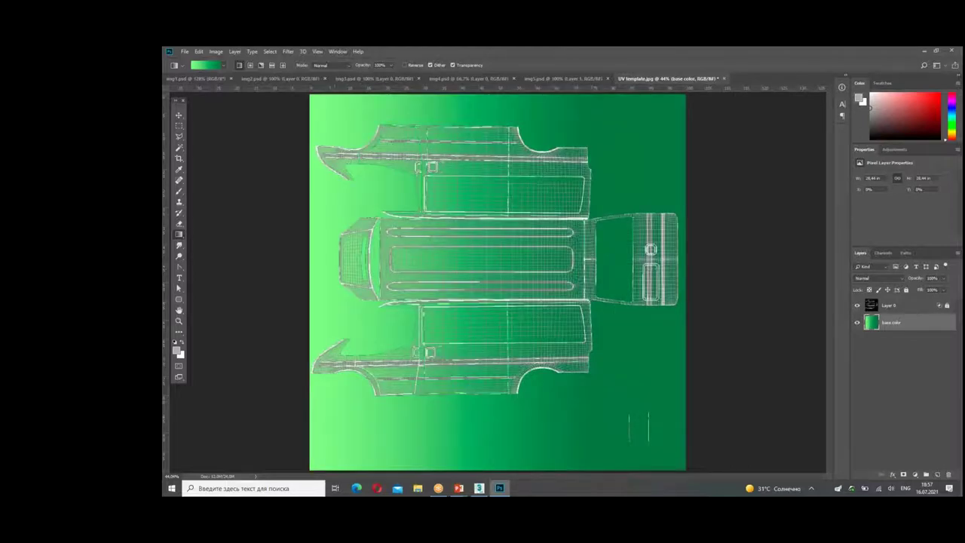
left_click_drag(314, 263, 591, 264)
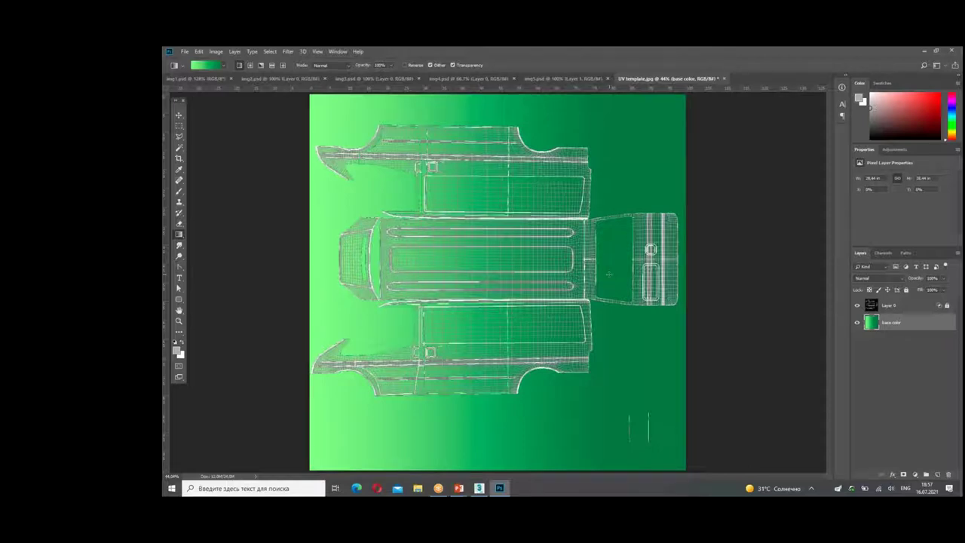
Step: Paste the Planet Express logo from img3.psd into the UV template, onto the lower side panel
left_click(571, 78)
left_click(484, 79)
left_click(394, 78)
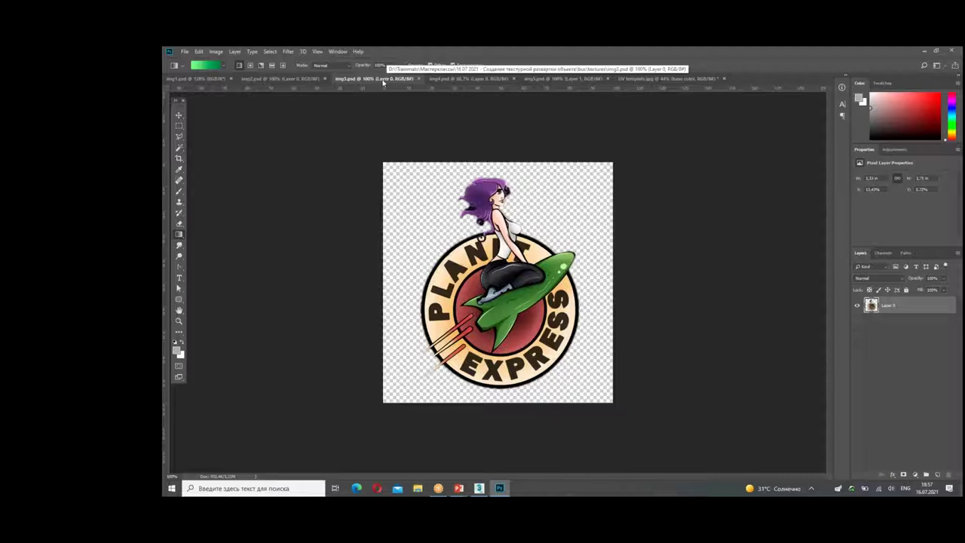
left_click(179, 114)
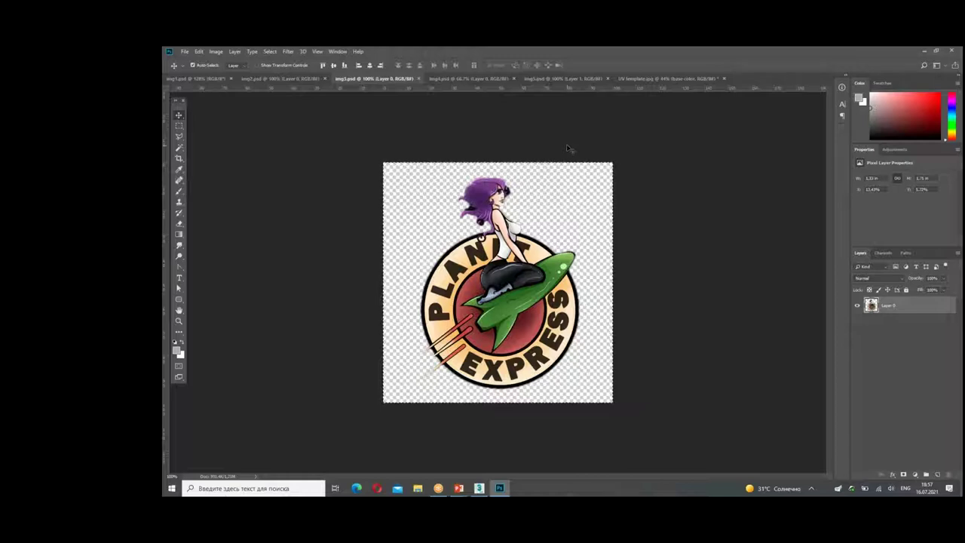
left_click(663, 78)
key("ctrl+v")
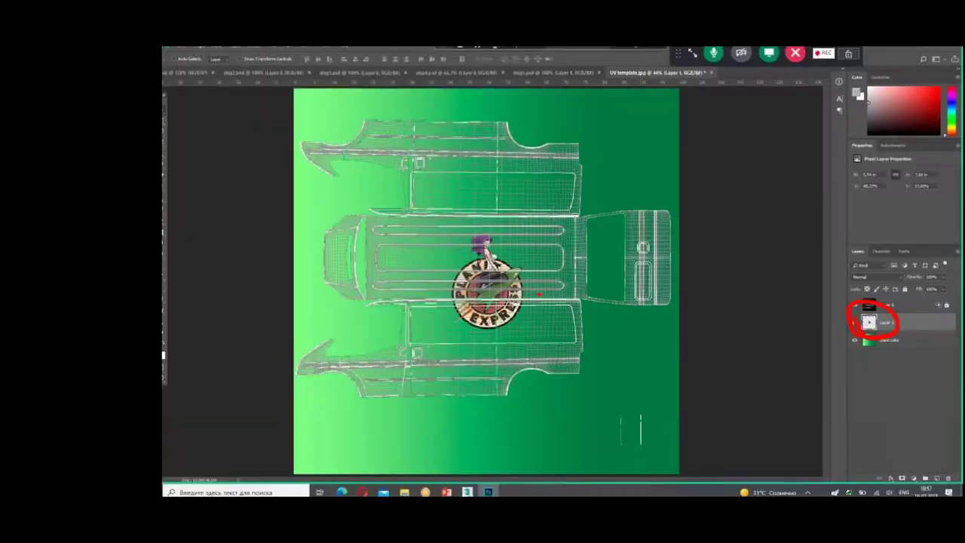
left_click_drag(527, 276, 502, 340)
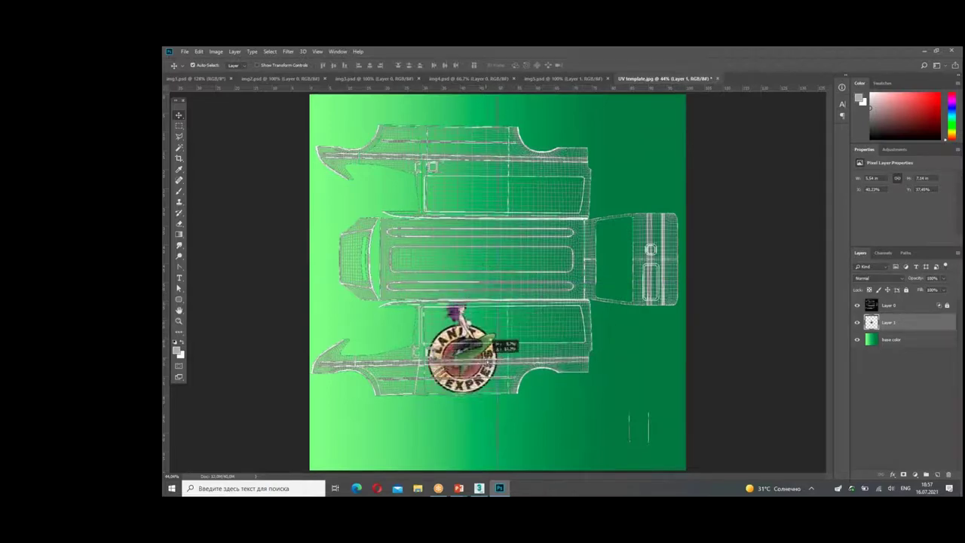
Step: Scale the logo to about 78% and position it on the van's side panel
key("ctrl+plus")
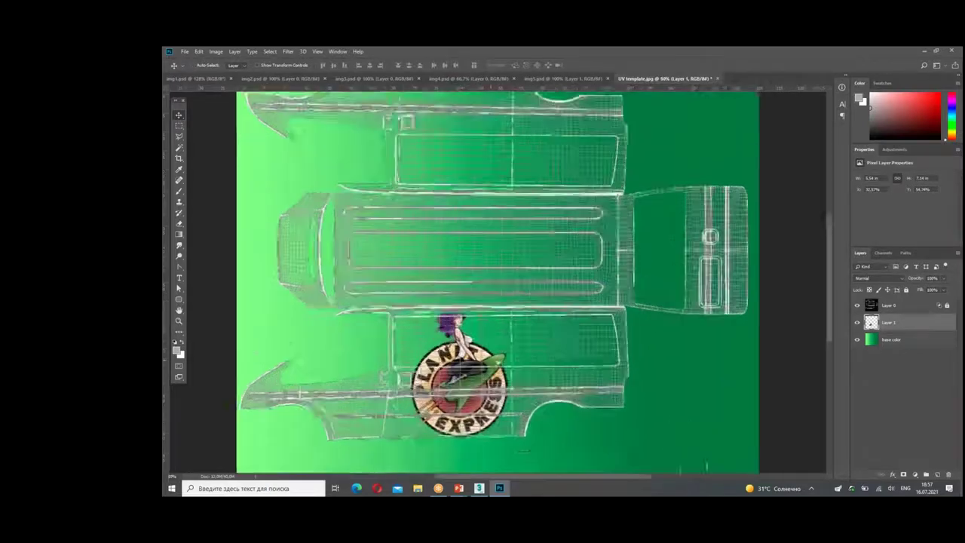
key("ctrl+plus")
mouse_move(490, 302)
left_mouse_down()
mouse_move(517, 234)
mouse_move(506, 267)
left_mouse_up()
key("ctrl+t")
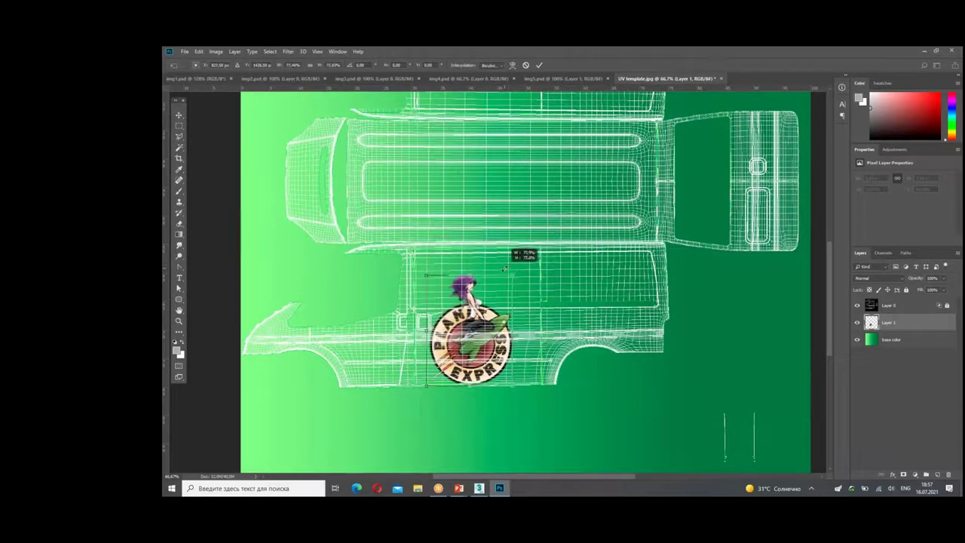
key("Return")
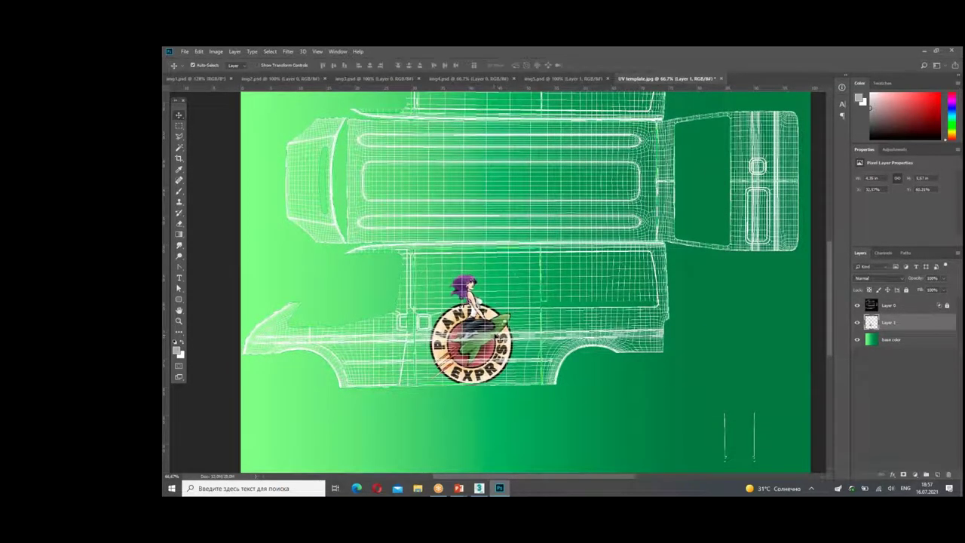
left_click_drag(507, 318, 519, 303)
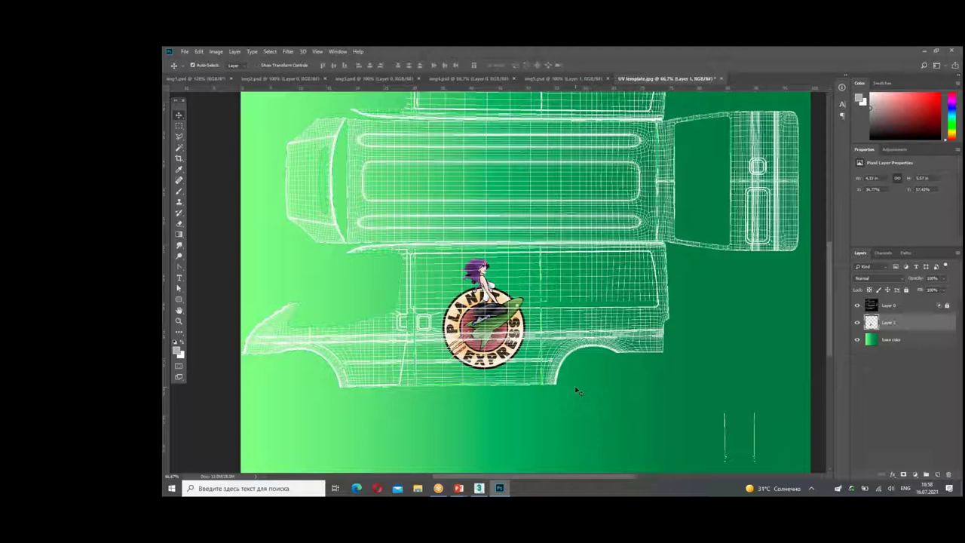
key("ctrl+0")
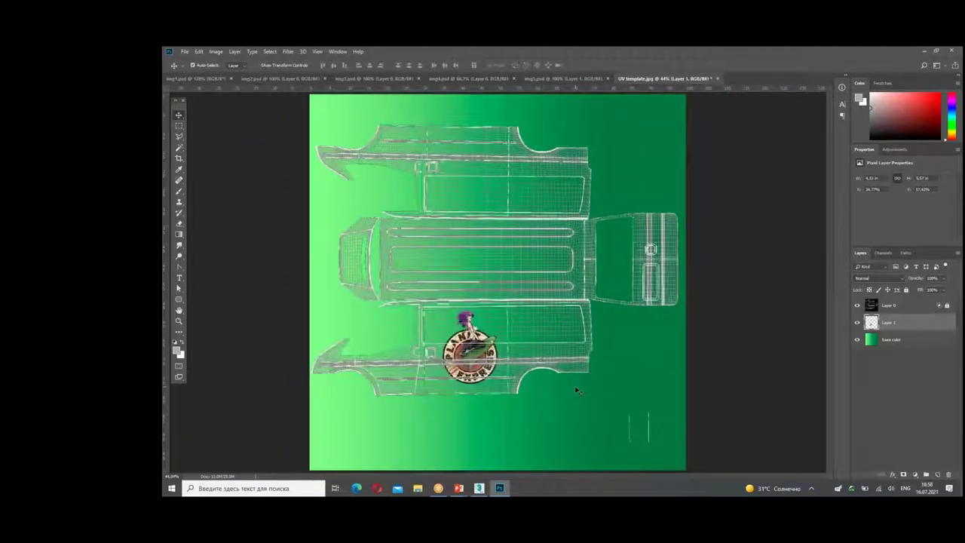
Step: Save the texture as diffuse map.psd with Maximize Compatibility
left_click(184, 52)
left_click(220, 145)
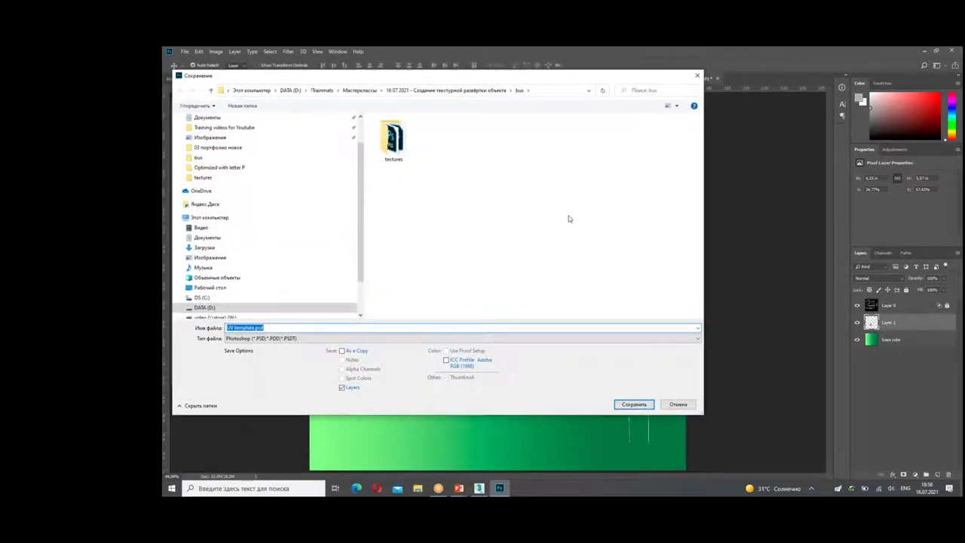
type("diffu")
key("BackSpace")
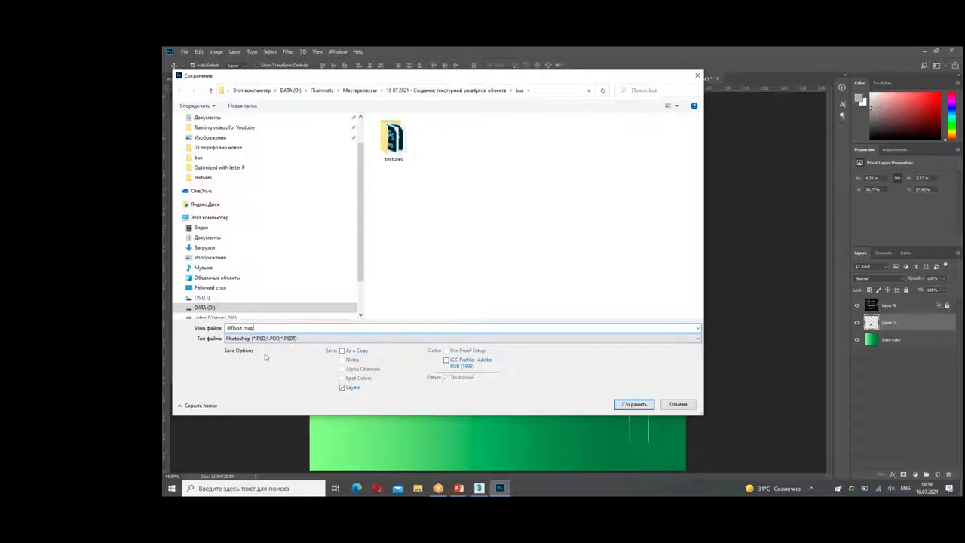
left_click(633, 405)
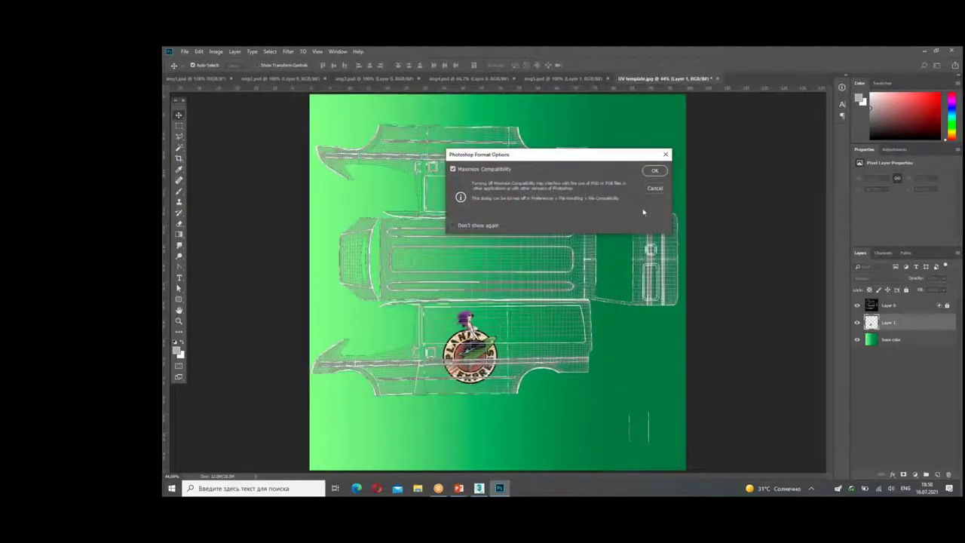
left_click(652, 172)
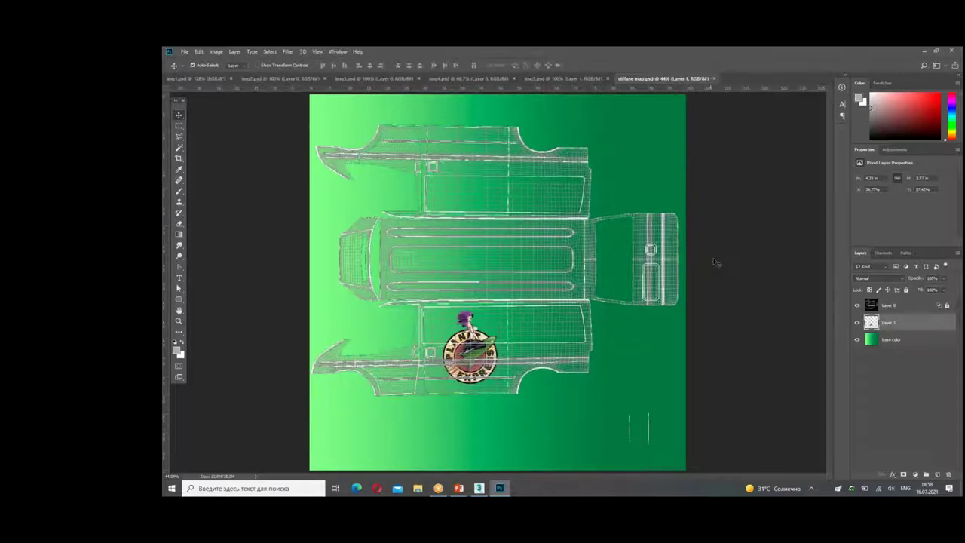
Step: Hide the UV wireframe Layer 0 and bring 3ds Max back to the front
left_click(904, 306)
left_click(857, 305)
left_click(857, 306)
left_click(857, 306)
left_click(857, 305)
left_click(857, 305)
left_click(857, 306)
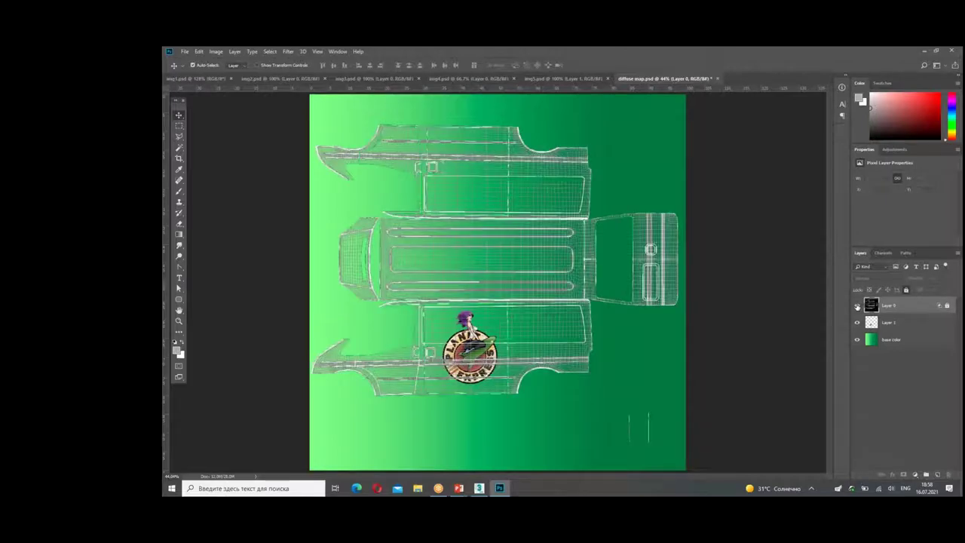
left_click(857, 305)
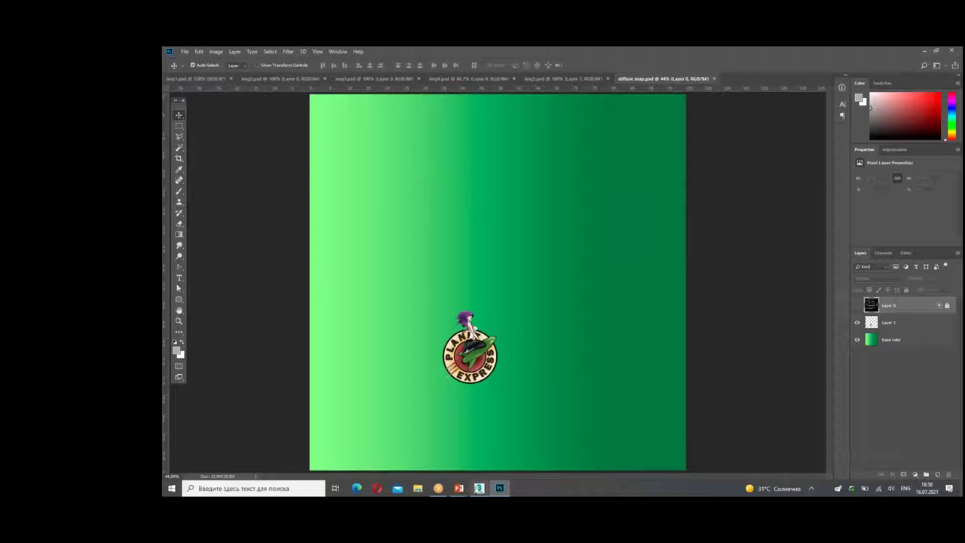
left_click(478, 487)
left_click(679, 72)
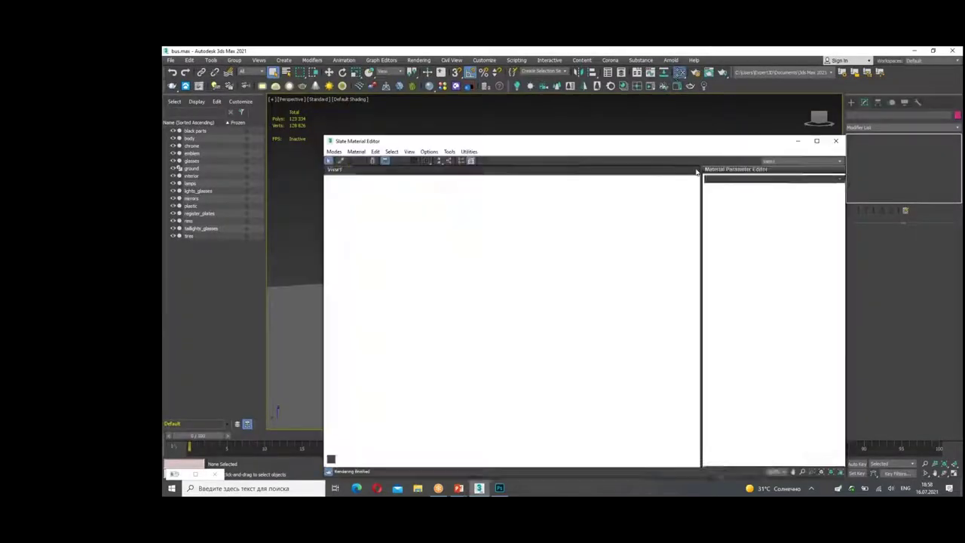
Step: Disconnect the Falloff map from the carpaint base colour input
left_click_drag(413, 235, 427, 215)
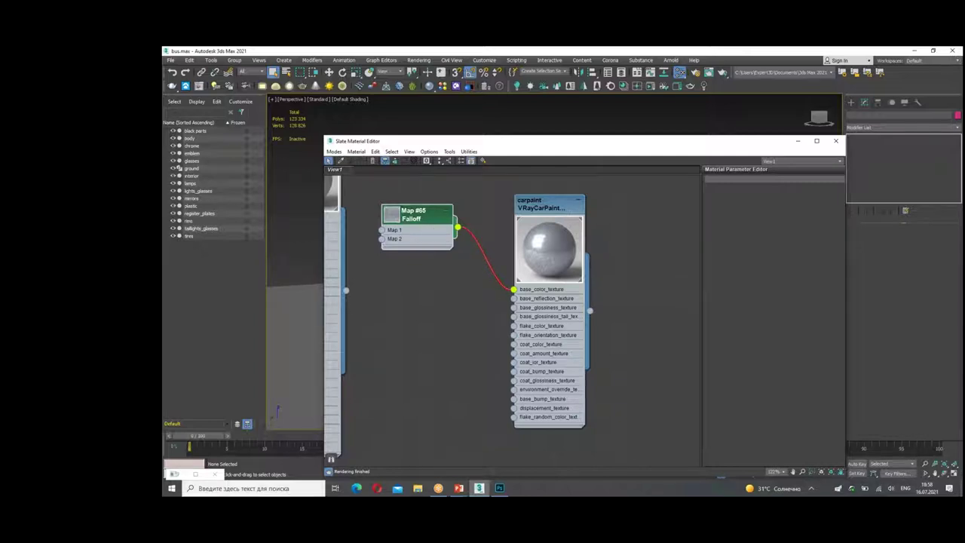
middle_click_drag(462, 241, 494, 230)
left_click_drag(445, 205, 424, 205)
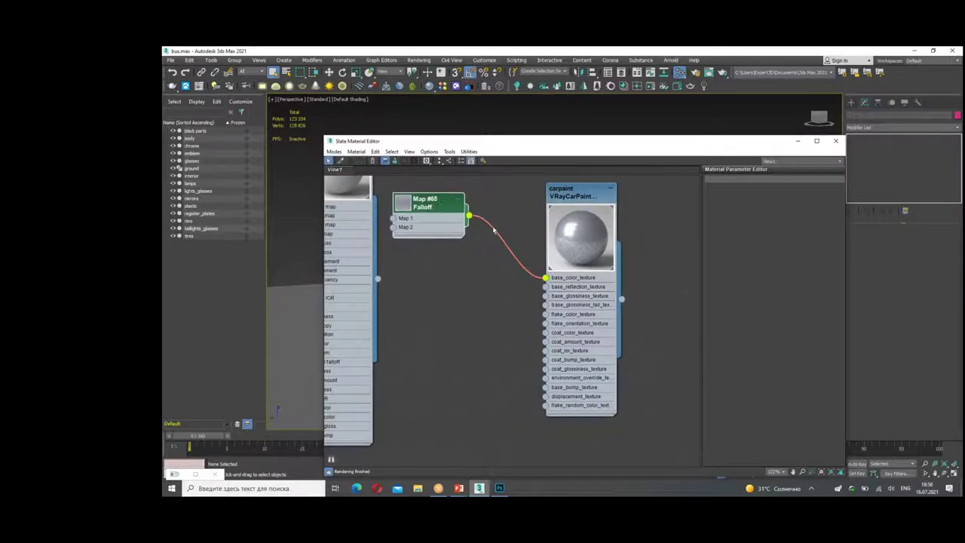
left_click(493, 230)
key("Delete")
Step: Add a Bitmap node loading diffuse map.psd from the bus folder with Collapsed Layers
right_click(469, 267)
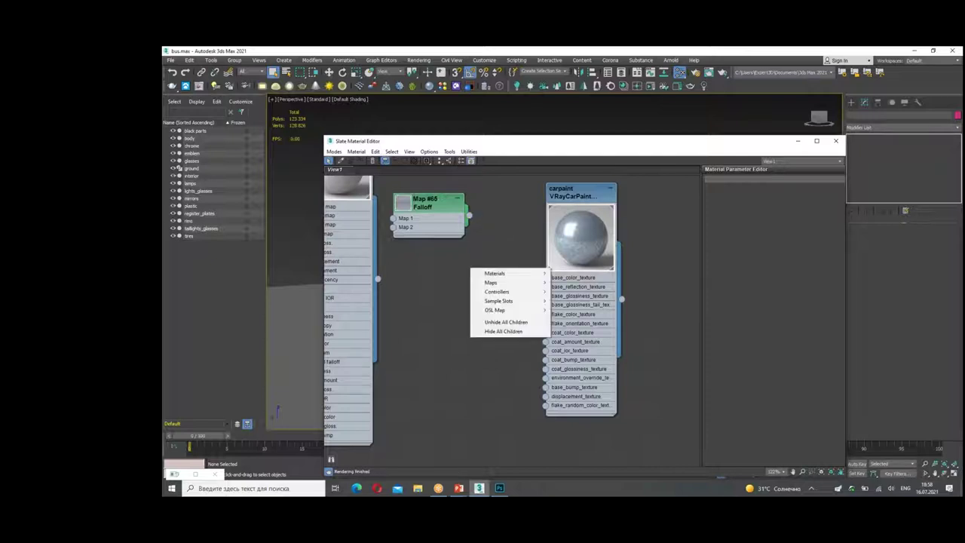
mouse_move(571, 291)
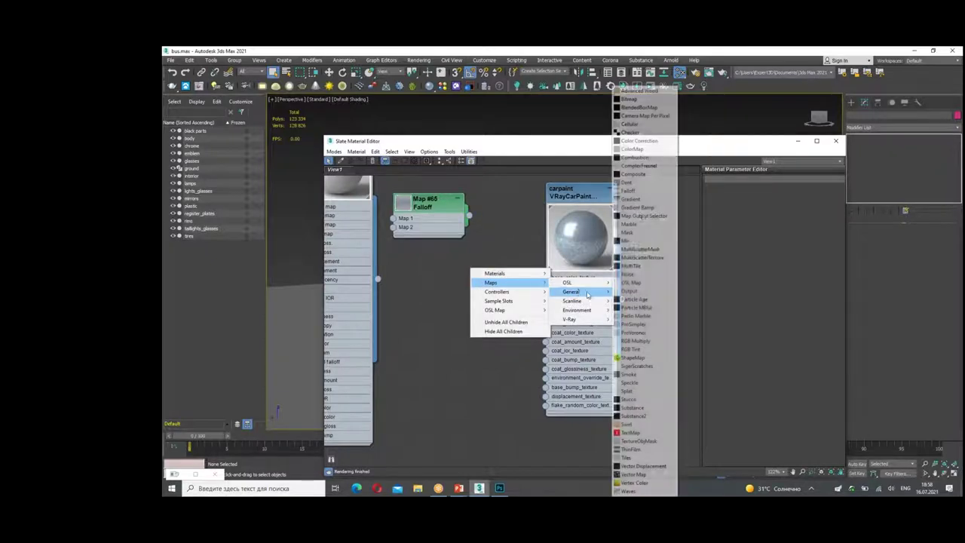
left_click(635, 99)
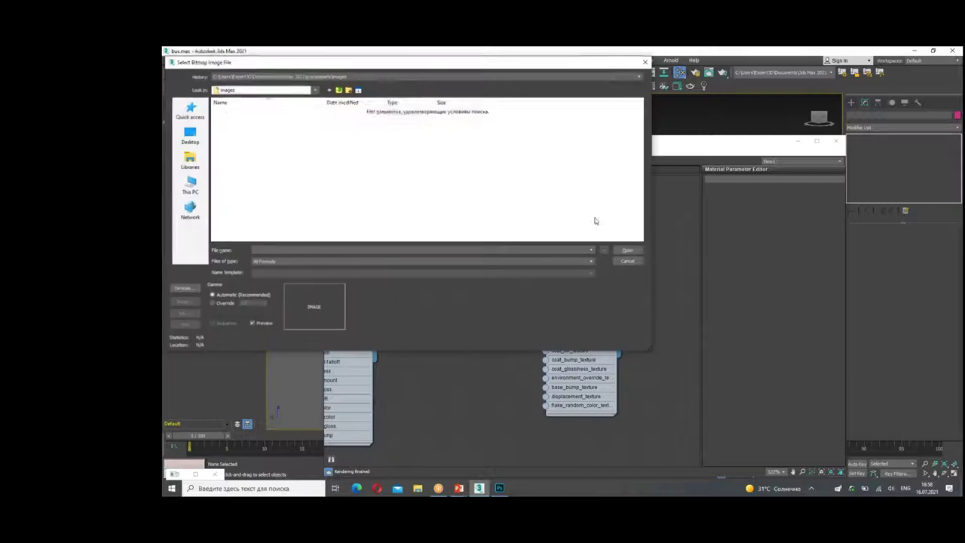
left_click(318, 77)
left_click(314, 89)
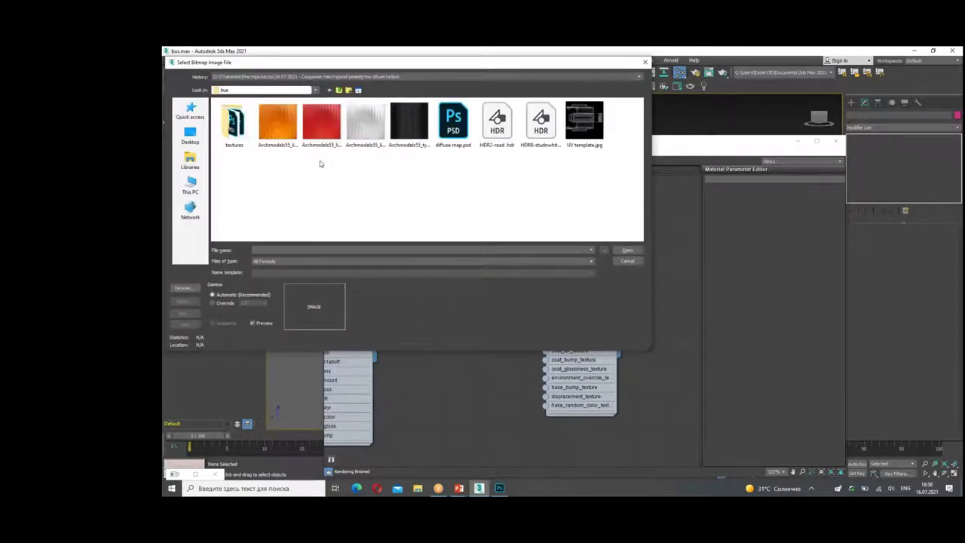
left_click(453, 123)
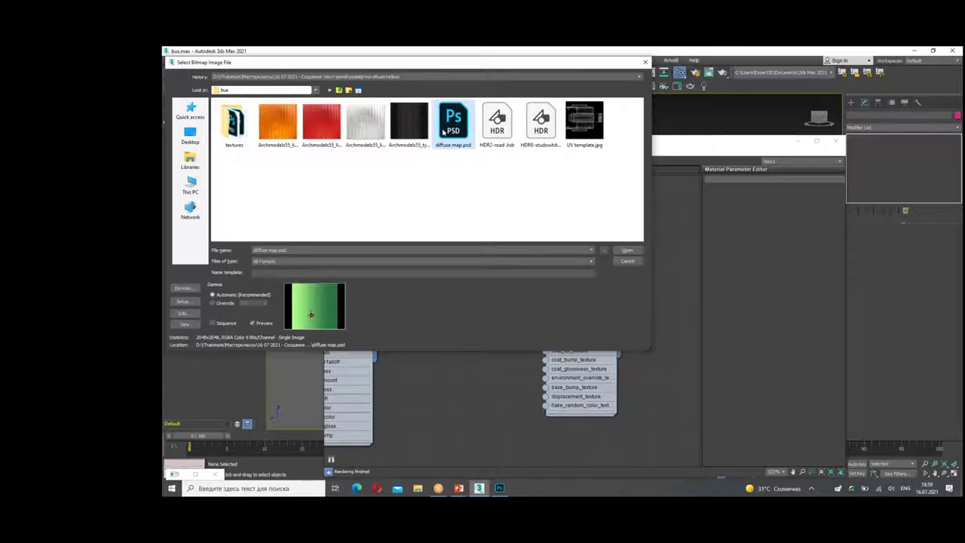
left_click(627, 250)
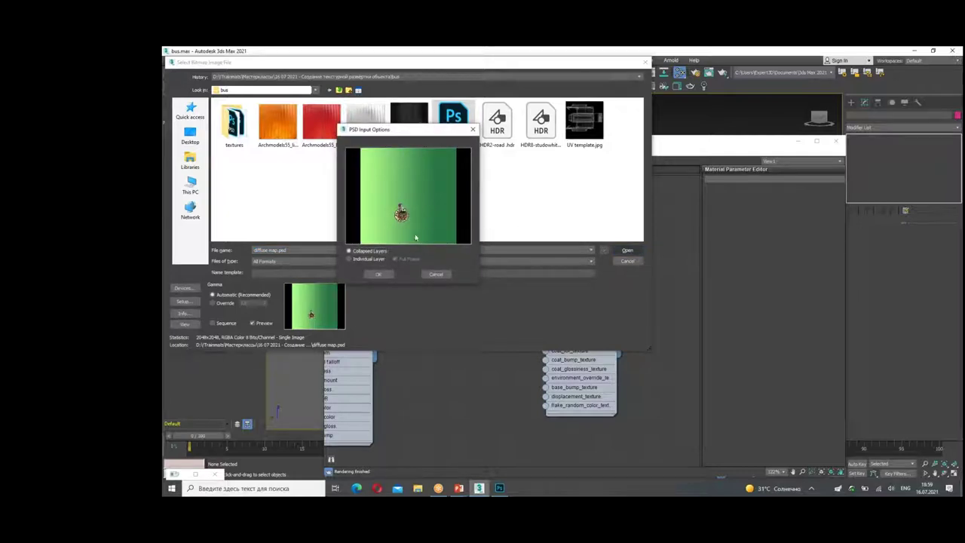
left_click(378, 257)
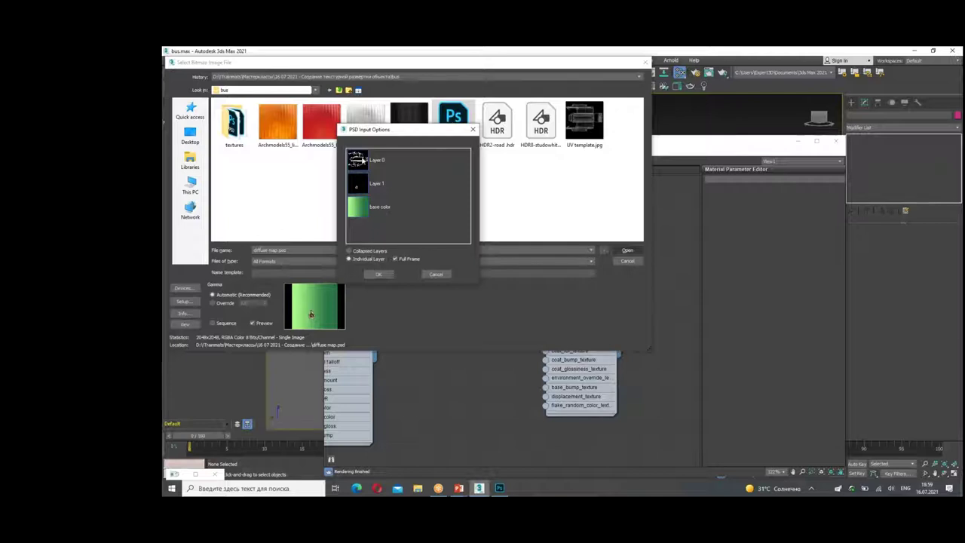
left_click(367, 251)
left_click(367, 259)
left_click(367, 251)
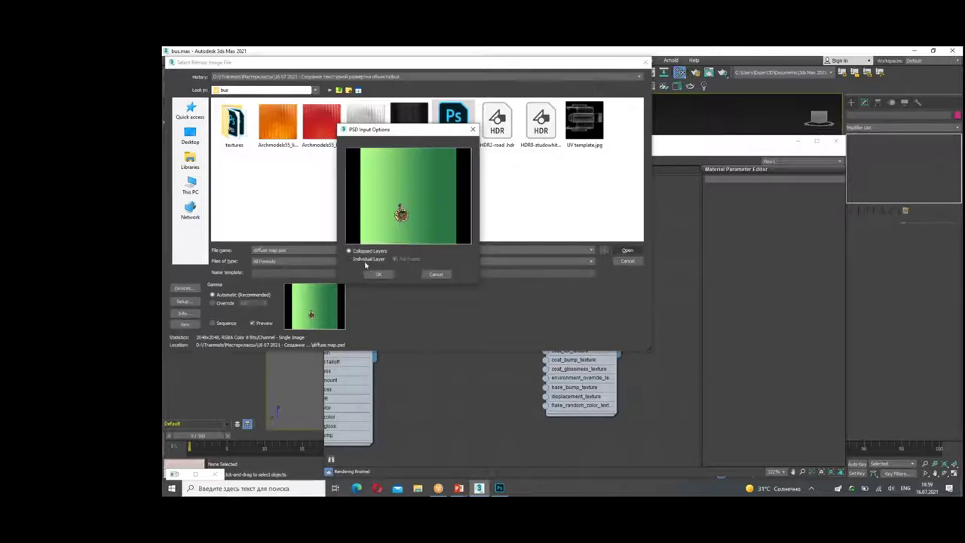
left_click(380, 274)
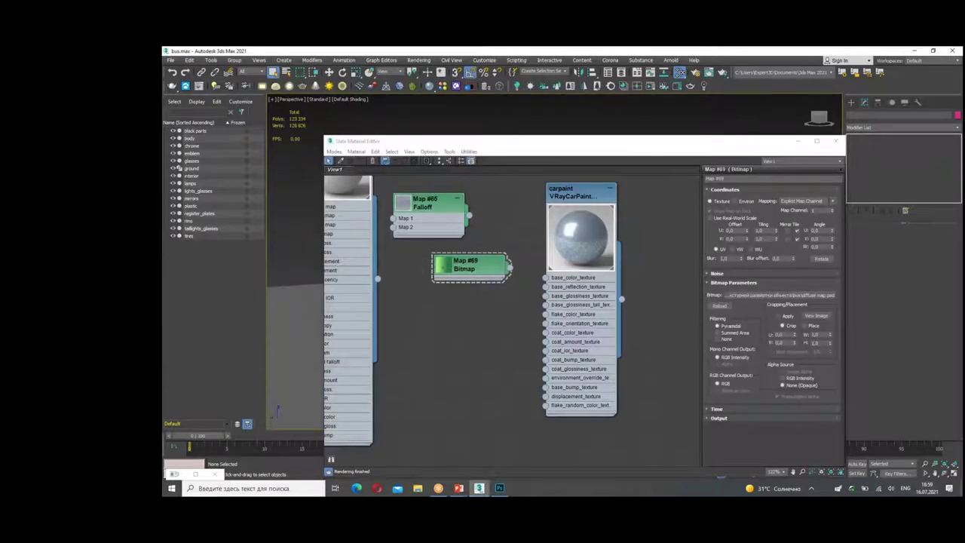
Step: Connect the Map #69 bitmap output to the carpaint's base_color_texture input
left_click(444, 267)
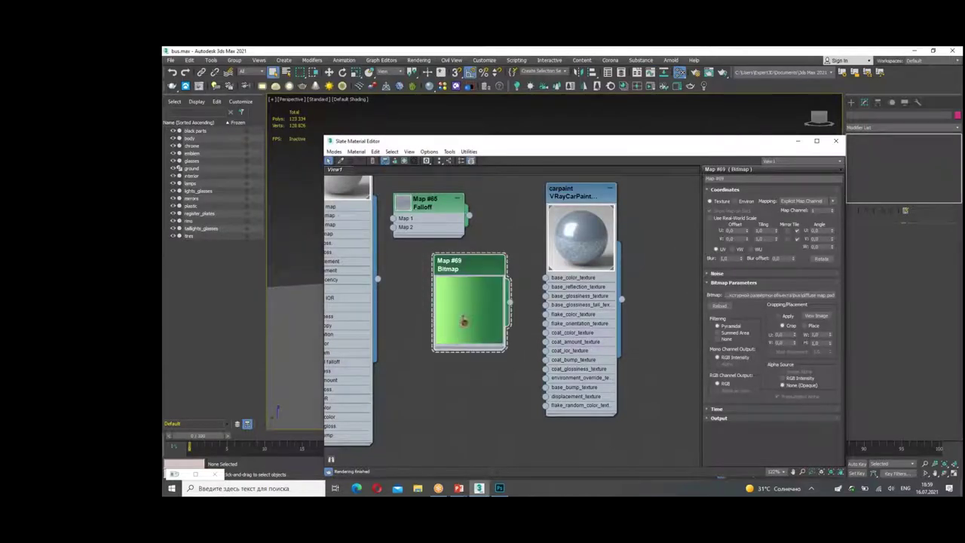
left_click_drag(513, 303, 545, 278)
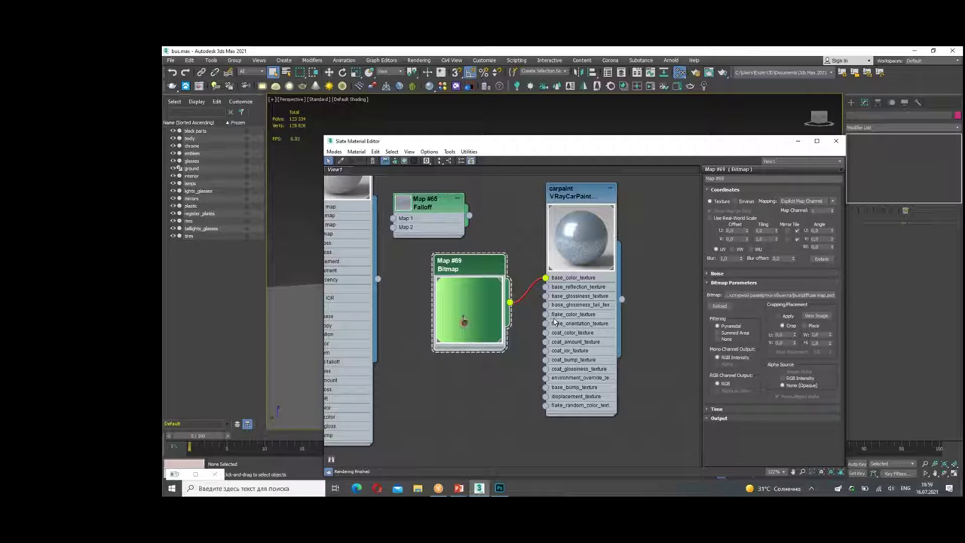
left_click(594, 202)
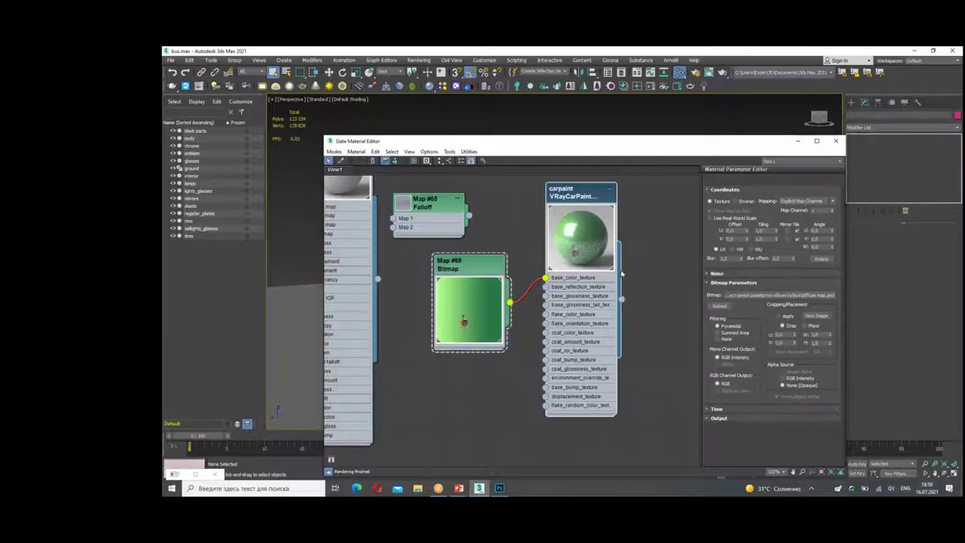
Step: Shift the flake colour hue slightly to pale green and close the Slate Material Editor
left_click(815, 259)
mouse_move(436, 141)
left_mouse_down()
mouse_move(448, 130)
mouse_move(439, 128)
left_mouse_up()
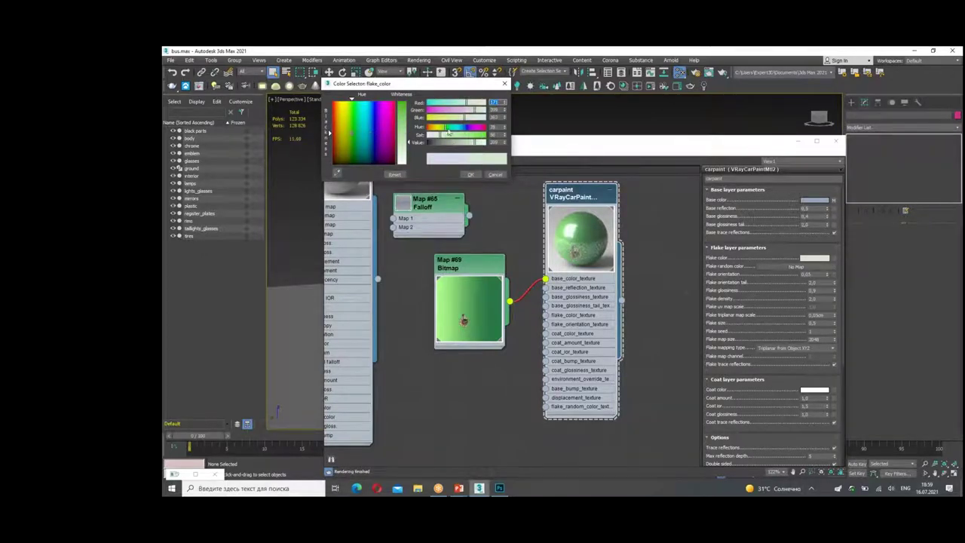
left_click_drag(446, 130, 450, 130)
left_click(471, 174)
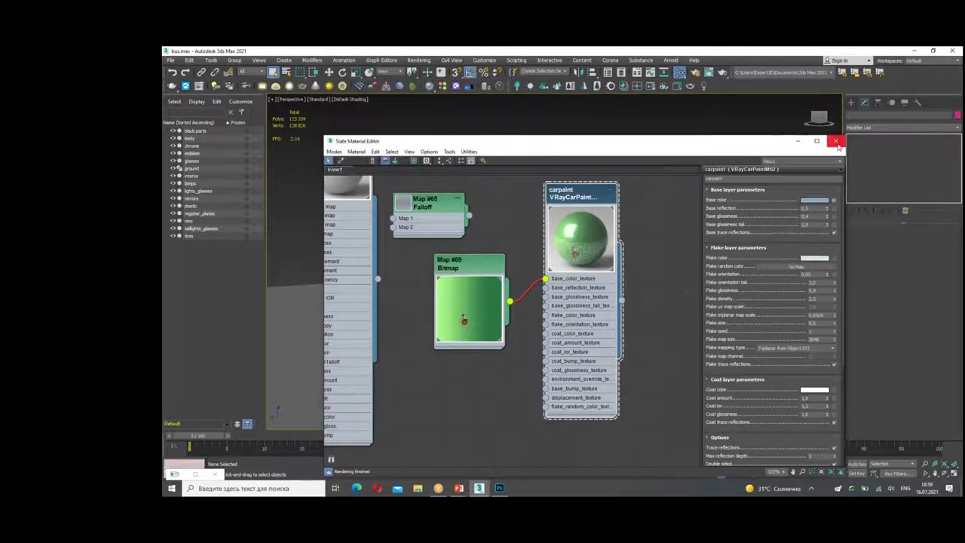
left_click(835, 141)
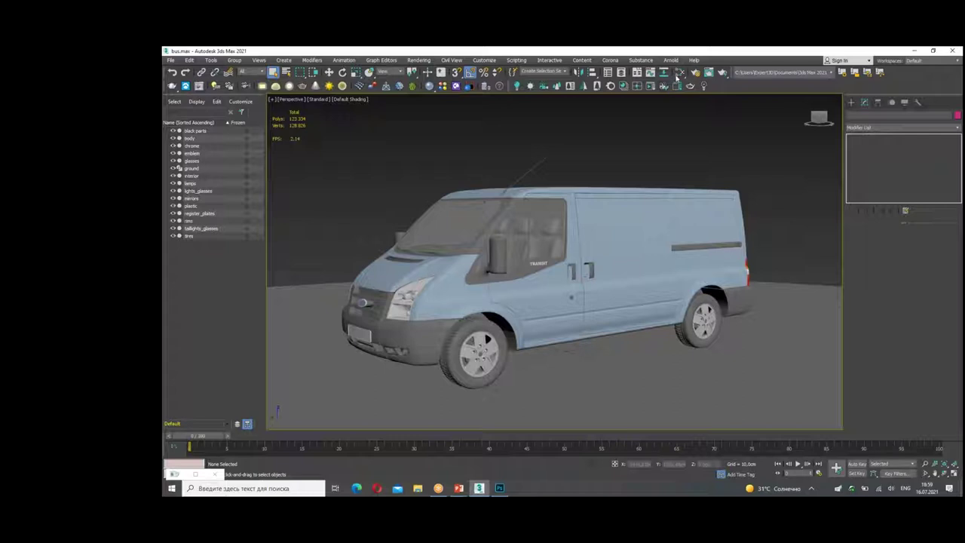
Step: Reopen the Map #69 bitmap node and show its shaded material on the van in the viewport
left_click(677, 76)
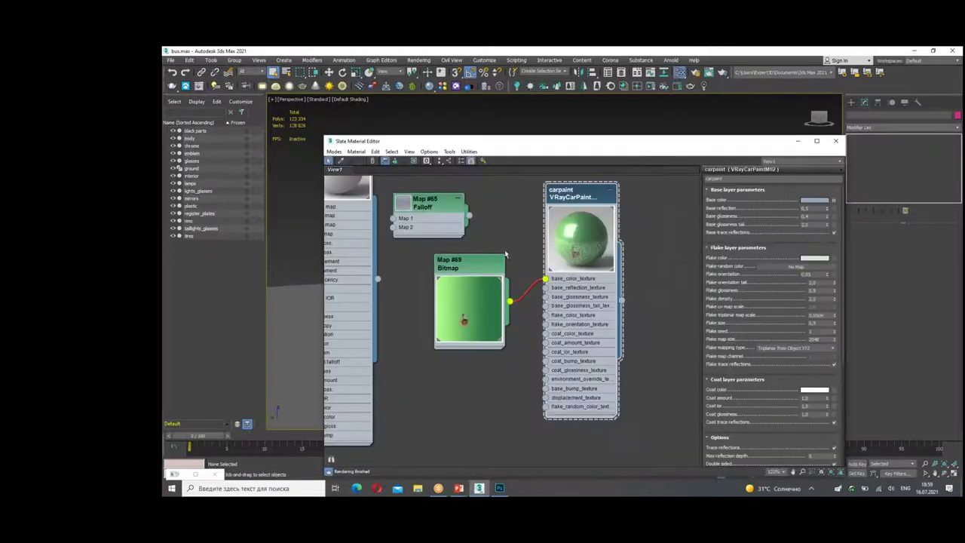
double_click(463, 272)
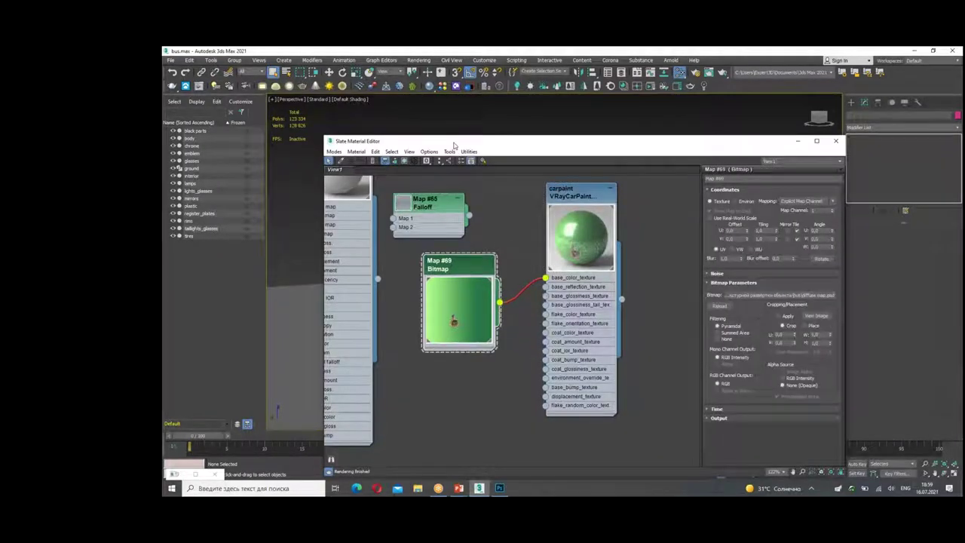
left_click_drag(452, 147, 710, 135)
left_click(662, 150)
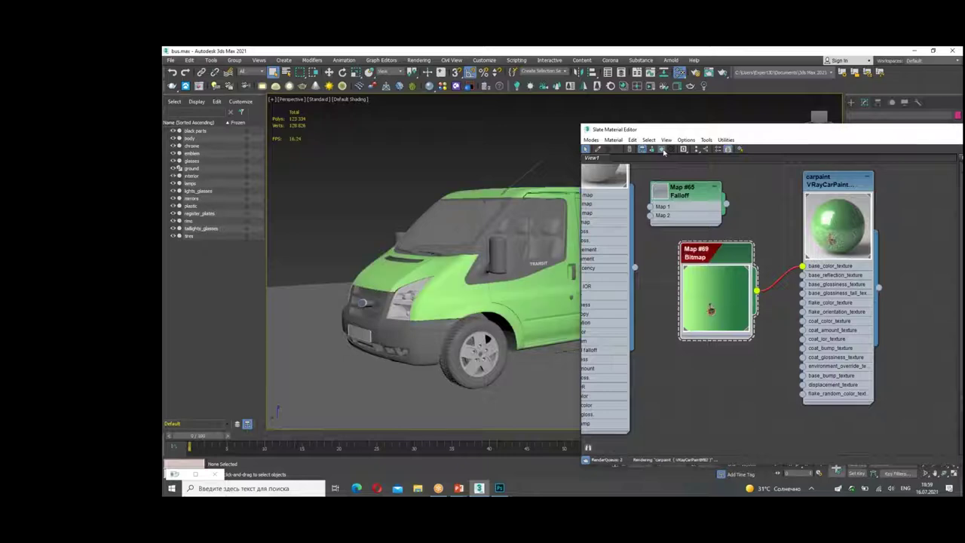
Step: Orbit the van to inspect the Planet Express logo, then switch to Photoshop
left_click_drag(679, 126, 739, 356)
middle_click_drag(573, 302, 663, 302, "alt")
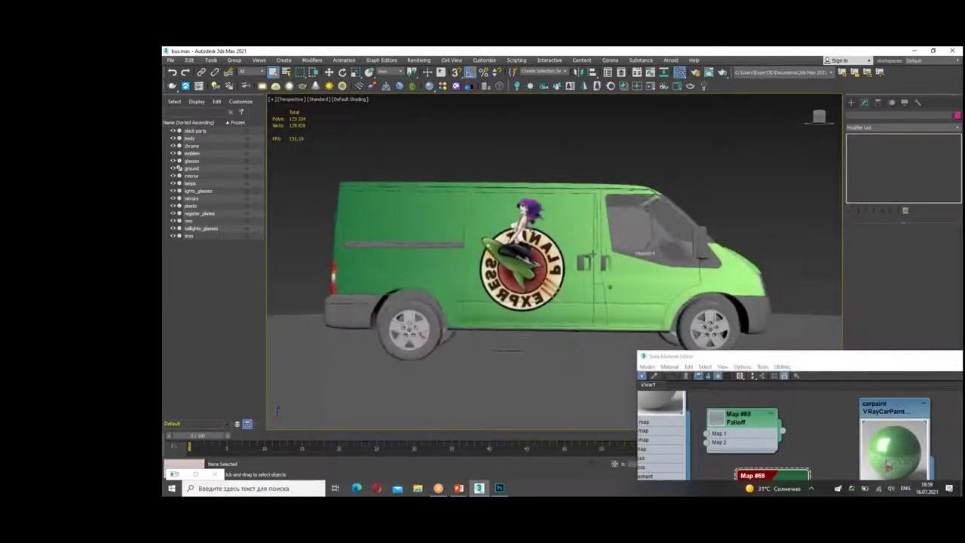
mouse_move(554, 263)
middle_mouse_down("alt")
mouse_move(422, 264)
mouse_move(601, 261)
mouse_move(452, 264)
mouse_move(572, 264)
mouse_move(471, 269)
middle_mouse_up("alt")
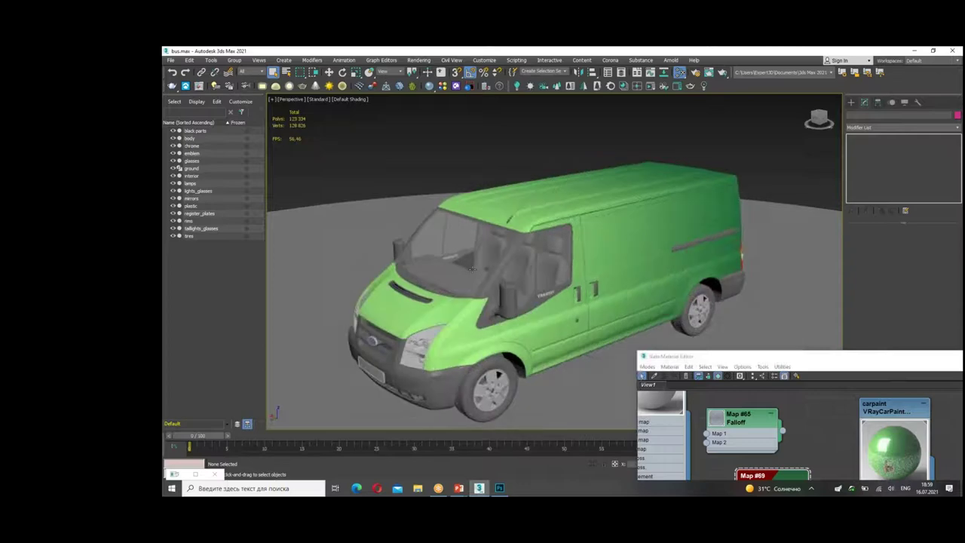
left_click_drag(696, 356, 598, 297)
mouse_move(593, 231)
middle_mouse_down("alt")
mouse_move(520, 230)
mouse_move(595, 231)
mouse_move(573, 230)
mouse_move(570, 272)
mouse_move(736, 289)
middle_mouse_up("alt")
mouse_move(735, 289)
left_mouse_down()
mouse_move(681, 216)
mouse_move(612, 153)
left_mouse_up()
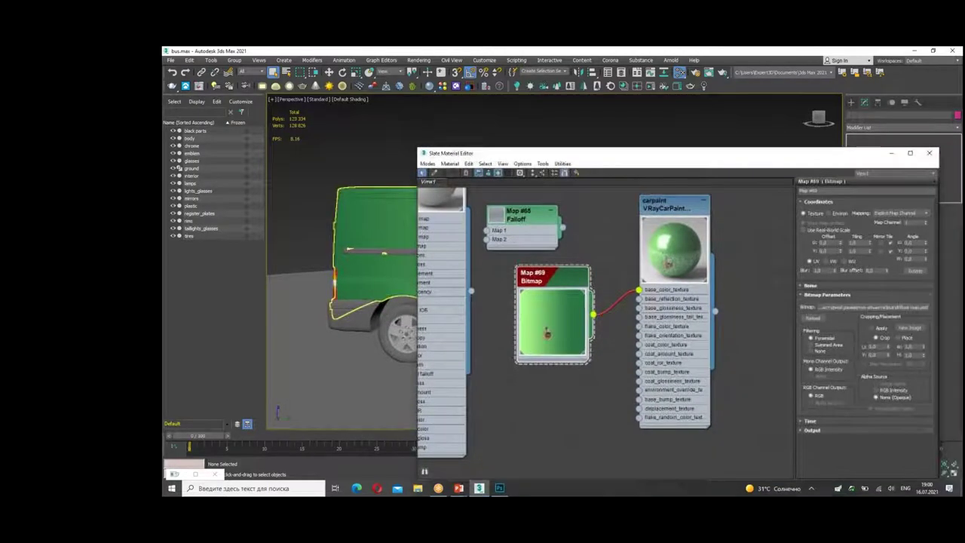
key("alt+Tab")
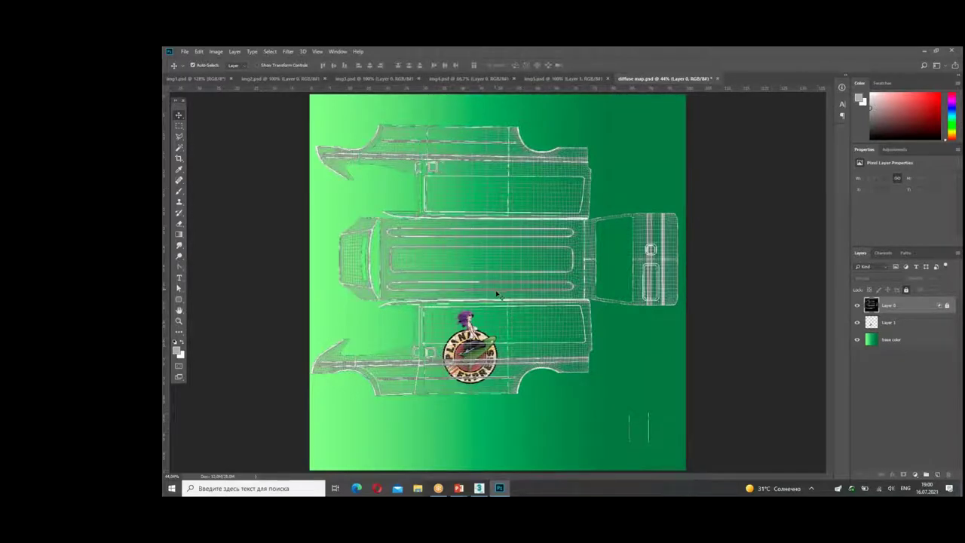
Step: Select Layer 1 of the diffuse map, check the logo, and return to 3ds Max
left_click(888, 323)
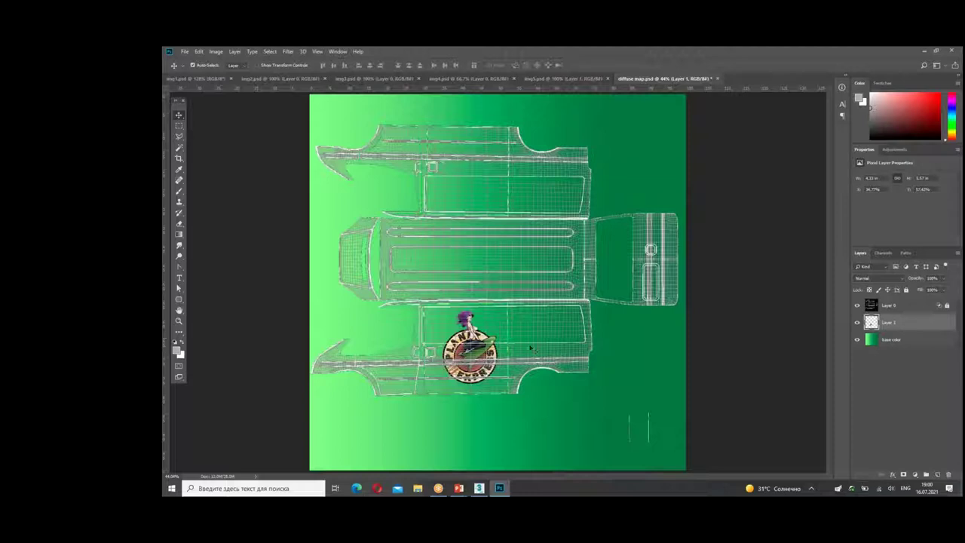
left_click(497, 375)
scroll(497, 373, "up", 1, "alt")
left_click(479, 488)
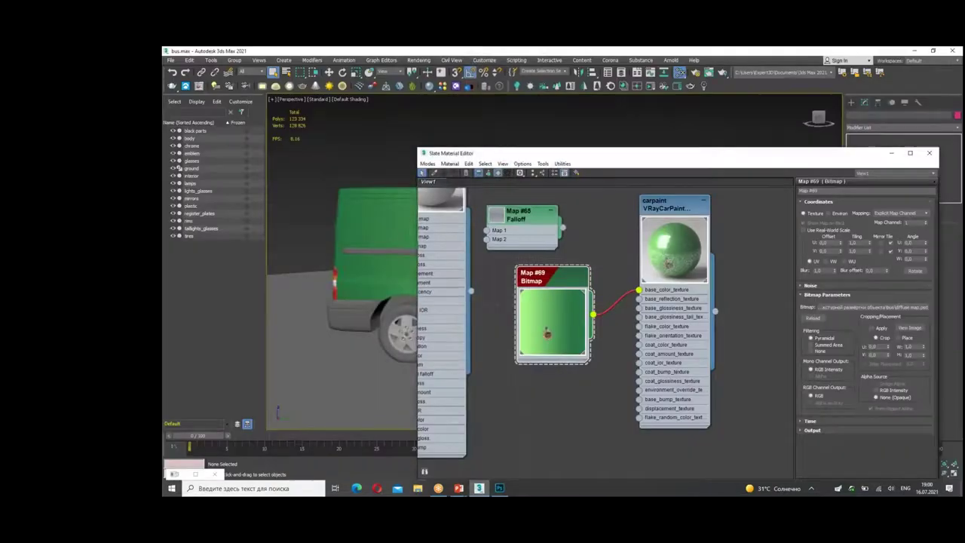
Step: Close the Slate Material Editor, select the van body, and open its Unwrap UVW editor
left_click_drag(724, 155, 670, 359)
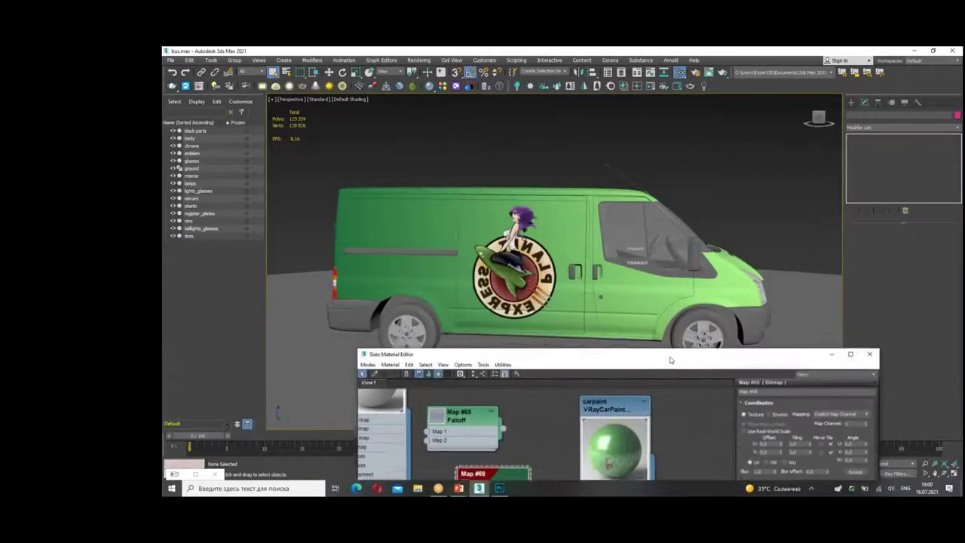
left_click_drag(675, 365, 658, 330)
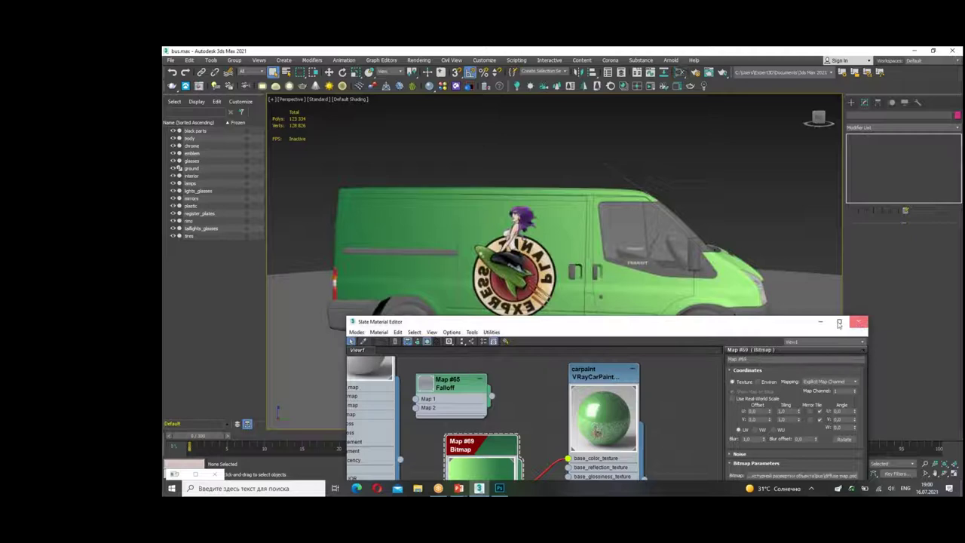
left_click(860, 322)
left_click(592, 259)
scroll(870, 317, "down", 3)
left_click(902, 322)
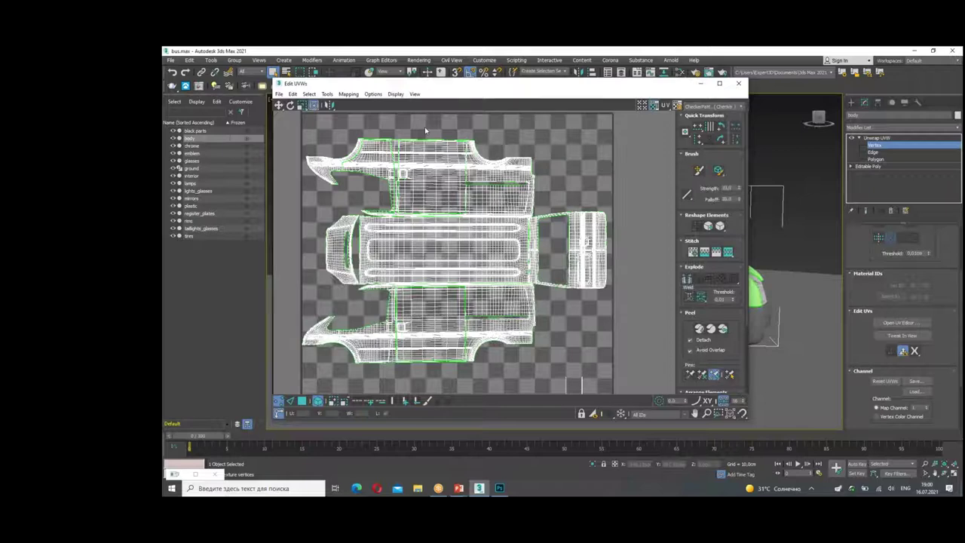
Step: Set Map #69 as the UV editor background in place of the checker pattern
left_click(701, 106)
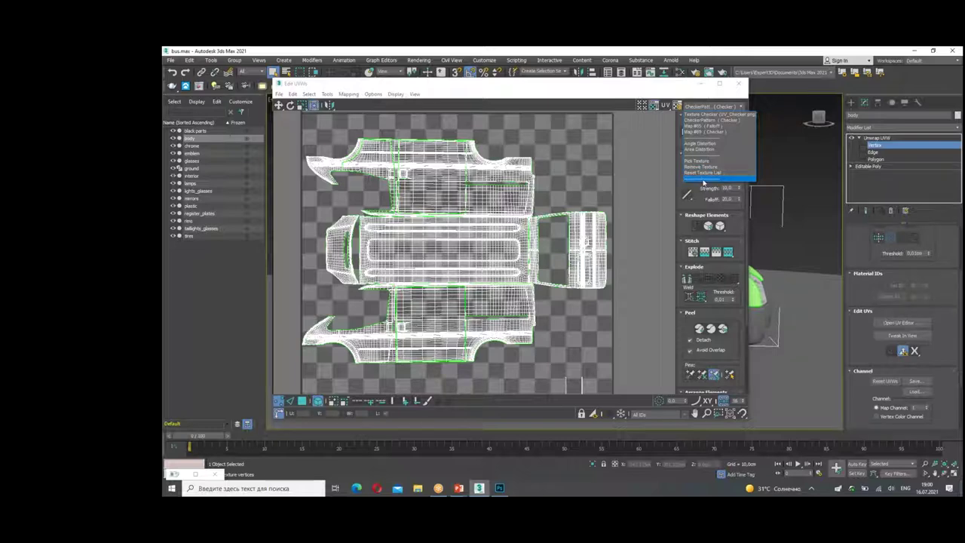
left_click(705, 174)
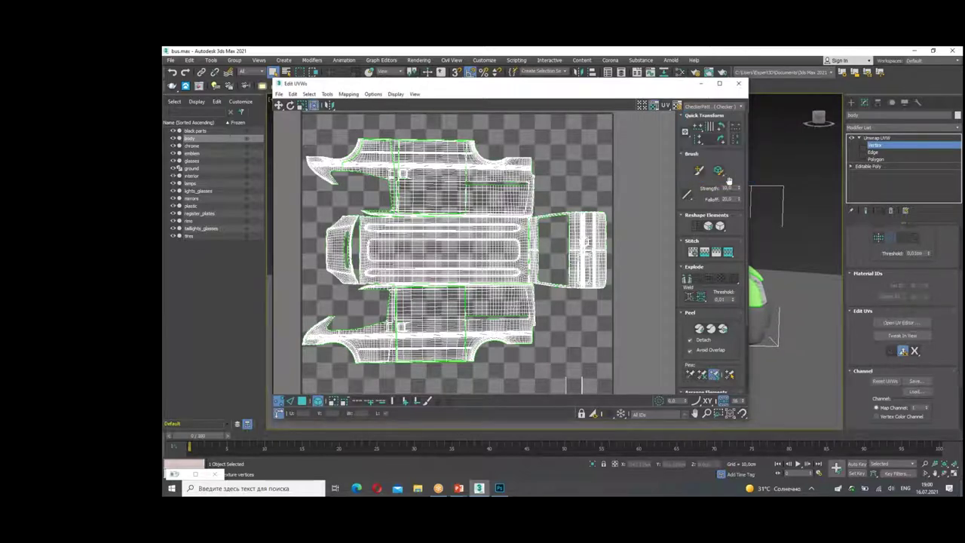
left_click(708, 107)
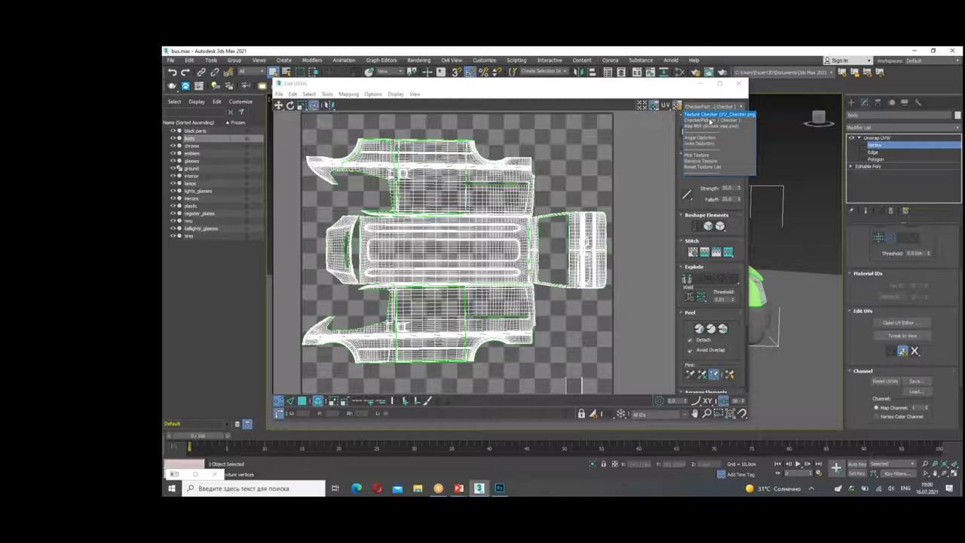
left_click(716, 126)
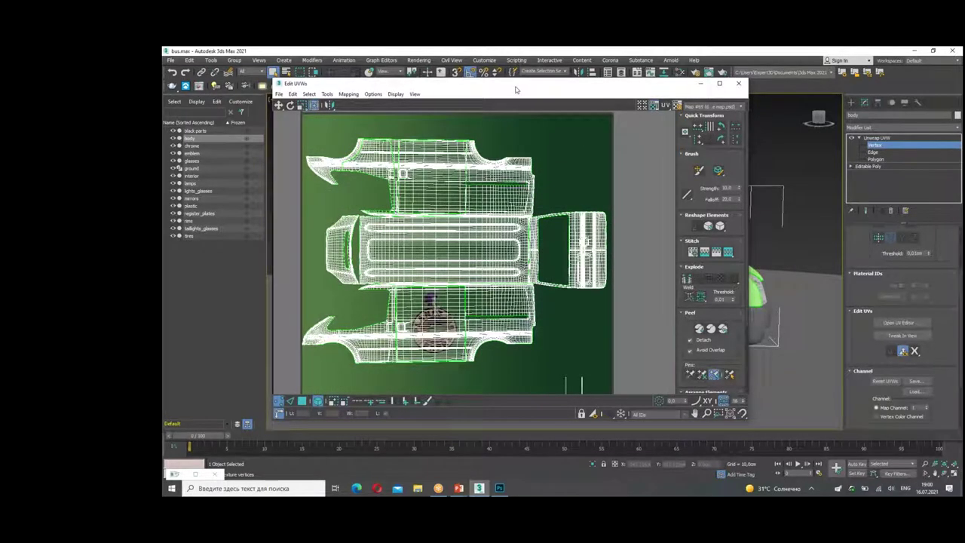
Step: Check the van's emblem side, then select the lower side panel's UV shell in polygon mode
left_click_drag(515, 90, 768, 217)
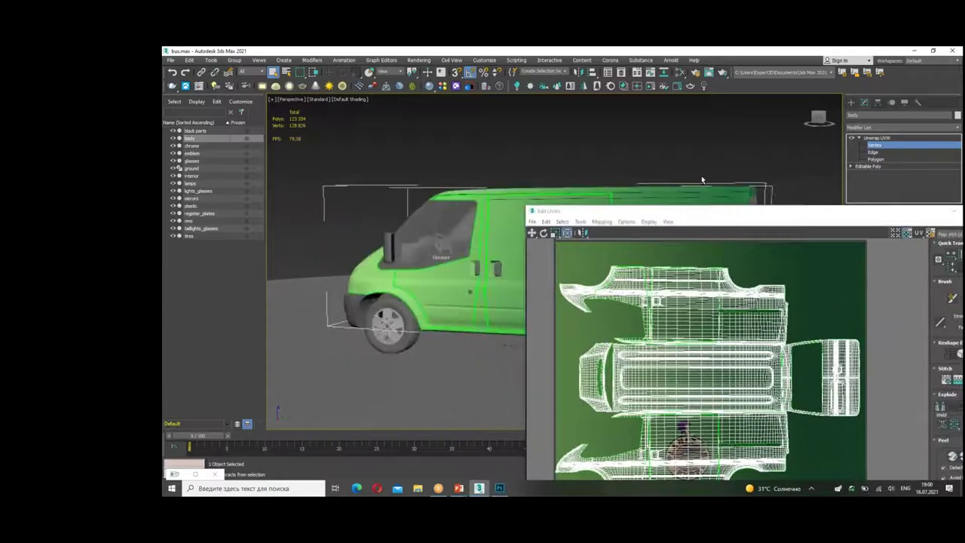
middle_click_drag(701, 179, 577, 183, "alt")
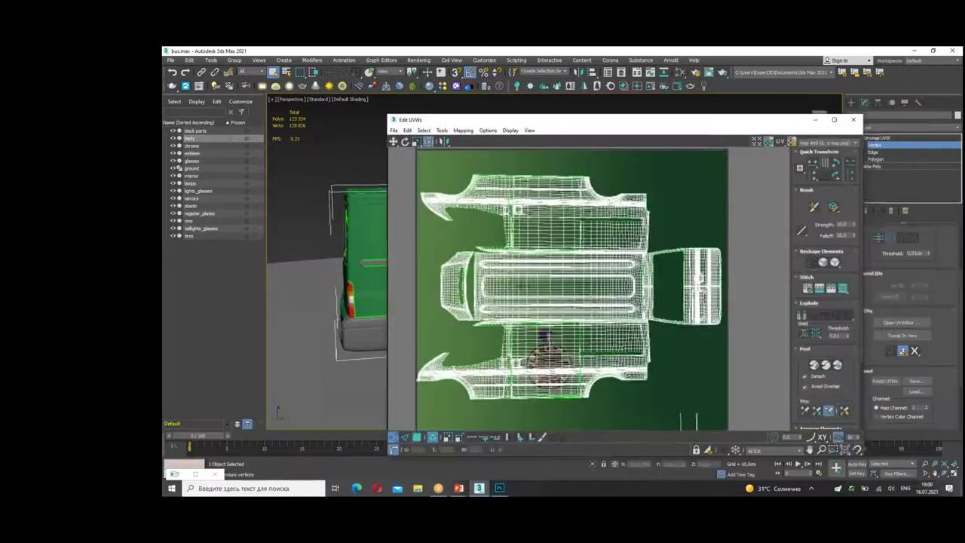
scroll(546, 347, "up", 3)
scroll(546, 346, "down", 3)
middle_click_drag(557, 301, 569, 279)
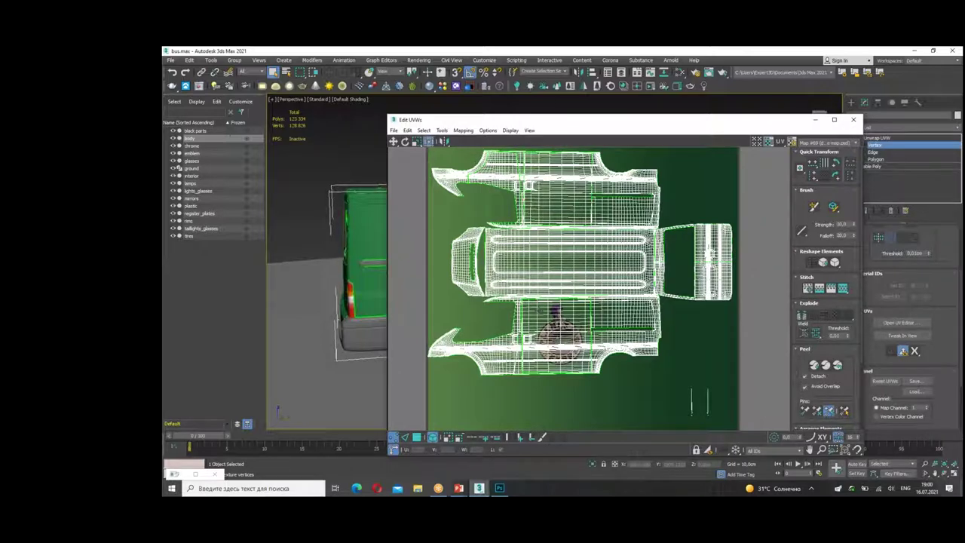
left_click(554, 310)
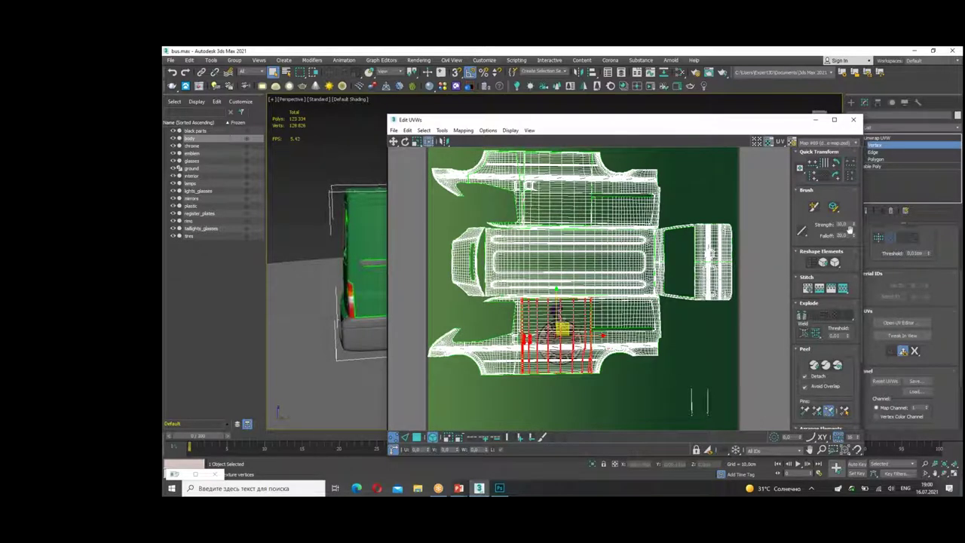
key("3")
left_click(573, 189)
left_click_drag(668, 384, 402, 309)
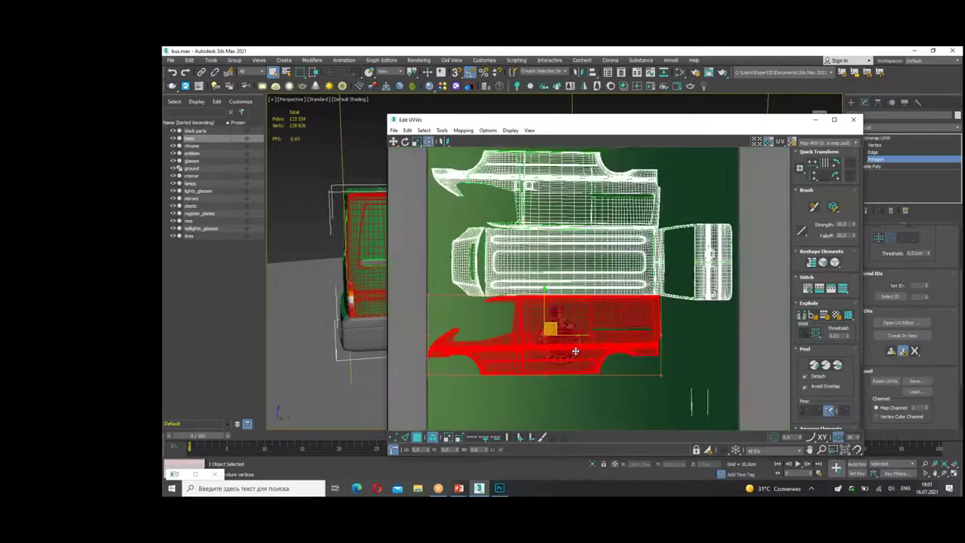
Step: Move the lower side shell to the top edge and flip the upper side shell vertically below it
middle_click_drag(588, 359, 591, 384)
mouse_move(591, 385)
left_mouse_down()
mouse_move(588, 140)
mouse_move(589, 150)
left_mouse_up()
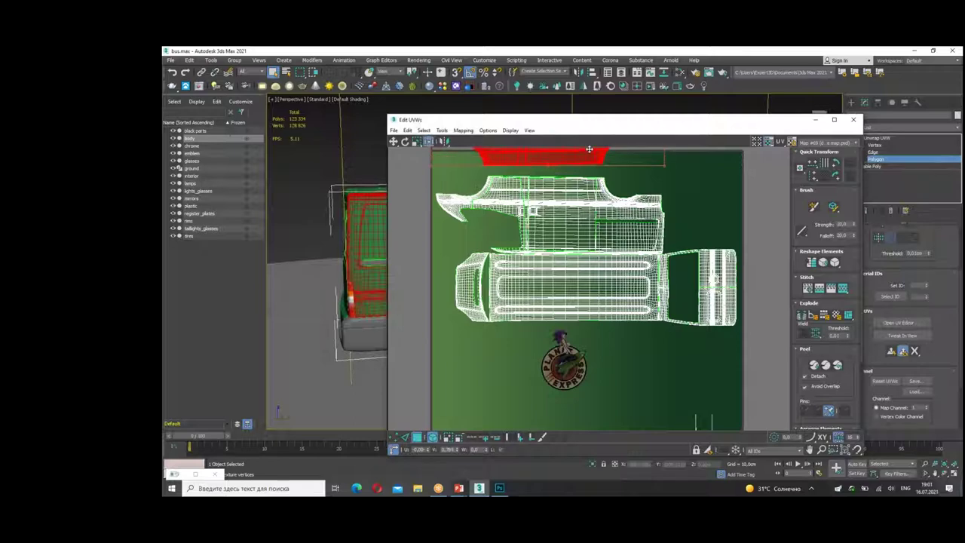
left_click(577, 209)
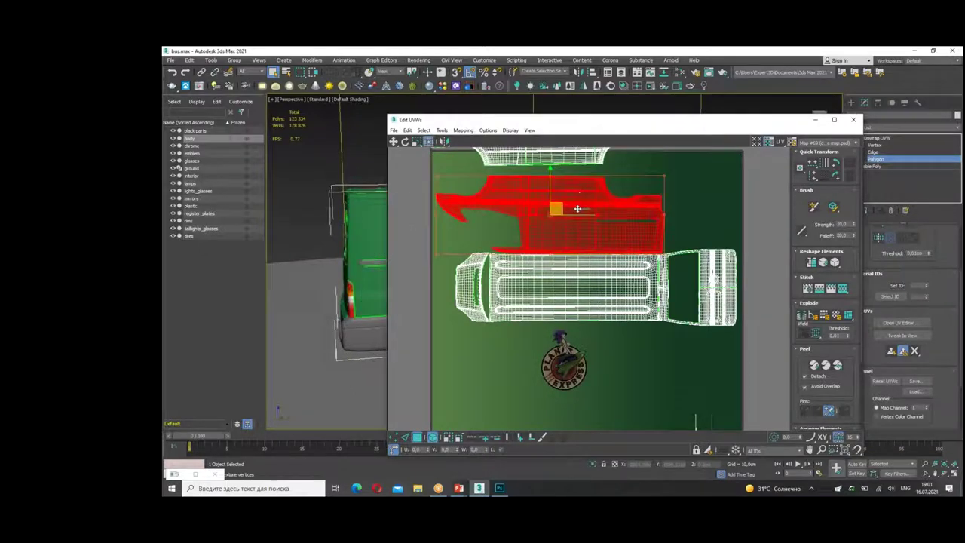
left_click_drag(574, 191, 574, 342)
left_click(444, 142)
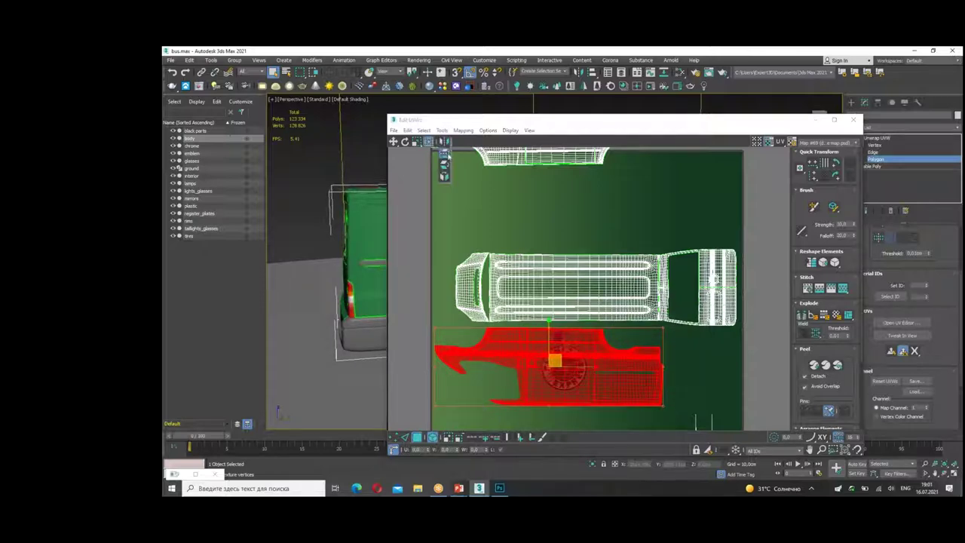
left_click(444, 163)
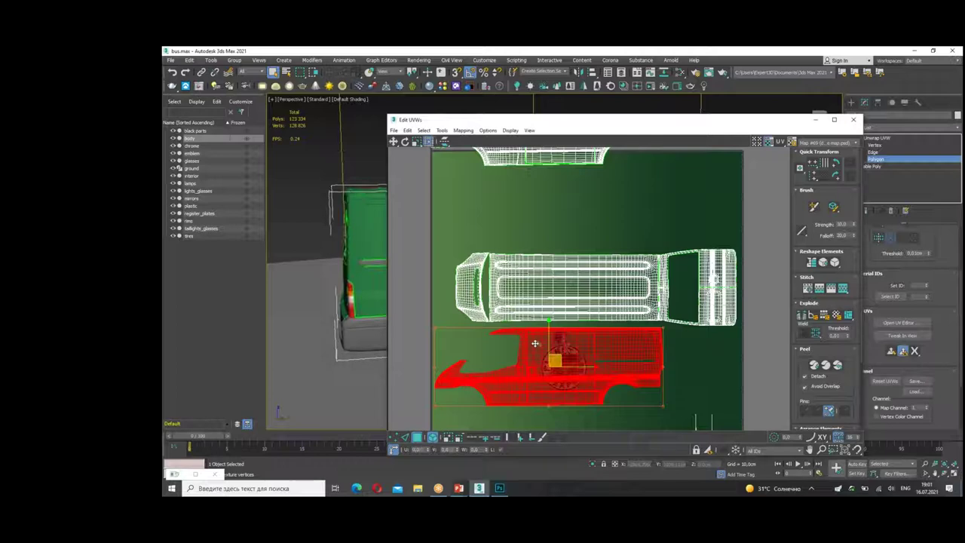
left_click_drag(533, 339, 533, 336)
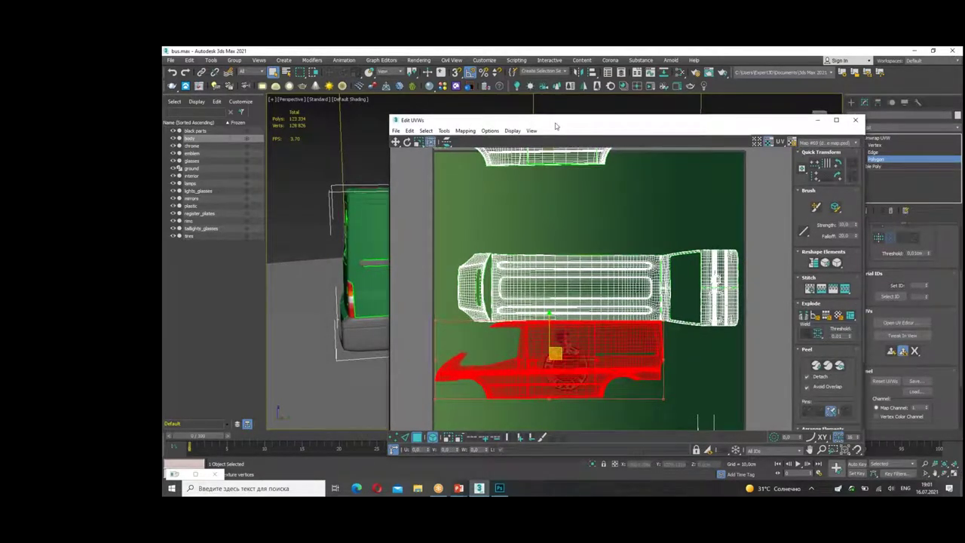
Step: Flip the top side-body shell vertically and move it down onto the texture
left_click_drag(548, 126, 852, 283)
mouse_move(527, 248)
middle_mouse_down("alt")
mouse_move(640, 247)
mouse_move(528, 248)
middle_mouse_up("alt")
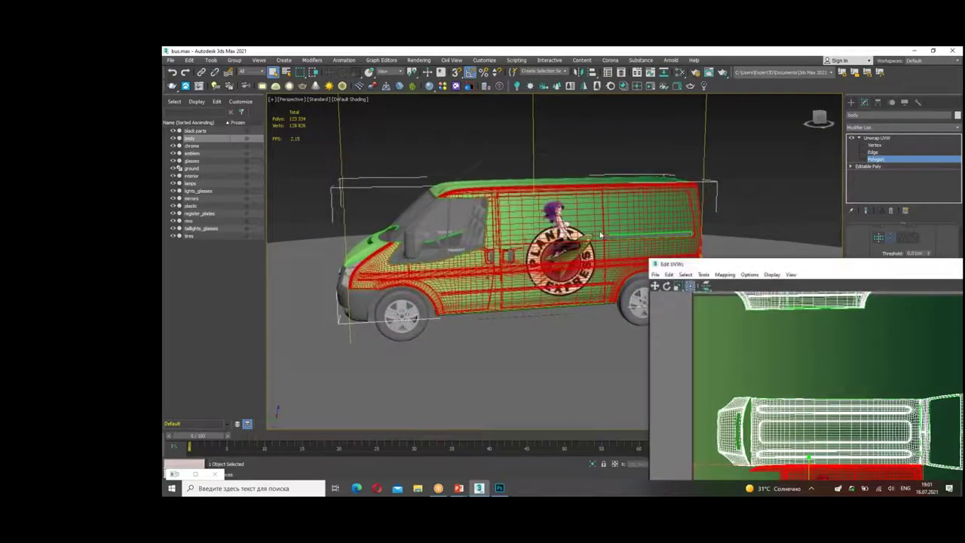
left_click_drag(721, 281, 431, 163)
scroll(603, 339, "down", 2)
left_click(588, 256)
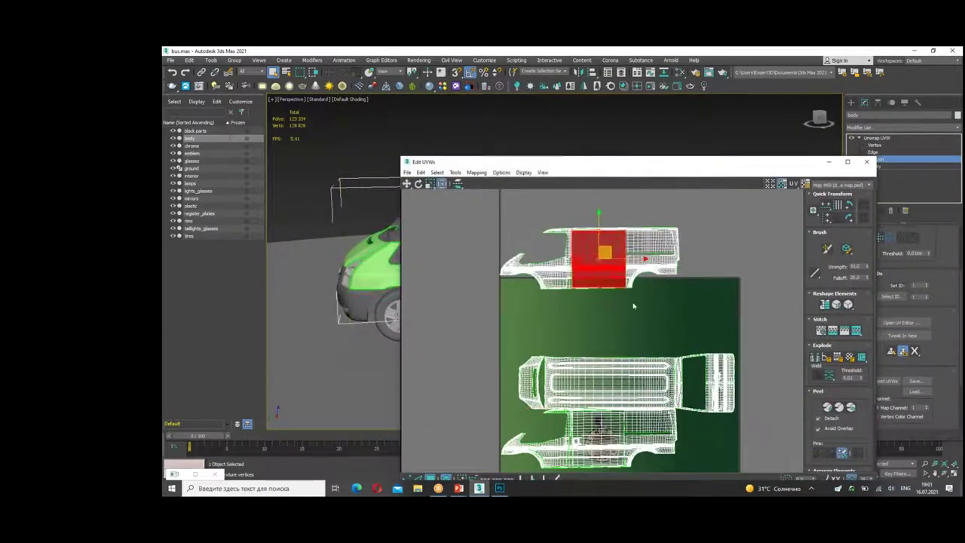
left_click(457, 184)
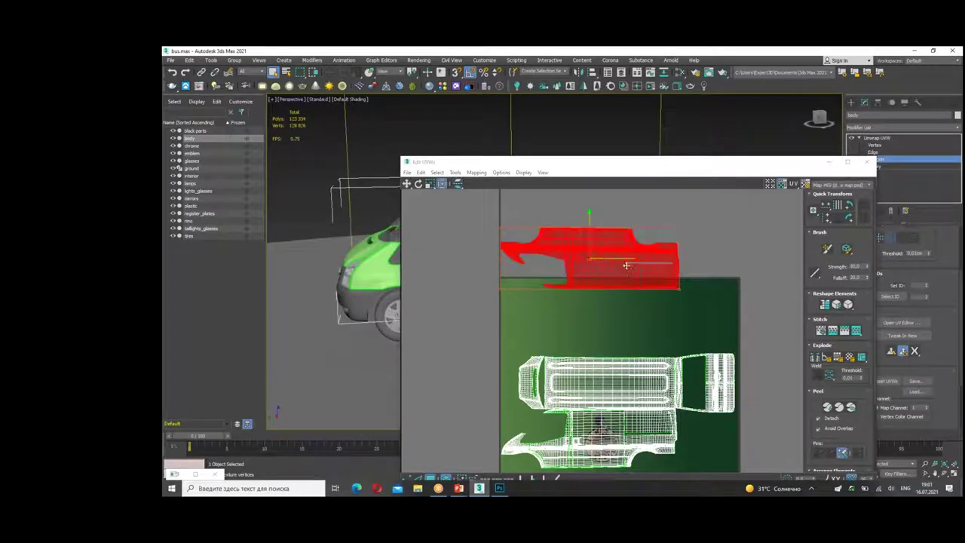
left_click_drag(624, 273, 623, 349)
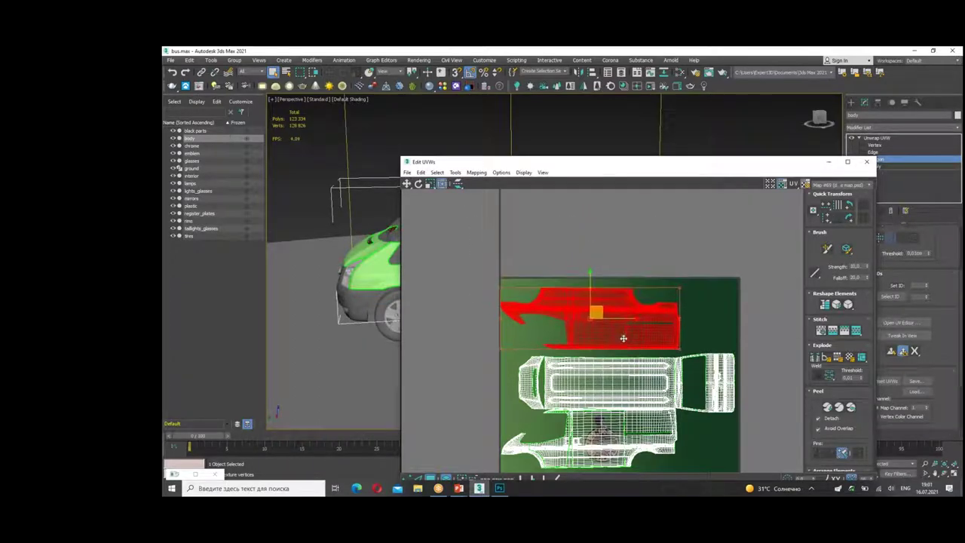
Step: Fine-tune the bus-side shell's position, close the UV editor, and return Unwrap UVW to top level
scroll(678, 361, "up", 3)
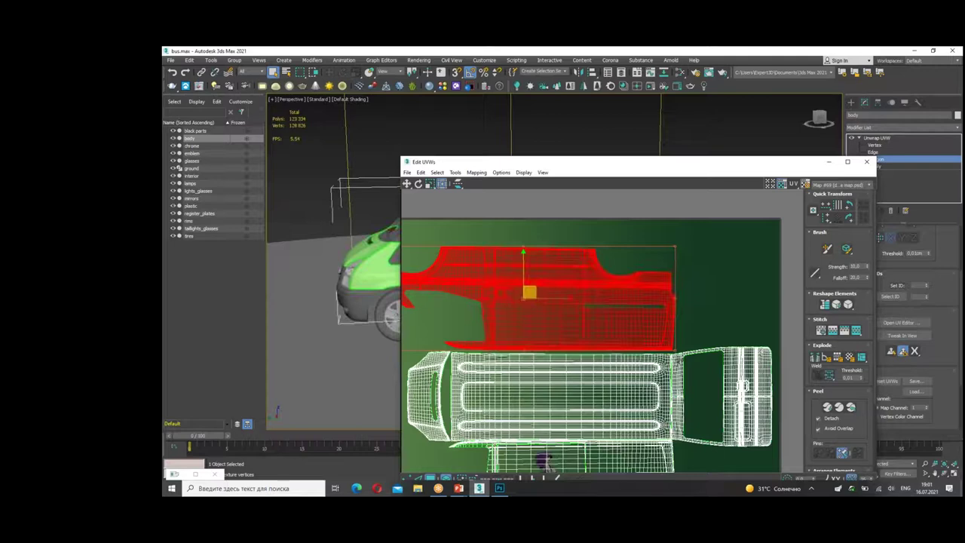
scroll(643, 319, "up", 3)
left_click_drag(642, 323, 643, 357)
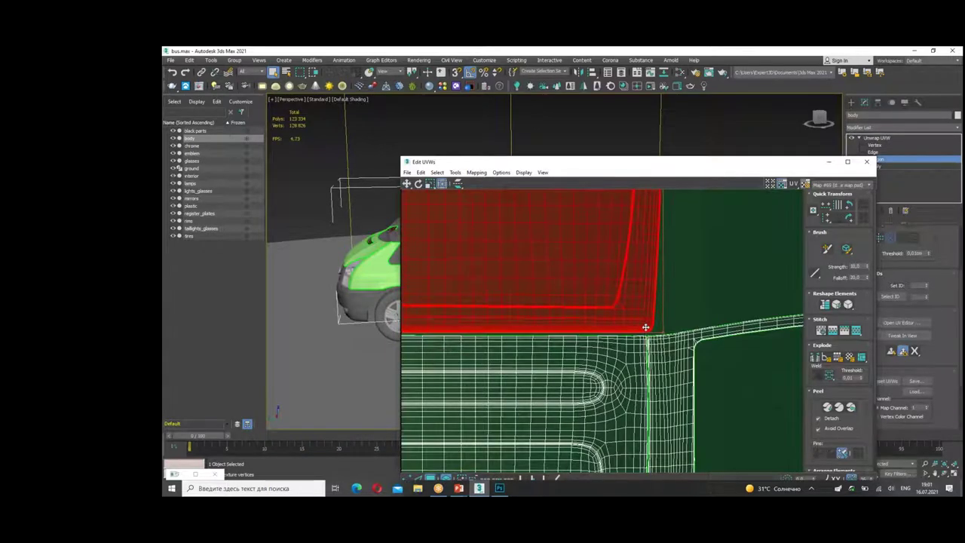
scroll(642, 357, "down", 2)
scroll(642, 357, "down", 4)
scroll(652, 360, "up", 3)
scroll(658, 361, "up", 2)
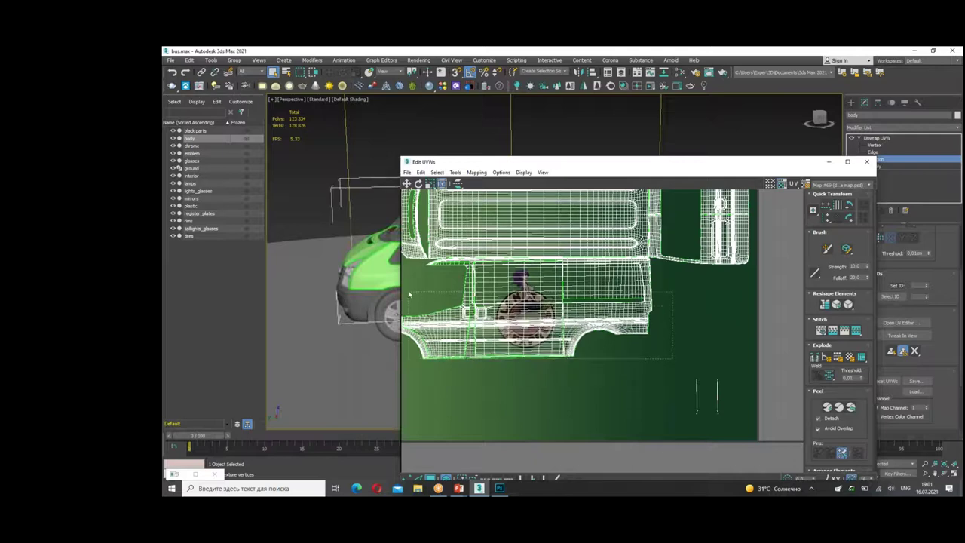
left_click(643, 268)
scroll(643, 268, "up", 1)
scroll(643, 268, "up", 2)
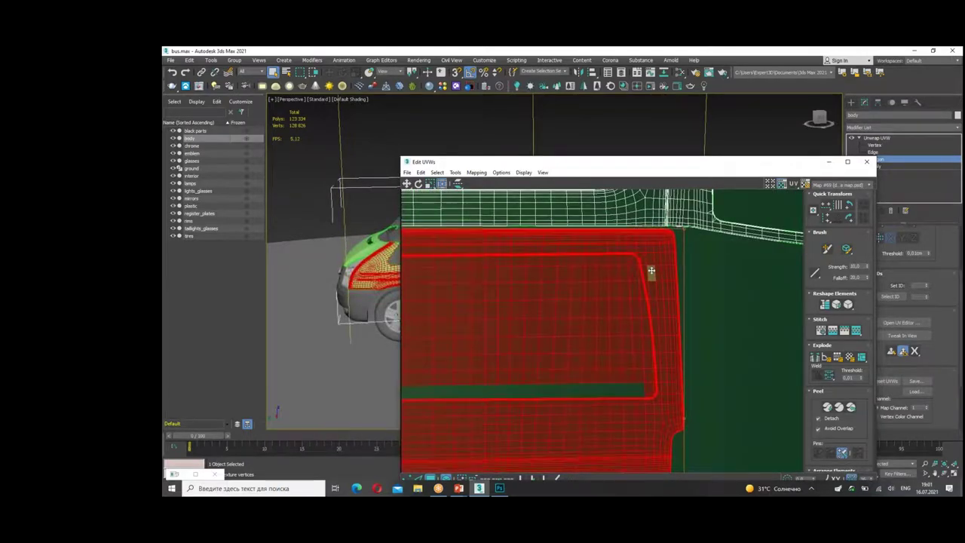
scroll(652, 269, "down", 1)
scroll(653, 269, "down", 1)
scroll(652, 269, "down", 2)
middle_click_drag(652, 269, 654, 291)
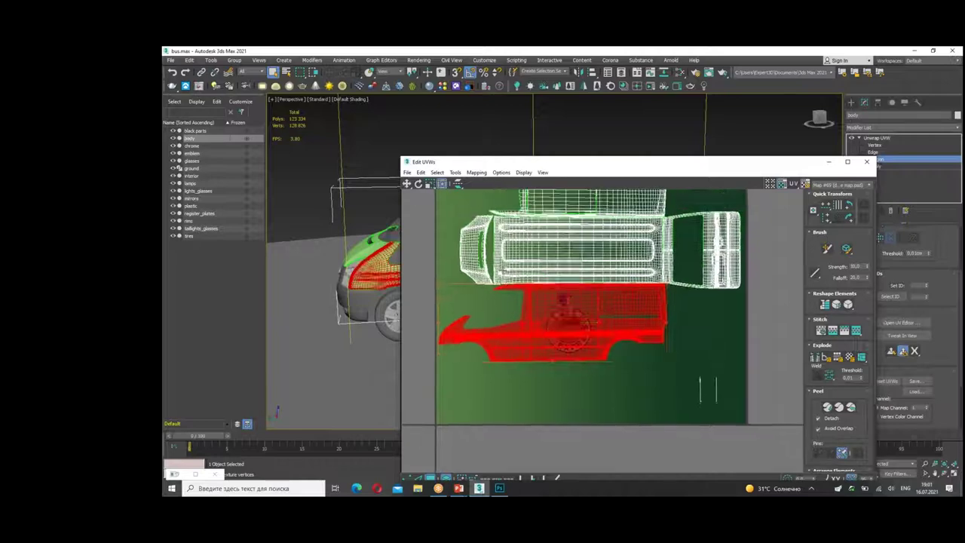
left_click(868, 160)
left_click(876, 137)
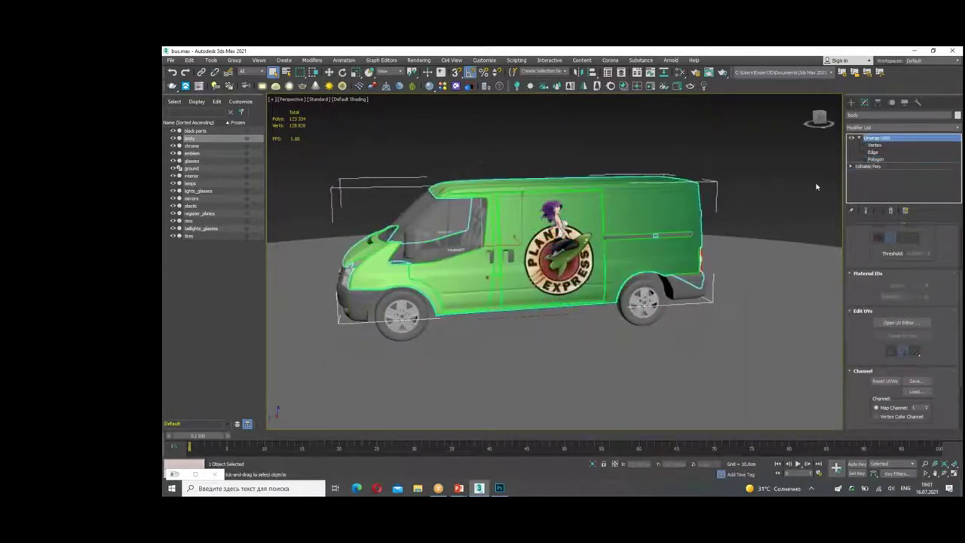
Step: Deselect the van body, orbit around it to review the logo, then bring Photoshop's diffuse map forward
left_click(766, 208)
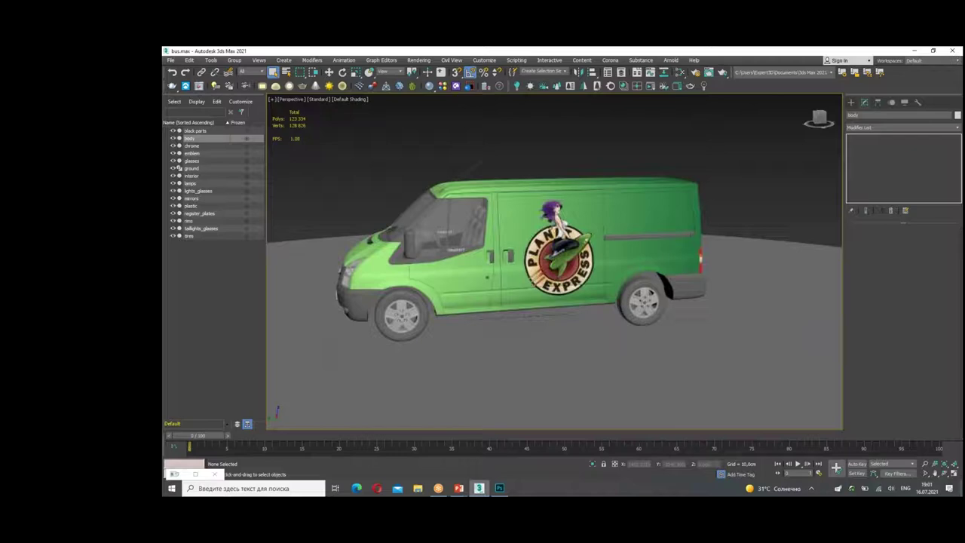
middle_click_drag(766, 209, 654, 234, "alt")
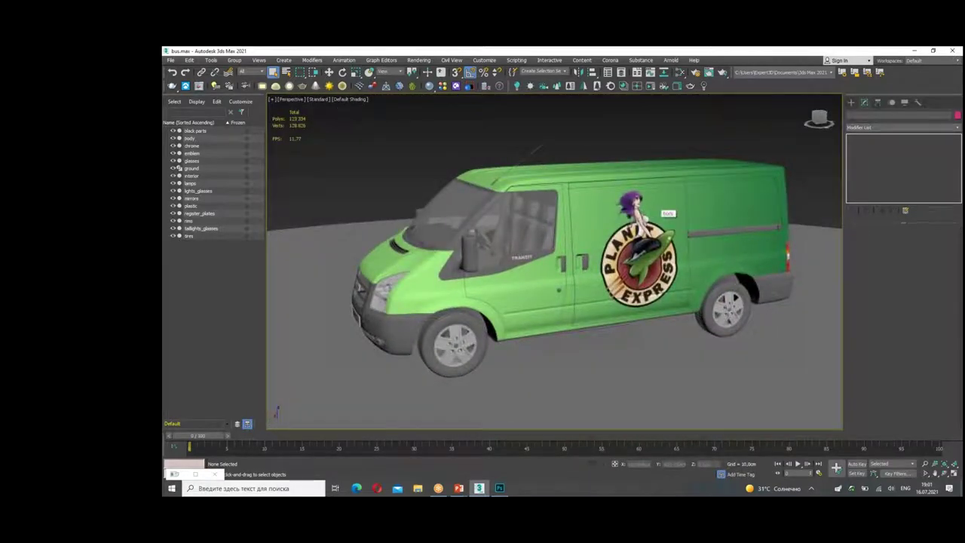
mouse_move(499, 488)
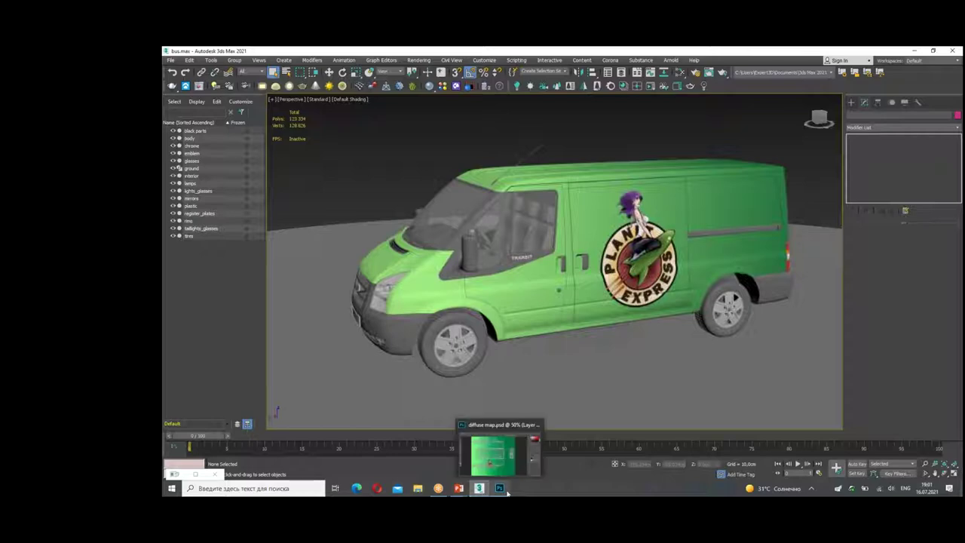
mouse_move(539, 319)
middle_mouse_down("alt")
mouse_move(668, 313)
mouse_move(691, 300)
mouse_move(433, 317)
middle_mouse_up("alt")
middle_click_drag(537, 326, 537, 326, "alt")
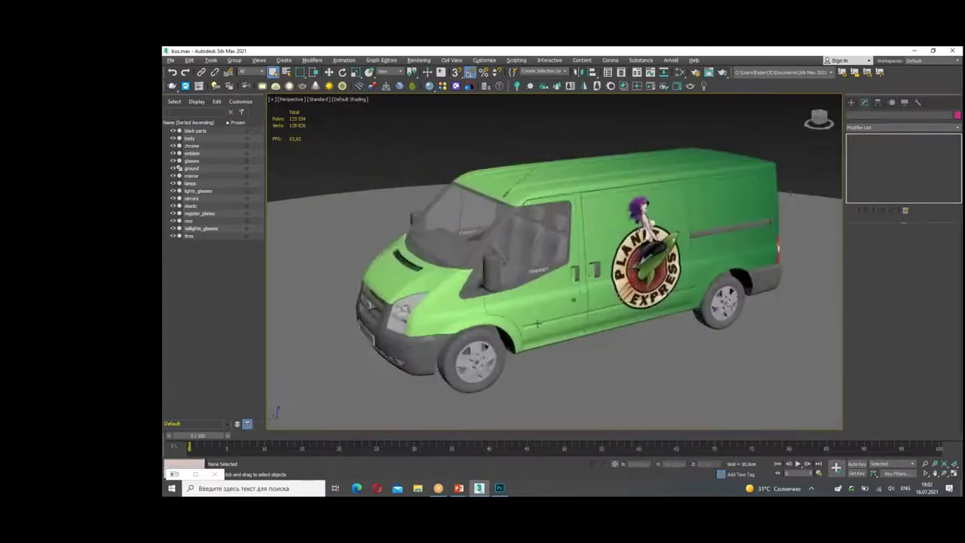
left_click(497, 486)
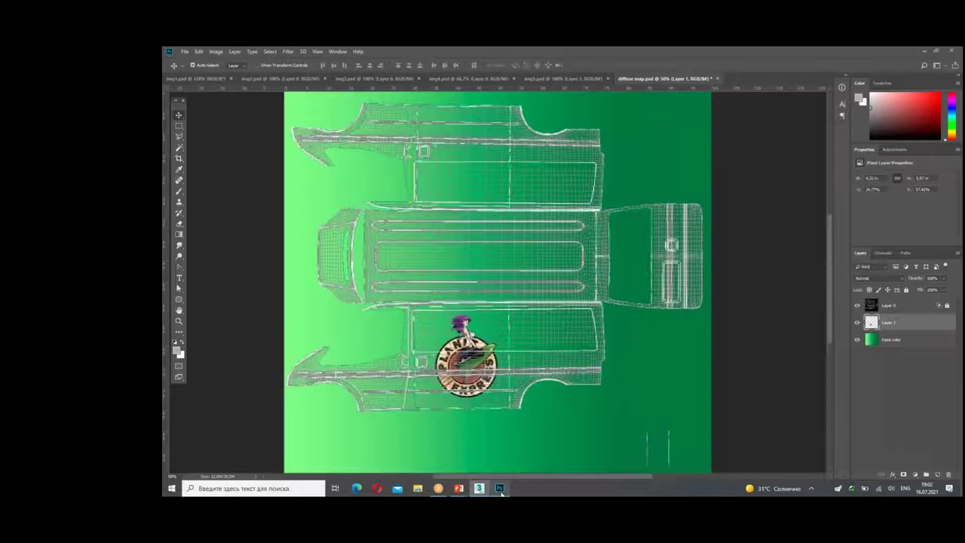
Step: Copy img5.psd's teal spaceship into the diffuse map, rotated horizontal and enlarged on the top panel
left_click(555, 80)
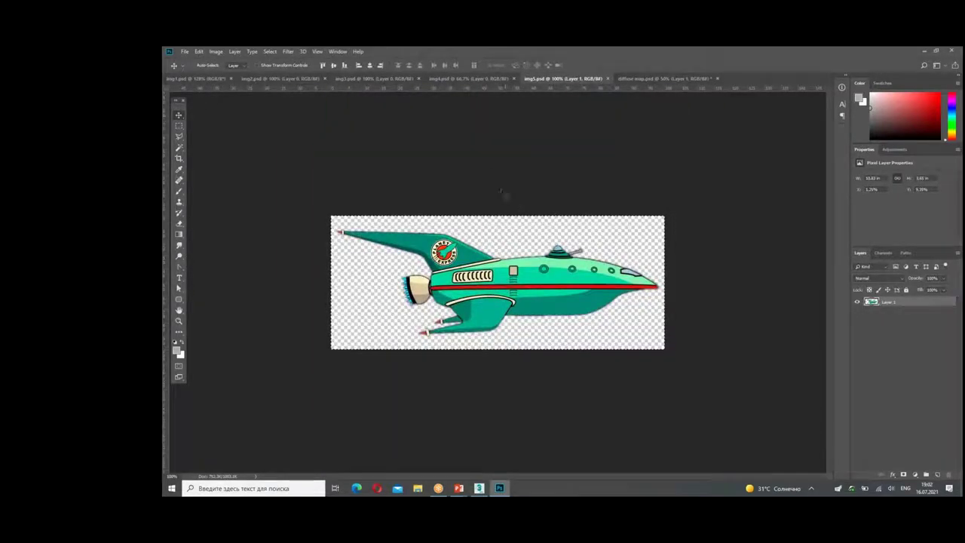
left_click_drag(491, 99, 589, 196)
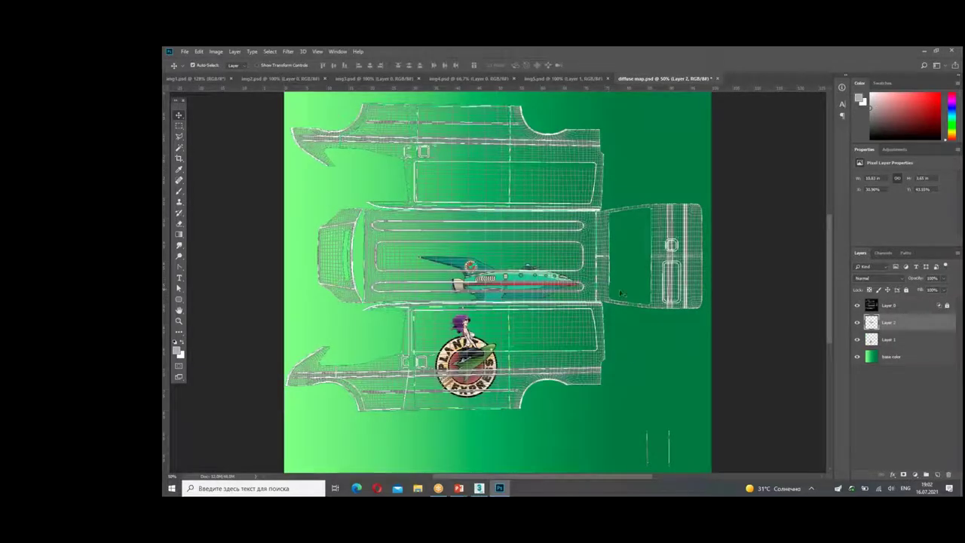
left_click_drag(513, 291, 511, 179)
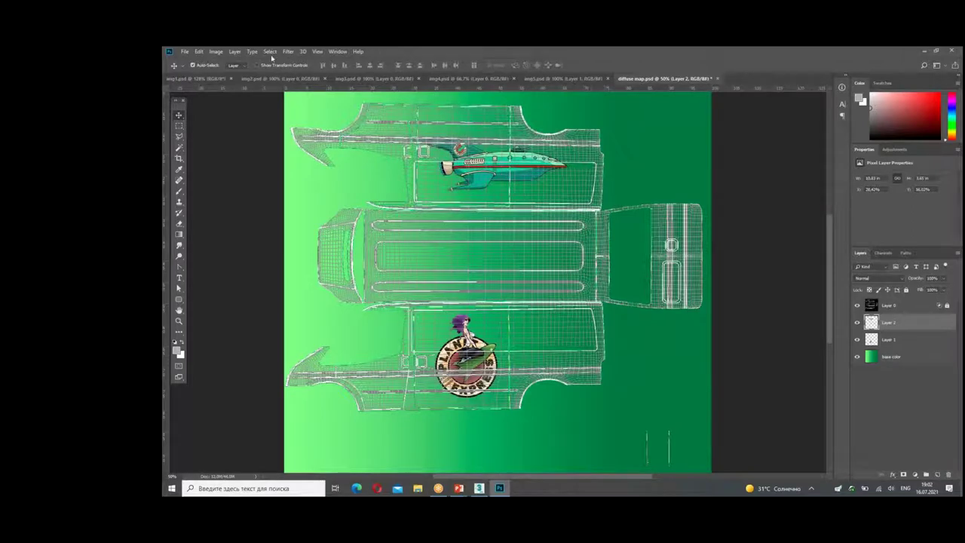
key("ctrl+t")
mouse_move(588, 215)
left_mouse_down()
mouse_move(371, 129)
mouse_move(411, 104)
left_mouse_up()
mouse_move(456, 159)
left_mouse_down()
mouse_move(471, 175)
mouse_move(456, 172)
left_mouse_up()
mouse_move(576, 192)
left_mouse_down()
mouse_move(611, 198)
mouse_move(410, 174)
left_mouse_up()
left_click_drag(600, 204, 604, 202)
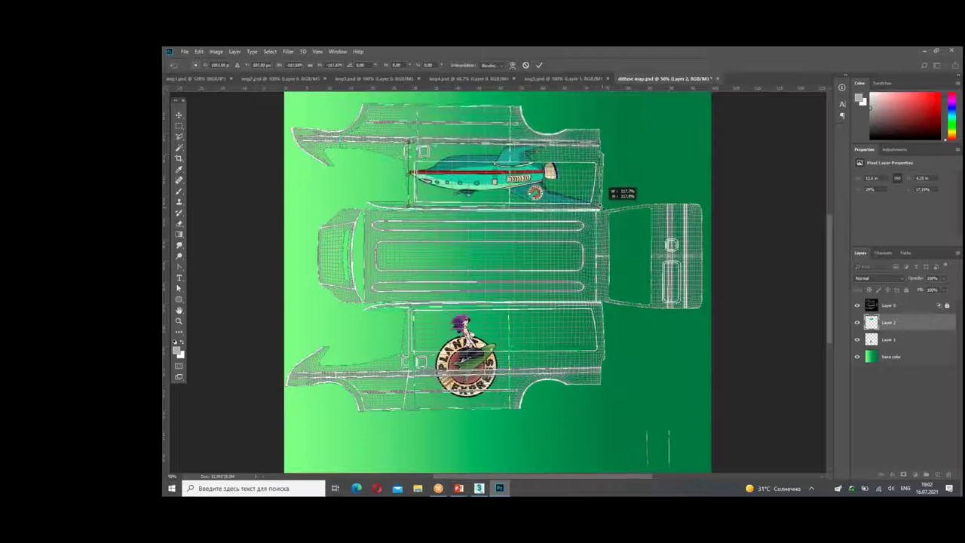
left_click_drag(520, 172, 515, 163)
key("Return")
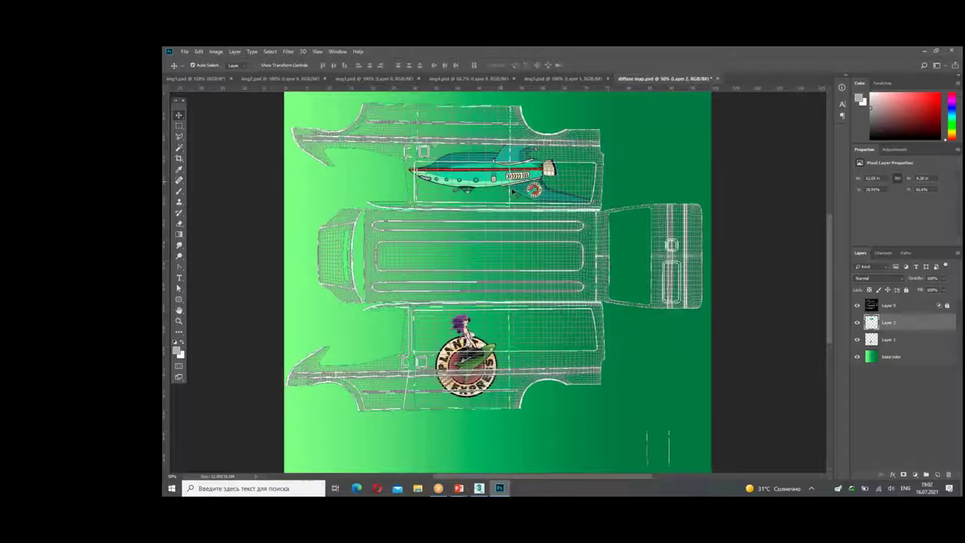
Step: Hide the UV wireframe layer and save diffuse map.psd
left_click(856, 304)
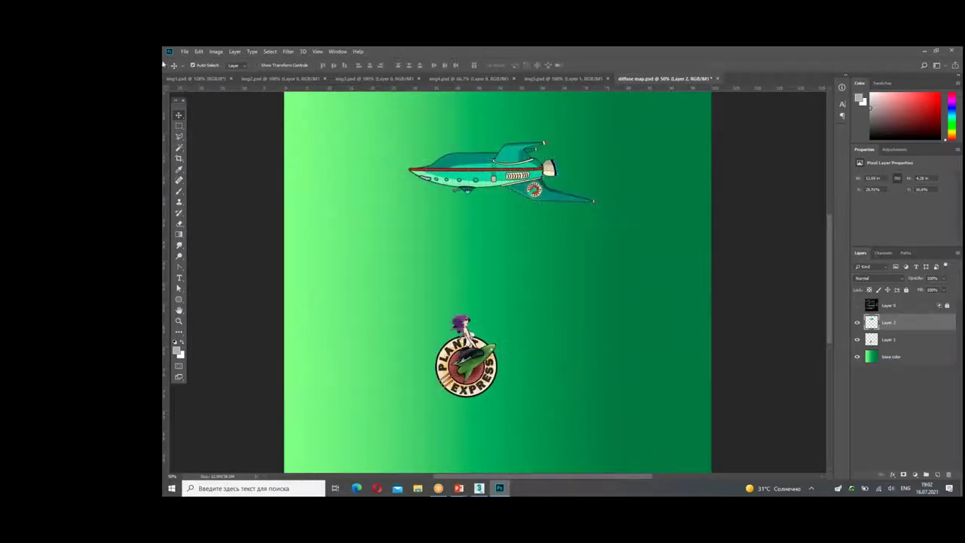
left_click(184, 51)
left_click(196, 136)
Step: Orbit the van in 3ds Max to check the spaceship on its side, then return to Photoshop
left_click(479, 488)
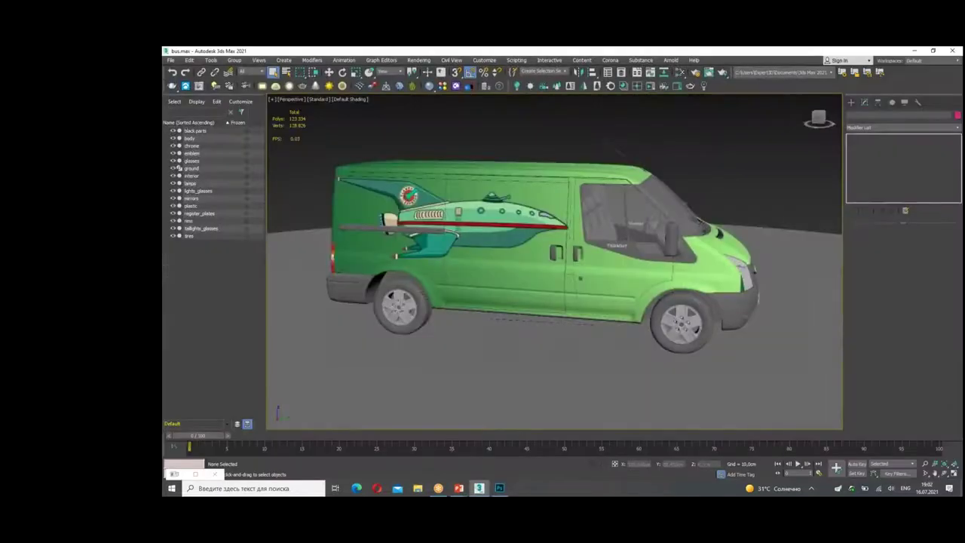
middle_click_drag(527, 263, 467, 264, "alt")
middle_click_drag(527, 325, 551, 322, "alt")
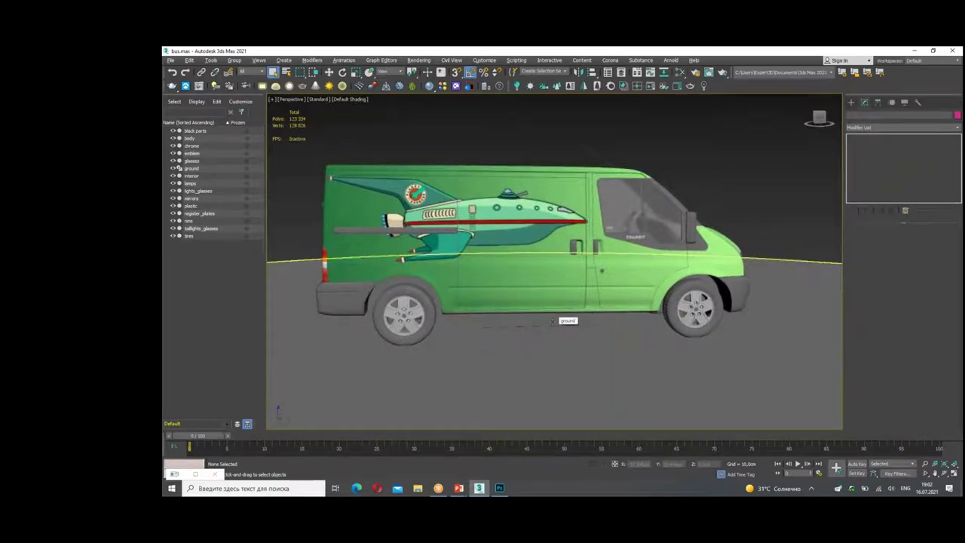
mouse_move(552, 322)
middle_mouse_down("alt")
mouse_move(709, 292)
mouse_move(483, 325)
mouse_move(494, 323)
middle_mouse_up("alt")
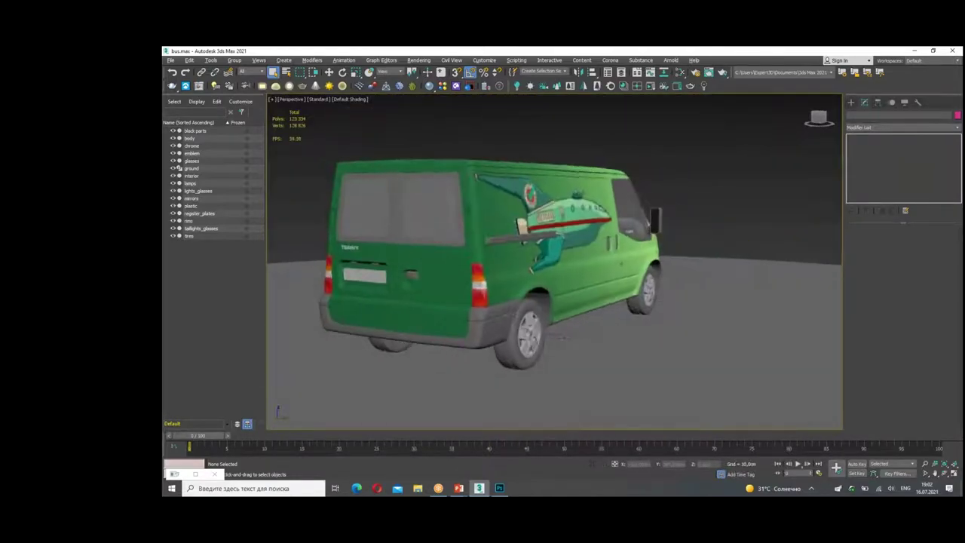
middle_click_drag(628, 319, 573, 325, "alt")
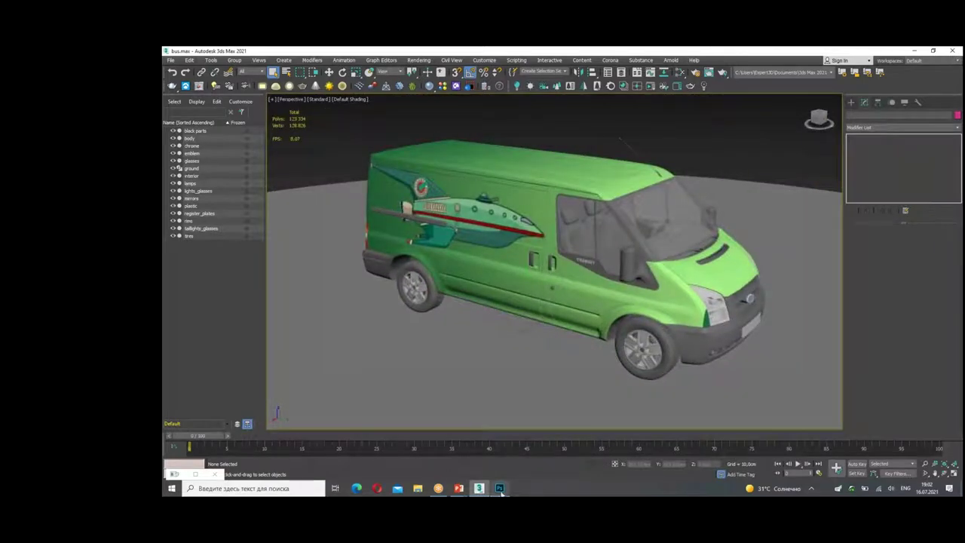
left_click(499, 488)
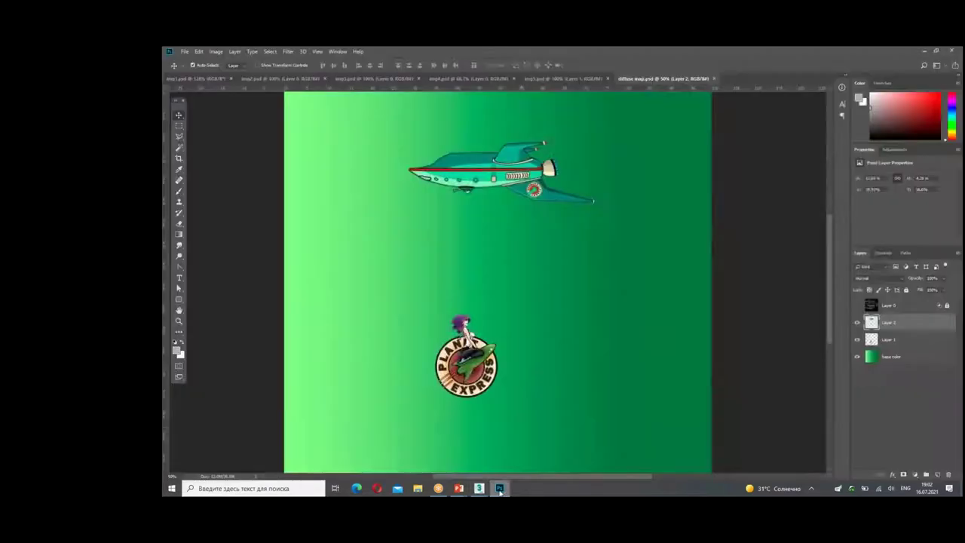
Step: Show the wireframe layer again and paste the Planet Express banner onto the diffuse map's centre panel
left_click(856, 305)
left_click(374, 79)
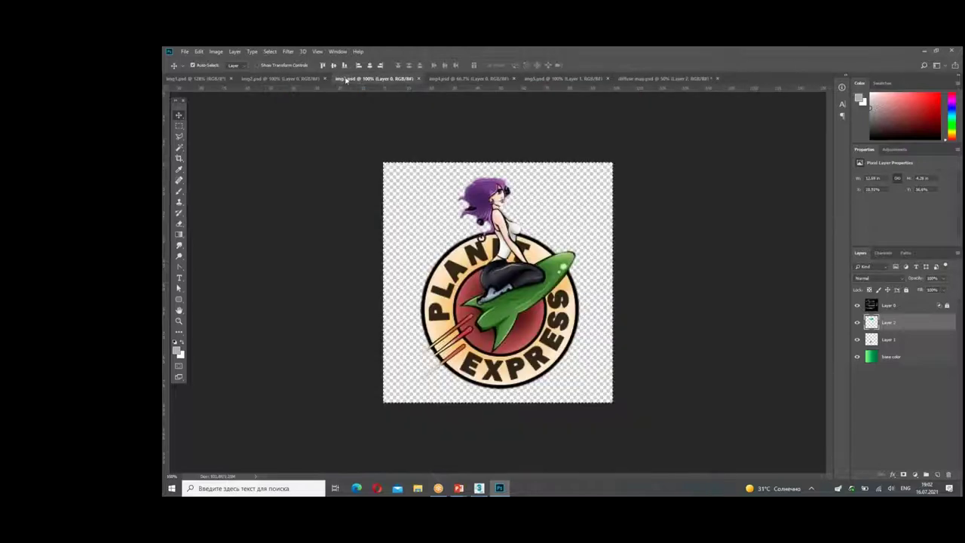
left_click(287, 80)
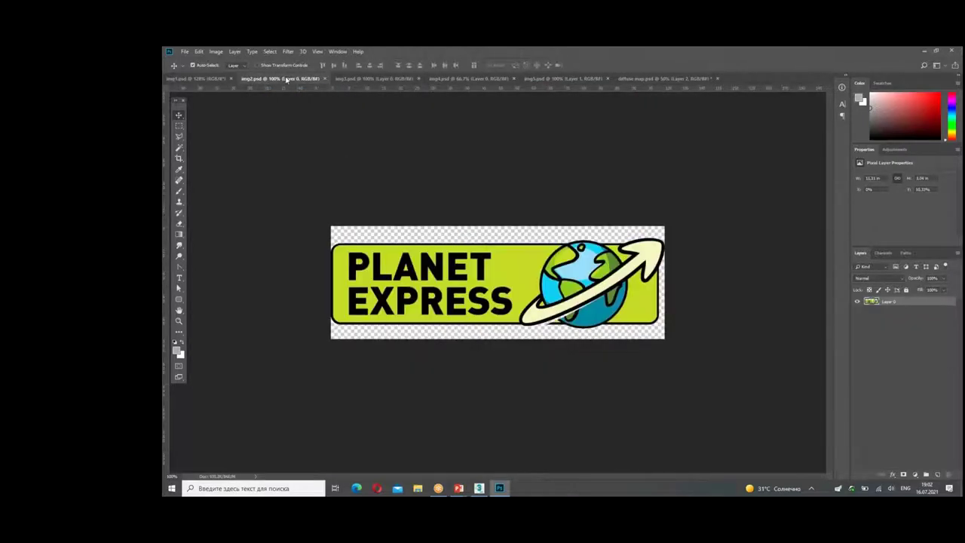
key("ctrl+a")
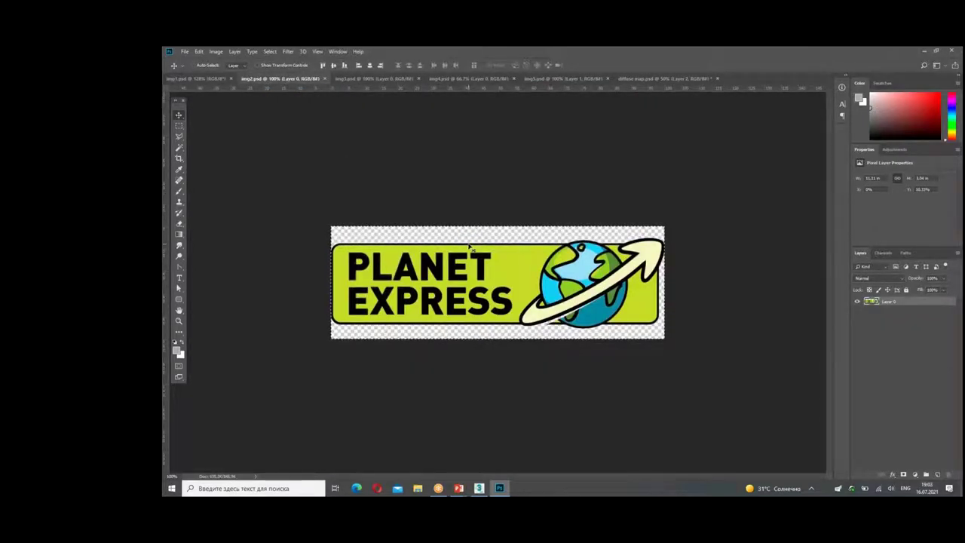
left_click(663, 78)
key("ctrl+v")
left_click_drag(486, 272, 462, 236)
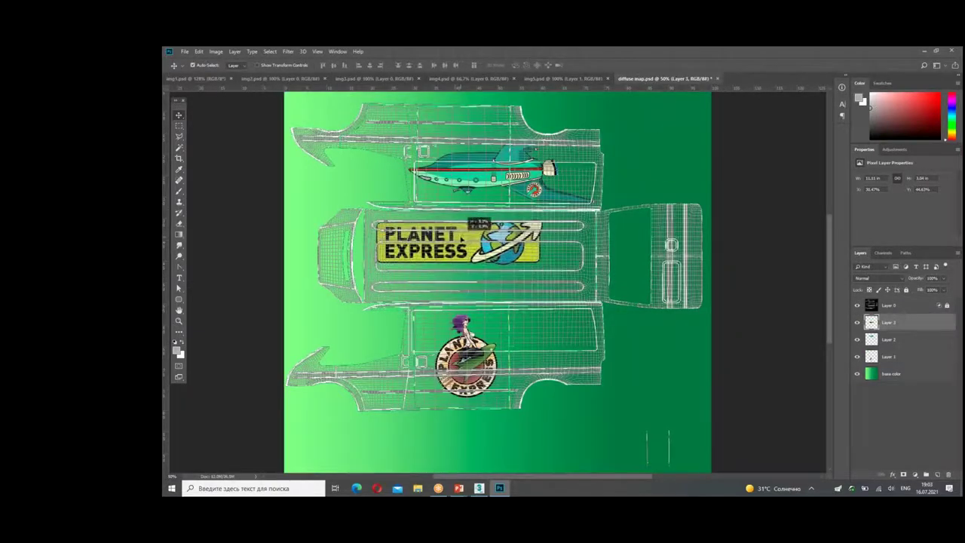
Step: Scale the banner to about 144% across the central panel, then bring up img1.psd
key("ctrl+t")
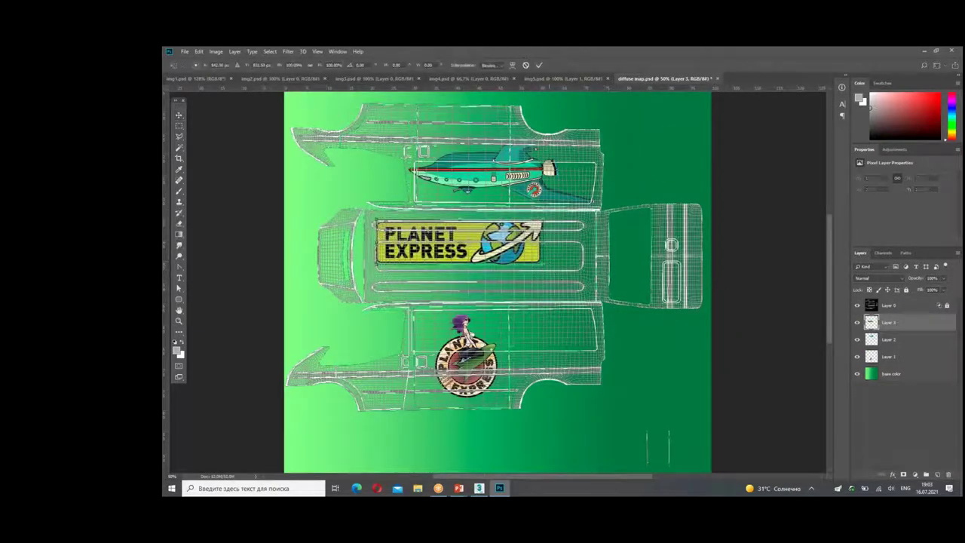
left_click_drag(540, 263, 585, 279)
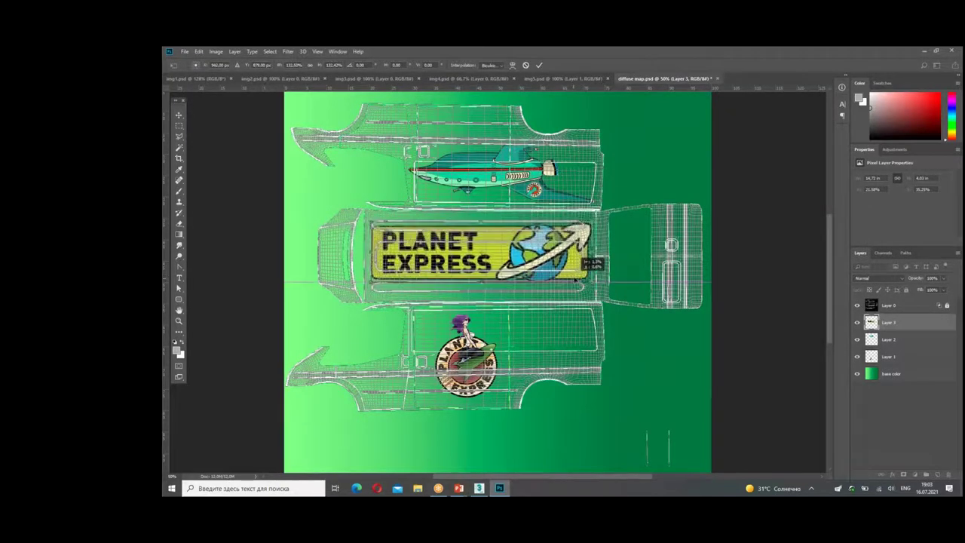
left_click_drag(576, 278, 604, 286)
left_click_drag(486, 224, 484, 226)
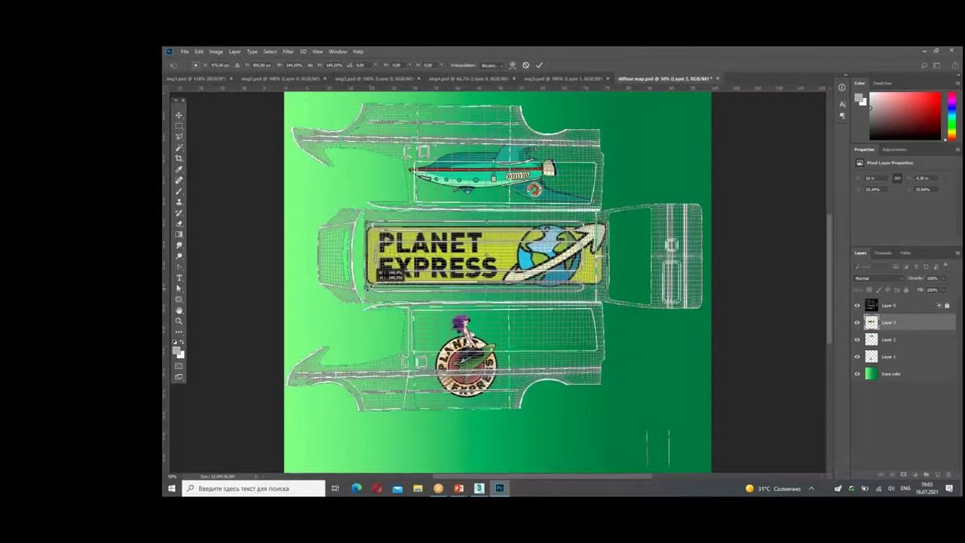
scroll(486, 257, "up", 1)
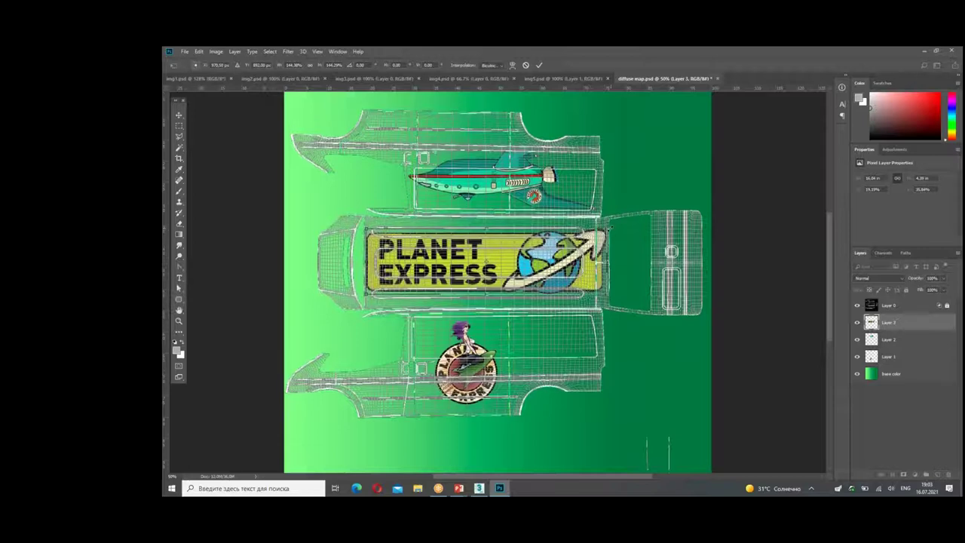
left_click_drag(609, 226, 612, 226)
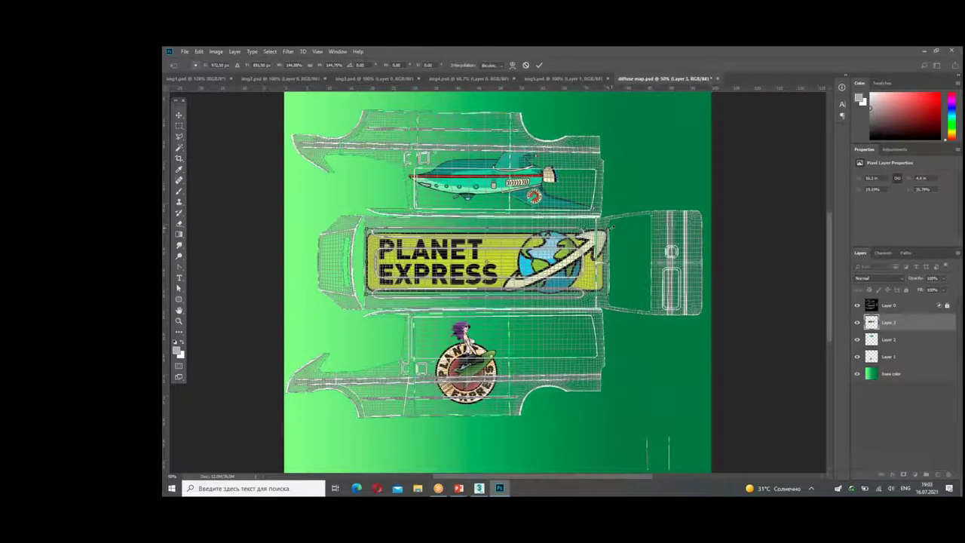
key("Return")
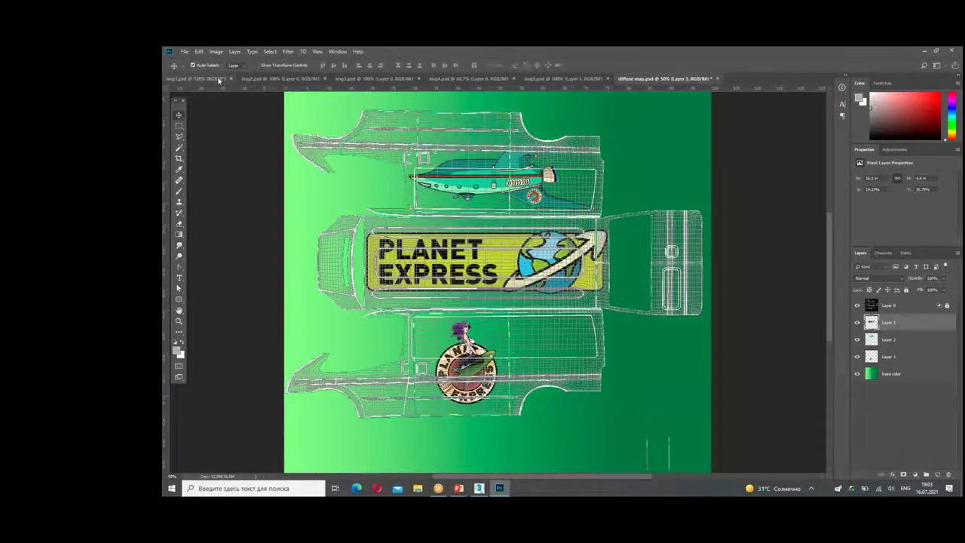
left_click(198, 78)
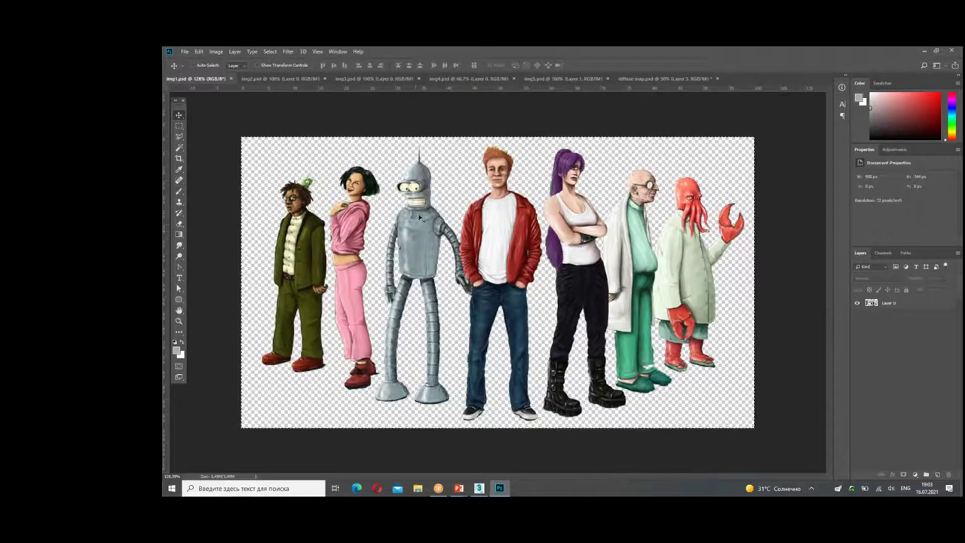
Step: Undo an accidental logo paste in the diffuse map and bring up the img1.psd characters image
left_click(586, 78)
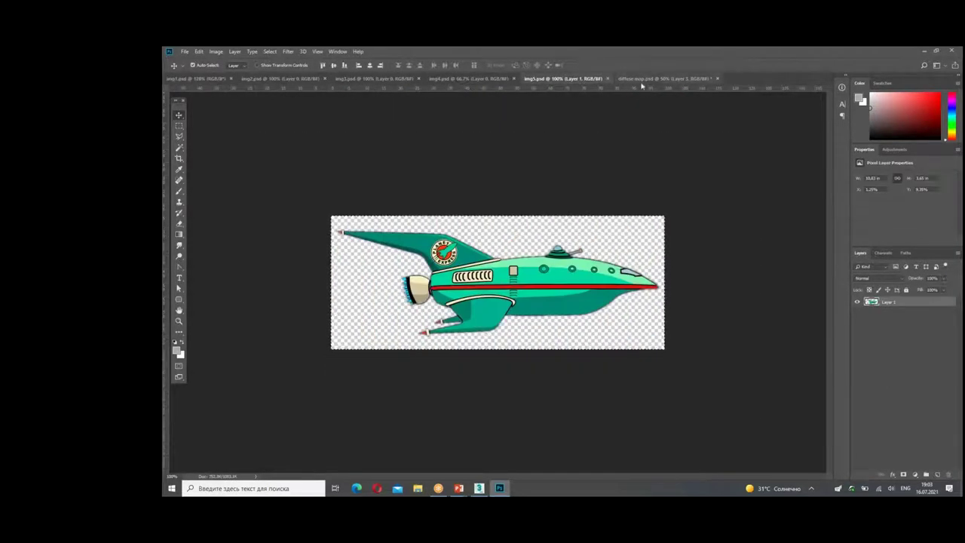
left_click(650, 79)
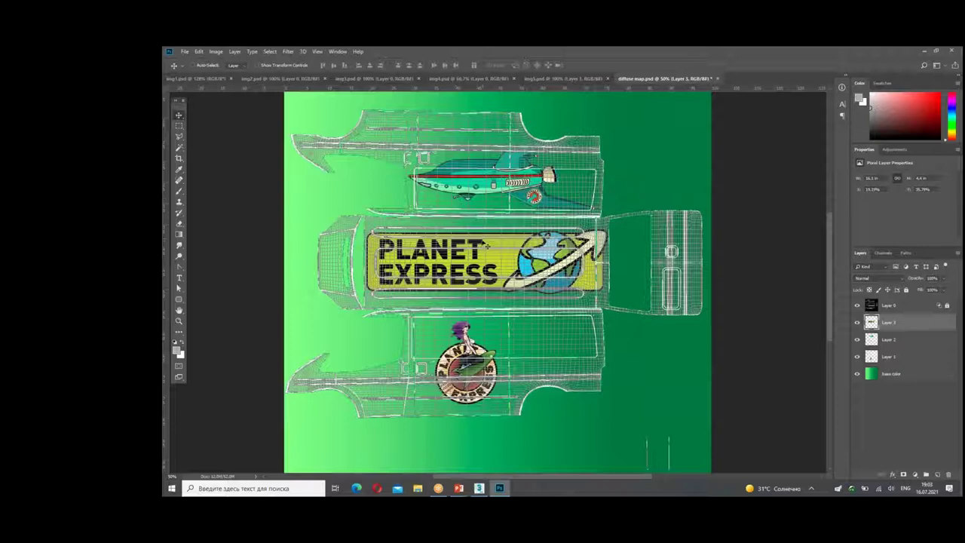
key("ctrl+v")
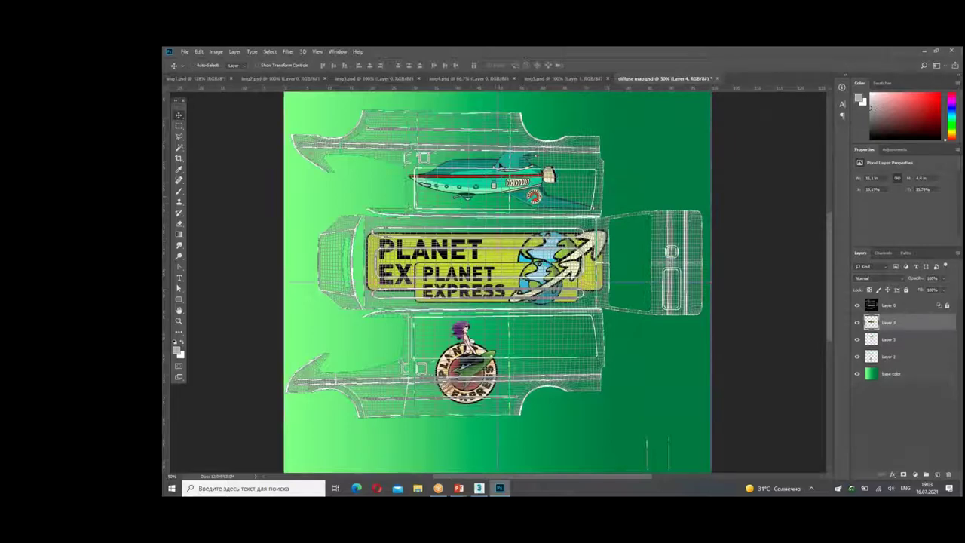
key("ctrl+z")
left_click(192, 79)
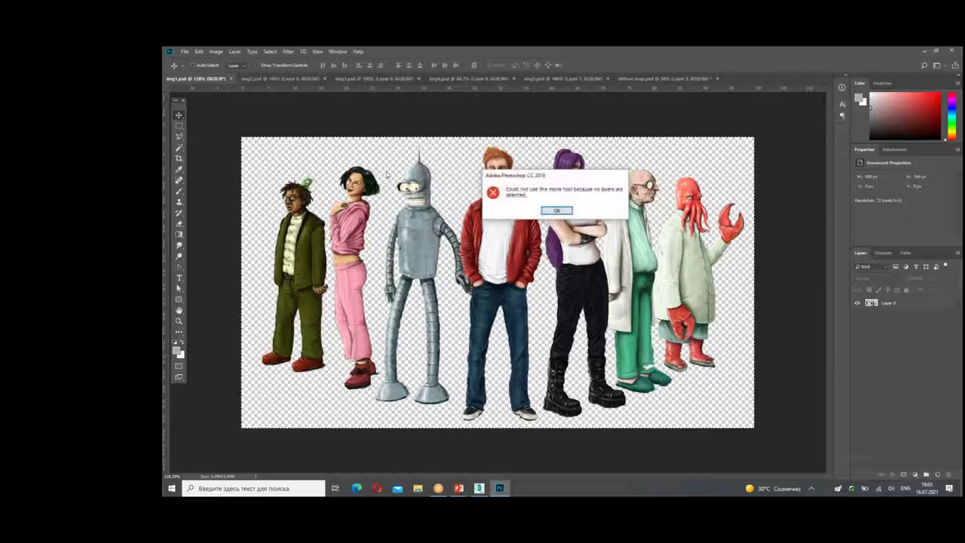
left_click(559, 213)
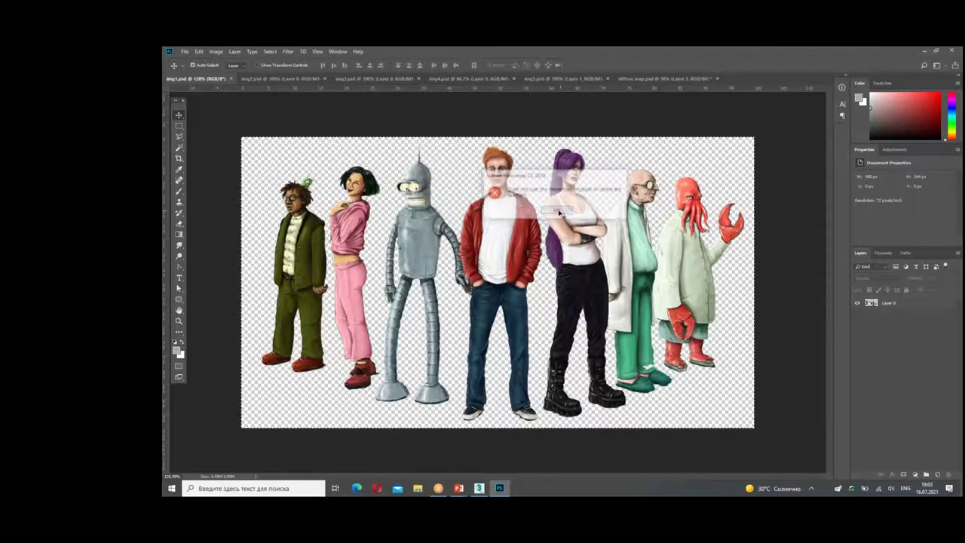
Step: Copy the characters Layer 0 into the diffuse map, rotate it 90° and shrink it left of the sign
left_click(874, 302)
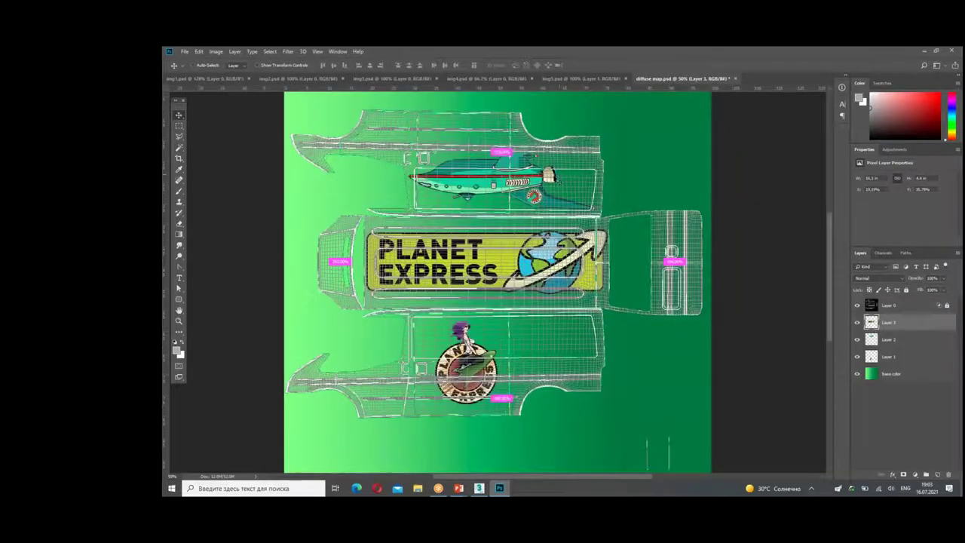
left_click_drag(498, 272, 466, 335)
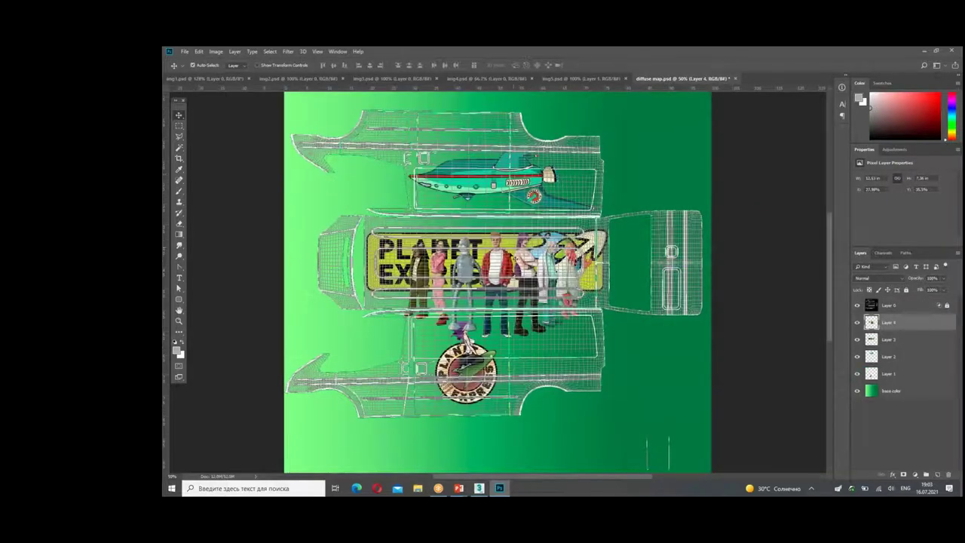
key("ctrl+t")
left_click_drag(648, 360, 452, 373, "shift")
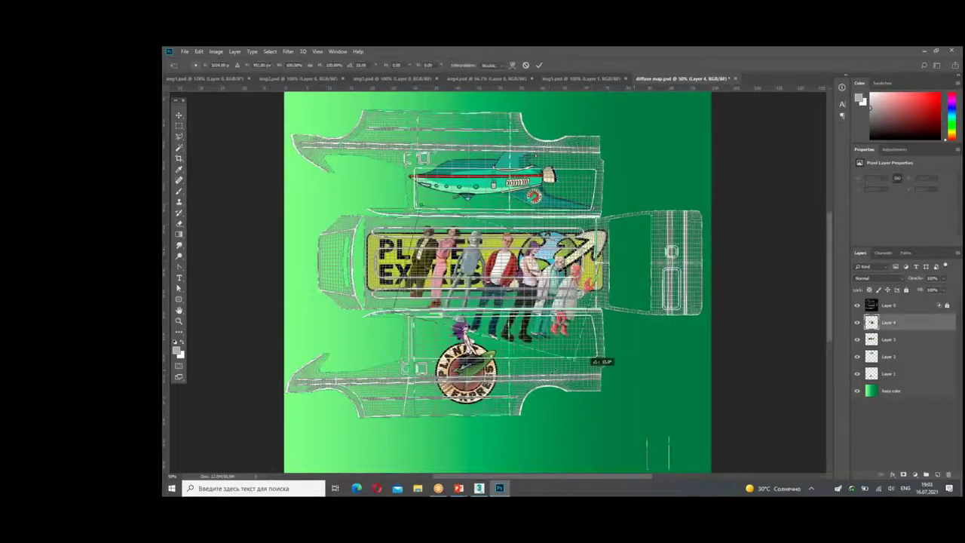
mouse_move(552, 379)
left_mouse_down()
mouse_move(482, 226)
mouse_move(345, 258)
mouse_move(337, 273)
left_mouse_up()
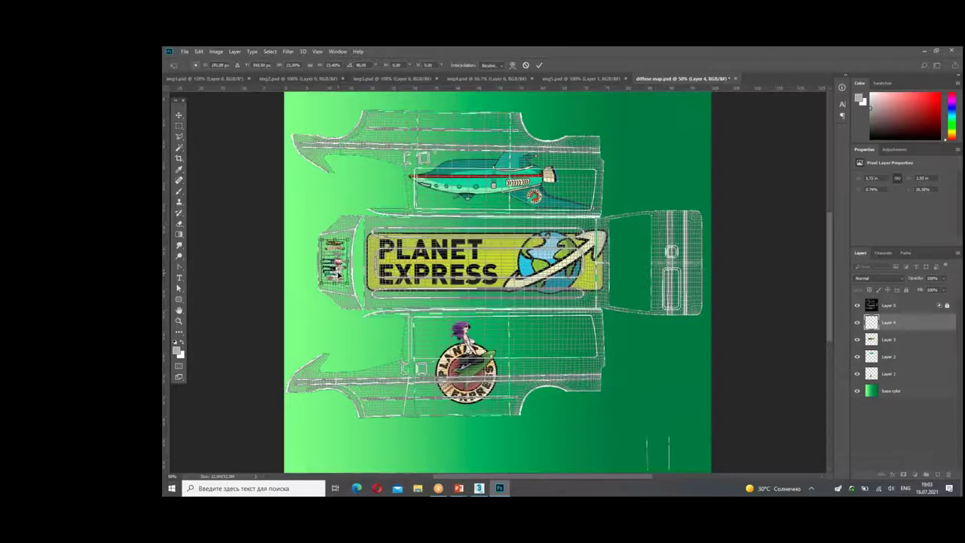
Step: Fine-tune the characters' size and position to fit the front panel outline, then apply the transform
scroll(385, 308, "up", 2, "alt")
scroll(385, 308, "up", 3)
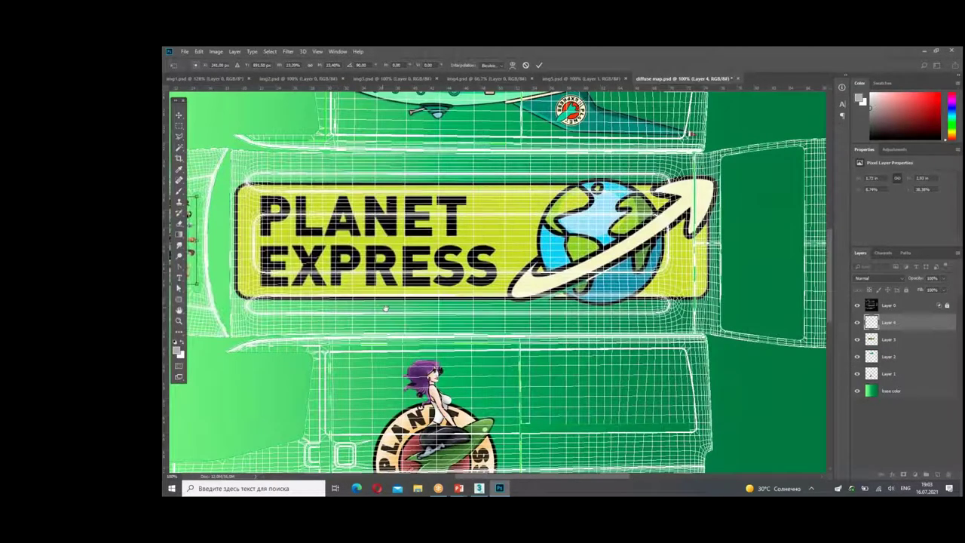
scroll(385, 308, "left", 5, "ctrl")
left_click_drag(500, 289, 488, 285)
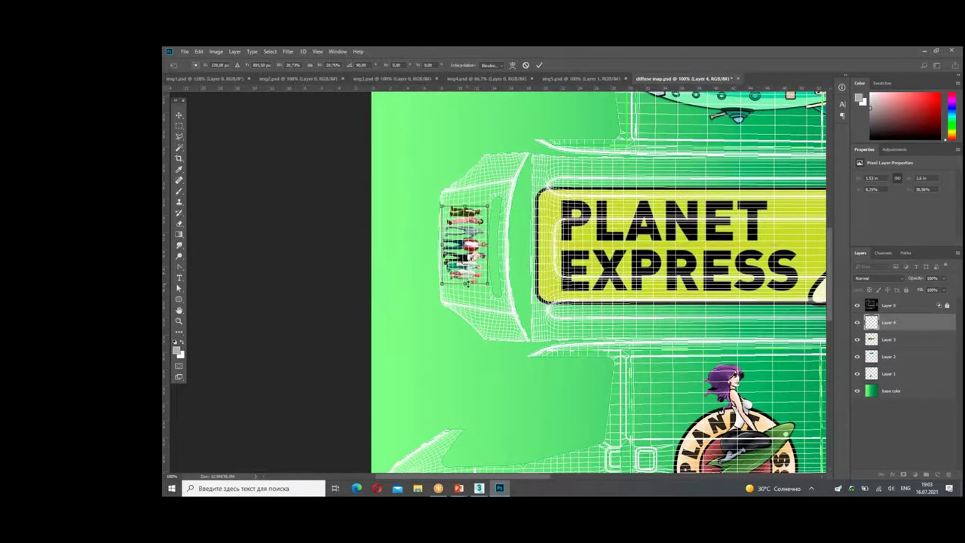
scroll(498, 261, "up", 3, "alt")
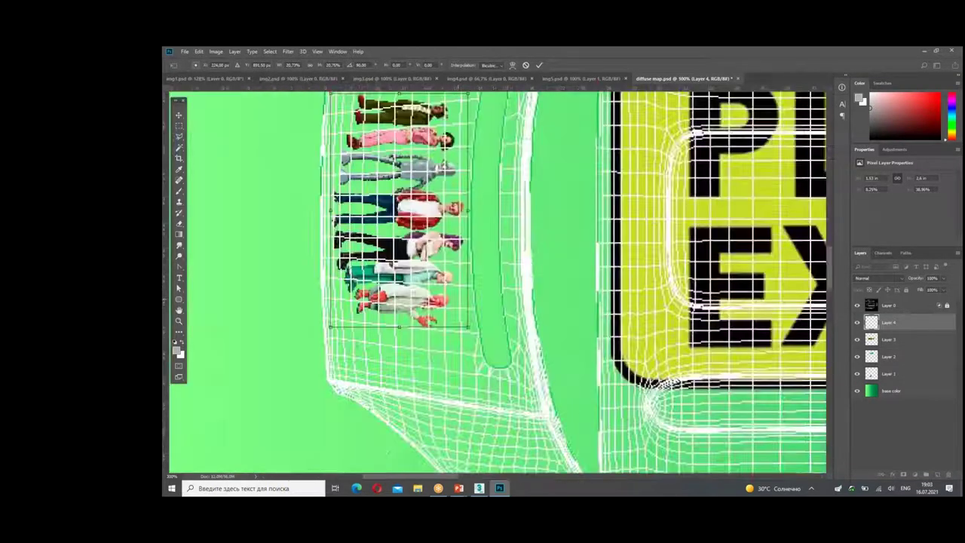
left_click_drag(330, 326, 324, 336)
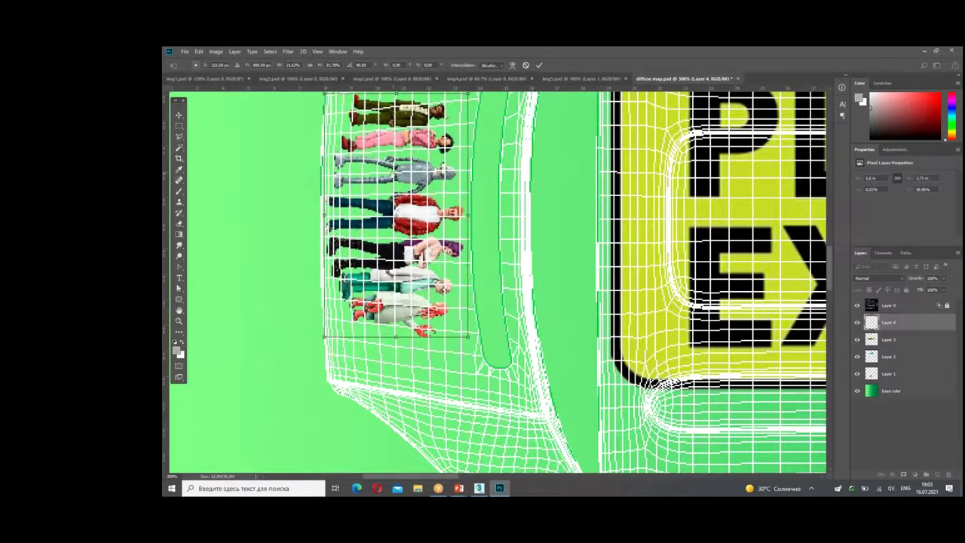
left_click_drag(392, 181, 410, 277)
left_click_drag(340, 190, 340, 194)
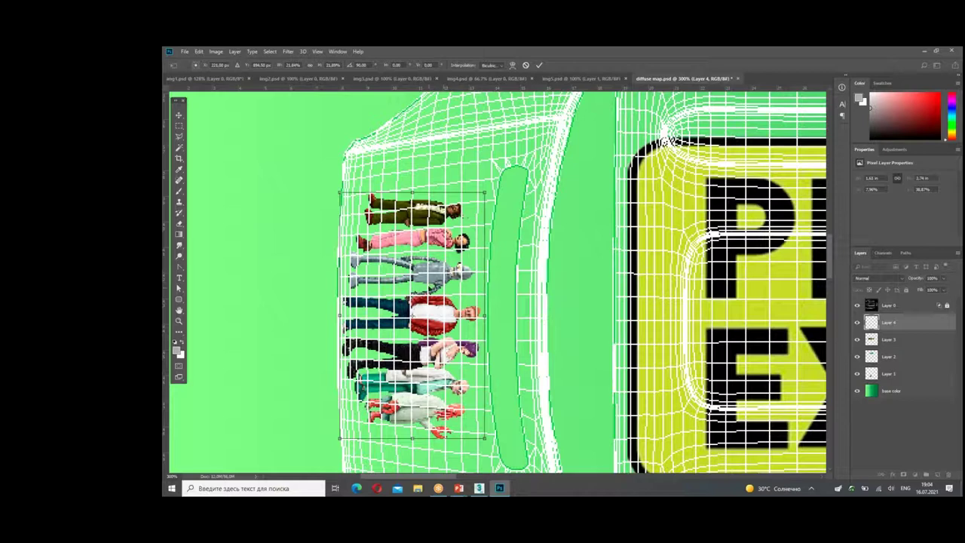
key("Return")
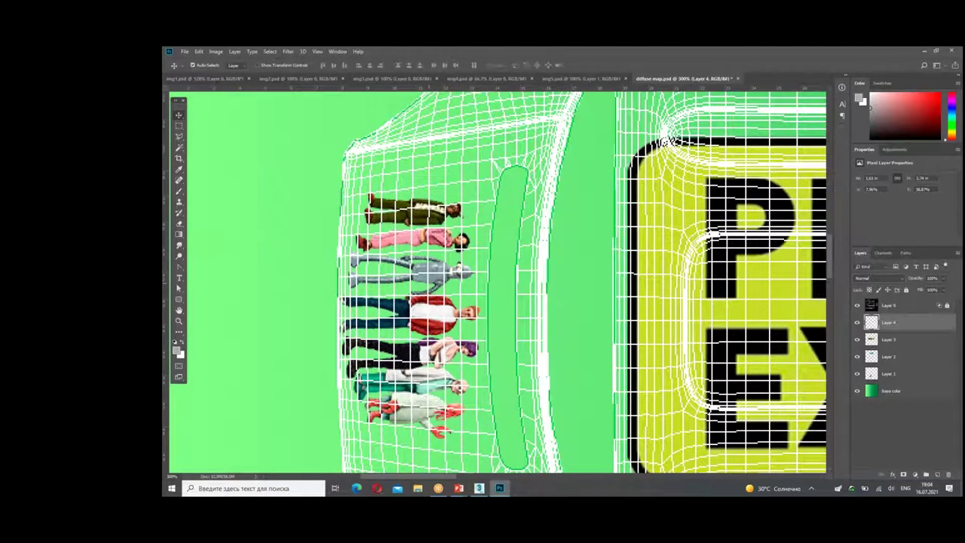
Step: Hide the UV wireframe layer and save the diffuse map
key("ctrl+0")
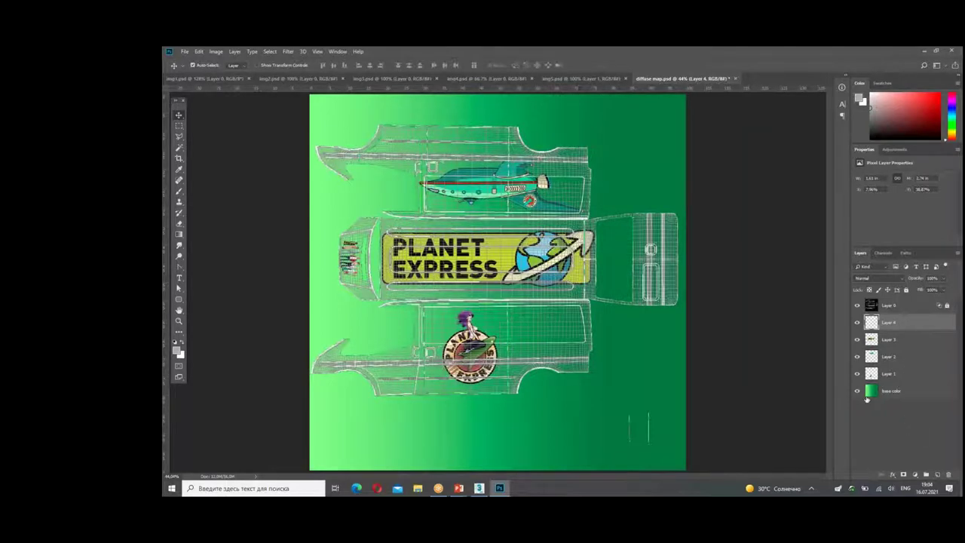
left_click(858, 305)
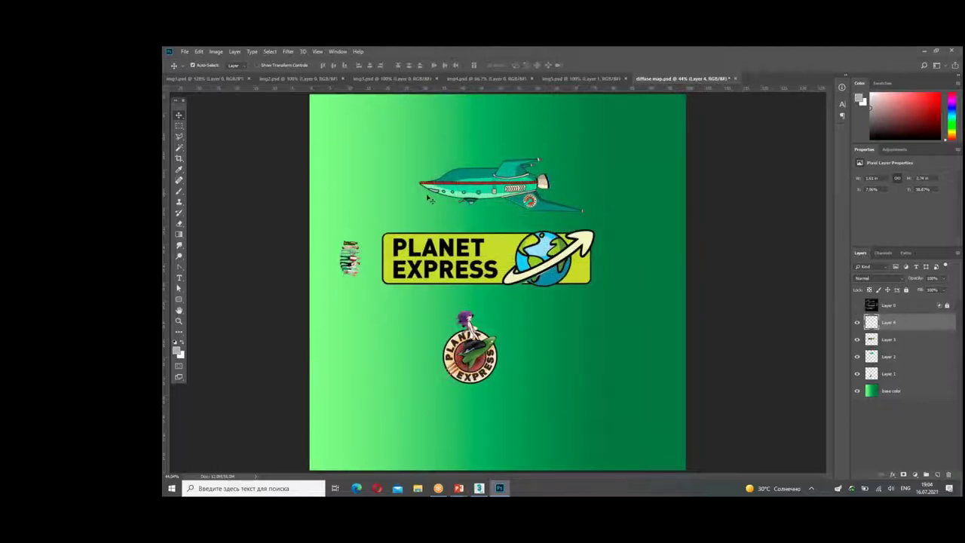
left_click(184, 51)
left_click(207, 138)
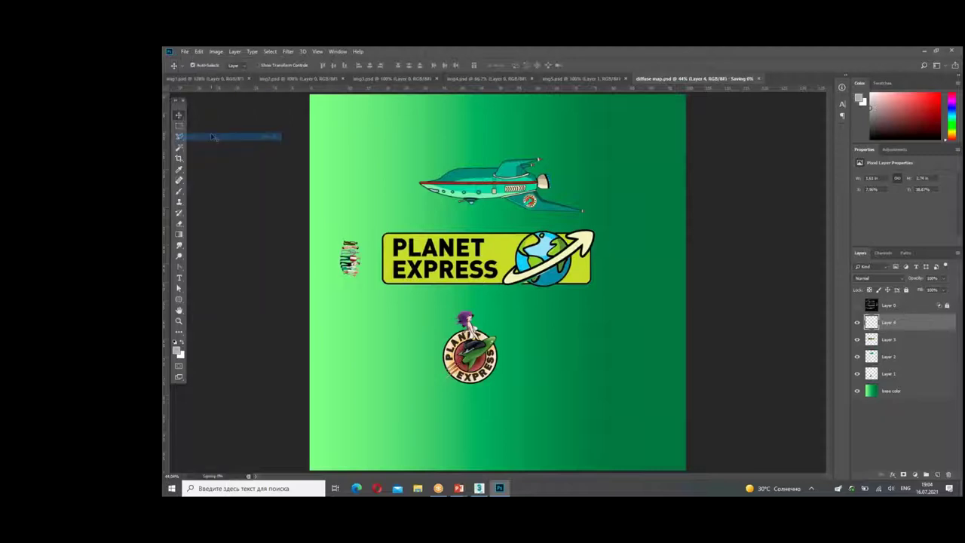
key("alt+Tab")
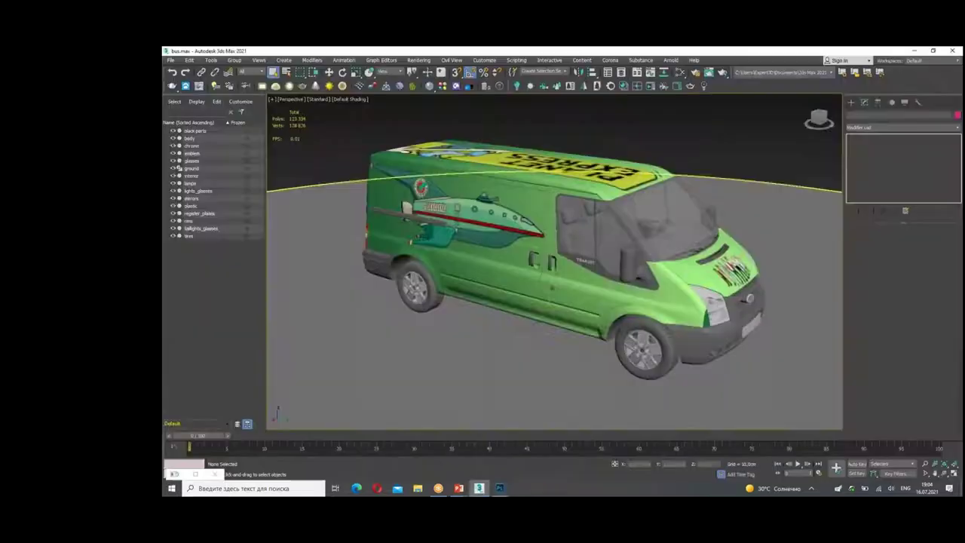
mouse_move(537, 301)
middle_mouse_down("alt")
mouse_move(599, 301)
mouse_move(339, 299)
mouse_move(339, 355)
mouse_move(354, 377)
mouse_move(422, 377)
middle_mouse_up("alt")
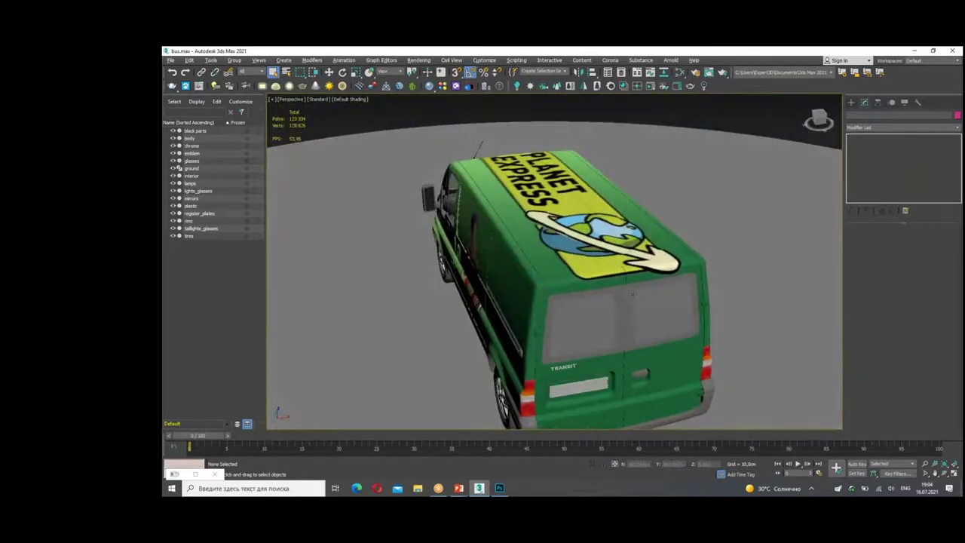
middle_click_drag(527, 333, 523, 254, "alt")
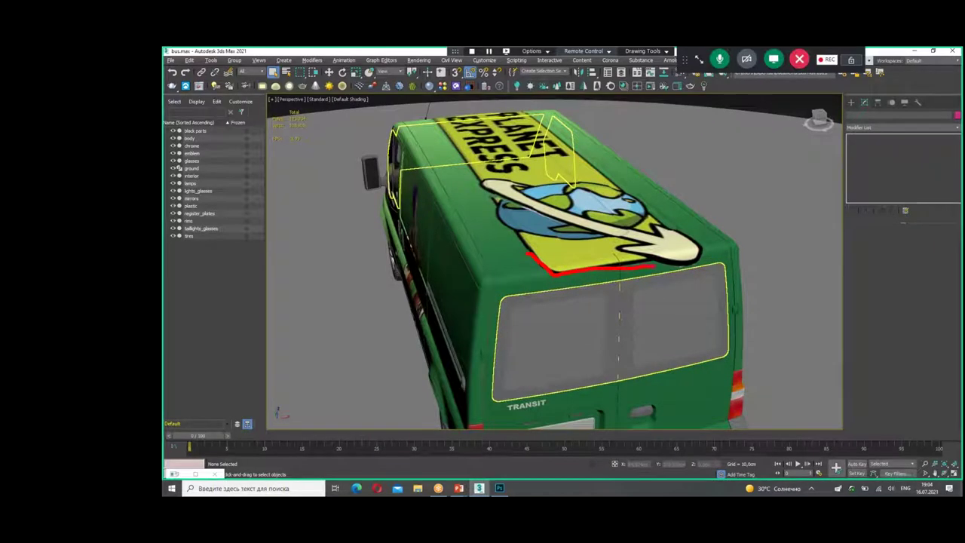
mouse_move(523, 254)
middle_mouse_down("alt")
mouse_move(523, 233)
mouse_move(528, 287)
mouse_move(407, 298)
mouse_move(452, 298)
mouse_move(452, 347)
mouse_move(406, 316)
mouse_move(588, 316)
middle_mouse_up("alt")
middle_click_drag(559, 357, 526, 290, "alt")
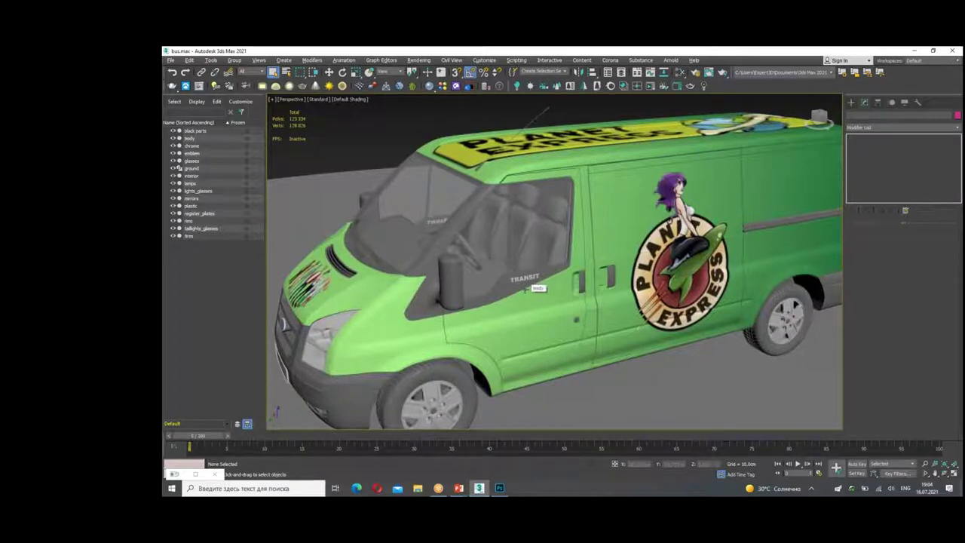
middle_click_drag(525, 289, 520, 296, "alt")
scroll(519, 294, "down", 3)
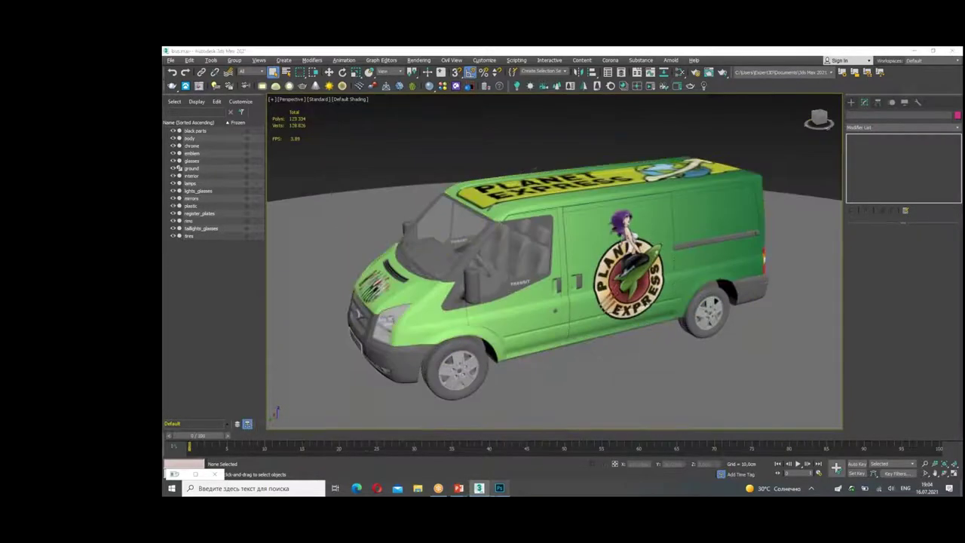
key("alt+Tab")
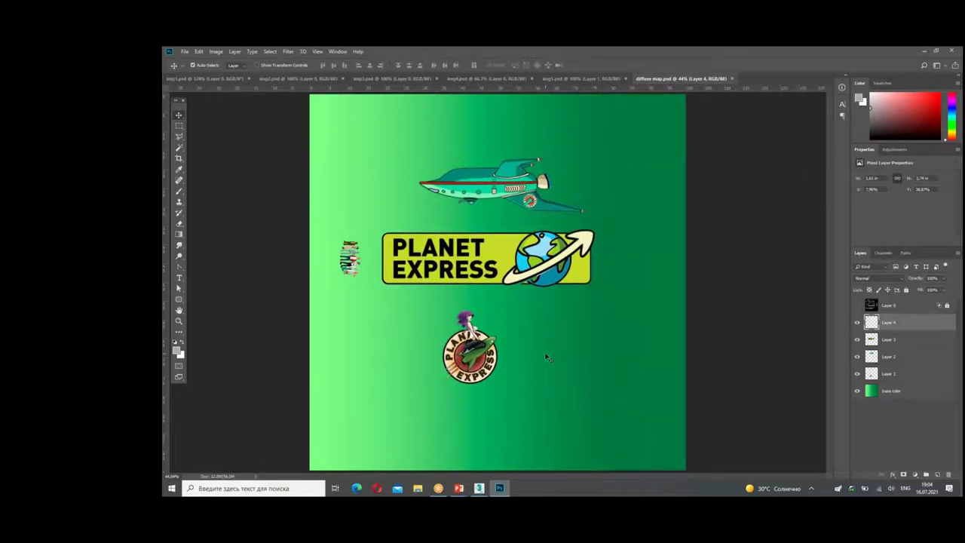
Step: Show the UV wireframe layer again and bring the 3ds Max van scene to the front
left_click(878, 306)
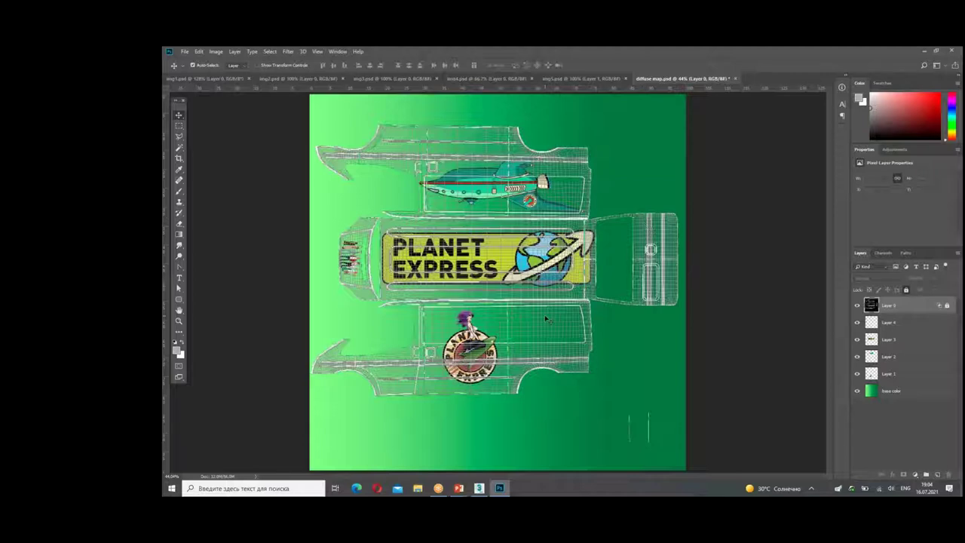
left_click(478, 487)
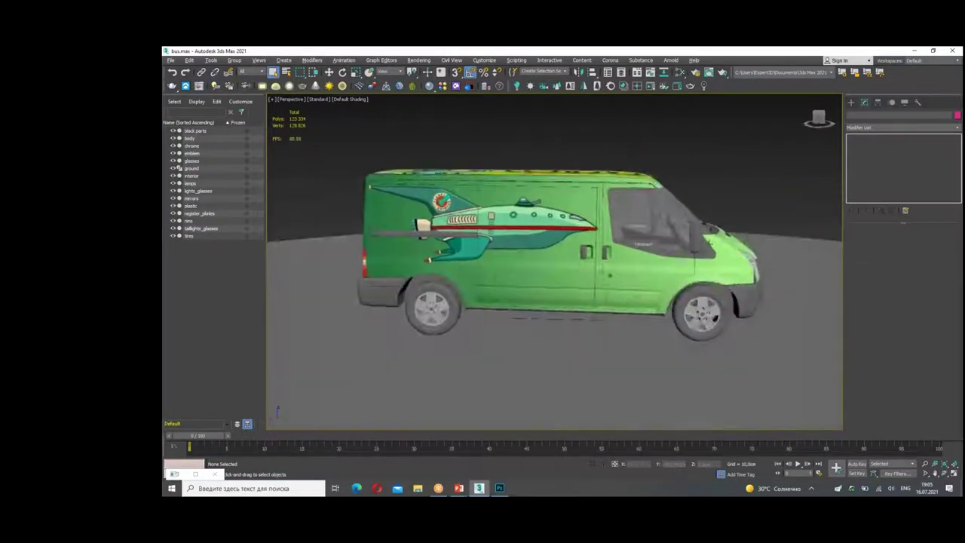
Step: Orbit around the van to inspect its rear doors, frame the van, then return to Photoshop
left_click(646, 211)
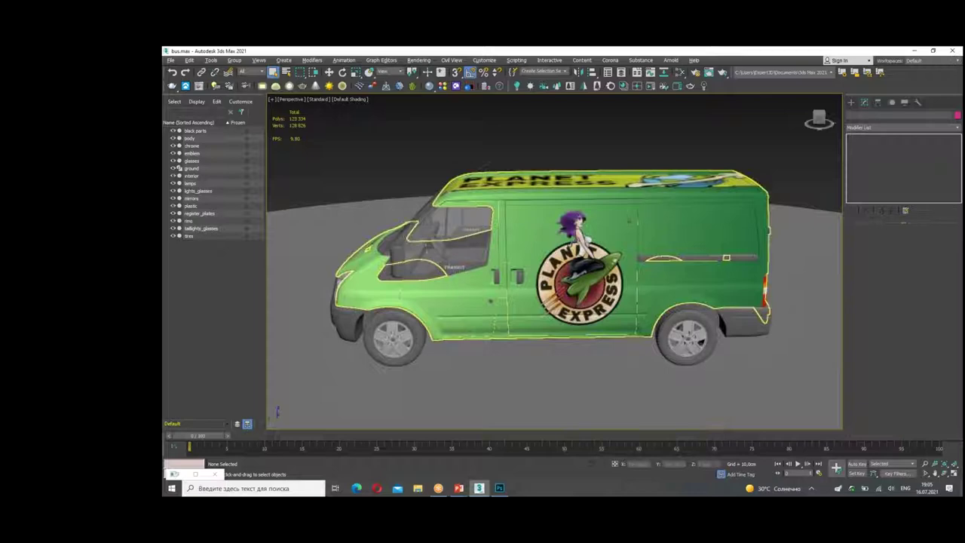
middle_click_drag(523, 228, 667, 225, "alt")
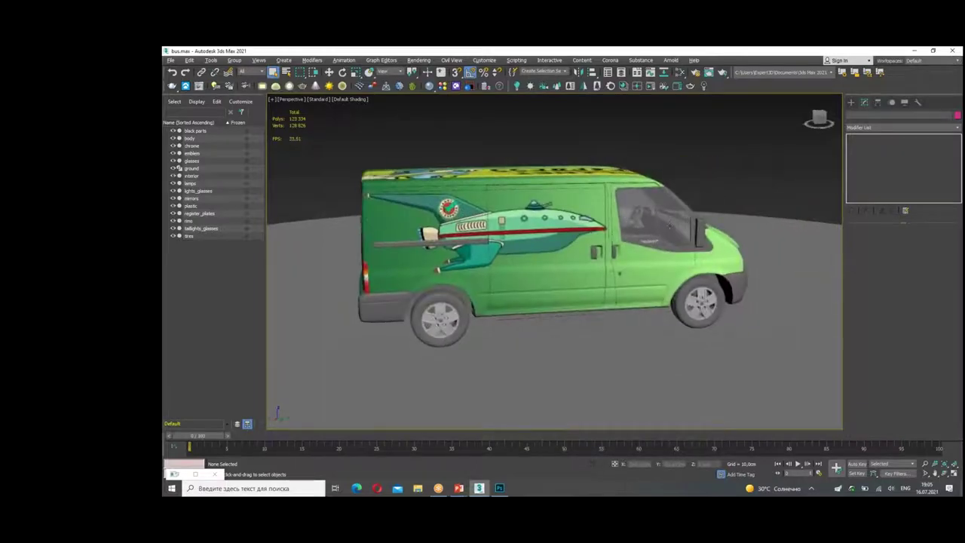
mouse_move(668, 225)
middle_mouse_down("alt")
mouse_move(510, 222)
mouse_move(588, 223)
middle_mouse_up("alt")
mouse_move(621, 270)
middle_mouse_down("alt")
mouse_move(534, 233)
mouse_move(586, 228)
mouse_move(462, 233)
middle_mouse_up("alt")
left_click(450, 231)
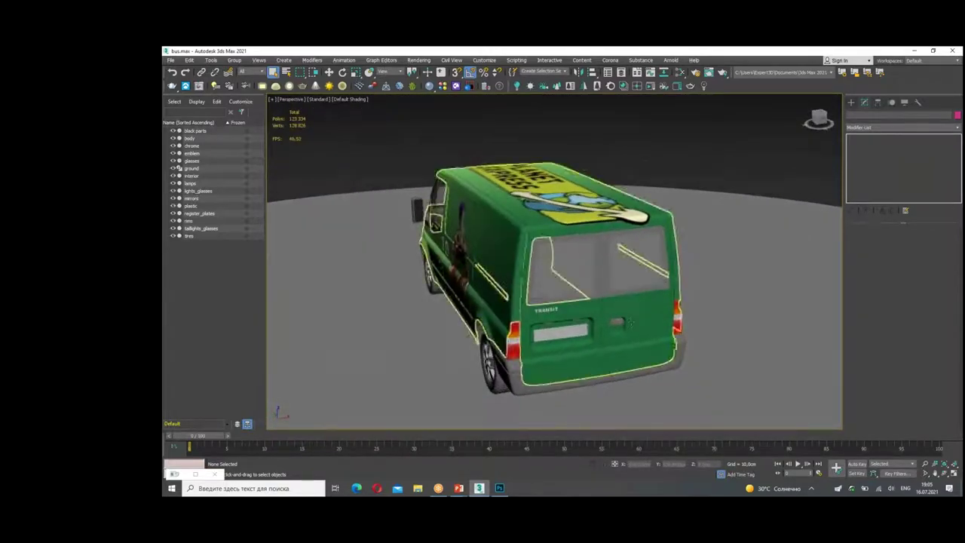
key("z")
left_click_drag(636, 281, 639, 283)
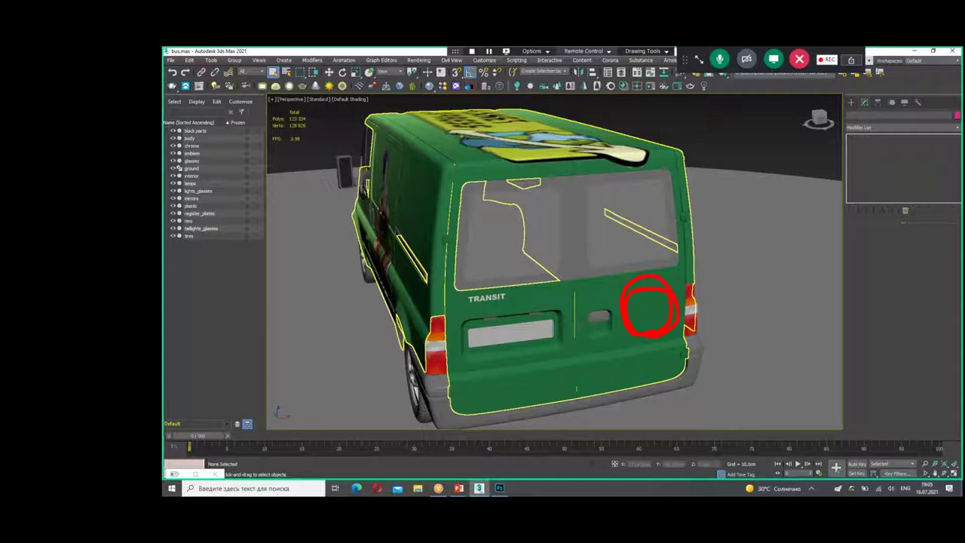
left_click(499, 487)
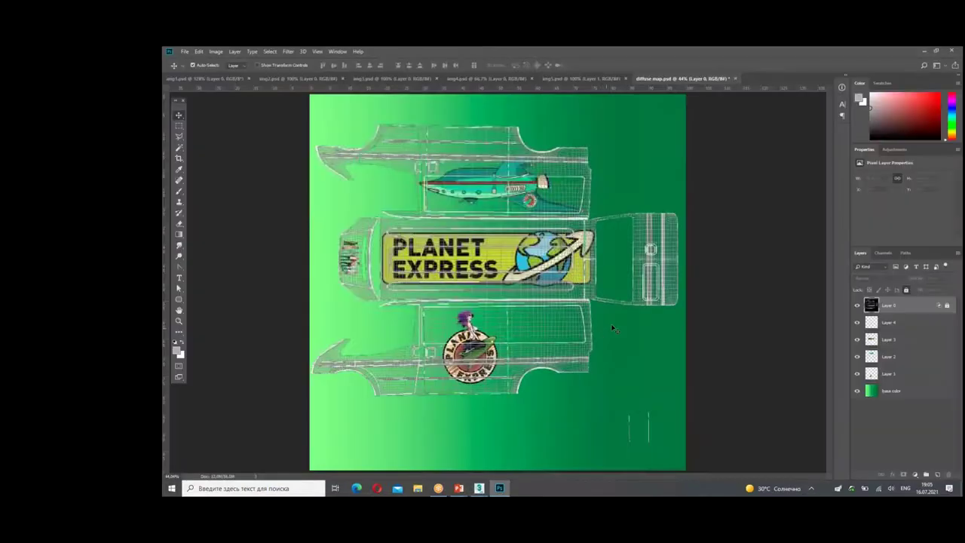
Step: Paste the round Planet Express logo from img4.psd into the diffuse map and blend out its white background
left_click(486, 78)
key("ctrl+a")
left_click(663, 78)
key("ctrl+v")
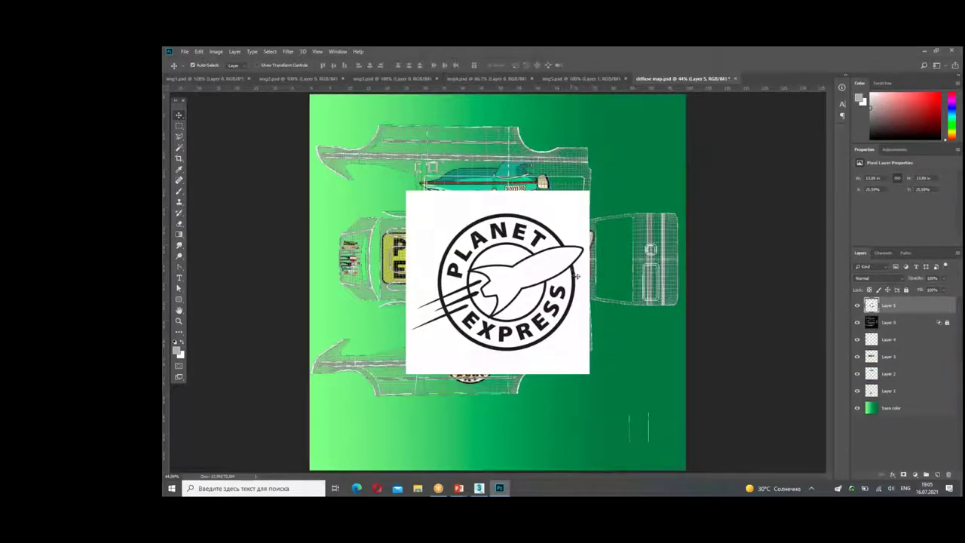
double_click(912, 305)
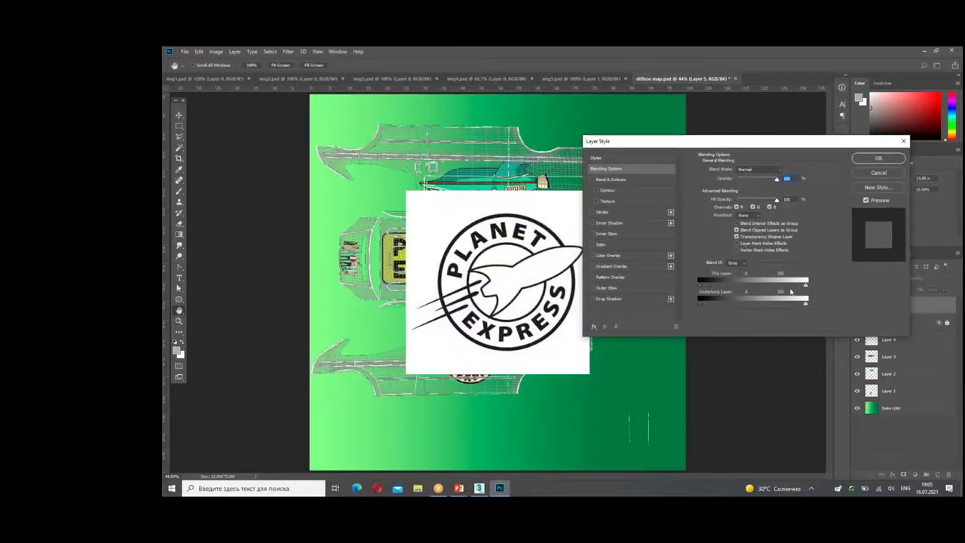
left_click_drag(805, 284, 765, 287)
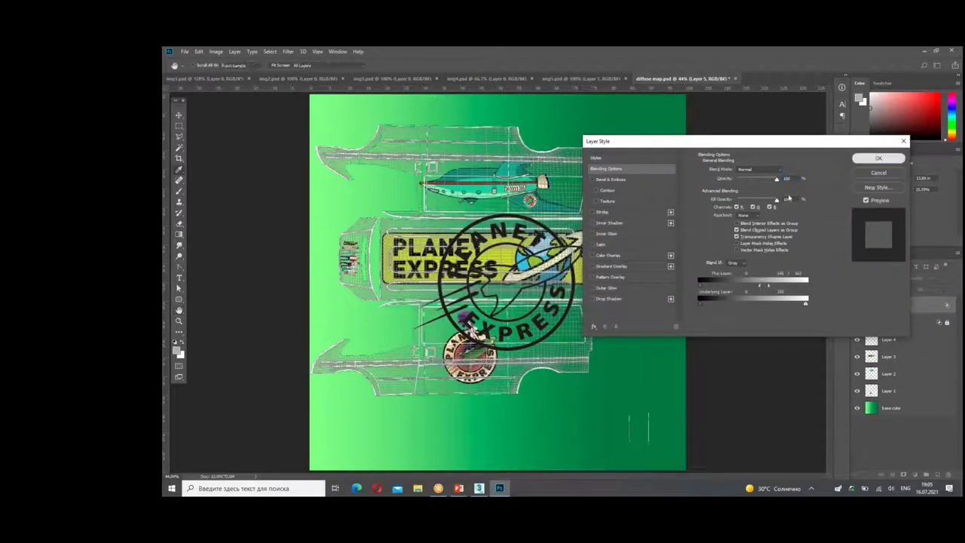
Step: Confirm the blending options, move the logo right and shrink it to about a quarter size
left_click(878, 158)
key("v")
left_click_drag(497, 279, 621, 245)
key("ctrl+t")
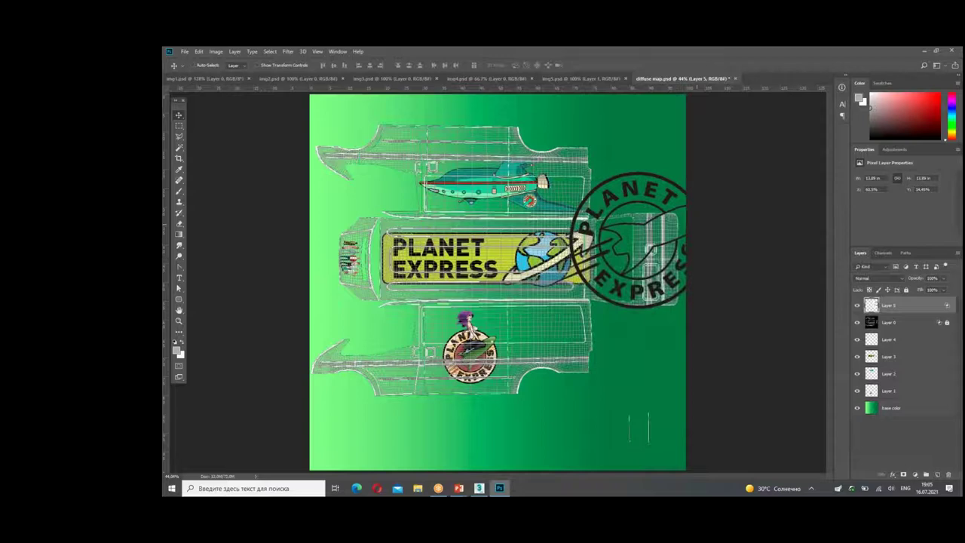
key("ctrl+plus")
left_click_drag(542, 131, 640, 194)
Step: Shrink the logo further, rotate it 90° onto the rear door, and apply the transform
scroll(583, 306, "up", 2, "alt")
scroll(583, 305, "up", 2, "alt")
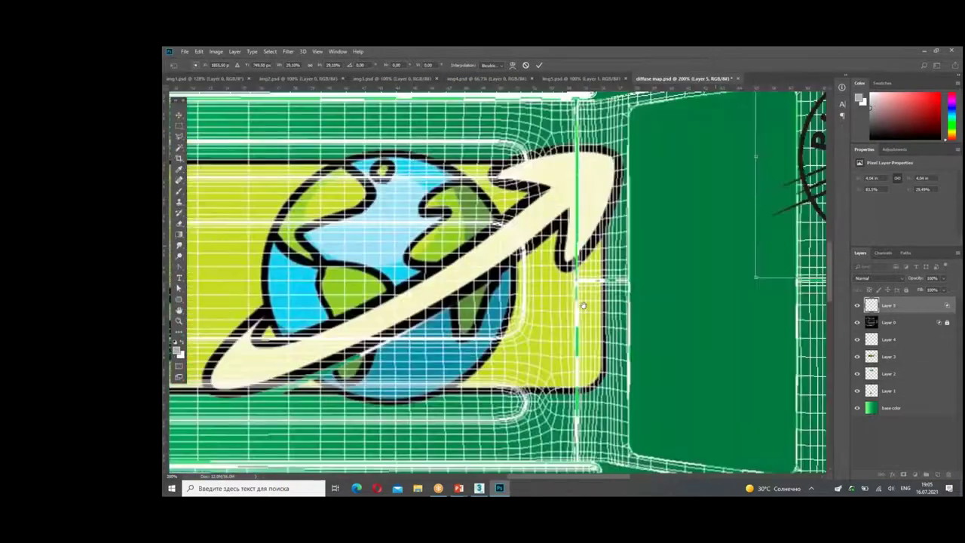
mouse_move(582, 306)
left_mouse_down()
mouse_move(402, 381)
mouse_move(296, 403)
left_mouse_up()
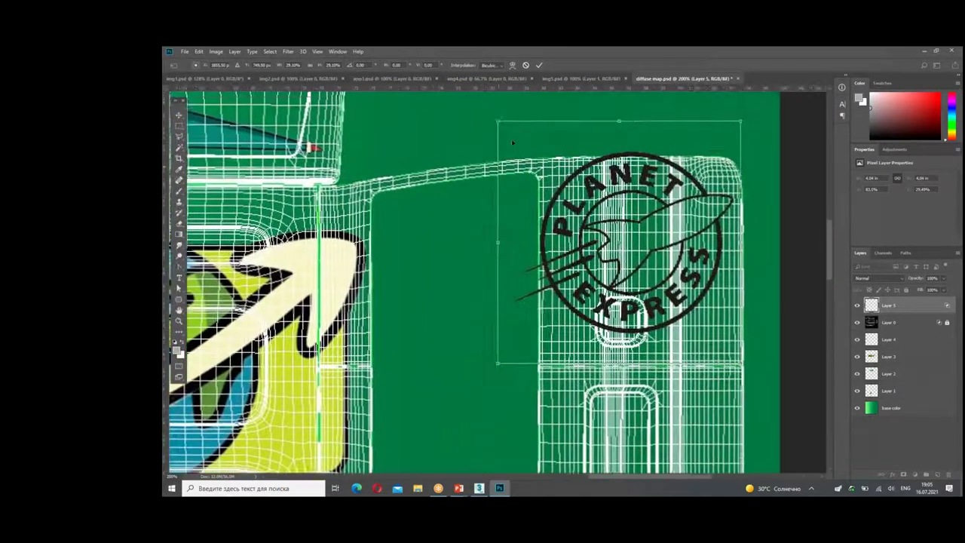
left_click_drag(500, 122, 629, 230)
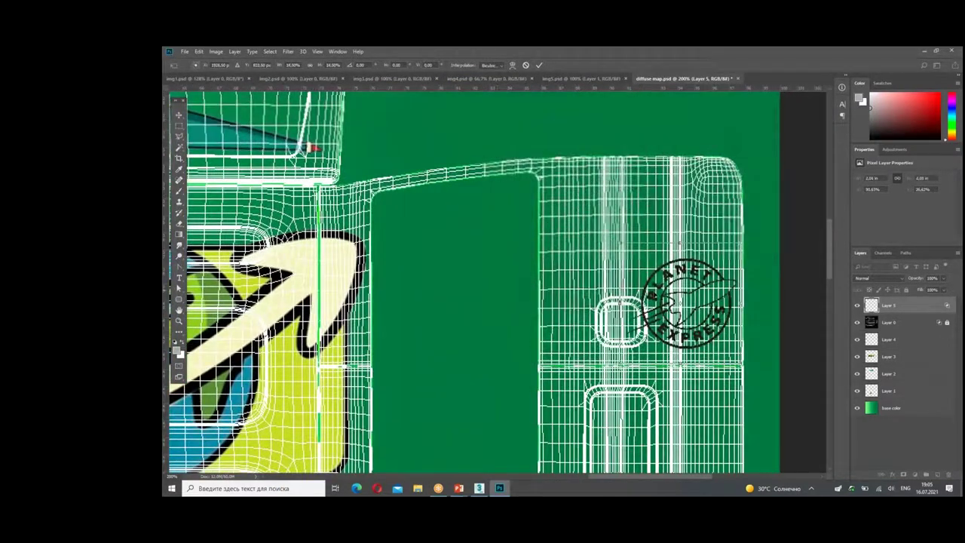
left_click_drag(667, 279, 595, 210)
mouse_move(689, 317)
left_mouse_down()
mouse_move(715, 250)
mouse_move(697, 172)
left_mouse_up()
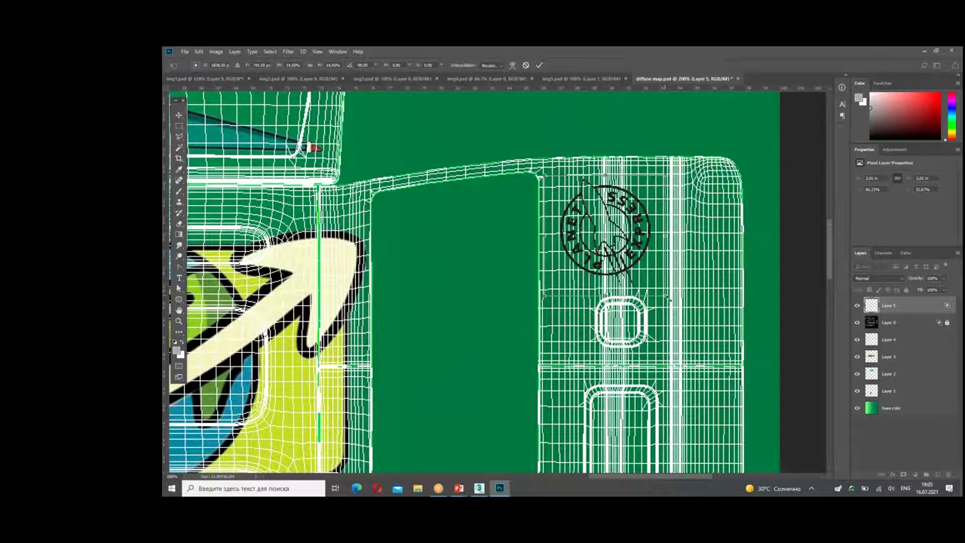
left_click_drag(667, 299, 688, 291)
left_click_drag(566, 162, 554, 170)
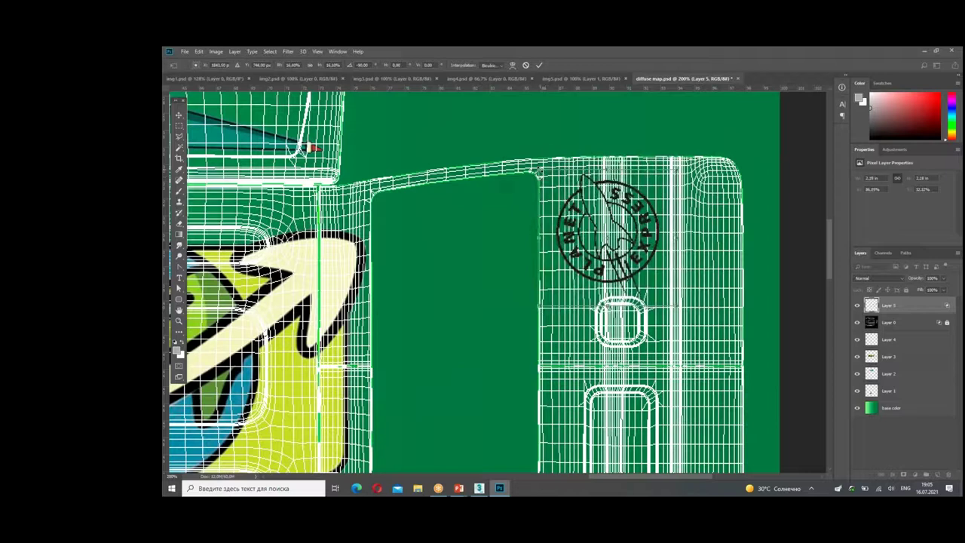
key("Return")
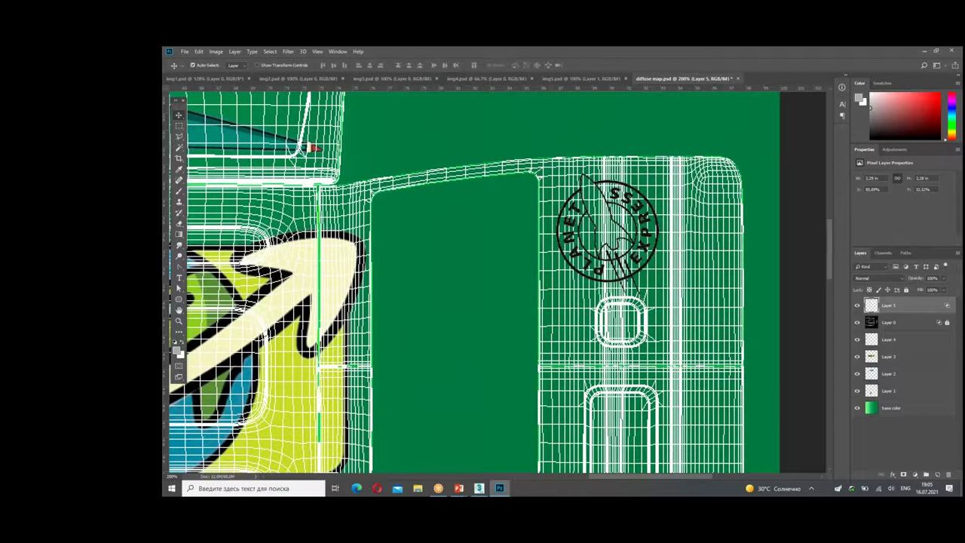
key("ctrl+0")
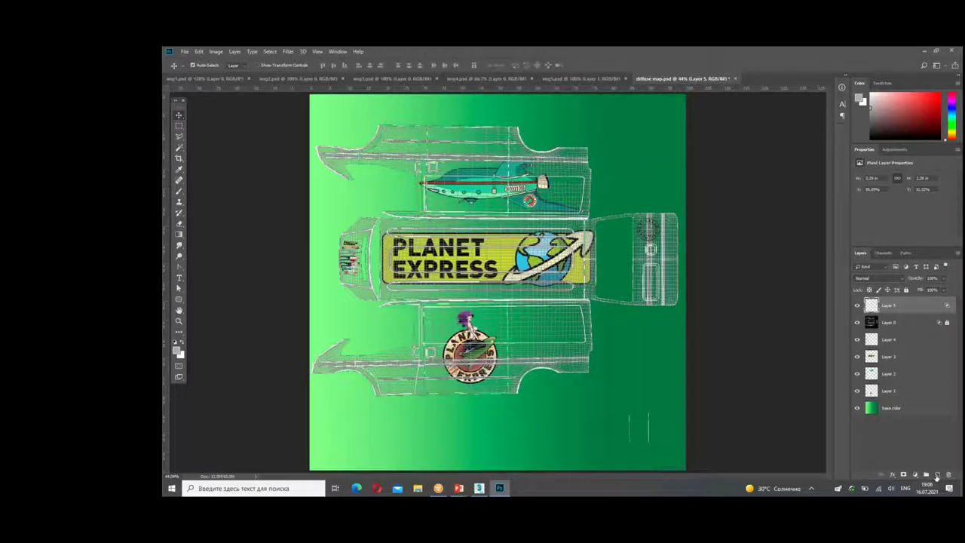
Step: Add a new layer filled with white
left_click(936, 476)
left_click(198, 51)
left_click(219, 184)
left_click(578, 162)
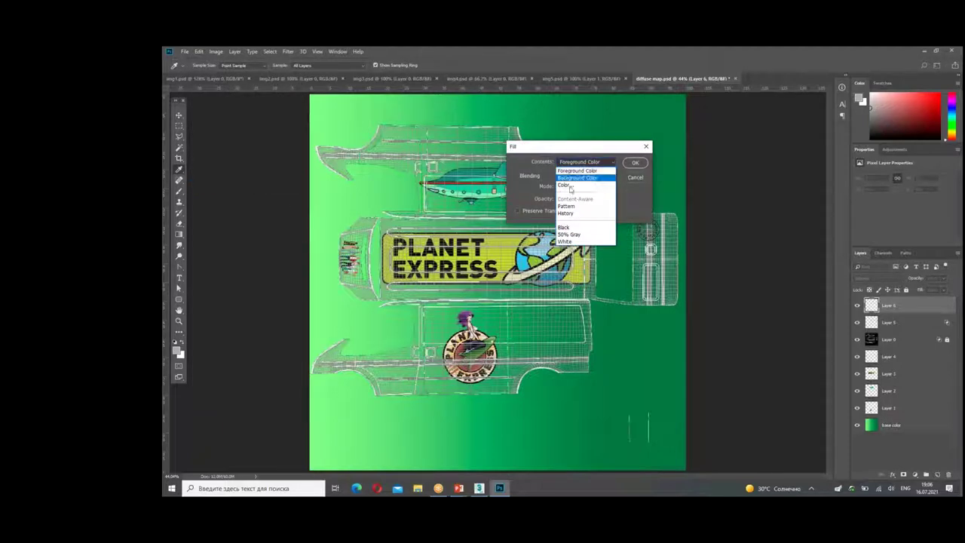
left_click(565, 236)
left_click(635, 162)
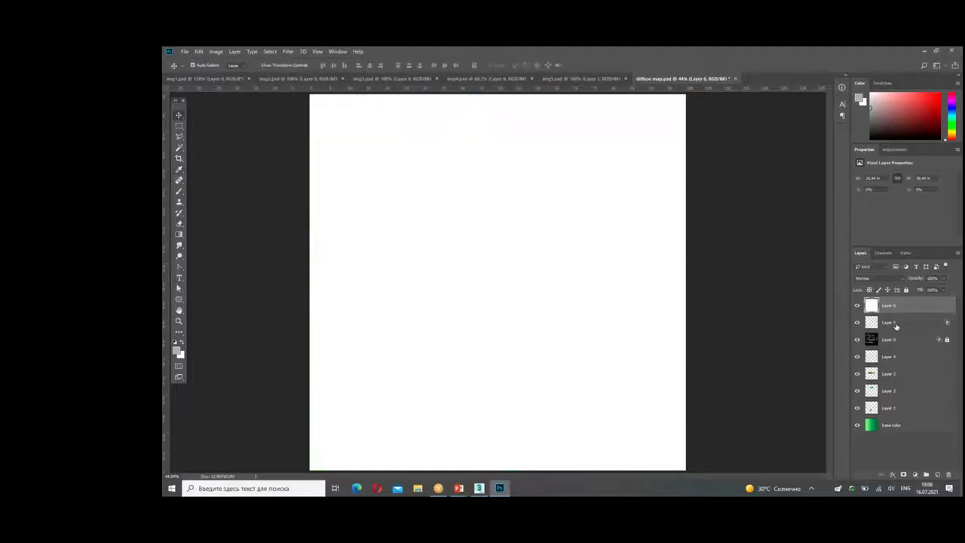
Step: Reorder layers so the stamp logo sits above the white fill, with the UV wireframe hidden
left_click_drag(887, 345, 890, 302)
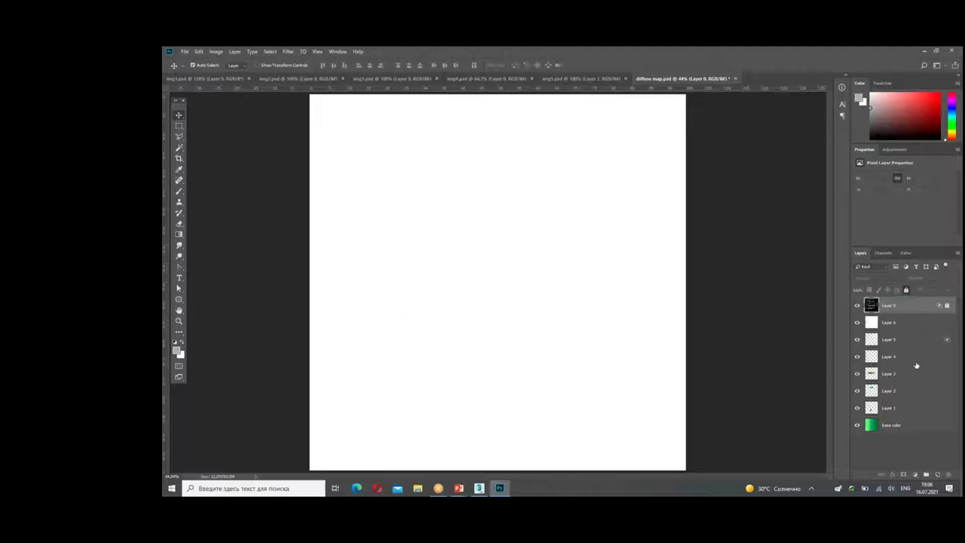
left_click_drag(889, 339, 890, 314)
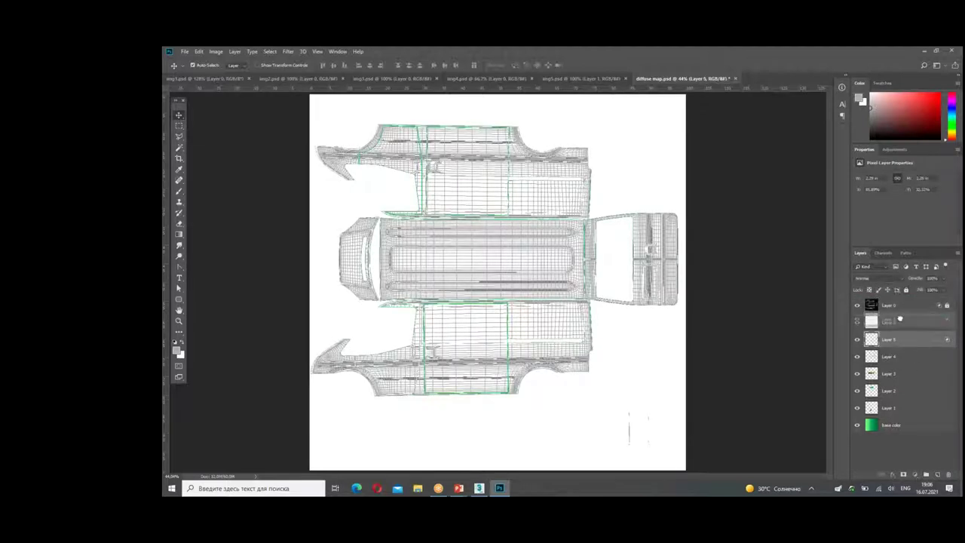
left_click(856, 305)
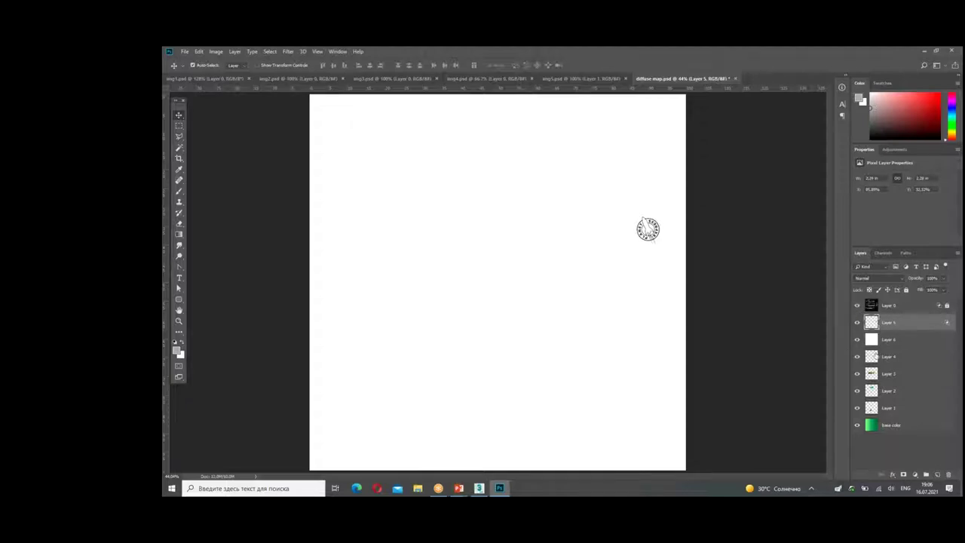
left_click(856, 306)
left_click(856, 340)
left_click(857, 340)
left_click(856, 305)
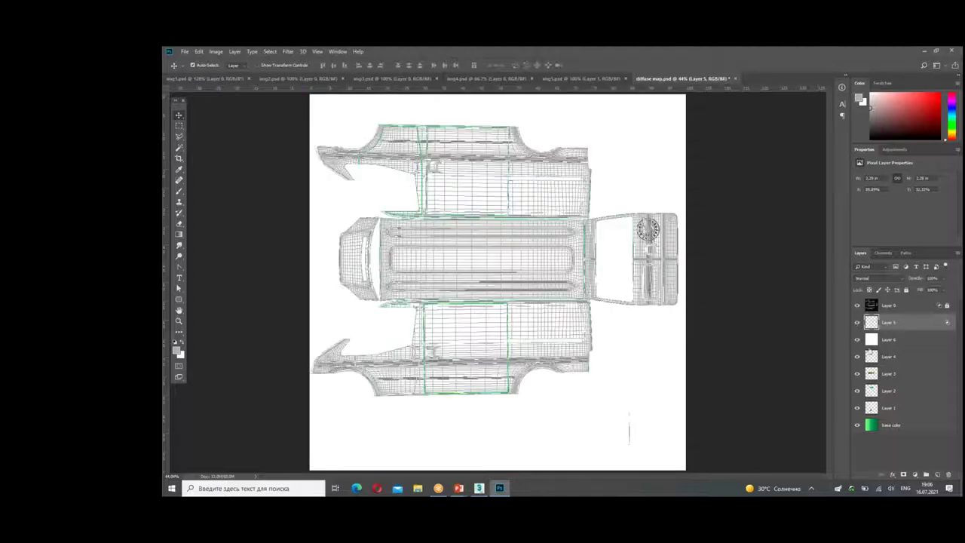
left_click(856, 306)
left_click_drag(856, 322, 856, 340)
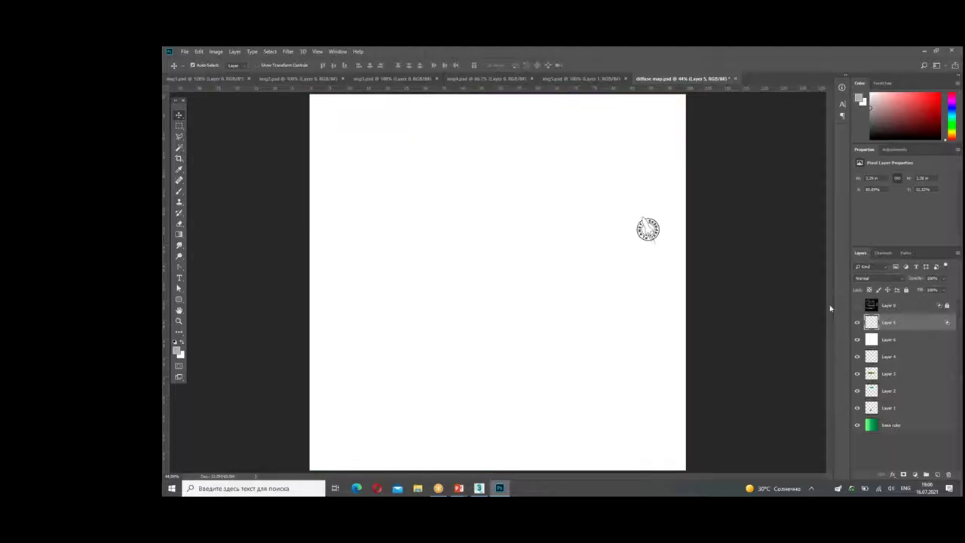
Step: Save the document as 'bump map'
left_click(184, 52)
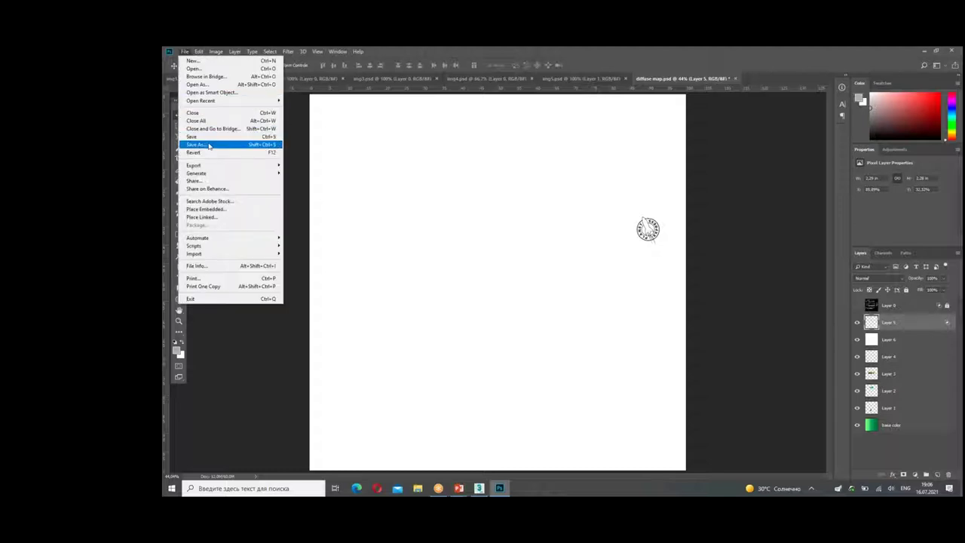
left_click(198, 144)
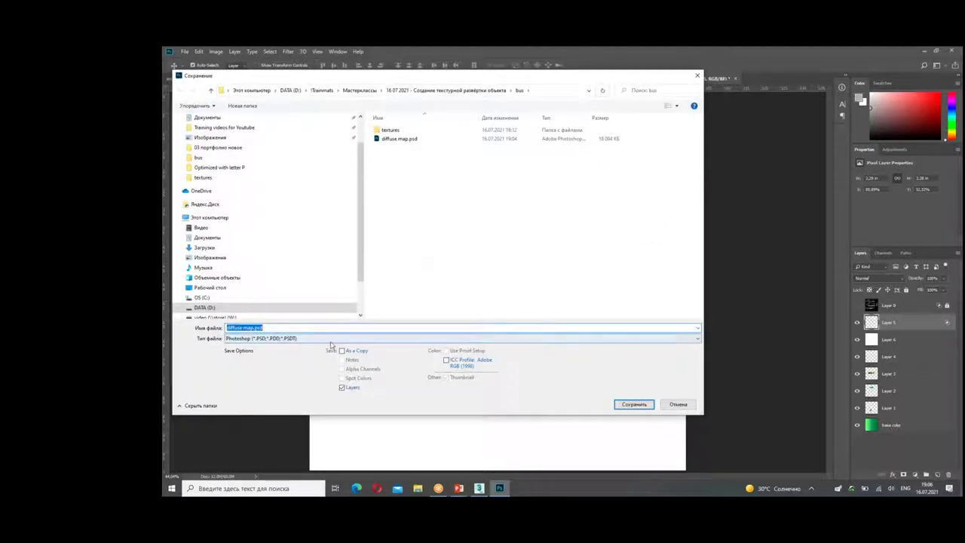
type("bump map")
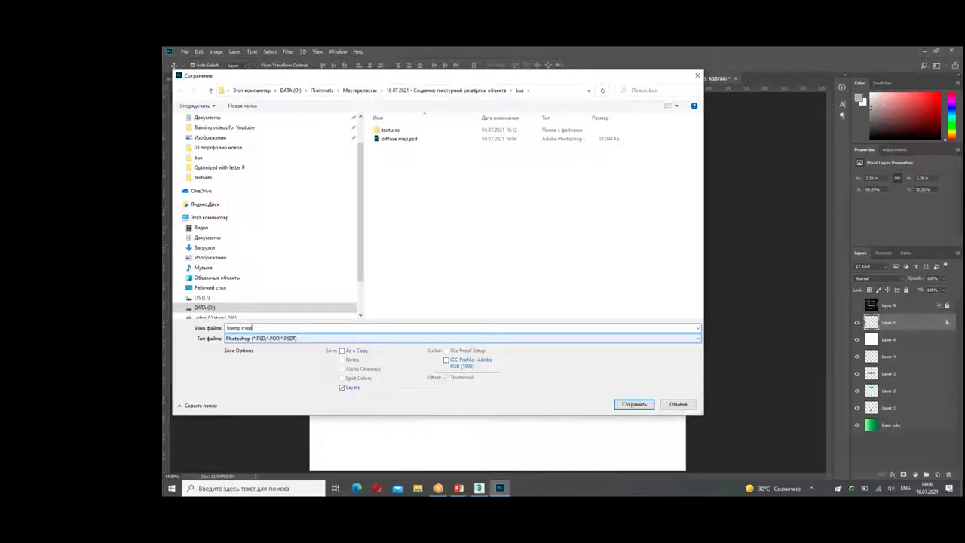
key("Return")
key("Return")
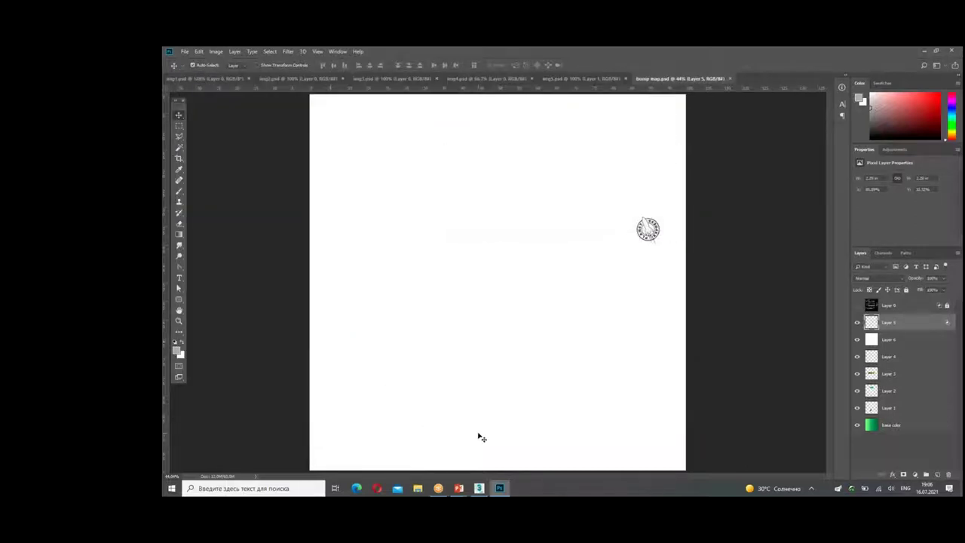
left_click(479, 488)
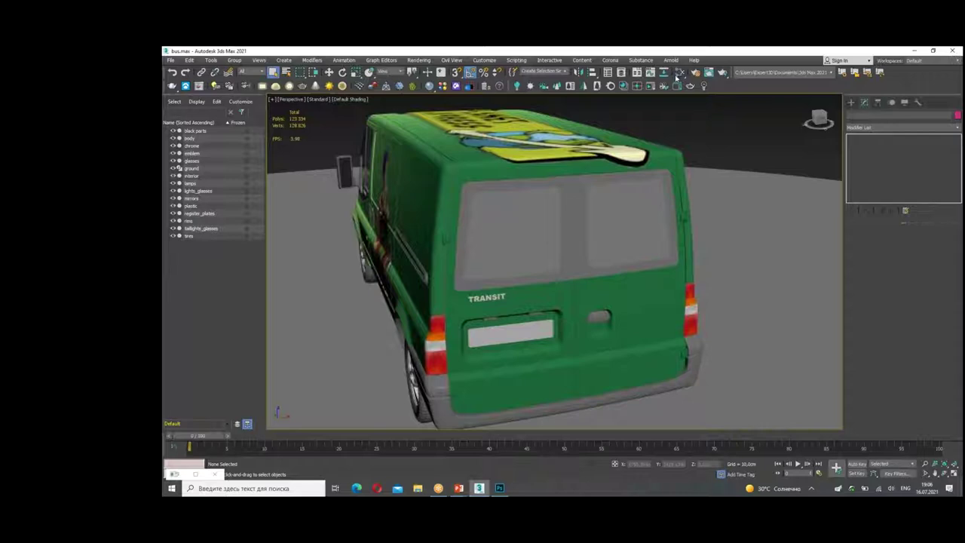
Step: Load bump map.psd as a Bitmap into the carpaint's base bump texture, accepting collapsed PSD layers
left_click(678, 73)
left_click_drag(628, 321, 620, 128)
double_click(592, 178)
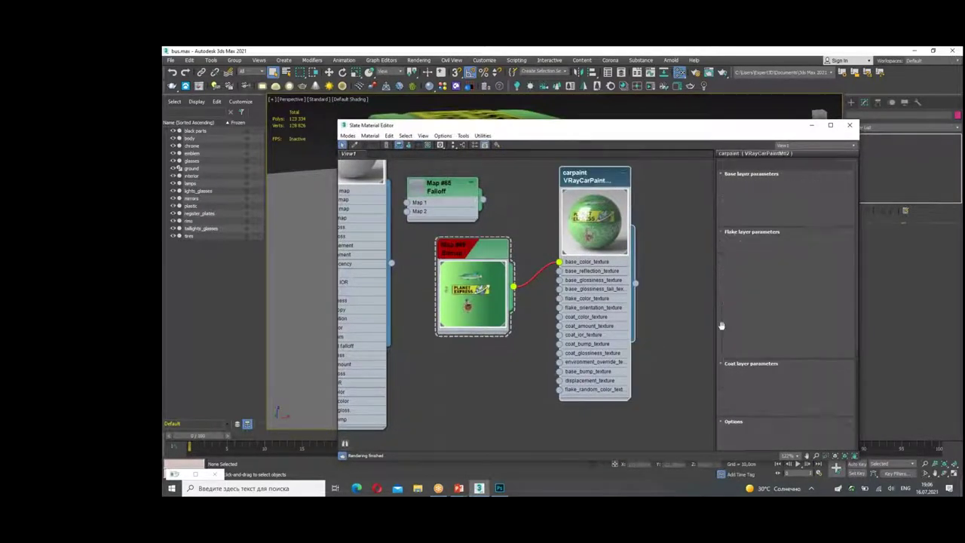
left_click_drag(724, 329, 738, 160)
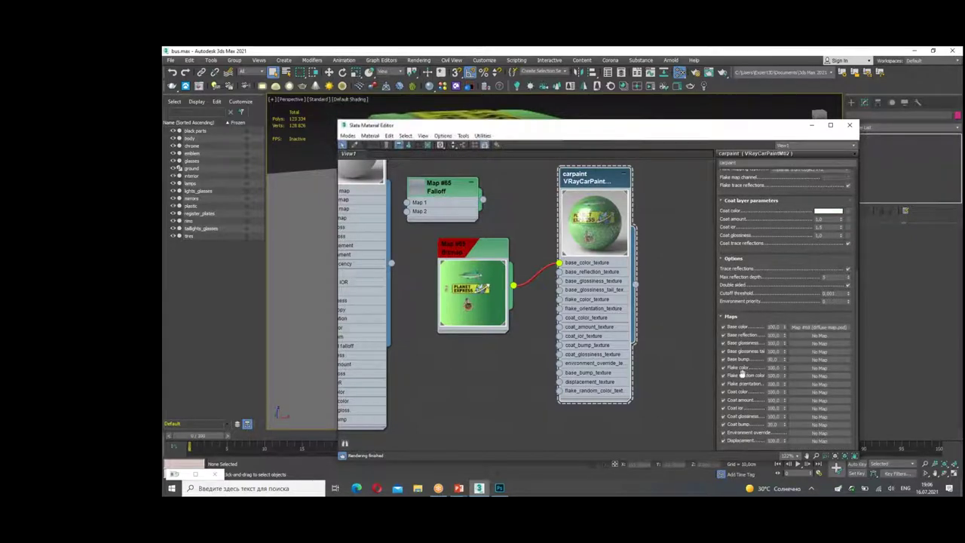
left_click(810, 361)
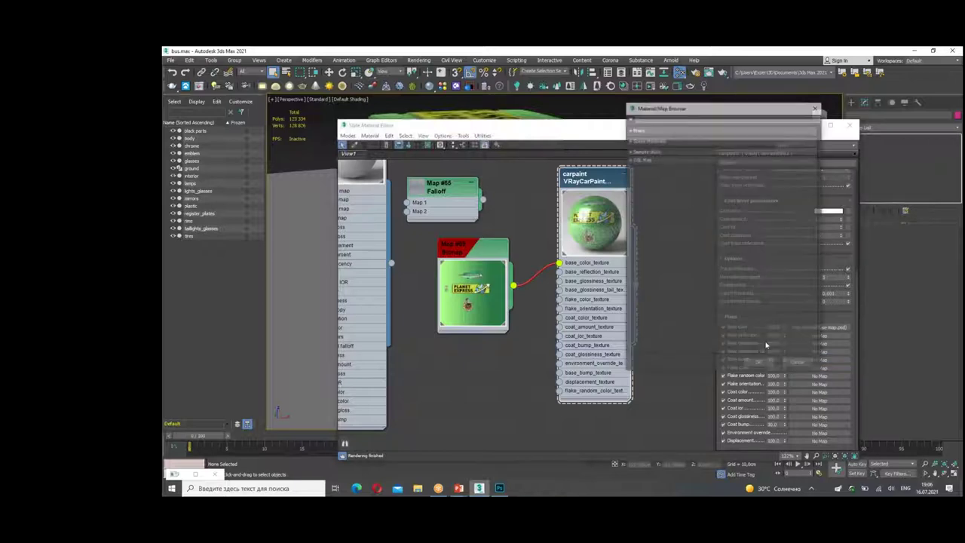
left_click(655, 148)
double_click(661, 165)
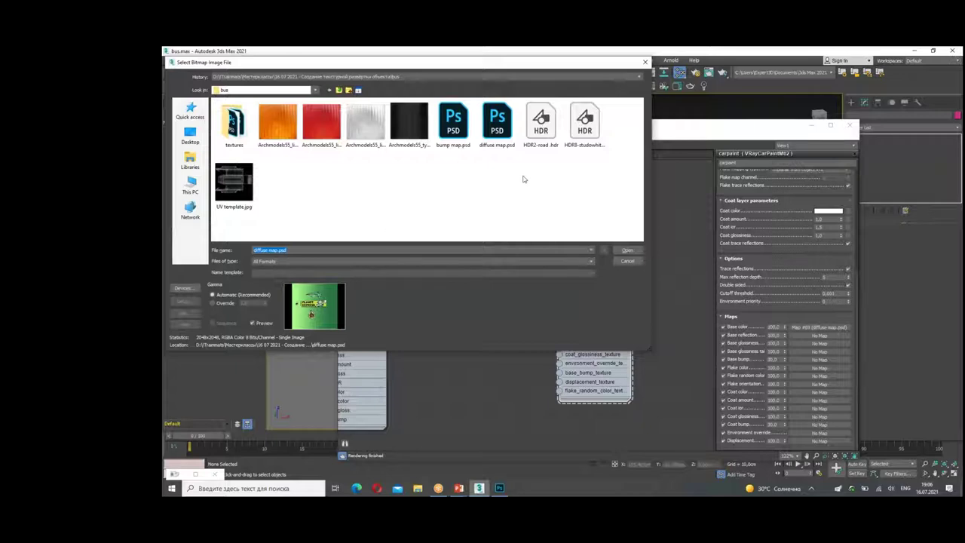
left_click(452, 143)
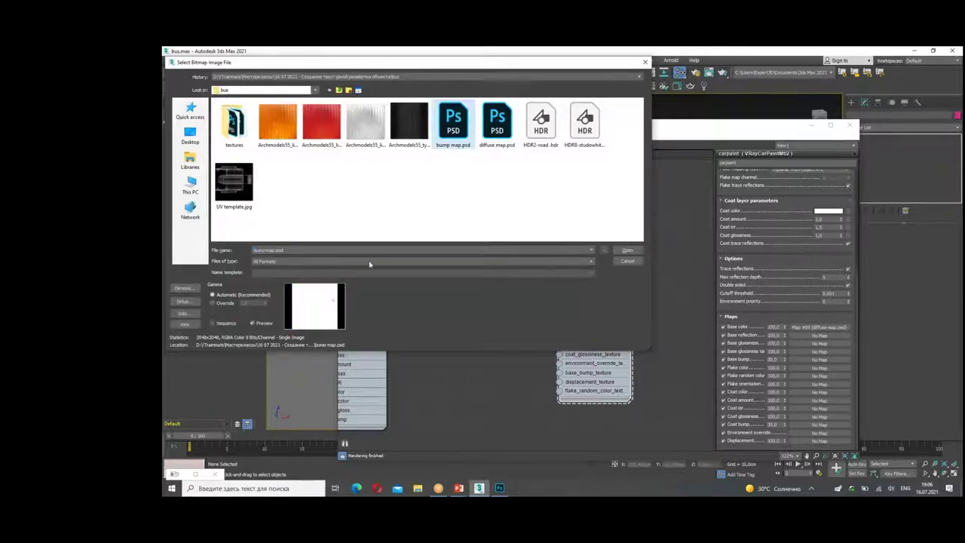
double_click(446, 134)
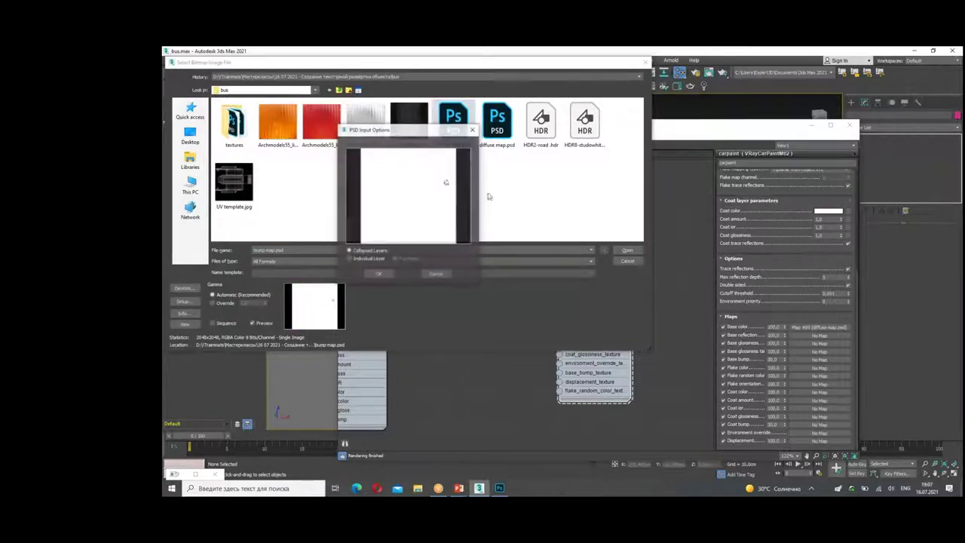
left_click(379, 273)
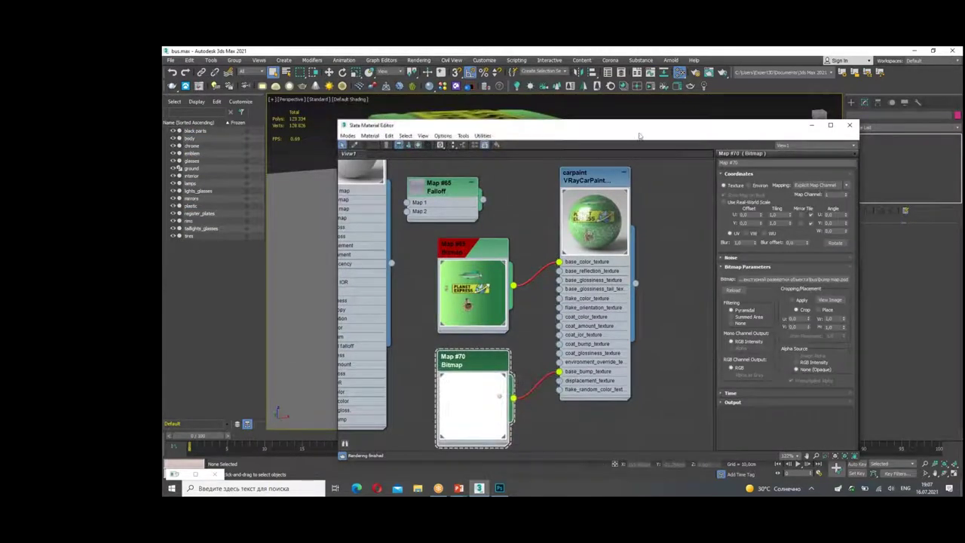
mouse_move(652, 127)
left_mouse_down()
mouse_move(726, 325)
mouse_move(852, 159)
left_mouse_up()
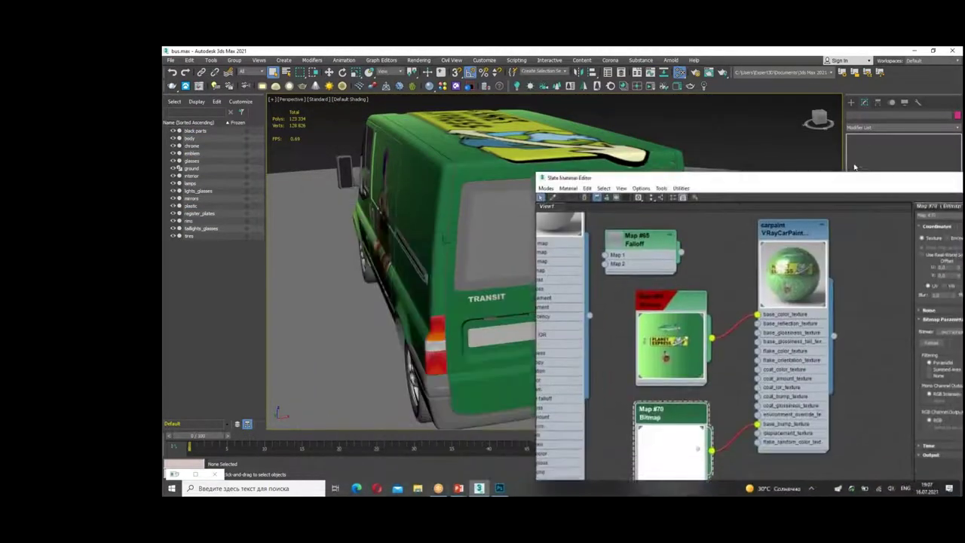
Step: Orbit to the van's rear doors and switch the viewport to V-Ray Viewport IPR rendering
left_click(624, 179)
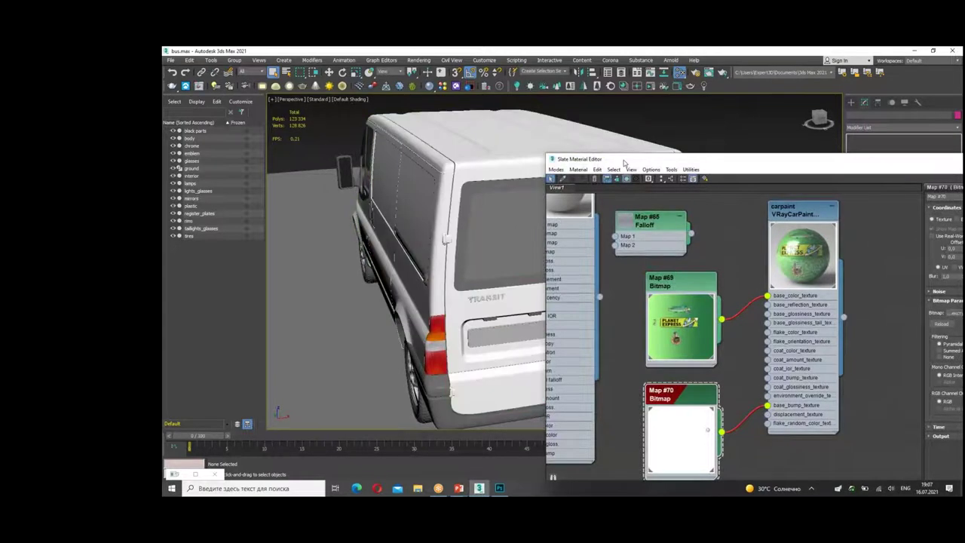
left_click_drag(625, 159, 806, 166)
middle_click_drag(490, 263, 565, 256, "alt")
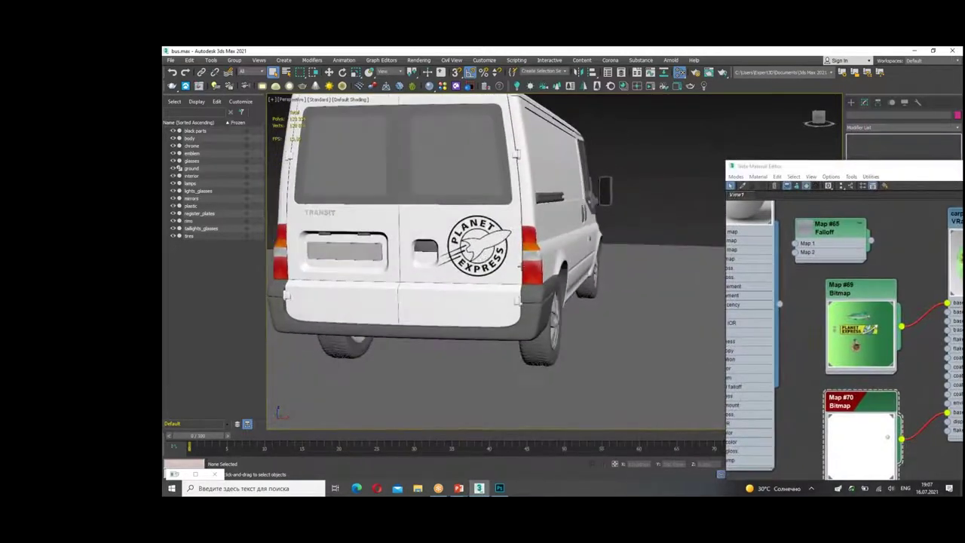
scroll(478, 253, "up", 3)
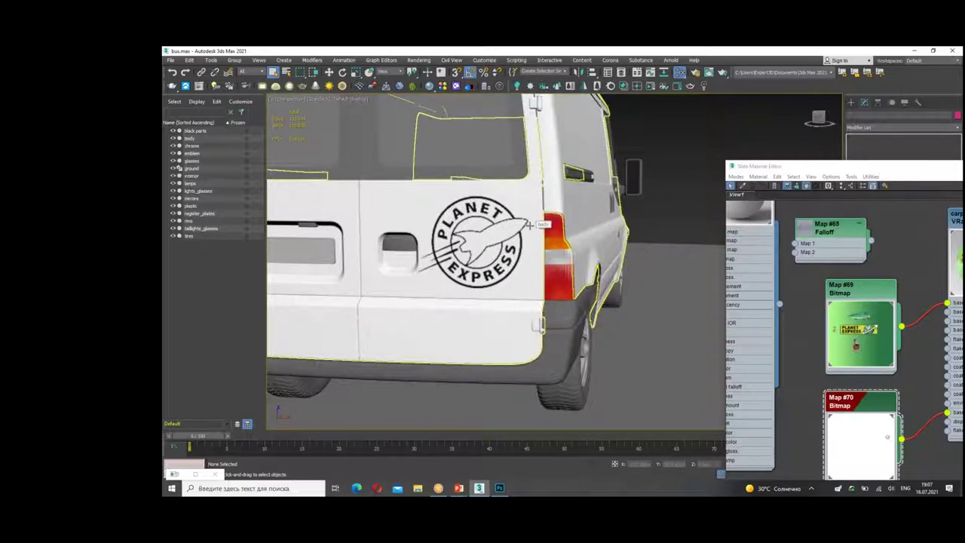
middle_click_drag(526, 217, 607, 279, "alt")
left_click(316, 99)
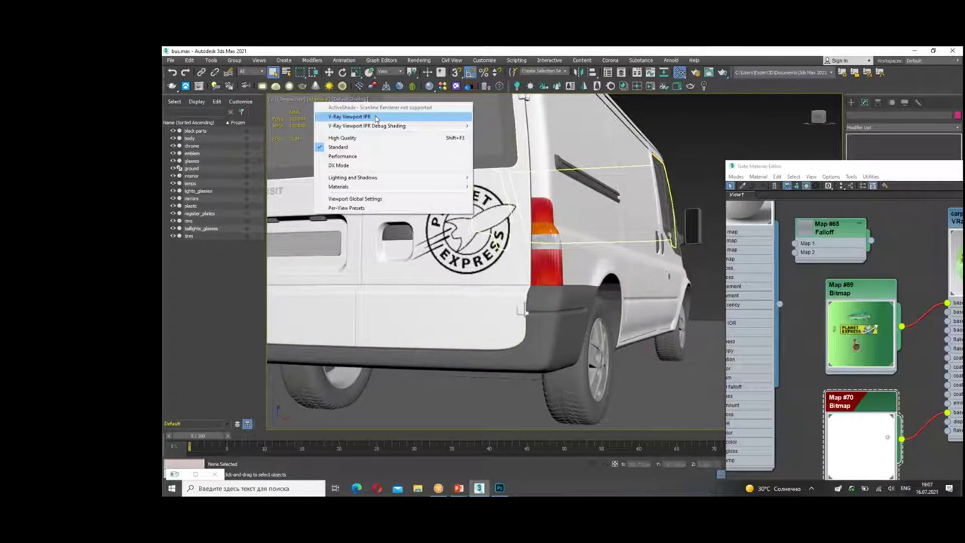
left_click(375, 118)
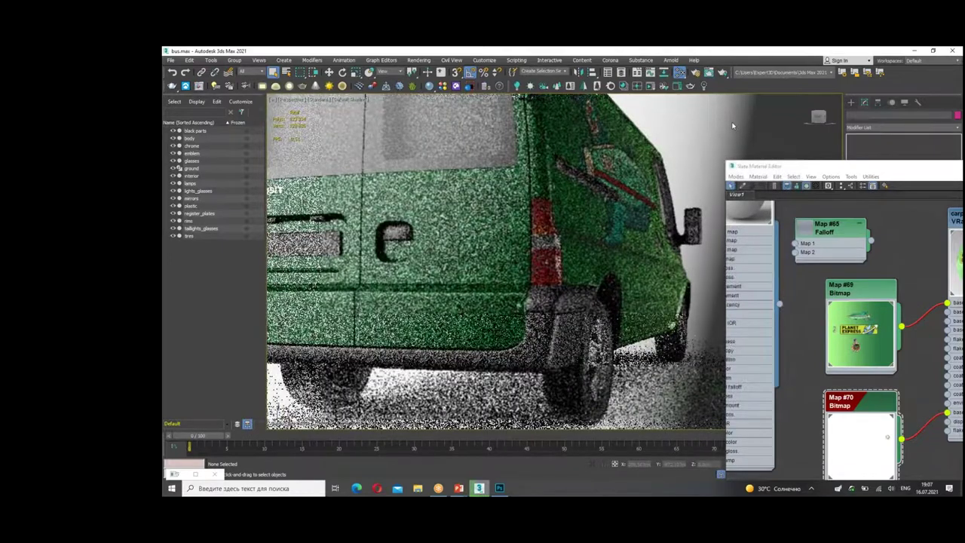
left_click_drag(754, 165, 577, 85)
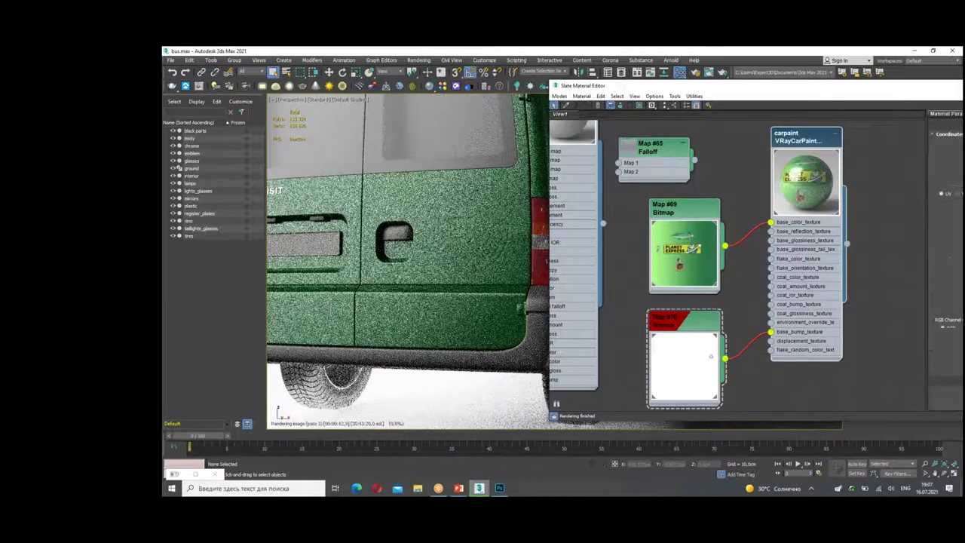
Step: Set the carpaint's Base bump amount to 0
mouse_move(824, 90)
left_mouse_down()
mouse_move(610, 98)
mouse_move(658, 98)
left_mouse_up()
scroll(829, 301, "down", 3)
scroll(829, 301, "down", 2)
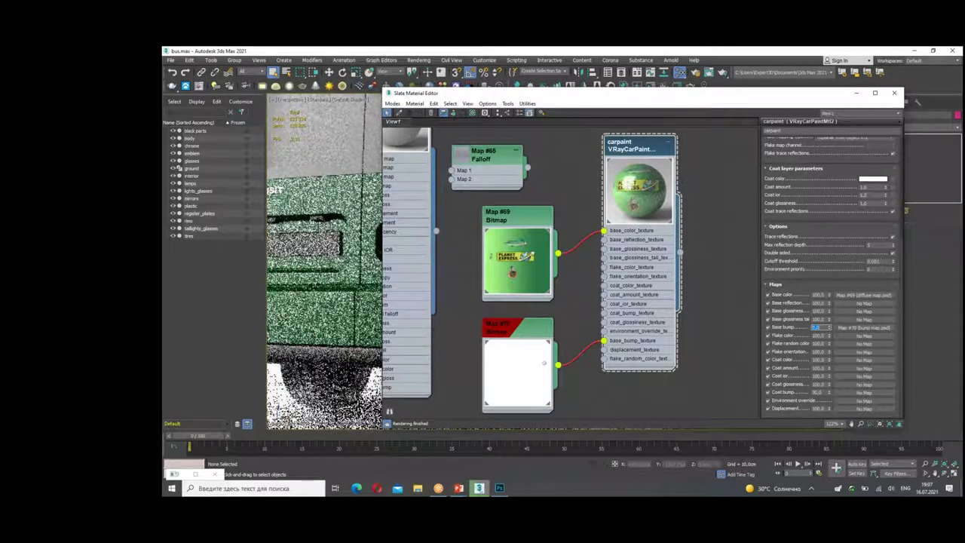
type("0")
key("Return")
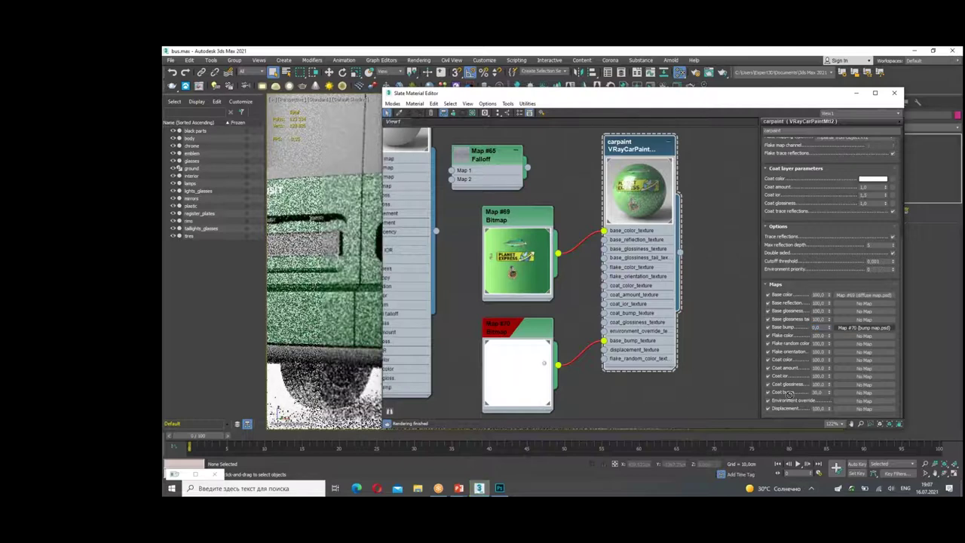
Step: Wire Map #70 as an instance into coat bump, set Coat bump to 30, and close the editor
left_click_drag(863, 327, 847, 394)
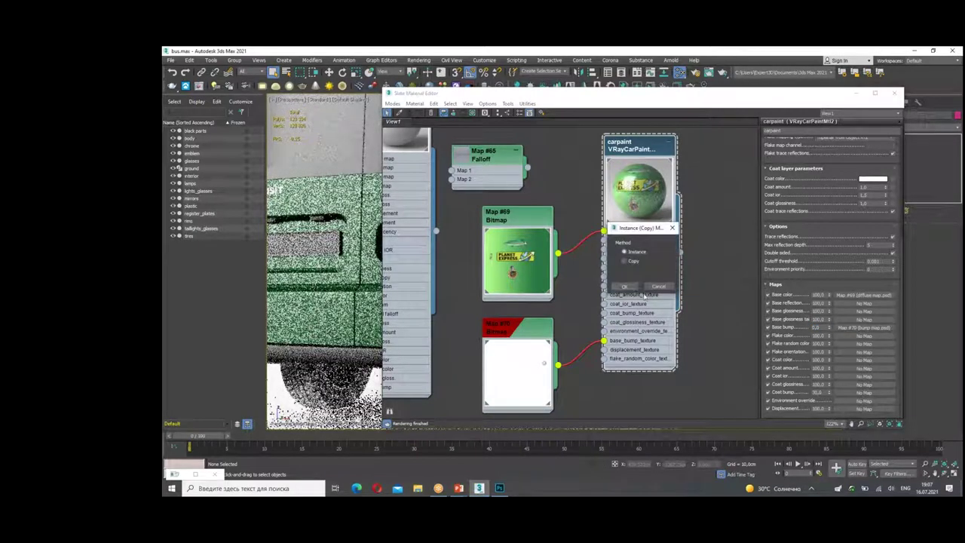
left_click(624, 288)
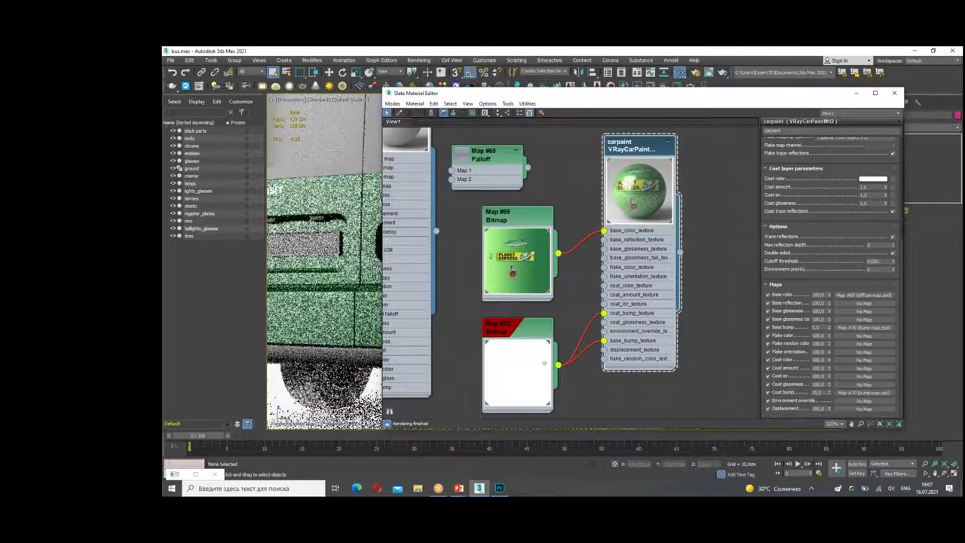
double_click(818, 392)
type("30")
key("Return")
left_click(894, 92)
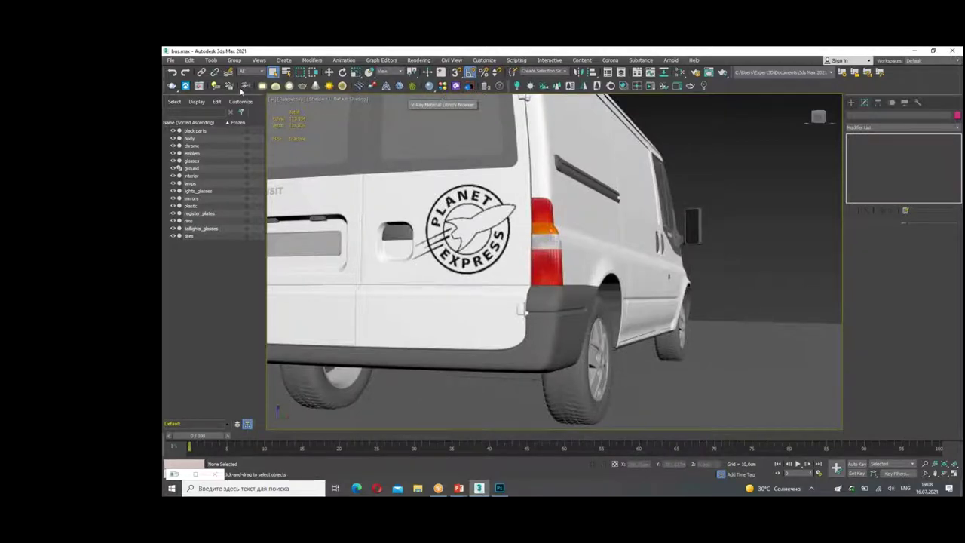
Step: Open the V-Ray Frame Buffer and zoom the viewport in on the rear-door Planet Express logo
left_click(200, 86)
left_click_drag(458, 113, 543, 103)
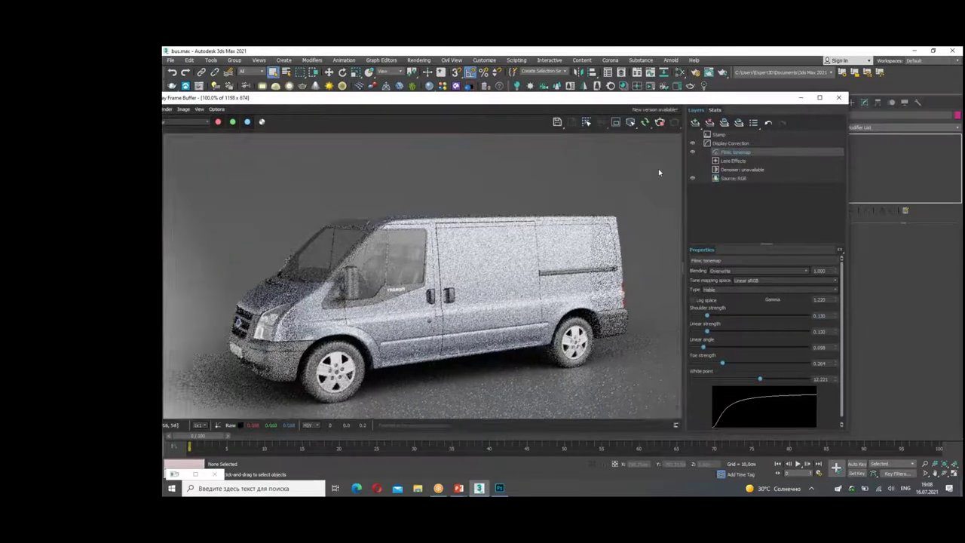
right_click(361, 266)
left_click(369, 266)
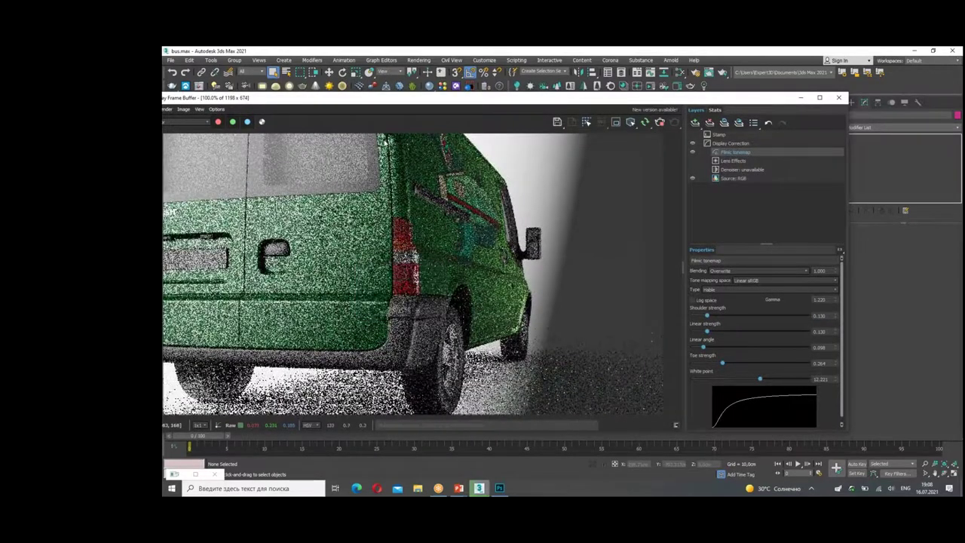
left_click_drag(361, 98, 728, 113)
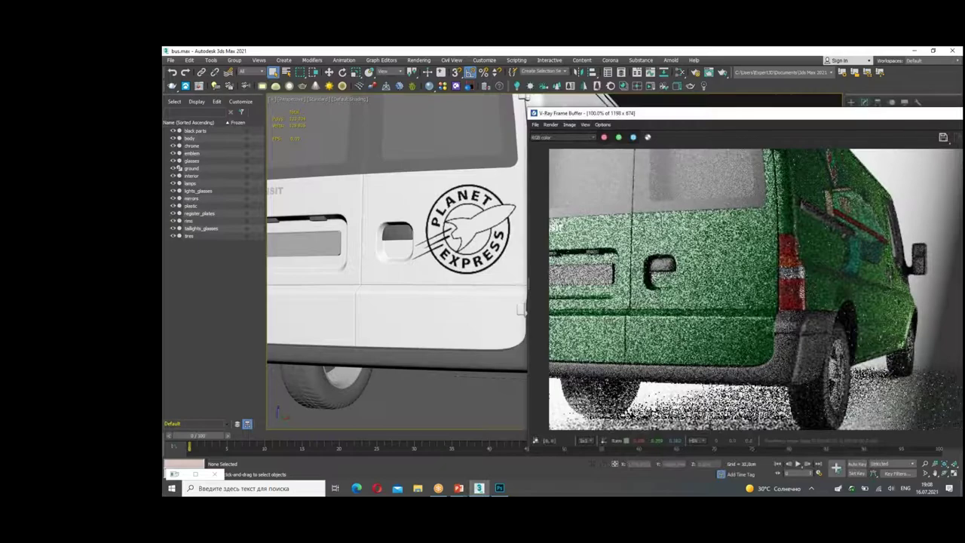
scroll(522, 273, "up", 2)
scroll(524, 272, "up", 2)
scroll(524, 270, "up", 2)
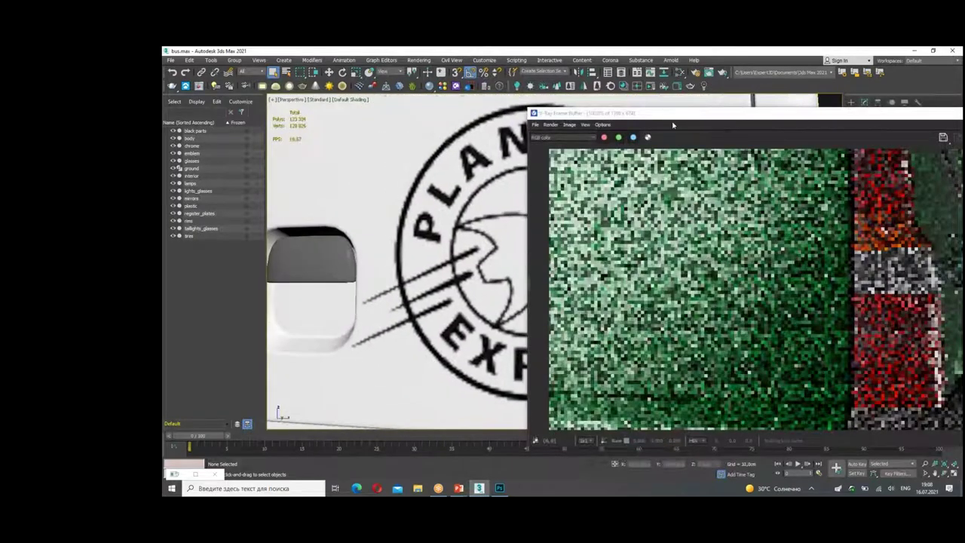
left_click_drag(680, 118, 463, 80)
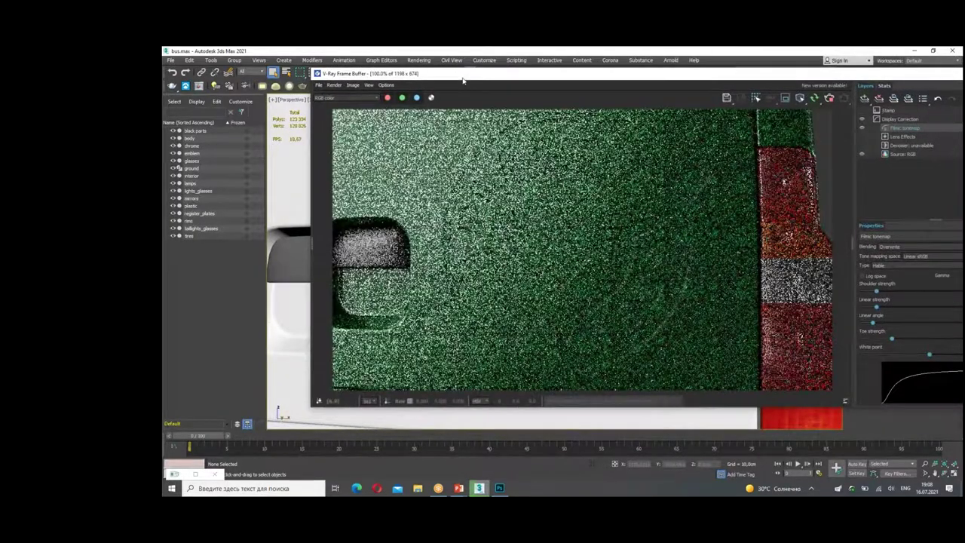
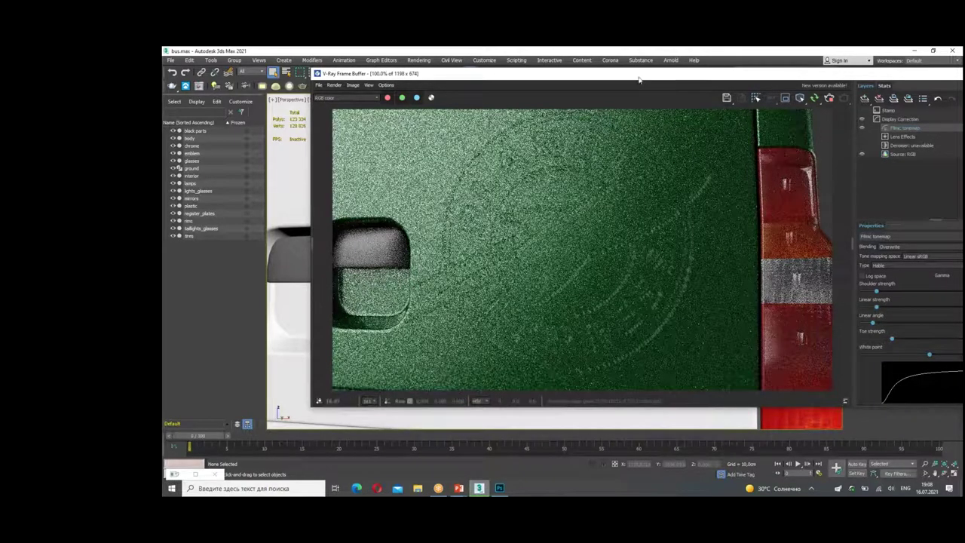
Step: Move the V-Ray Frame Buffer aside, orbit around the van, and bring up bump map.psd in Photoshop
left_click_drag(528, 73, 465, 83)
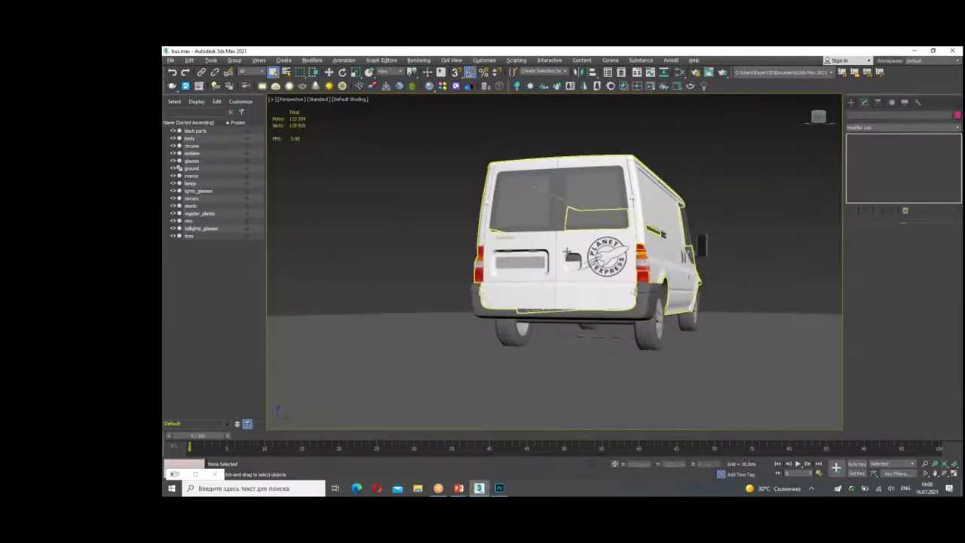
middle_click_drag(567, 254, 661, 270, "alt")
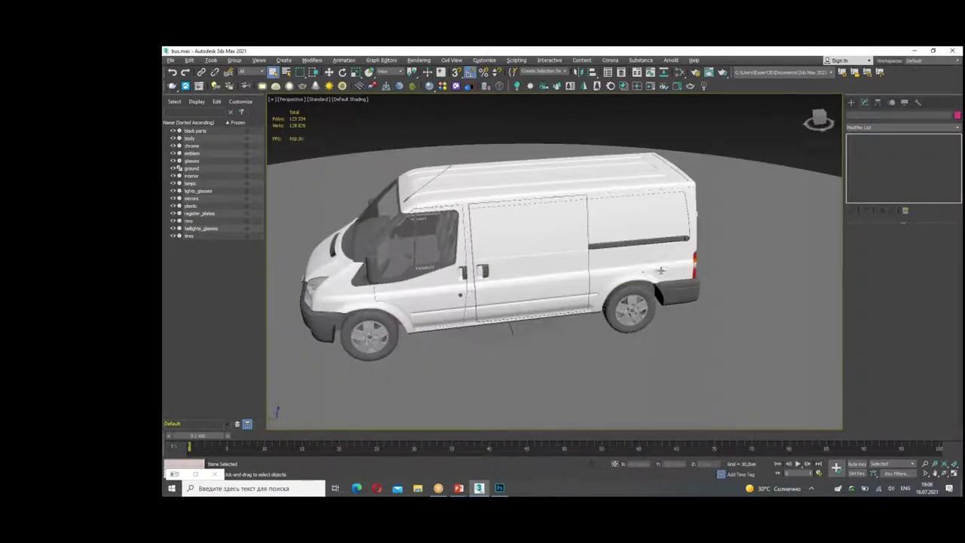
left_click(499, 488)
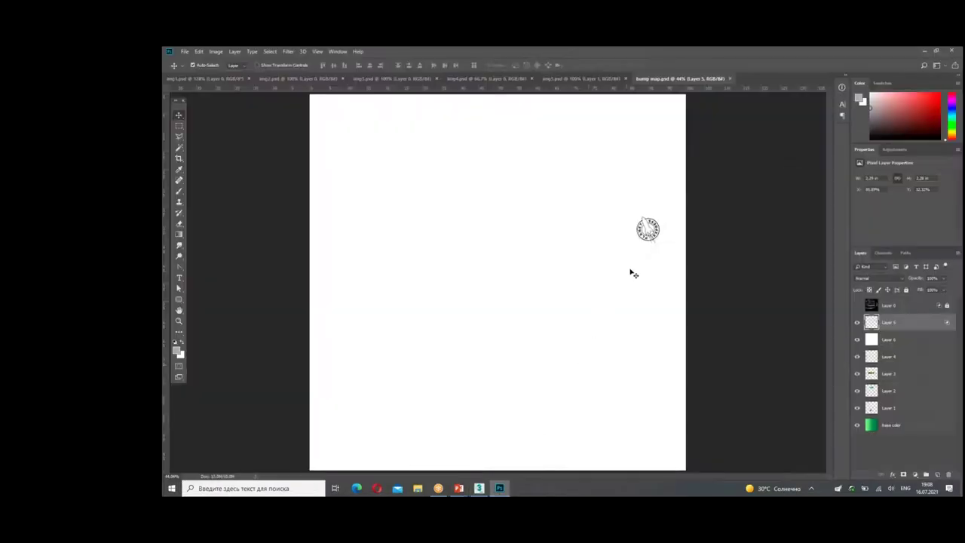
Step: Move Layer 2 up so the spaceship shows, and desaturate it with Hue/Saturation -100
left_click(856, 323)
left_click(857, 324)
left_click_drag(876, 392, 887, 316)
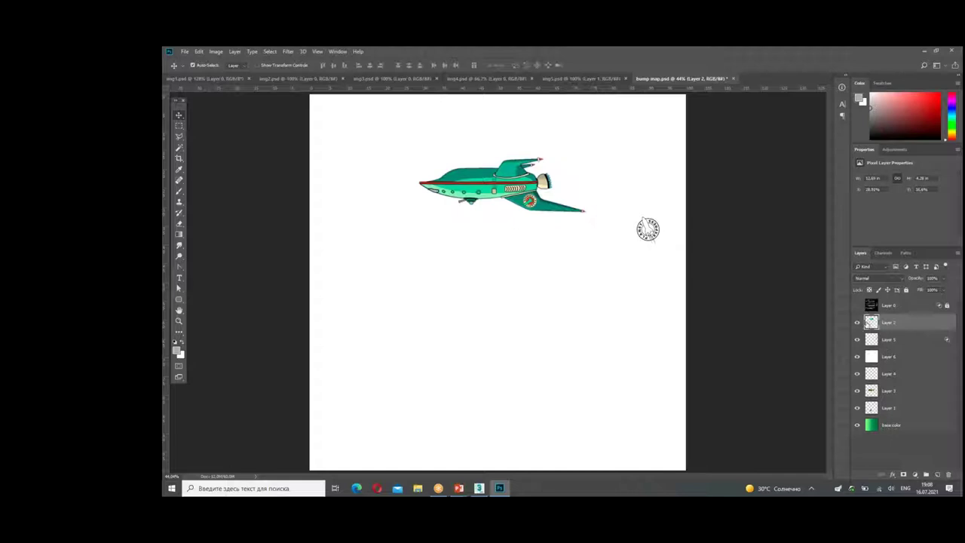
key("ctrl+u")
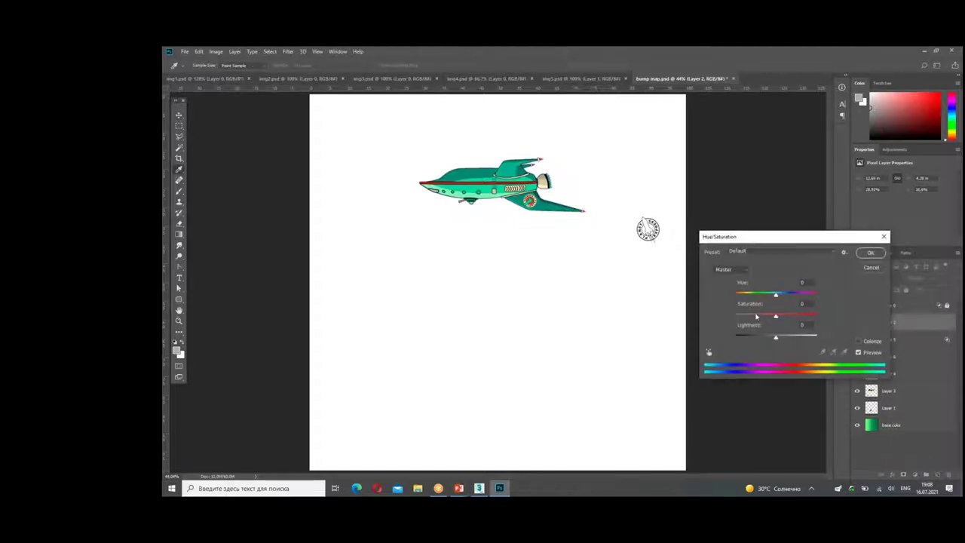
left_click_drag(775, 315, 726, 318)
left_click(871, 253)
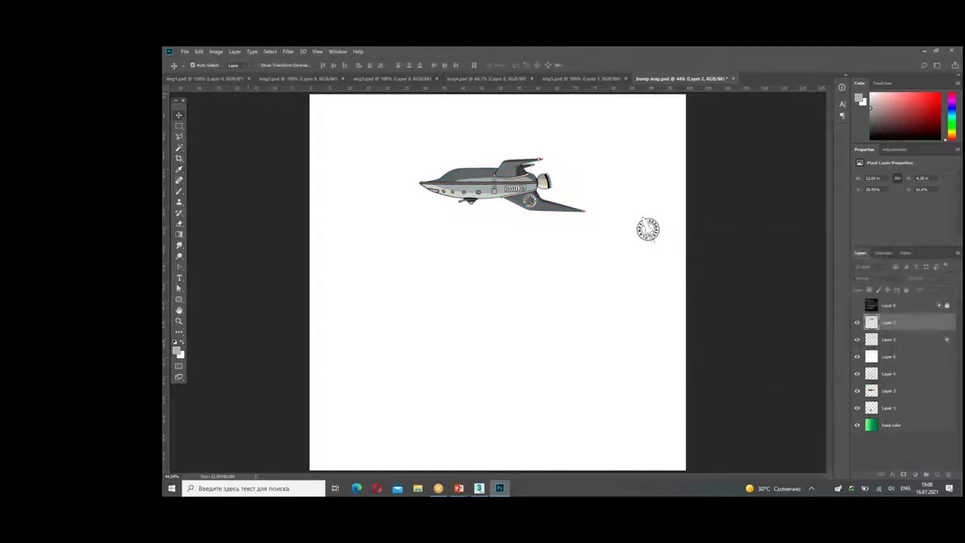
Step: Boost the spaceship's contrast with Levels set to 62, 1.00, 174
left_click(238, 51)
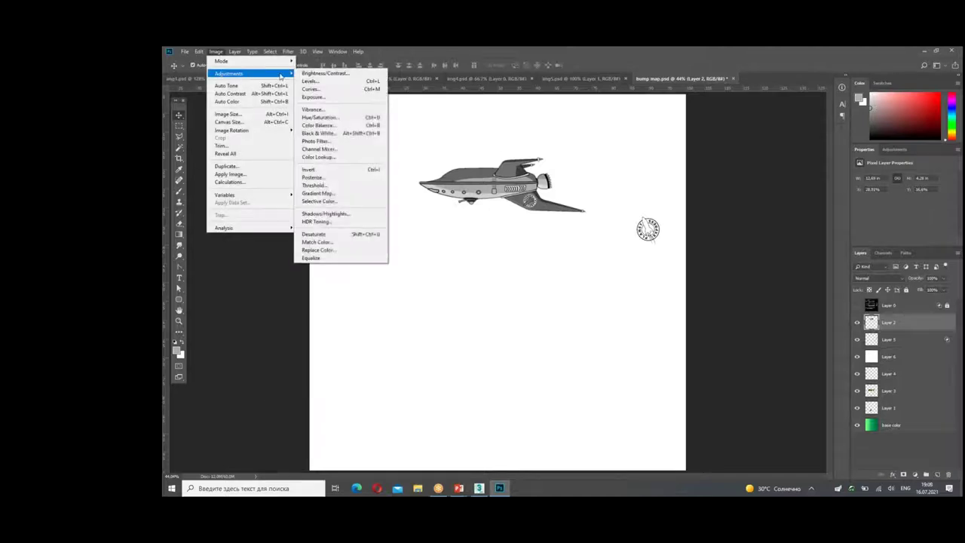
left_click(321, 84)
left_click_drag(800, 329, 766, 329)
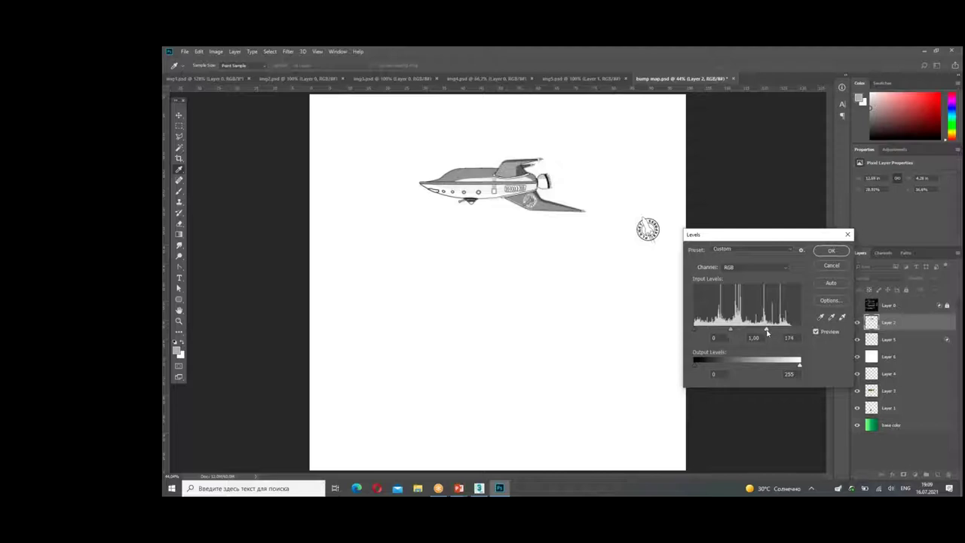
left_click_drag(693, 329, 742, 330)
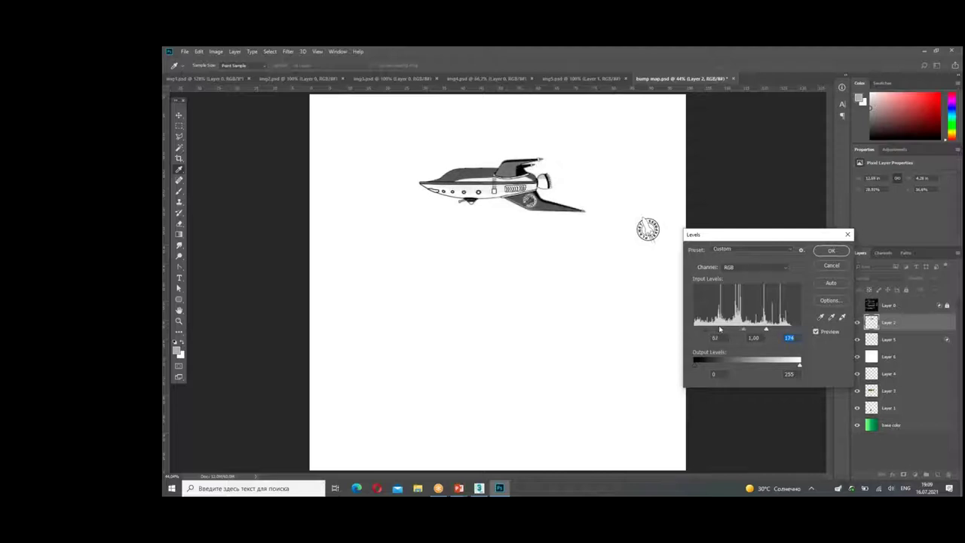
left_click_drag(714, 331, 712, 332)
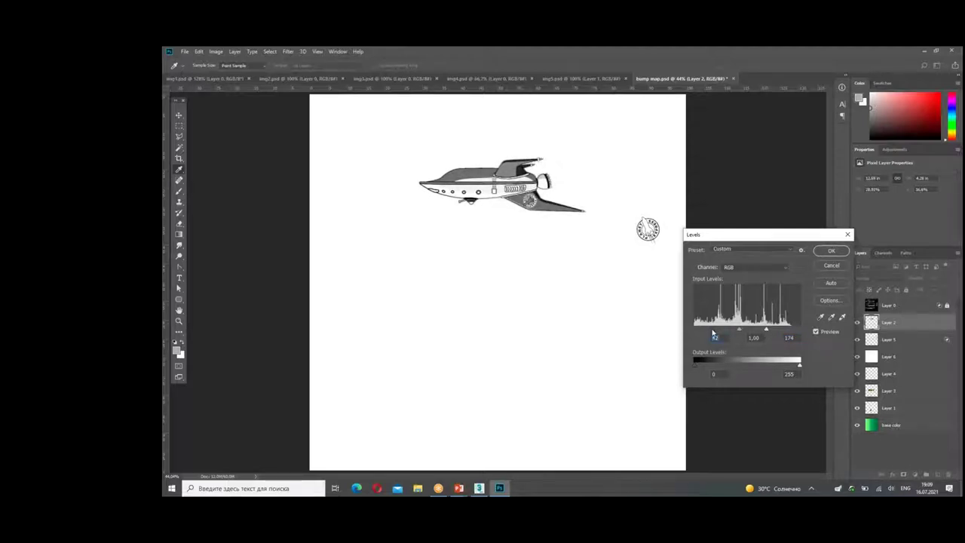
left_click(829, 251)
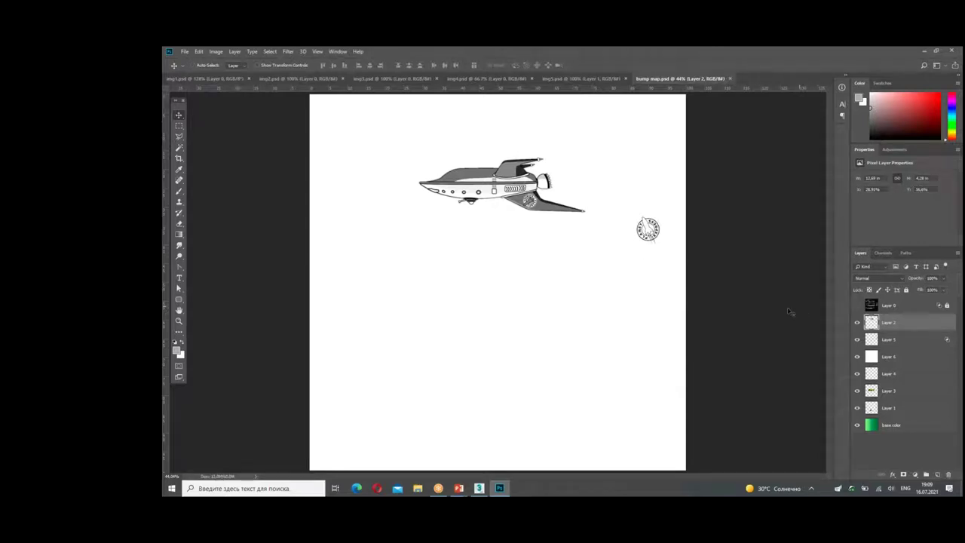
Step: Back in 3ds Max, orbit around the van, select its body and zoom in
left_click(479, 488)
mouse_move(503, 326)
middle_mouse_down("alt")
mouse_move(580, 283)
mouse_move(723, 241)
middle_mouse_up("alt")
left_click(746, 234)
scroll(750, 230, "up", 3)
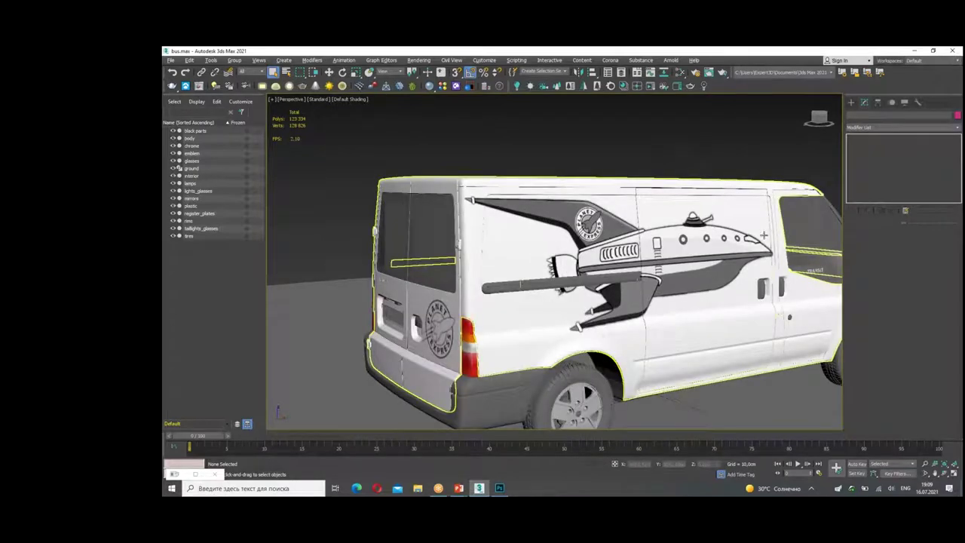
Step: Orbit to a front three-quarter view of the van, then select Layer 3 in the bump map
mouse_move(679, 306)
middle_mouse_down("alt")
mouse_move(544, 304)
mouse_move(622, 302)
mouse_move(701, 275)
middle_mouse_up("alt")
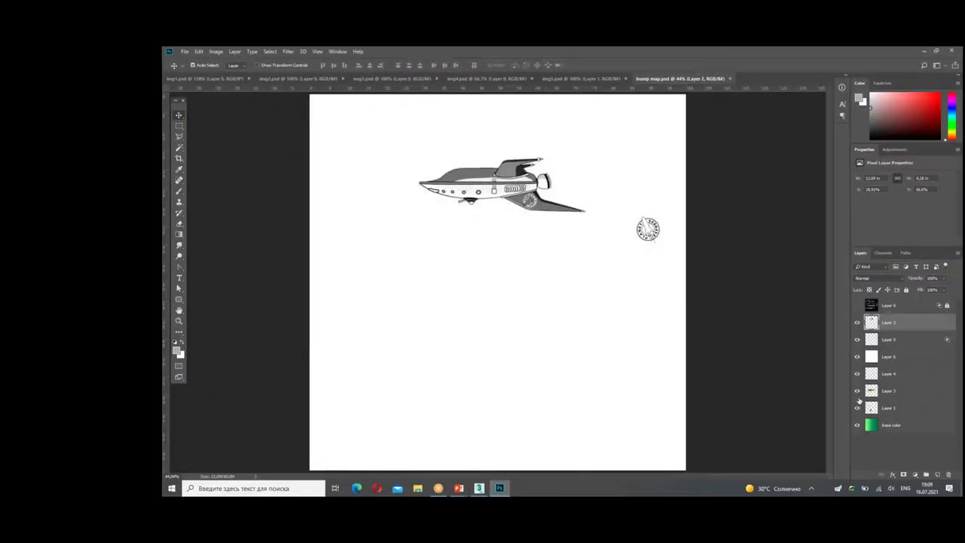
left_click(872, 392)
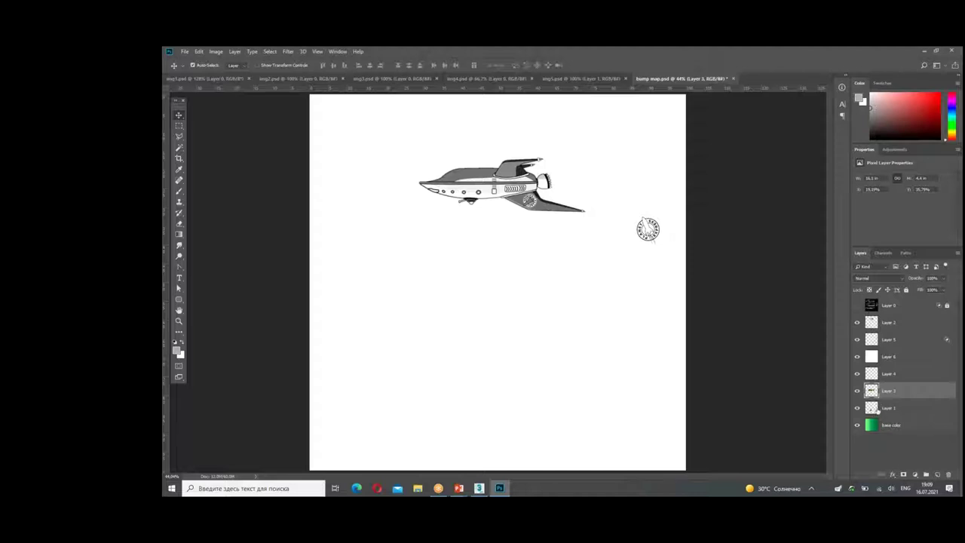
Step: Reorder the emblem's Layer 3 and desaturate it with Hue/Saturation -100
left_click_drag(874, 390, 875, 332)
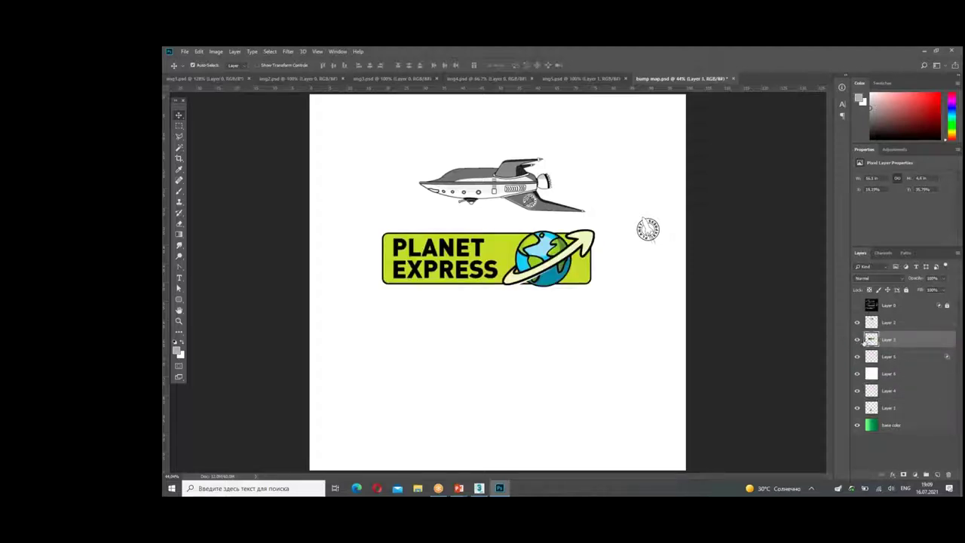
mouse_move(867, 340)
left_mouse_down()
mouse_move(886, 411)
mouse_move(884, 335)
left_mouse_up()
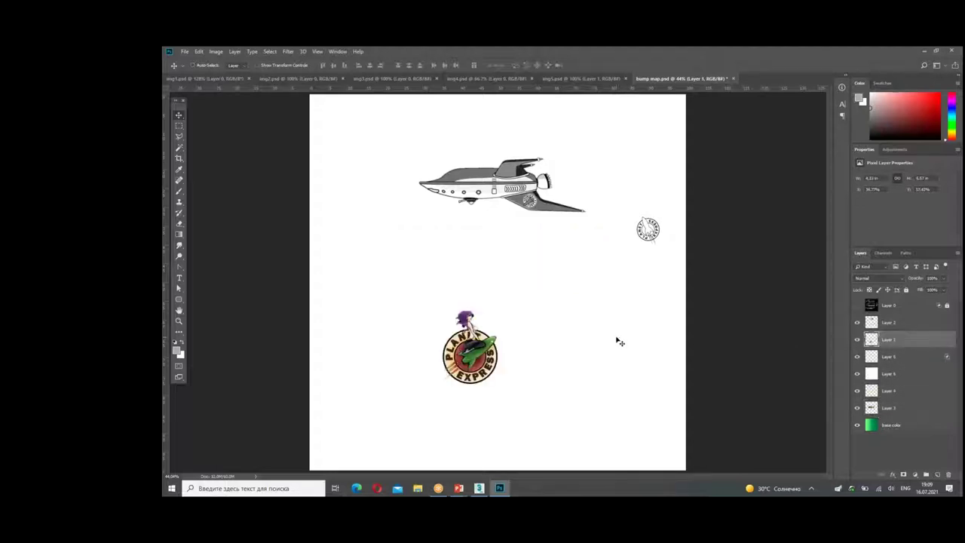
key("ctrl+u")
left_click_drag(776, 315, 699, 316)
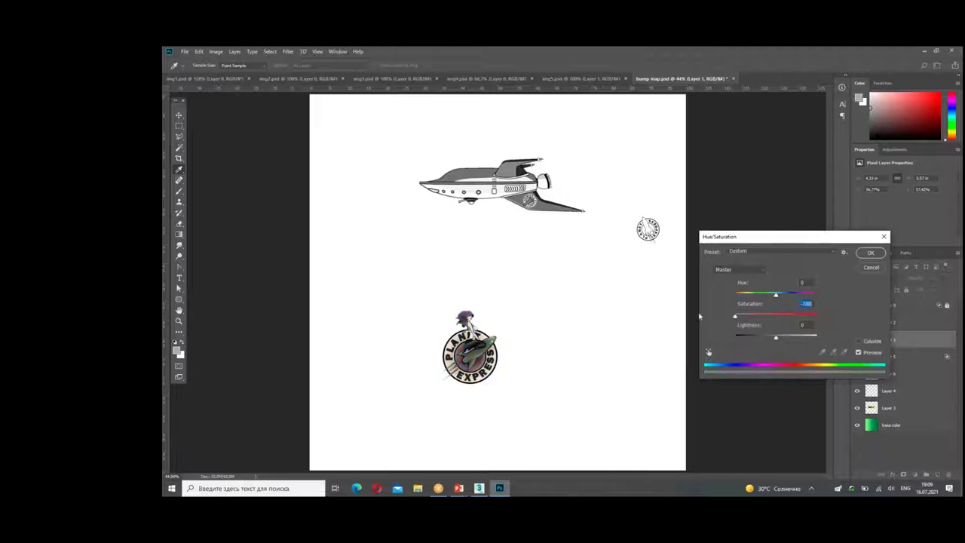
left_click(871, 254)
Step: Darken the emblem's shadows and midtones with Levels, then save bump map.psd
key("ctrl+l")
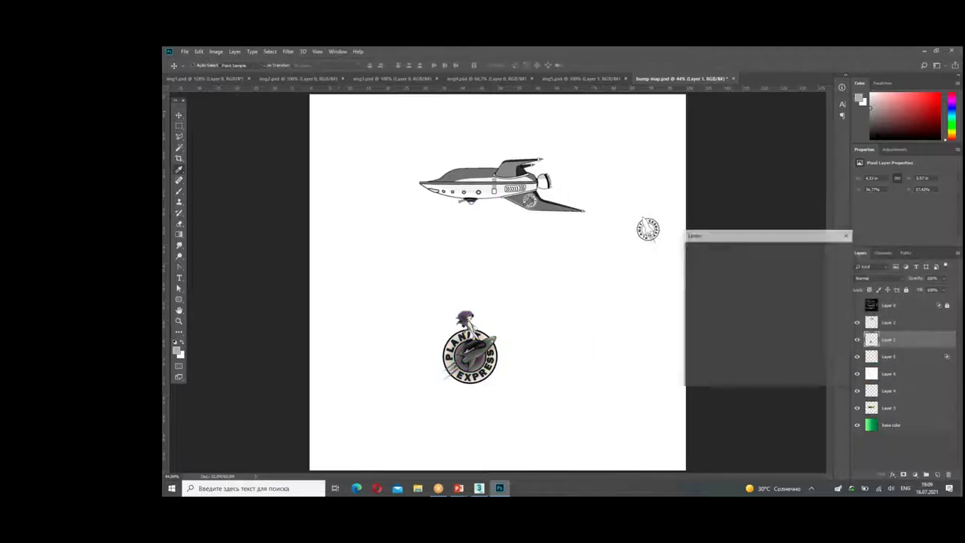
left_click_drag(692, 332, 756, 331)
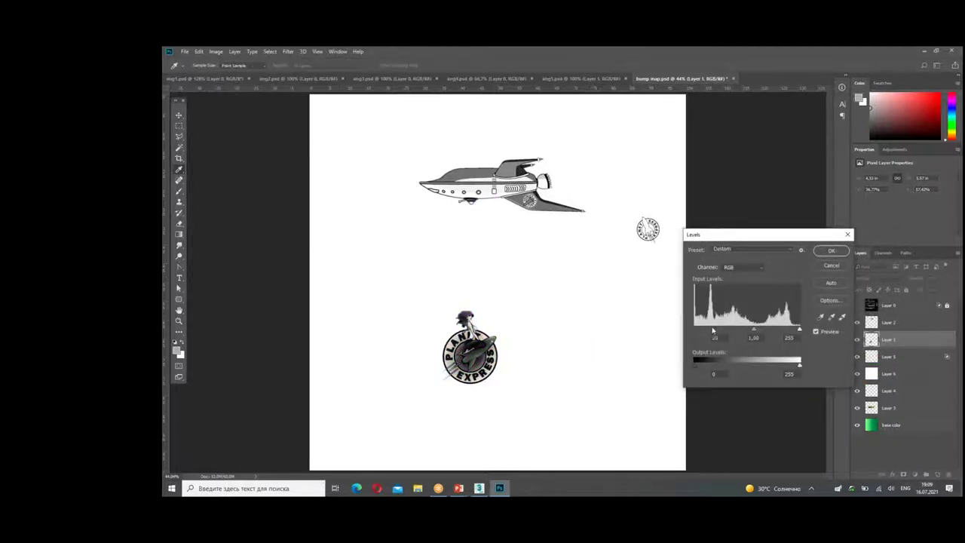
left_click_drag(751, 332, 776, 337)
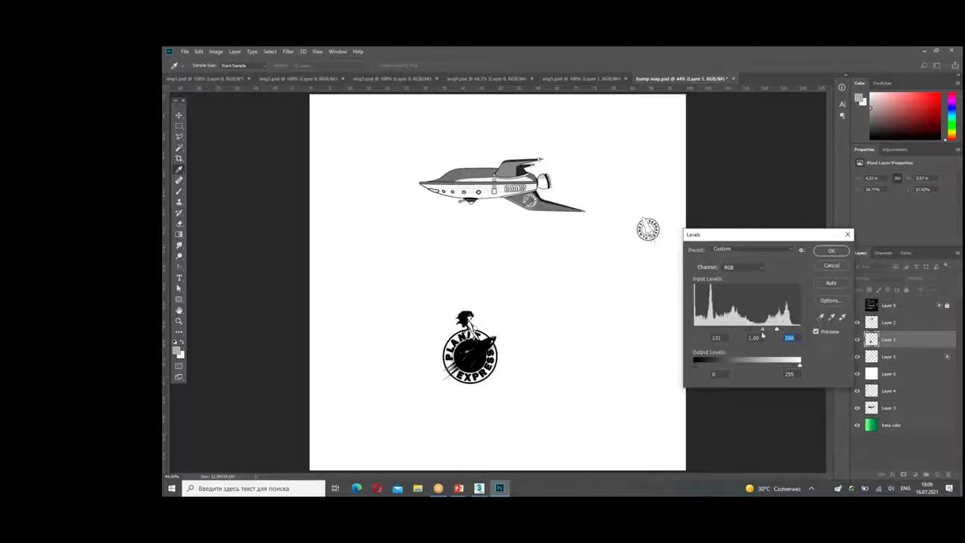
mouse_move(762, 331)
left_mouse_down()
mouse_move(740, 332)
mouse_move(756, 332)
left_mouse_up()
left_click(756, 331)
left_click(831, 251)
key("ctrl+s")
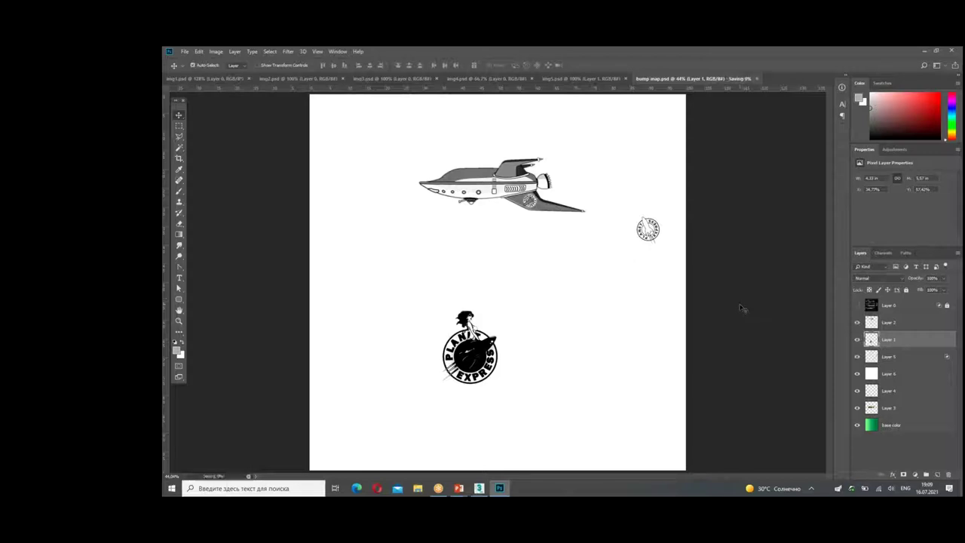
left_click(480, 488)
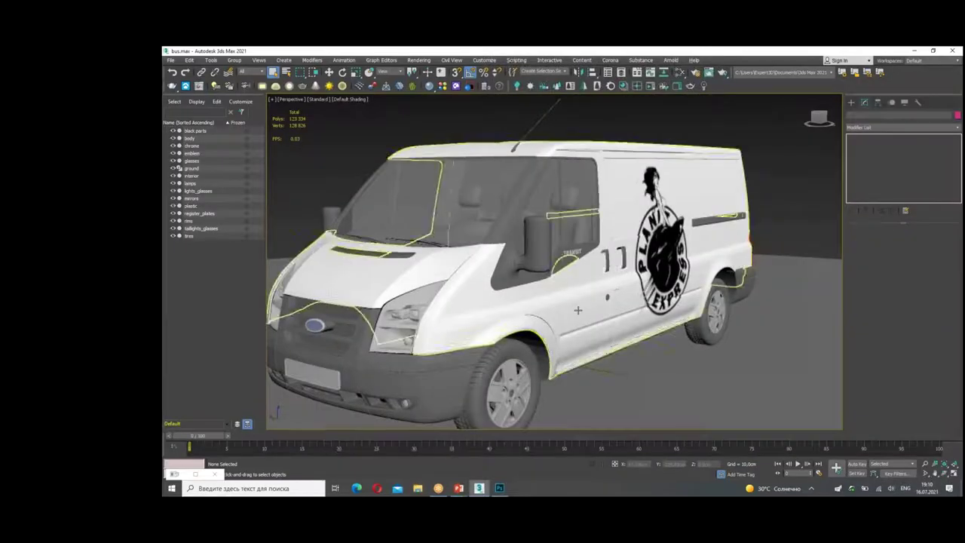
Step: Pull back to see the whole van, then orbit to a side view
mouse_move(554, 264)
middle_mouse_down("alt")
mouse_move(603, 272)
mouse_move(651, 104)
middle_mouse_up("alt")
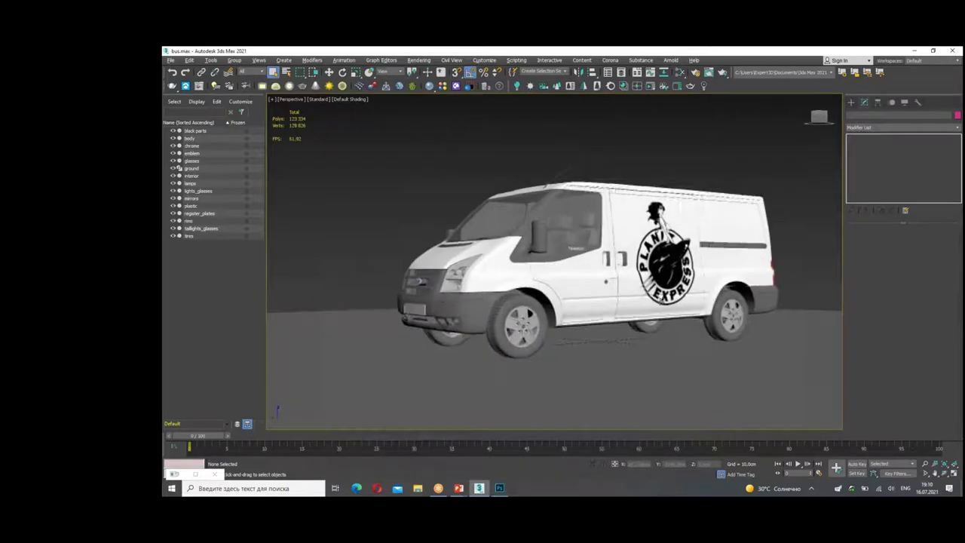
left_click(679, 73)
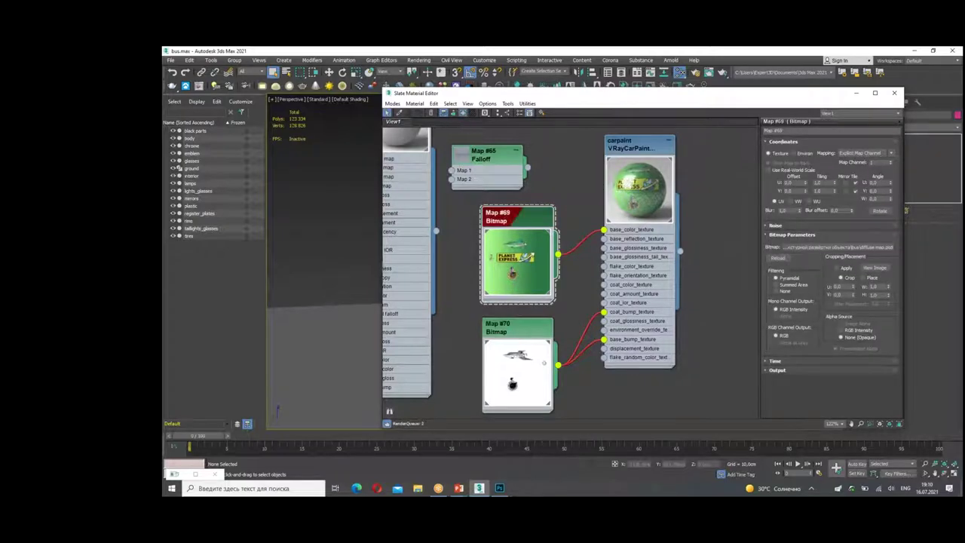
left_click(895, 94)
mouse_move(701, 173)
middle_mouse_down("alt")
mouse_move(569, 181)
mouse_move(688, 190)
middle_mouse_up("alt")
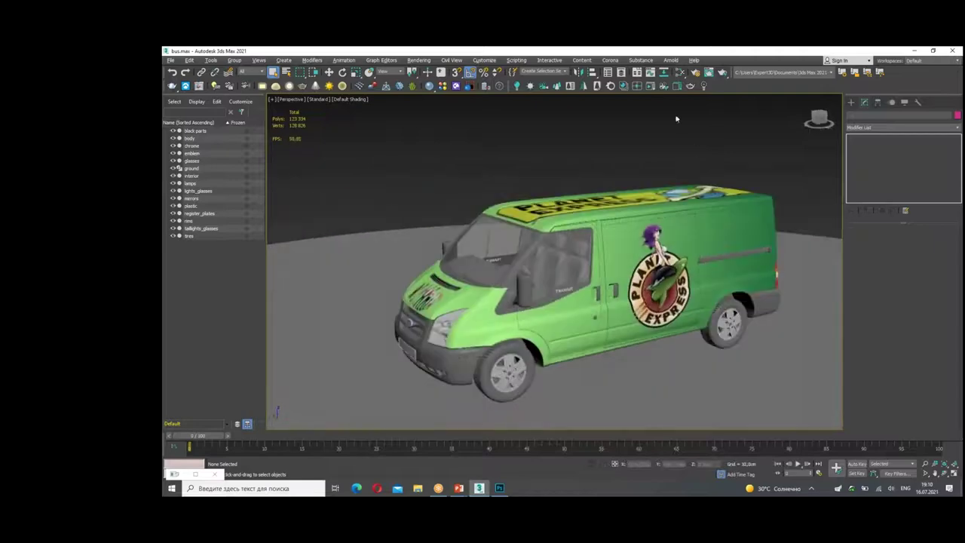
Step: Adjust the carpaint material's Base reflection and Coat glossiness values in the Slate Material Editor
key("m")
double_click(671, 189)
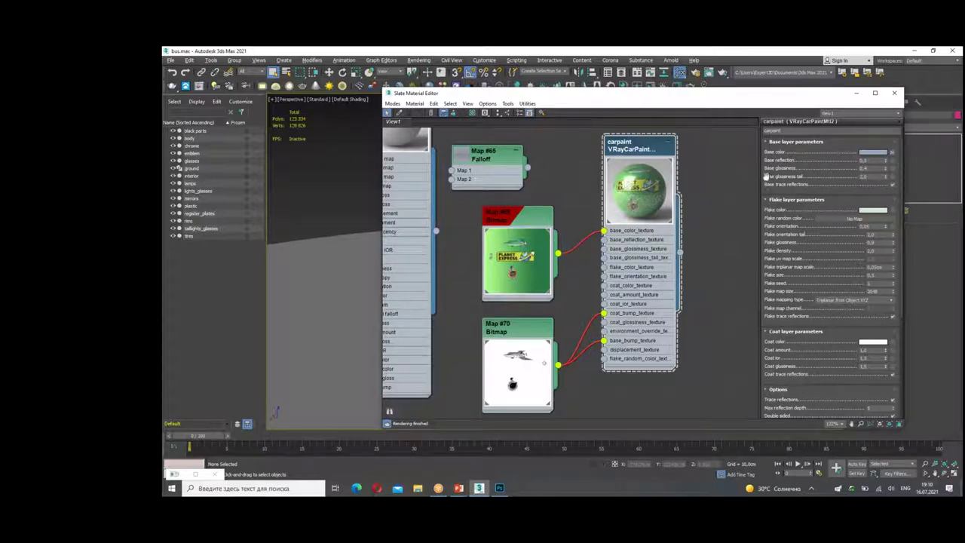
double_click(871, 160)
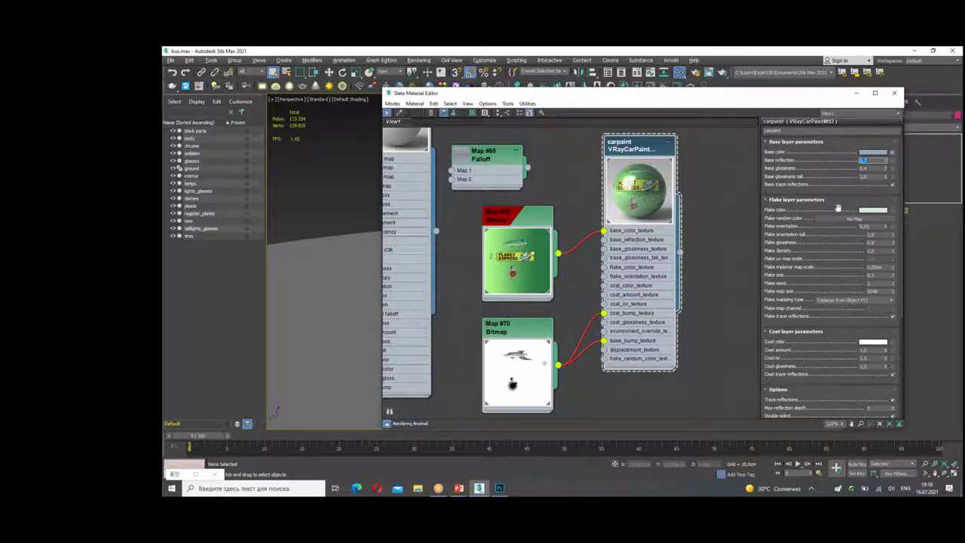
scroll(824, 244, "down", 5)
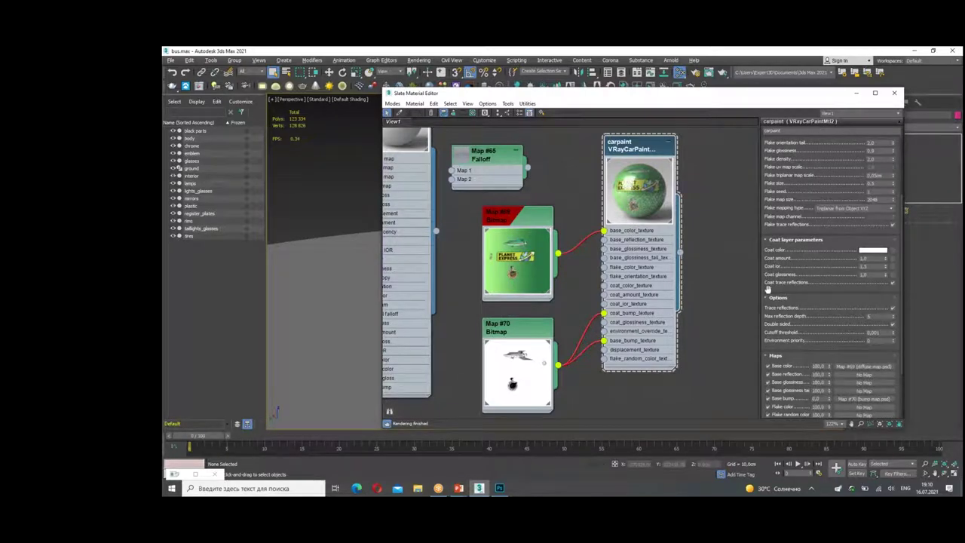
double_click(871, 275)
left_click(894, 93)
left_click(499, 487)
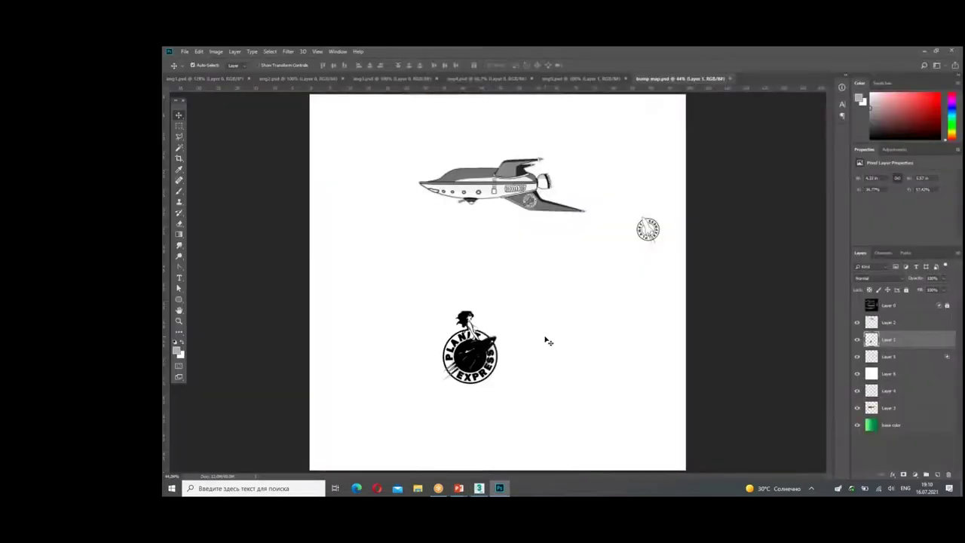
Step: Save the texture document as 'gloss map.psd' using Save As
left_click(185, 51)
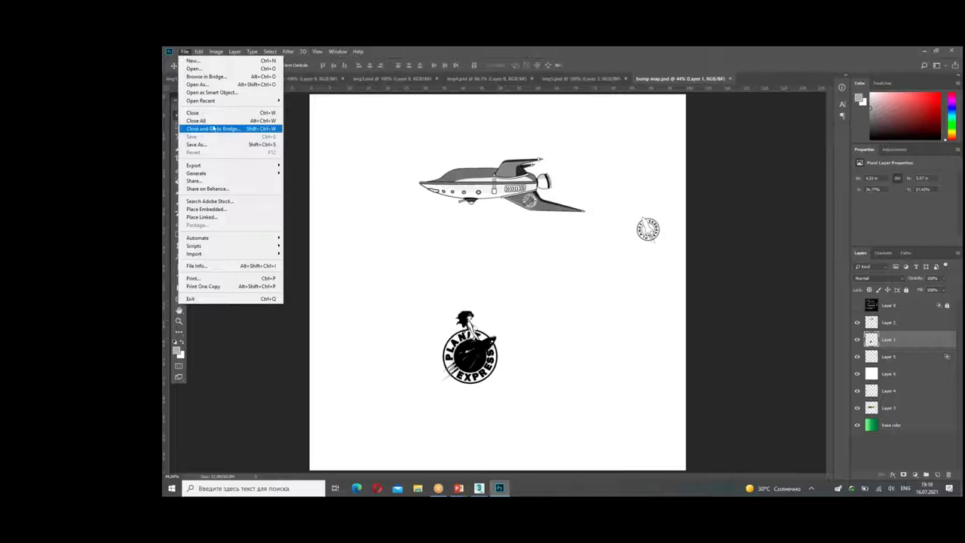
left_click(204, 146)
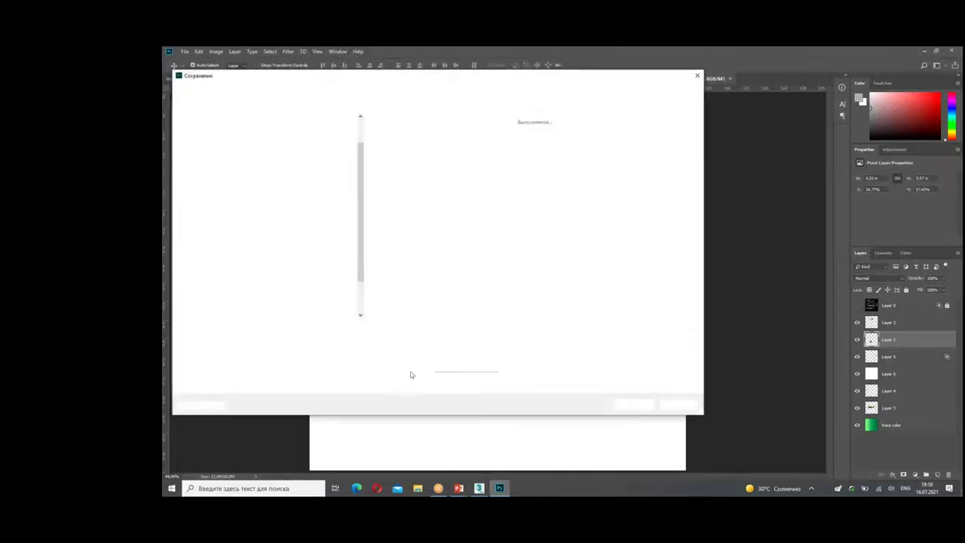
double_click(233, 328)
type("glo")
key("BackSpace")
type("lo")
key("Return")
key("Return")
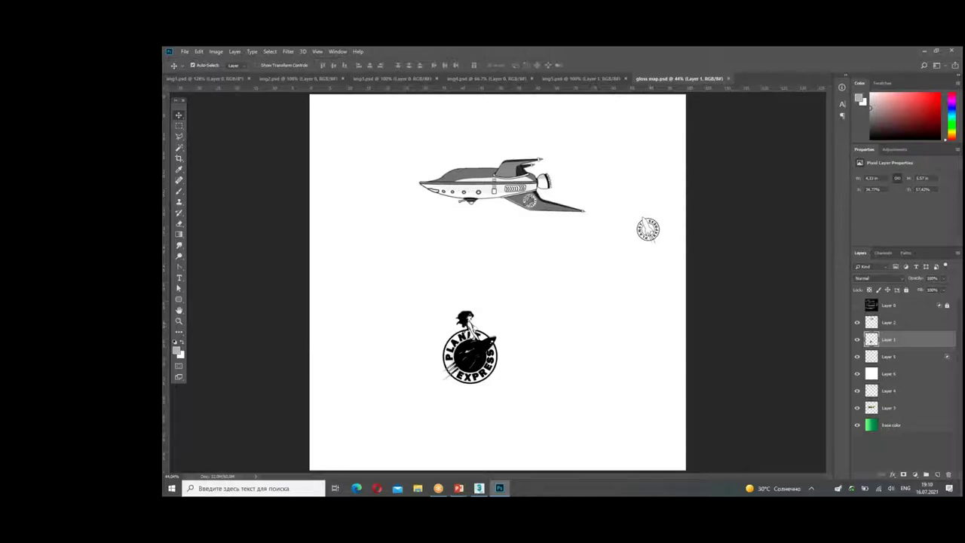
Step: Hide the spaceship layer, keeping the Planet Express logo visible
left_click(857, 322)
left_click(857, 339)
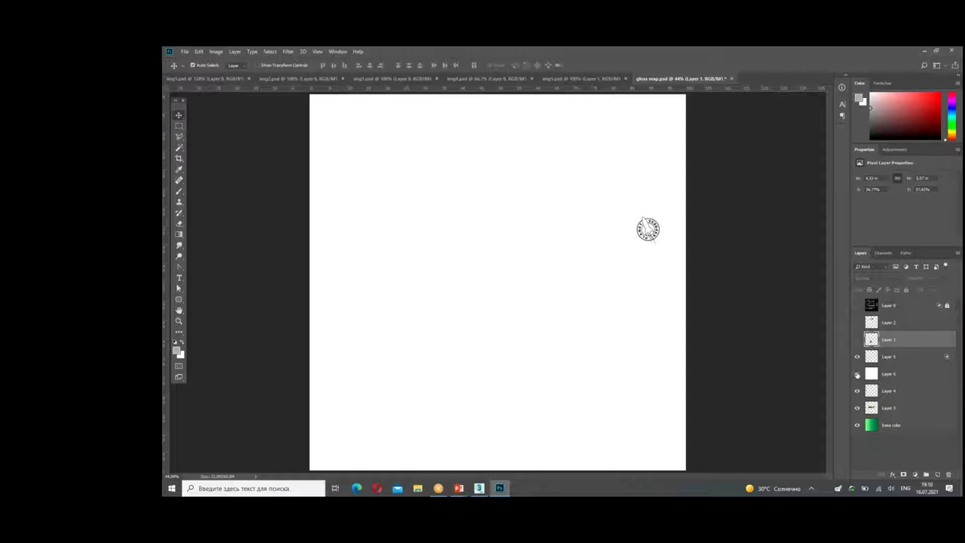
left_click(857, 339)
left_click(856, 340)
left_click(857, 339)
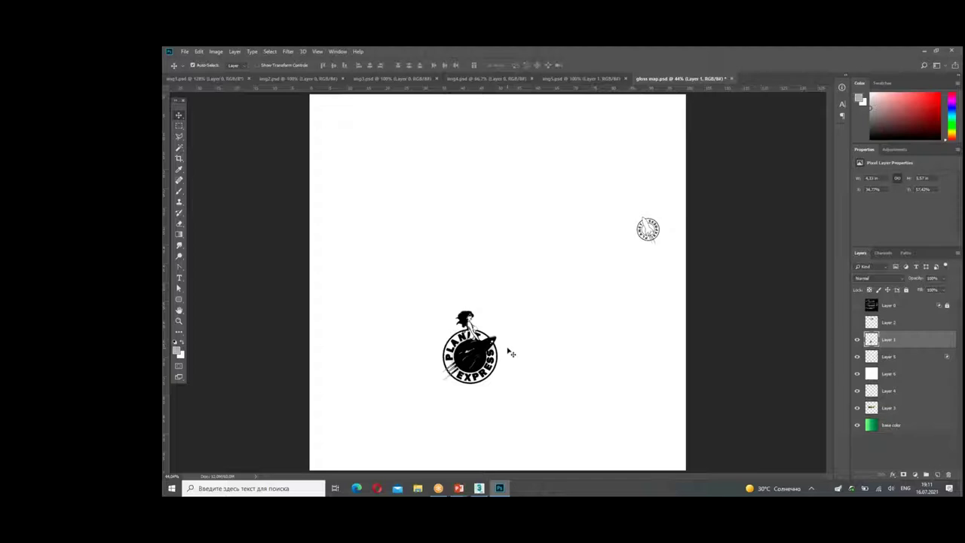
Step: Narrow the layer selection down to Layer 1 only
left_click(883, 358, "shift")
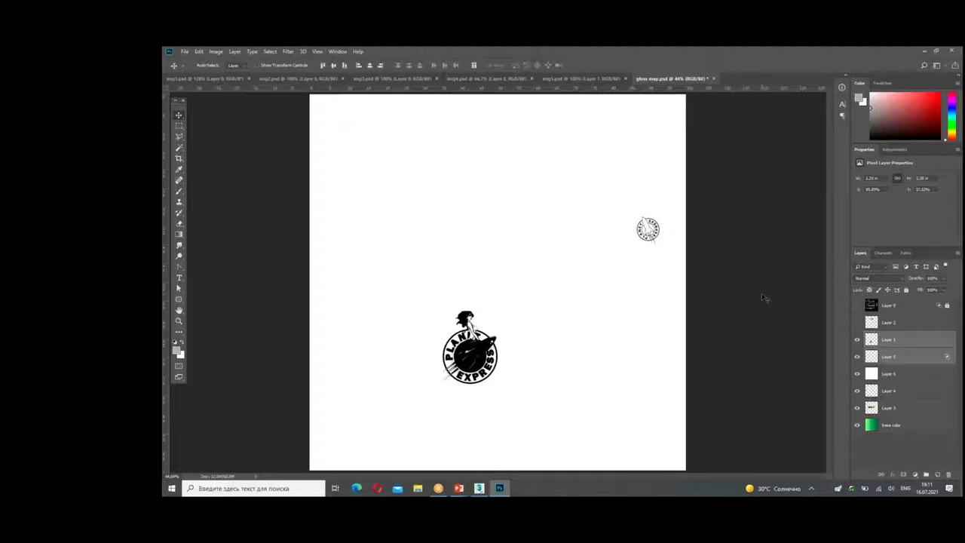
left_click(217, 52)
left_click(337, 112)
left_click(872, 340)
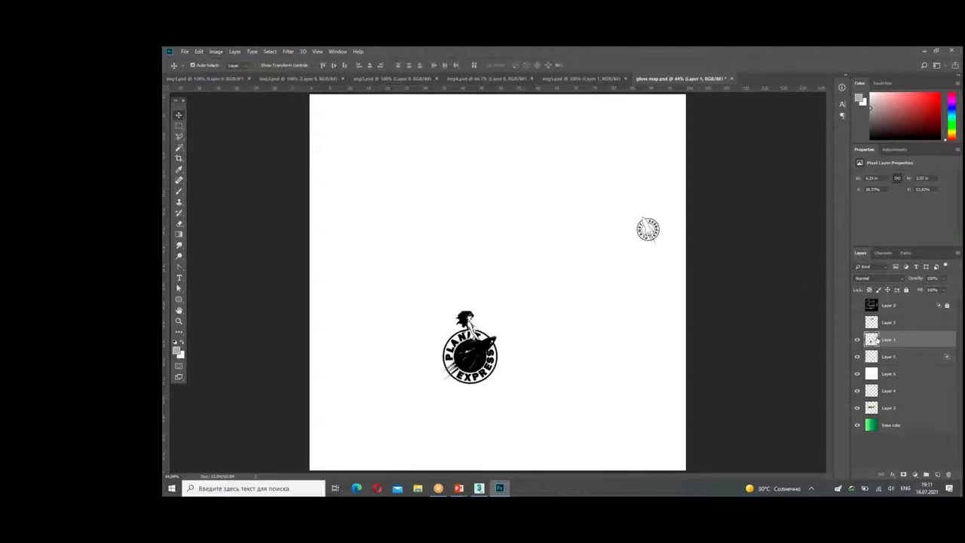
left_click(216, 52)
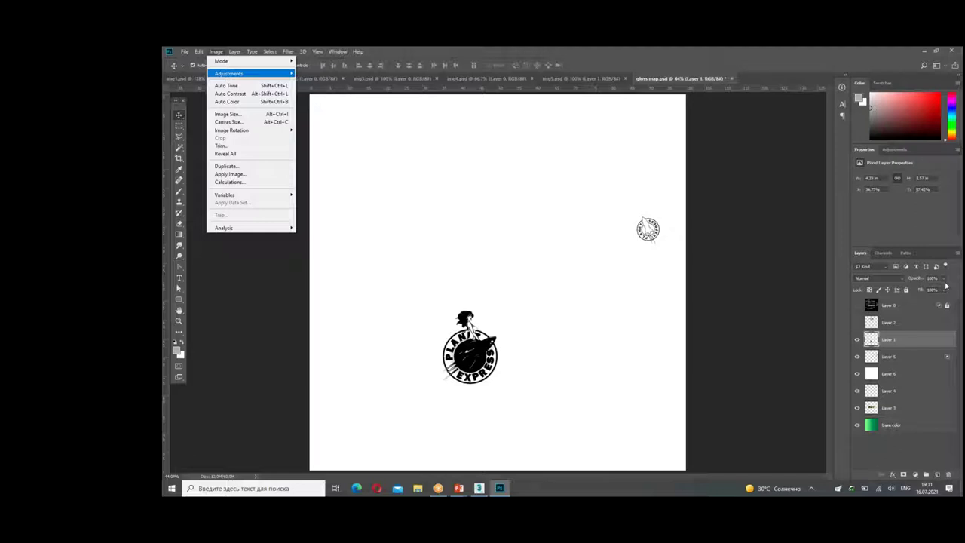
Step: Lower Layer 1's opacity to fade the logo to light grey
left_click(944, 284)
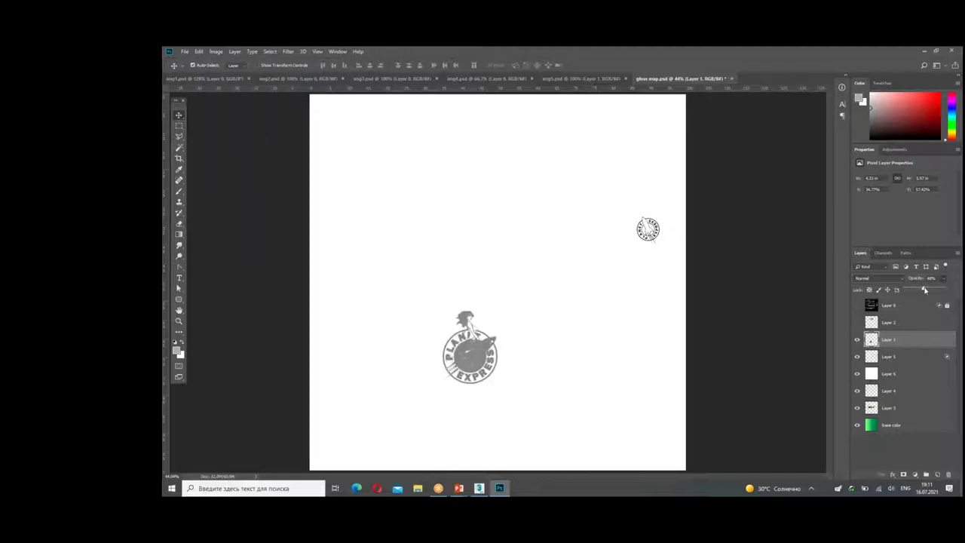
left_click_drag(925, 290, 944, 290)
left_click(898, 358)
left_click(945, 279)
left_click(929, 291)
left_click(758, 273)
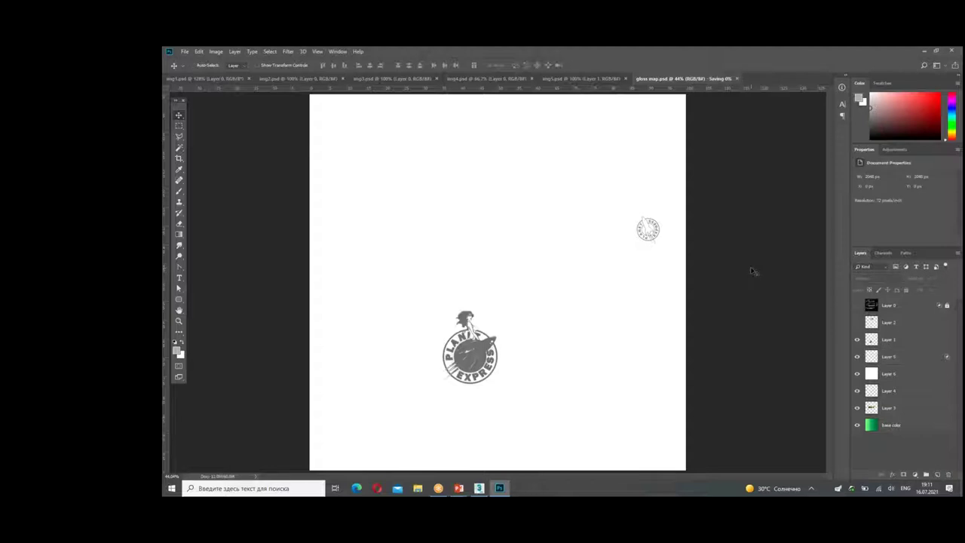
left_click(479, 488)
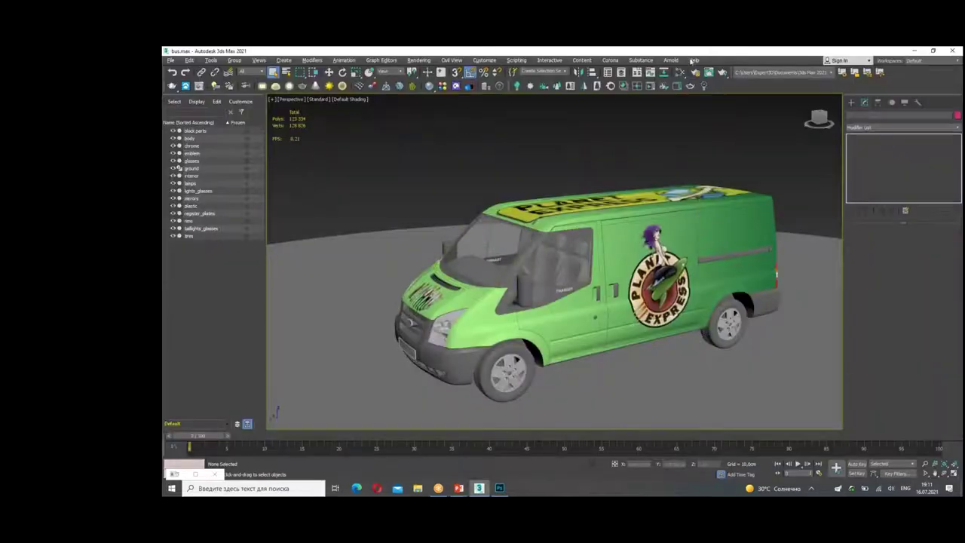
Step: Clone bitmap Map #70 below the original and load gloss map.psd into the copy
left_click(679, 72)
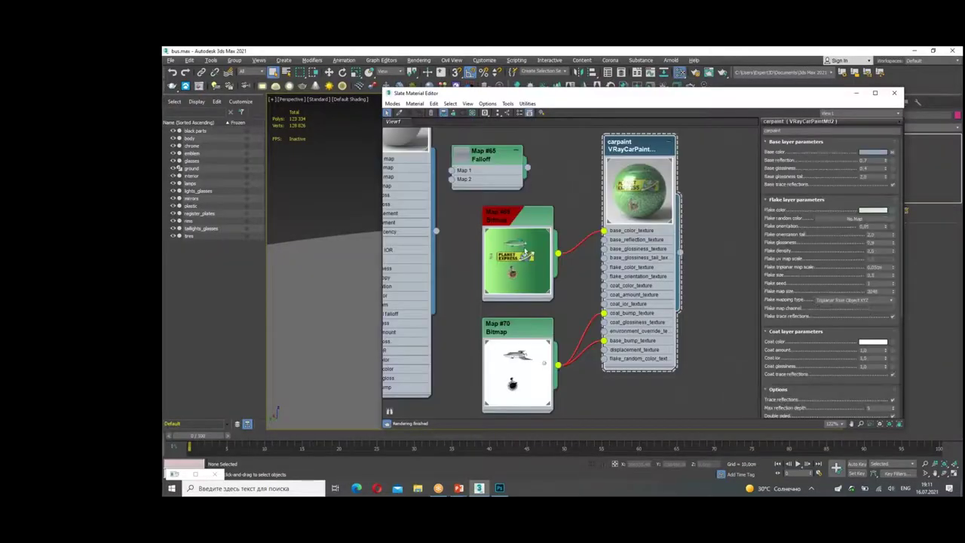
middle_click_drag(525, 251, 533, 143)
left_click_drag(526, 258, 525, 369, "shift")
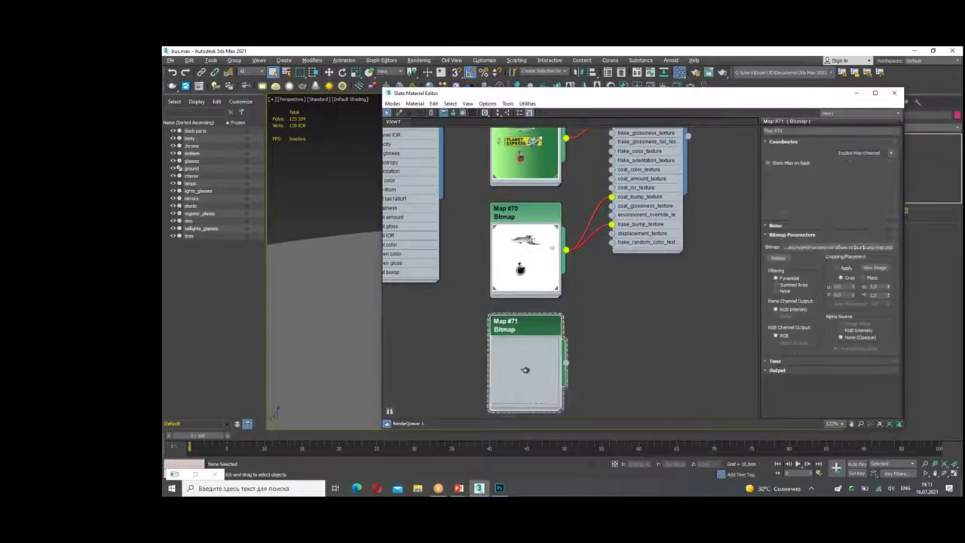
left_click(829, 248)
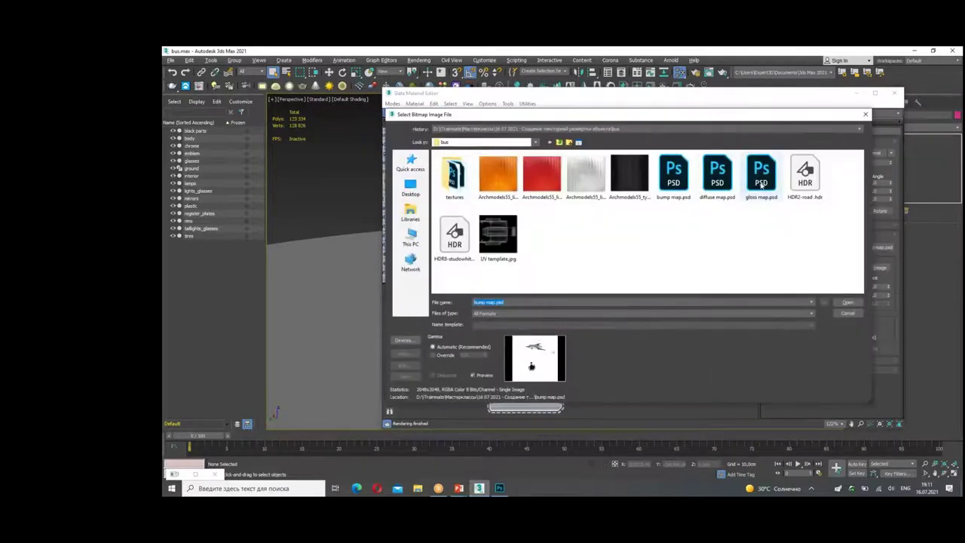
left_click(762, 185)
double_click(754, 198)
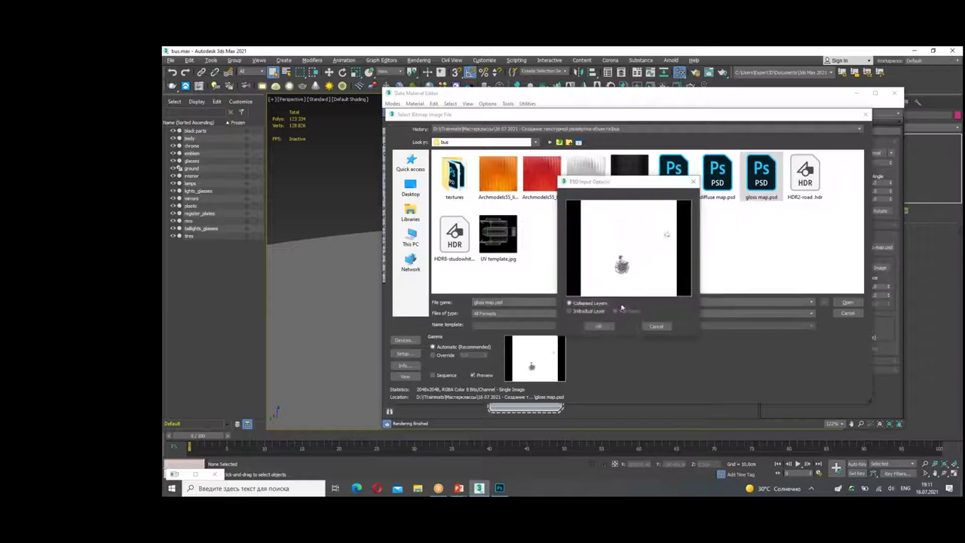
left_click(599, 329)
scroll(624, 321, "down", 2)
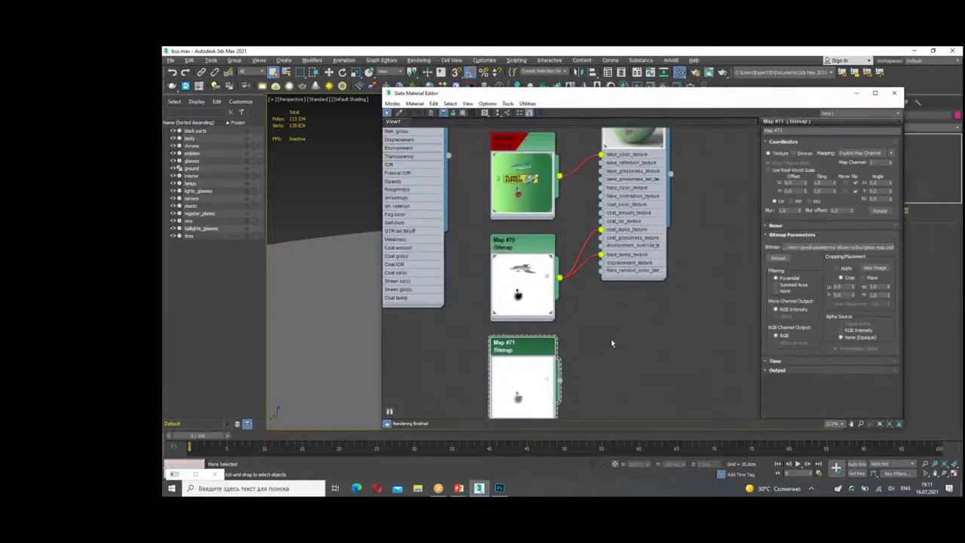
scroll(611, 339, "down", 1)
Step: Wire the new Map #71 into the carpaint's coat_glossiness_texture input
left_click_drag(561, 380, 650, 154)
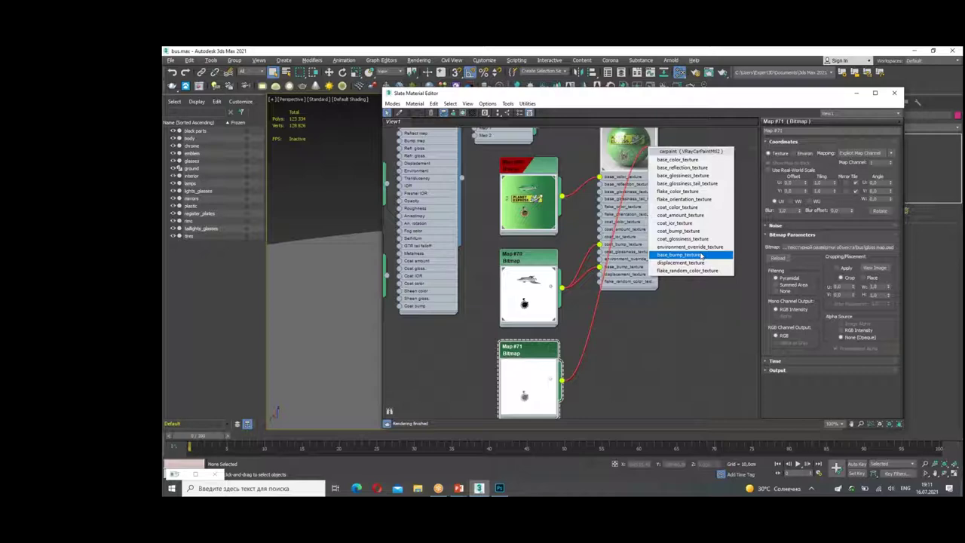
key("Up")
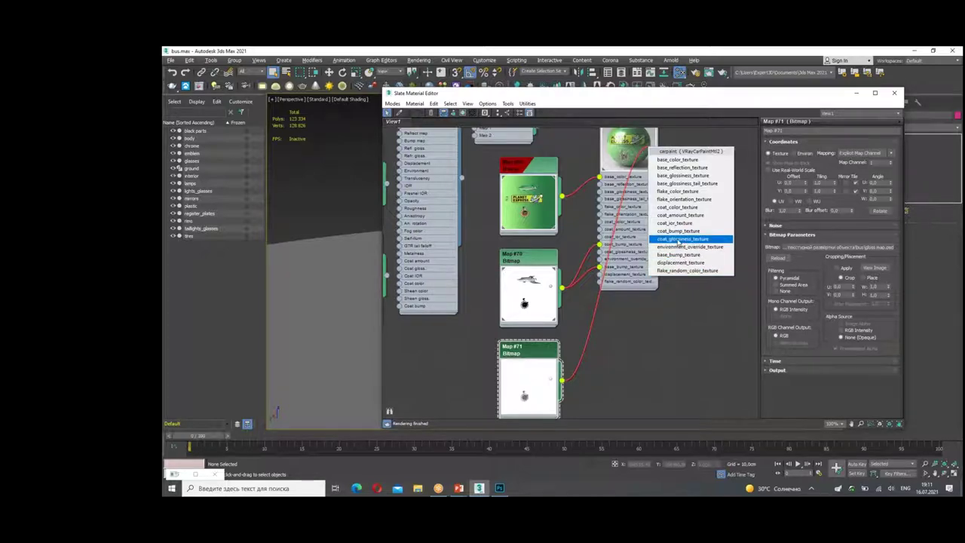
left_click(680, 240)
left_click_drag(536, 358, 537, 350)
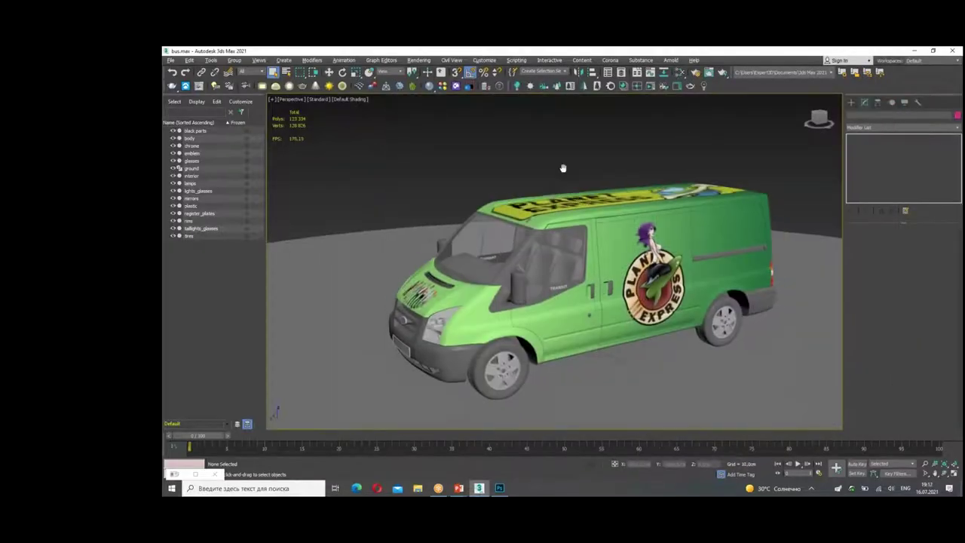
middle_click_drag(563, 167, 552, 177, "alt")
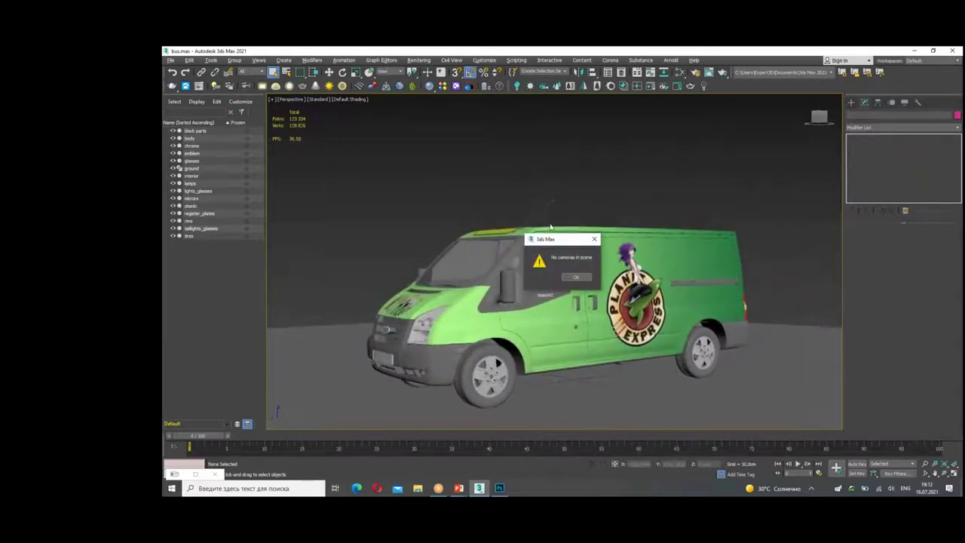
left_click(578, 279)
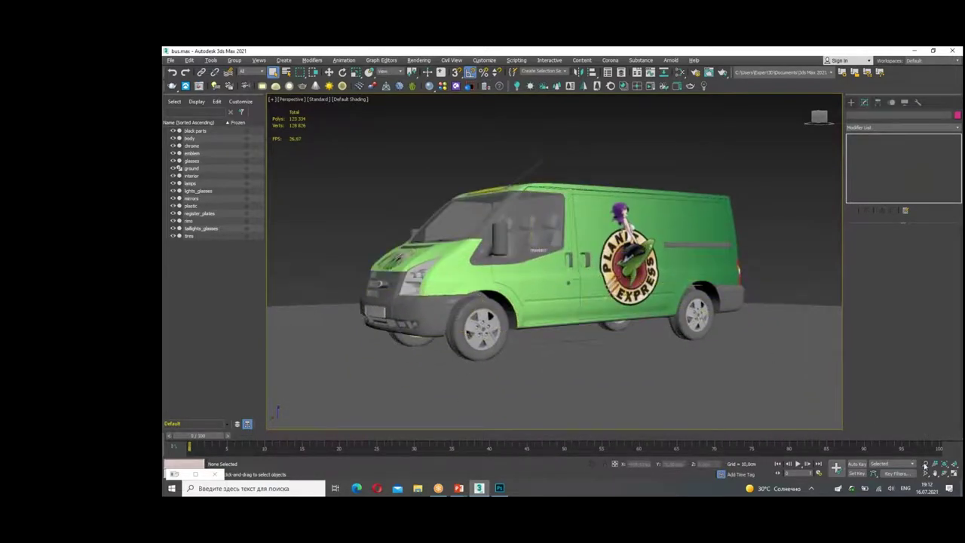
middle_click_drag(554, 317, 554, 237, "ctrl+alt")
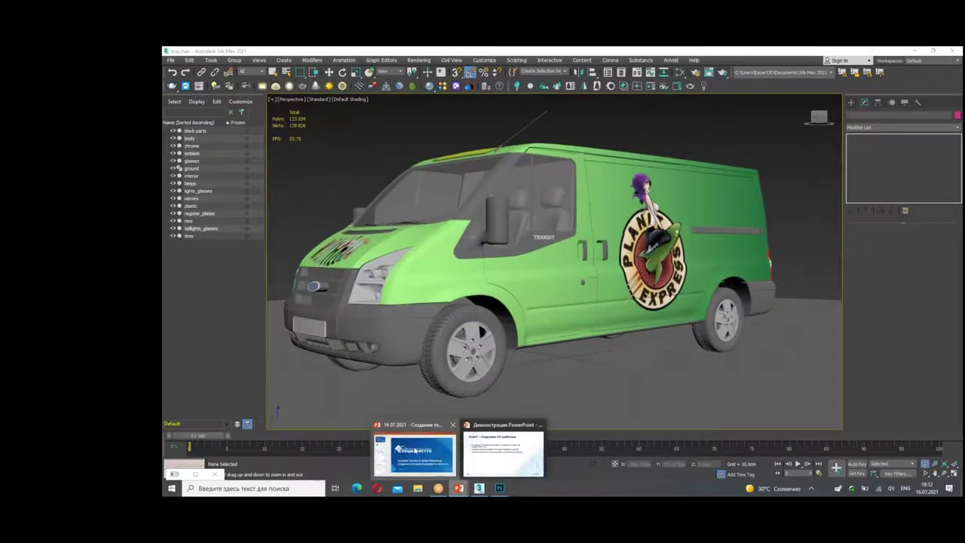
left_click(418, 451)
left_click(502, 452)
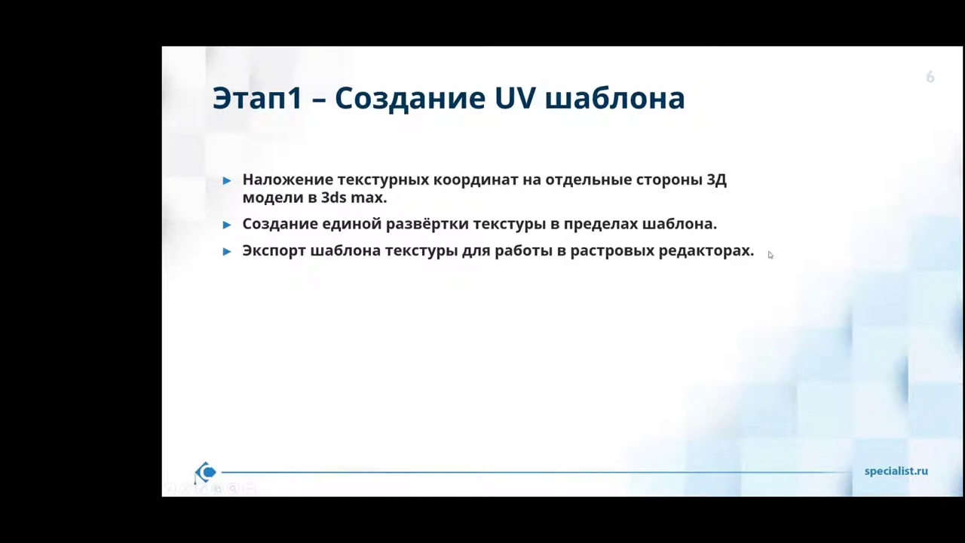
Step: Advance the slideshow to slide 7 'Этап2 – Создание комплекта текстур' and return to Photoshop's gloss map
left_click(770, 254)
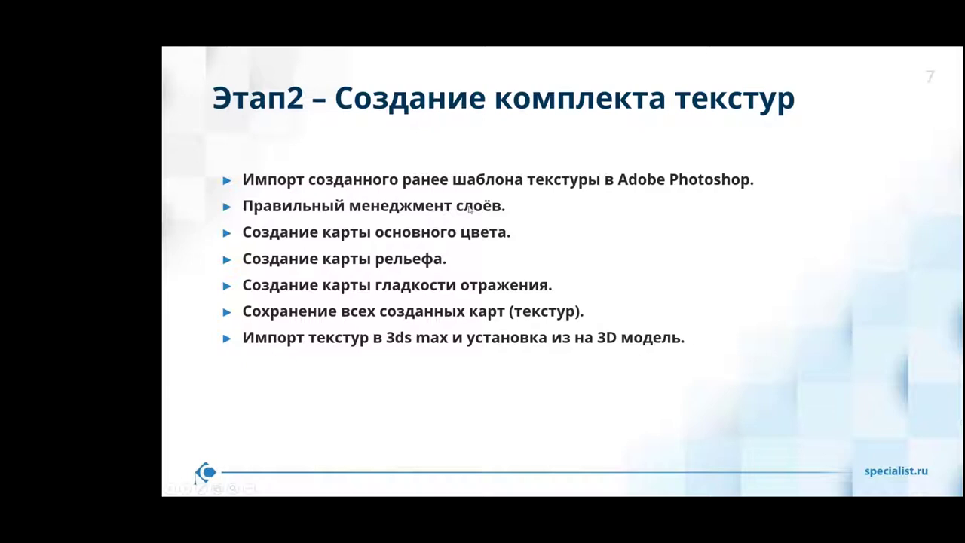
key("alt+Tab")
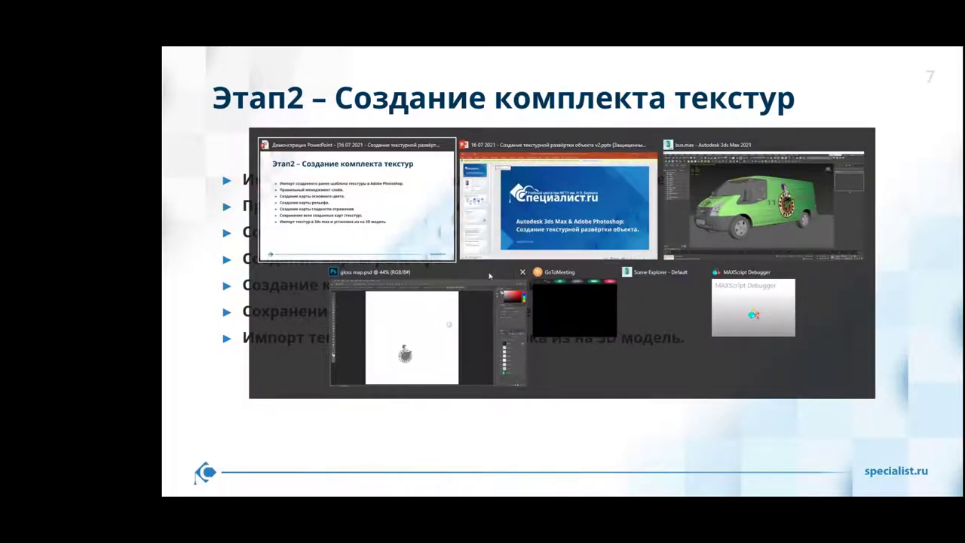
left_click(478, 340)
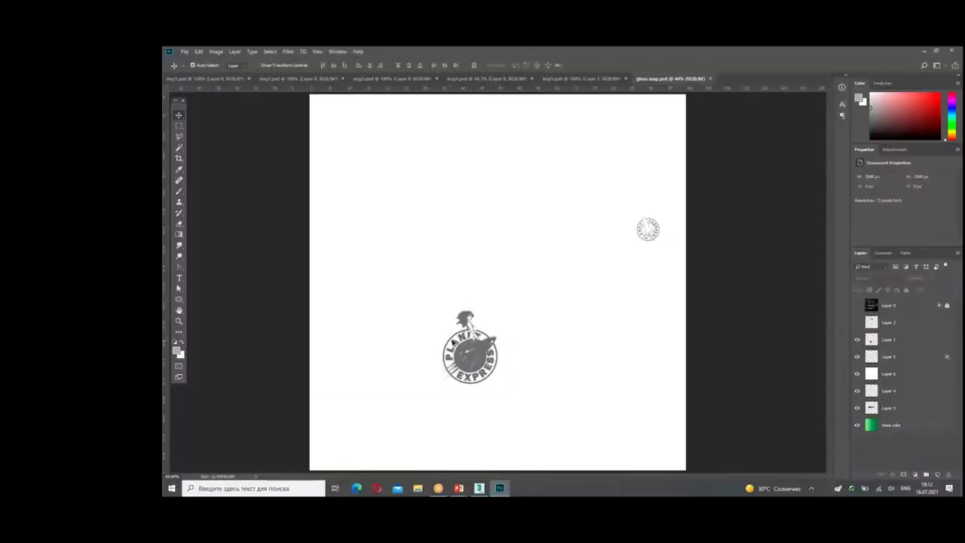
Step: Toggle the UV wireframe layer on and off to compare it with the gloss map
left_click(857, 305)
left_click(857, 305)
left_click(857, 305)
left_click(856, 305)
left_click(857, 305)
left_click(857, 305)
left_click(856, 305)
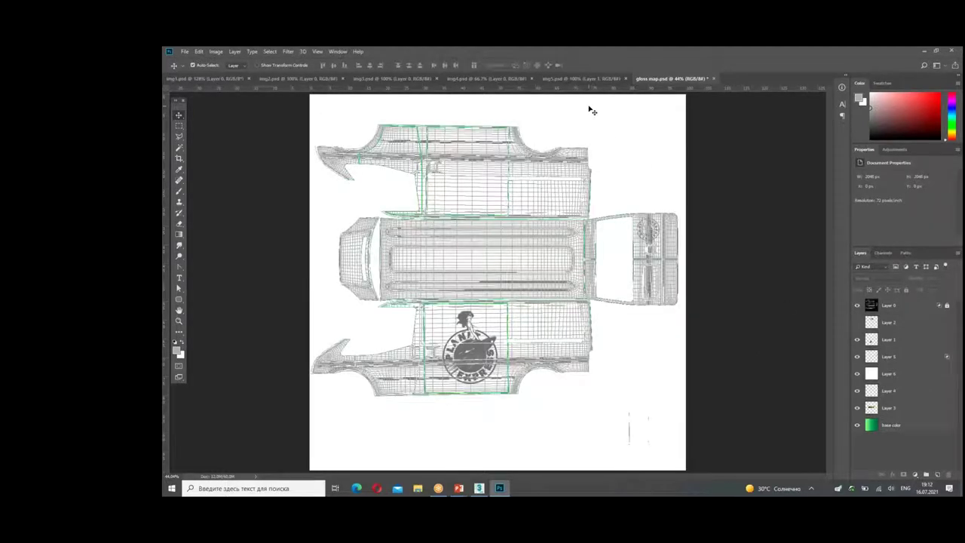
left_click(856, 305)
left_click(857, 306)
left_click(857, 306)
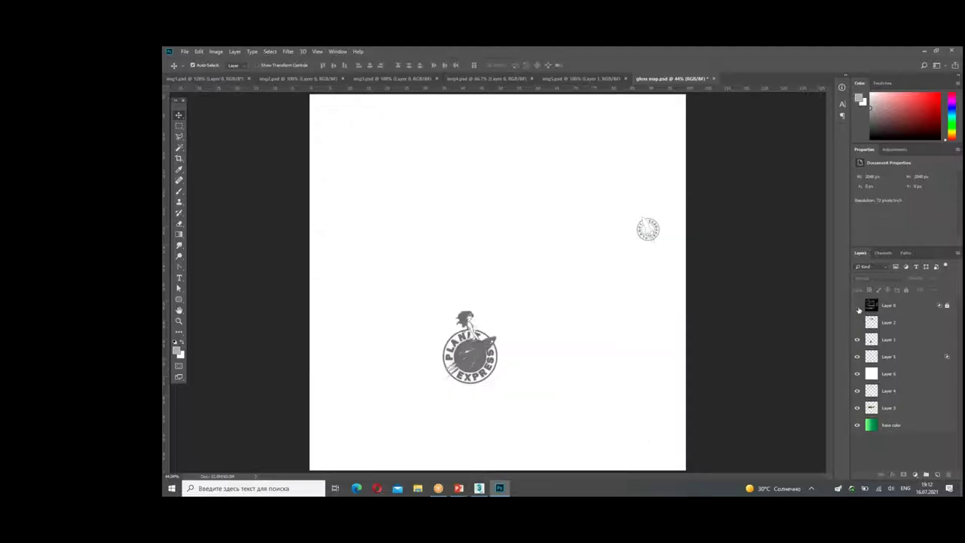
left_click(857, 305)
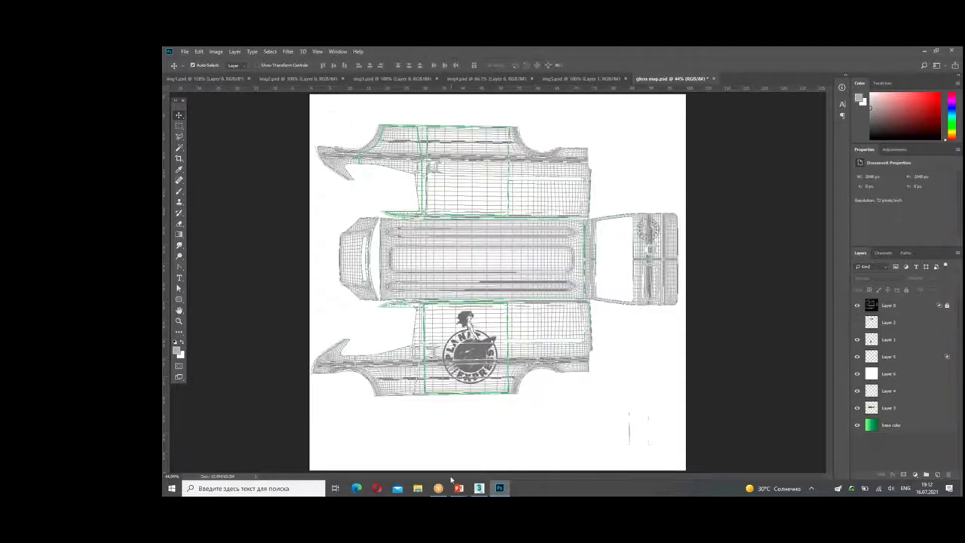
Step: Return to bus.max in 3ds Max and open the Slate Material Editor with M
mouse_move(458, 487)
left_click(502, 444)
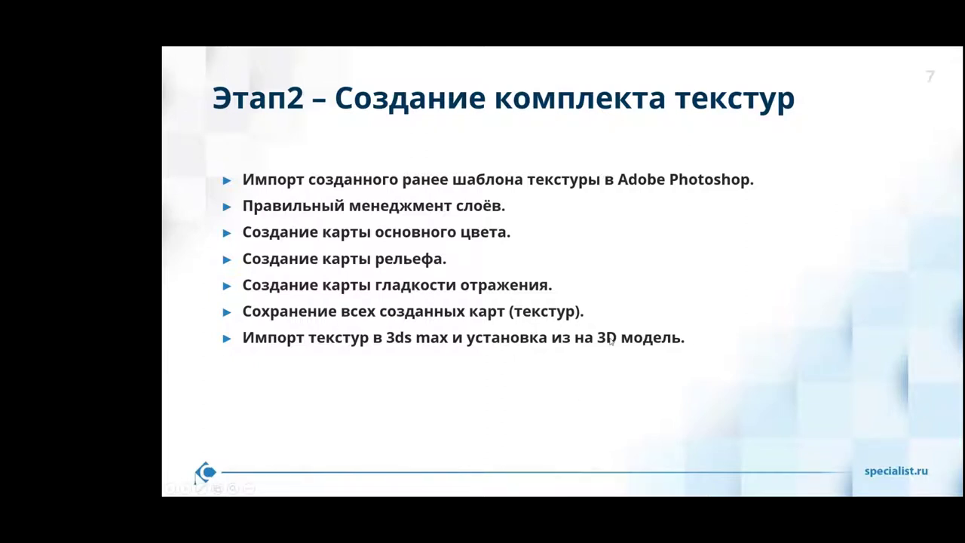
key("alt+Tab")
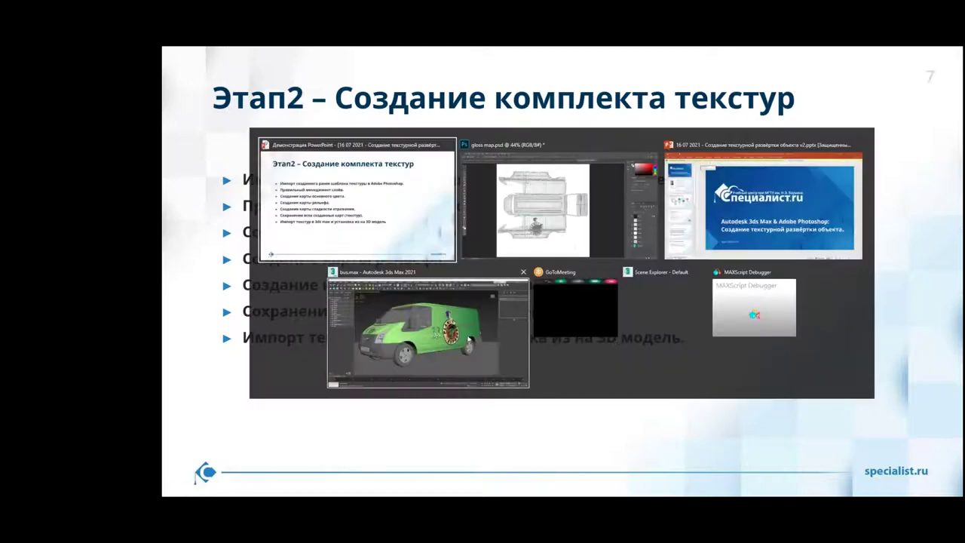
key("m")
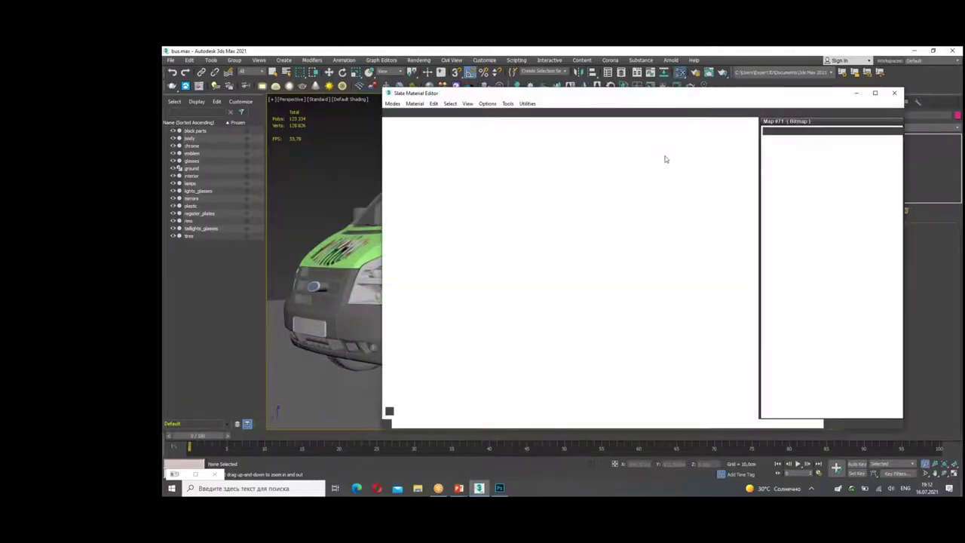
Step: Close the Slate editor, select the van body and open it in the UV editor
left_click(894, 92)
left_click(600, 175)
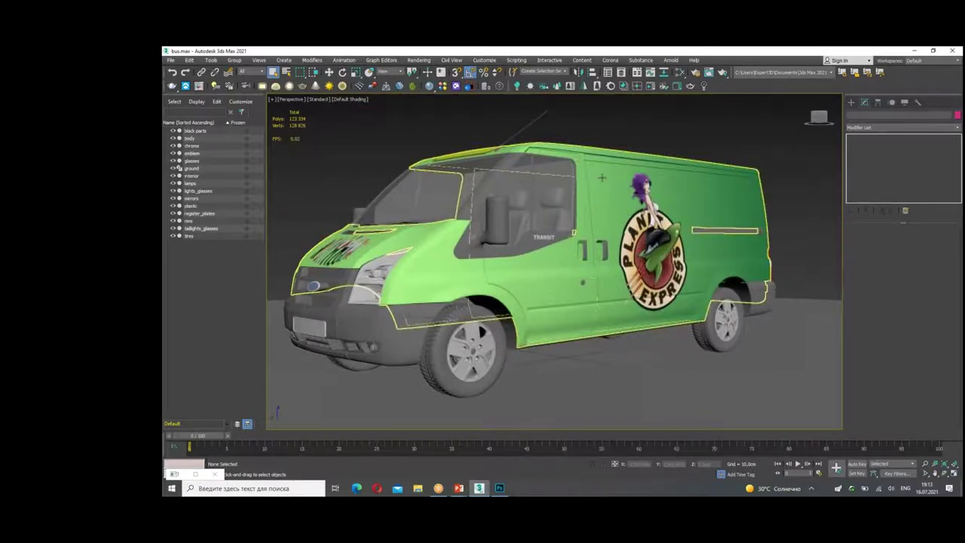
middle_click_drag(601, 179, 678, 197, "alt")
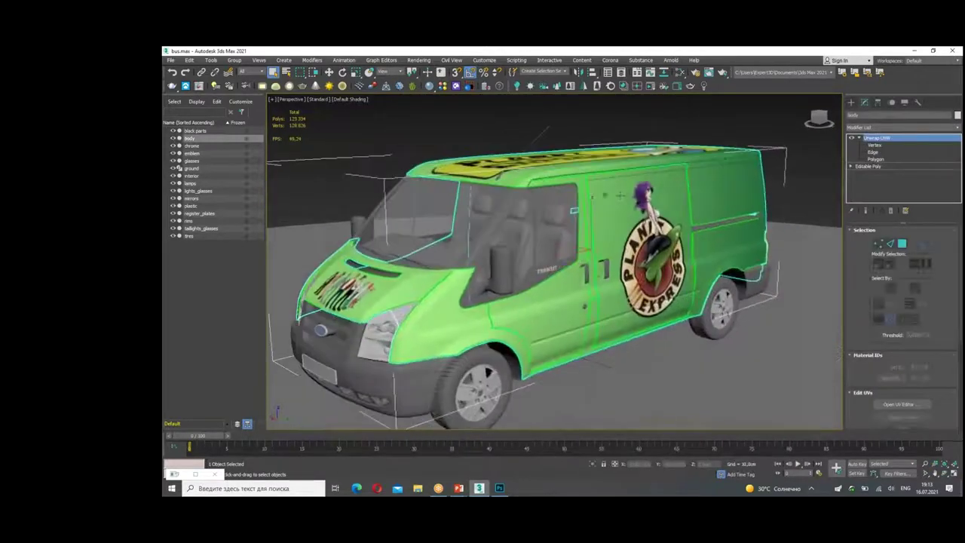
scroll(852, 297, "down", 4)
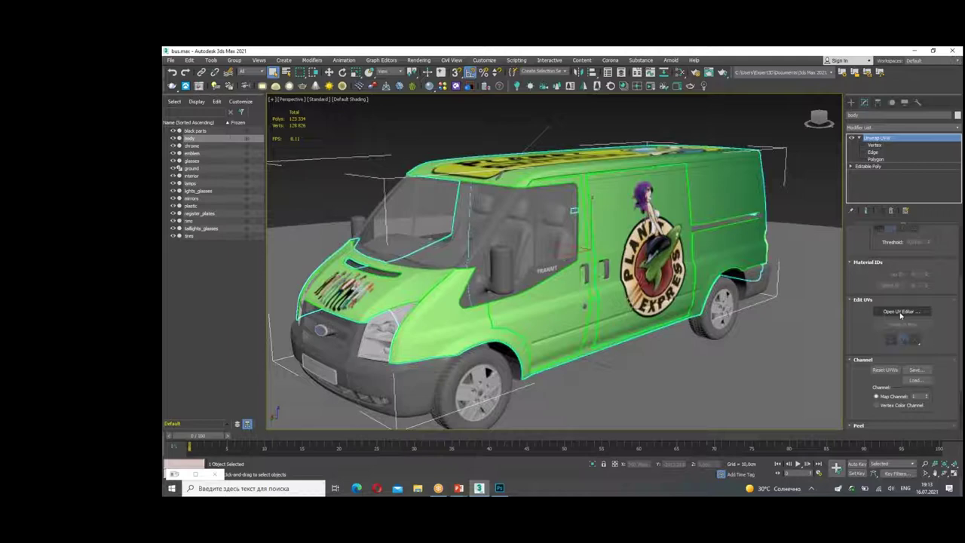
left_click(902, 310)
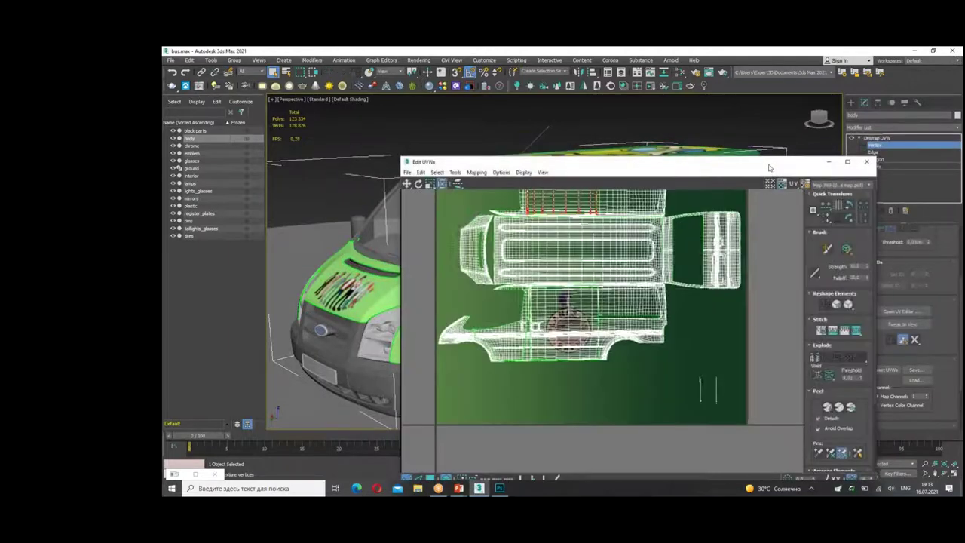
left_click_drag(452, 161, 379, 111)
middle_click_drag(648, 195, 656, 260)
Step: Reset the UV editor's texture list and show the green diffuse map behind the UVs
left_click(765, 135)
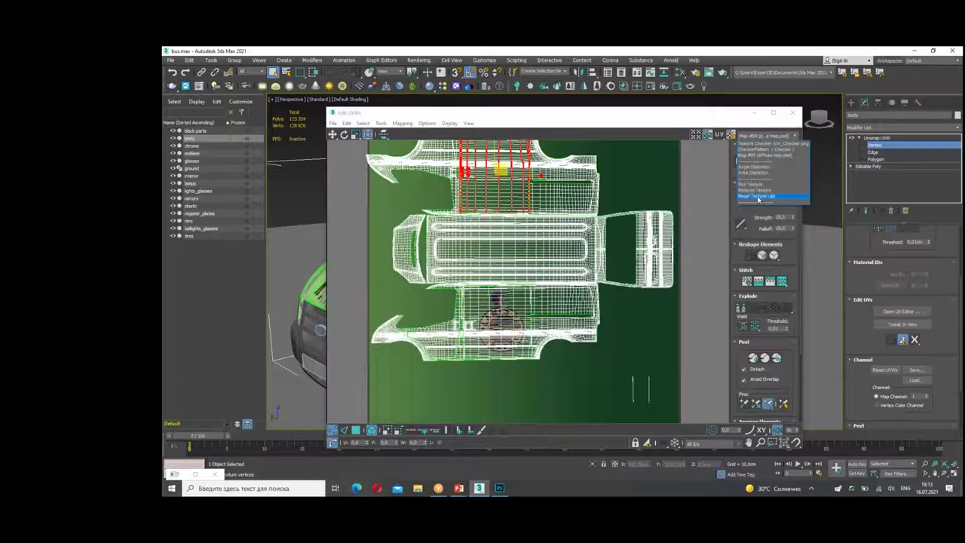
left_click(757, 197)
middle_click_drag(636, 201, 656, 240)
left_click(768, 135)
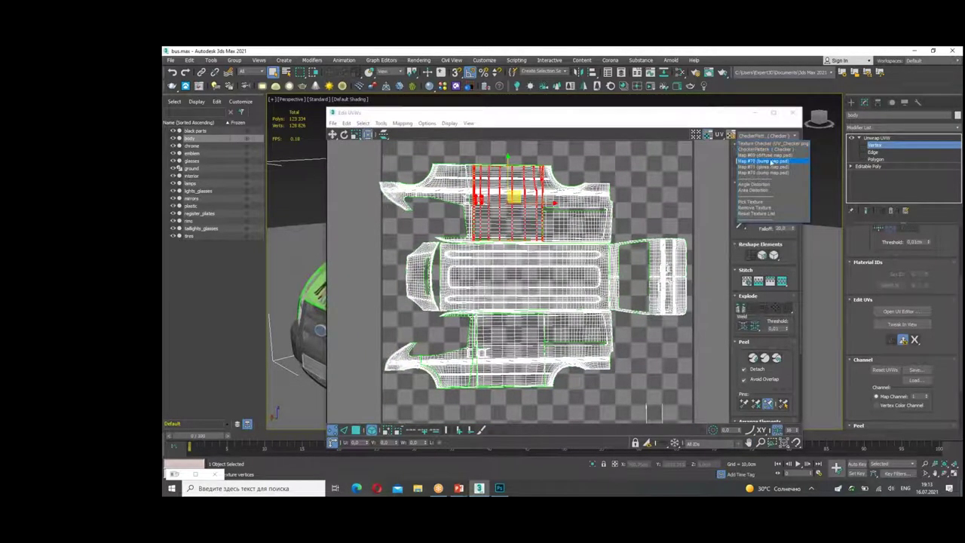
left_click(773, 160)
left_click(673, 193)
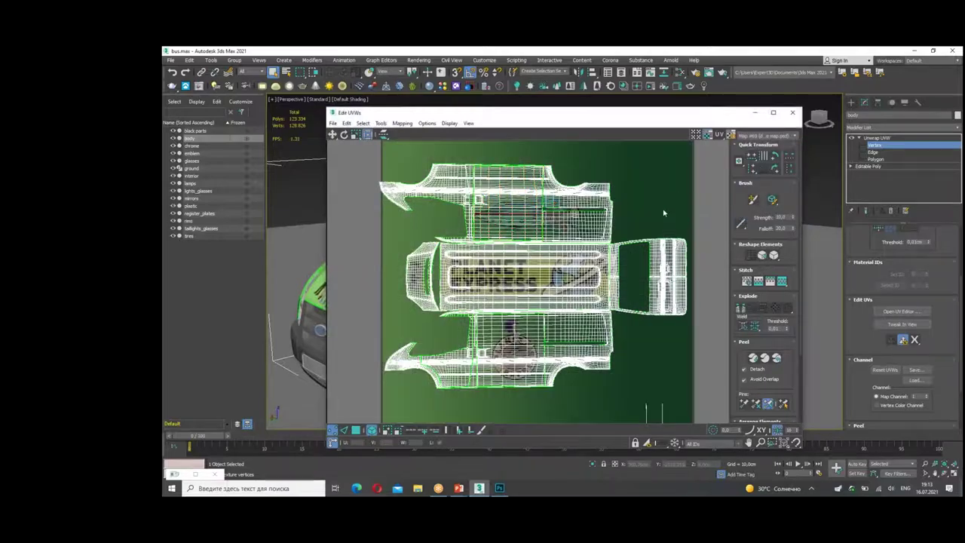
scroll(532, 218, "up", 5)
scroll(531, 219, "down", 5)
Step: Check the body UV layout against the bump map
left_click(768, 136)
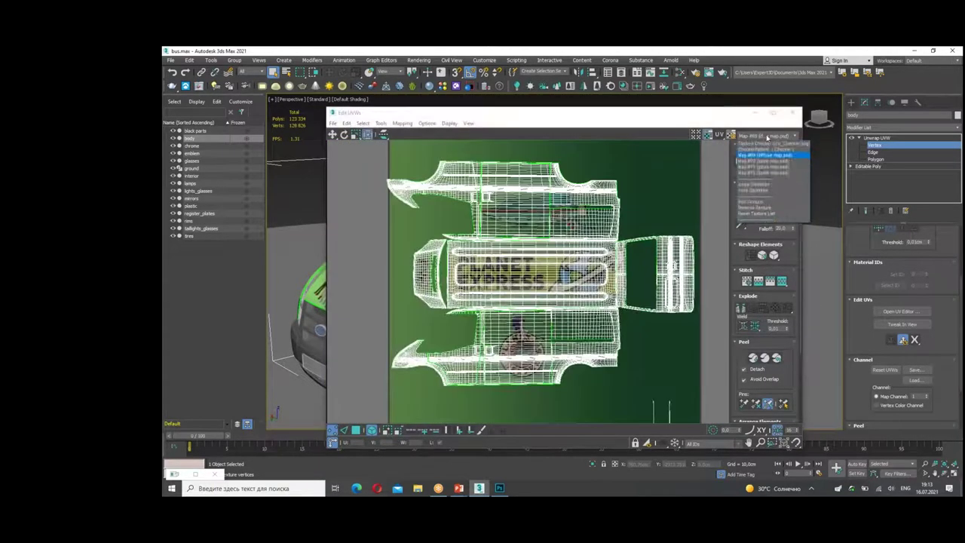
left_click(770, 167)
scroll(601, 230, "up", 4)
scroll(600, 230, "up", 4)
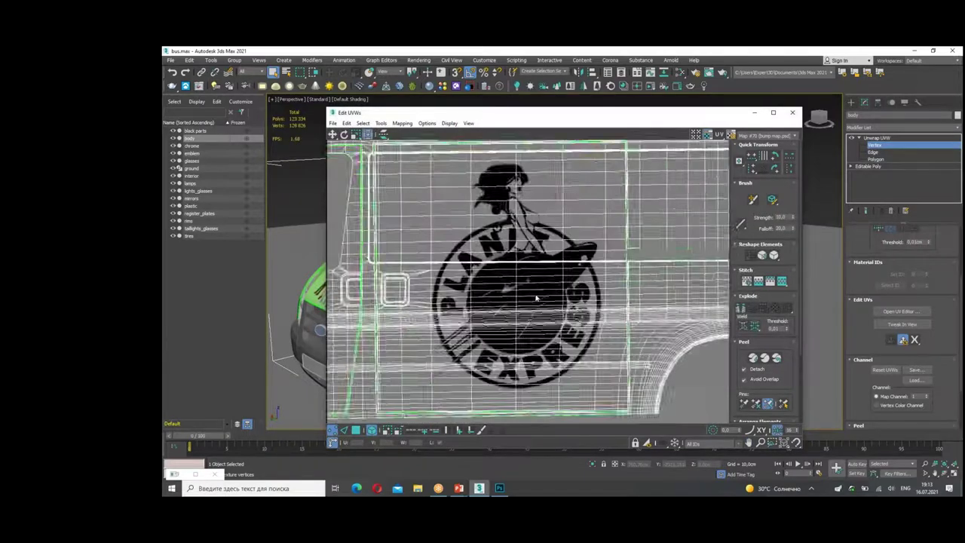
scroll(600, 230, "down", 3)
Step: Check the body UV layout against the gloss map
left_click(772, 136)
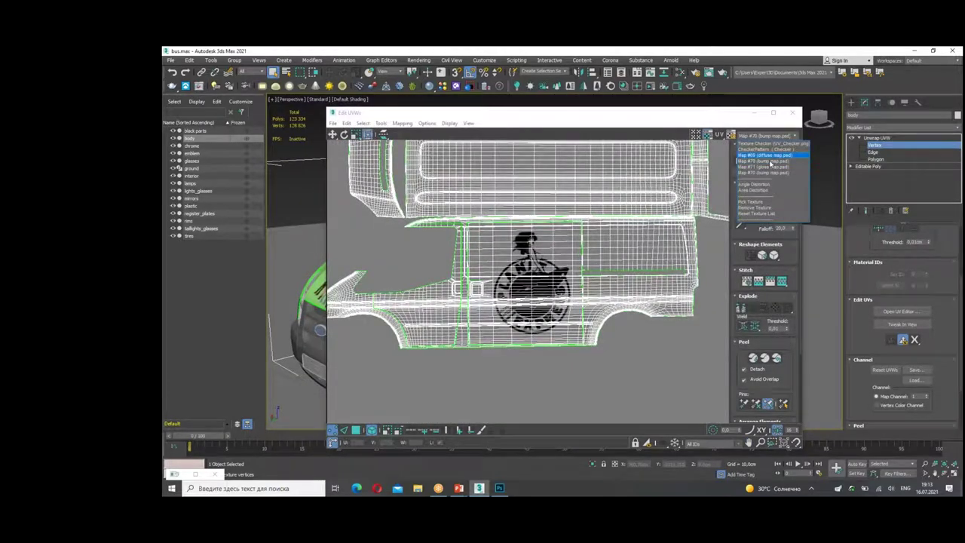
left_click(771, 167)
scroll(633, 270, "up", 3)
scroll(633, 270, "down", 5)
scroll(634, 270, "up", 2)
scroll(634, 270, "up", 2)
scroll(634, 270, "up", 3)
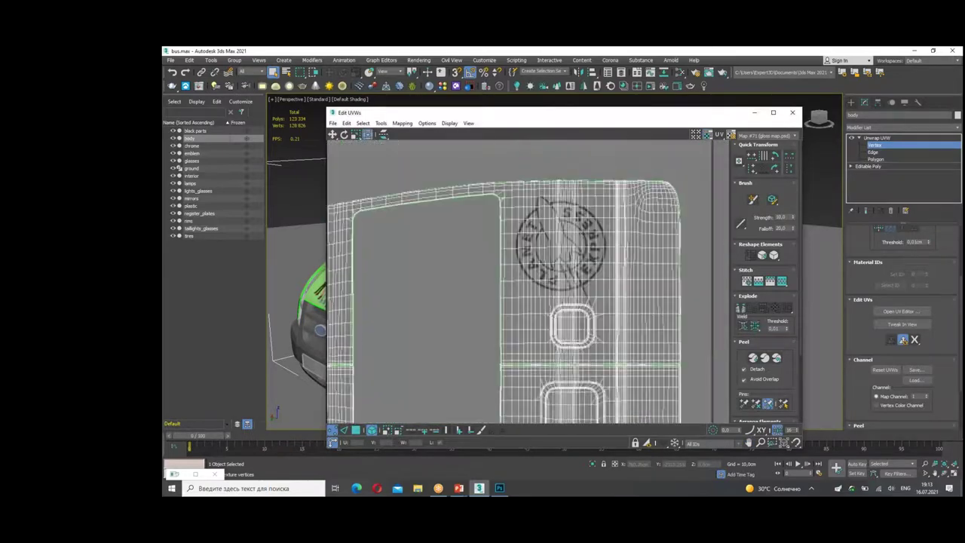
scroll(634, 270, "down", 5)
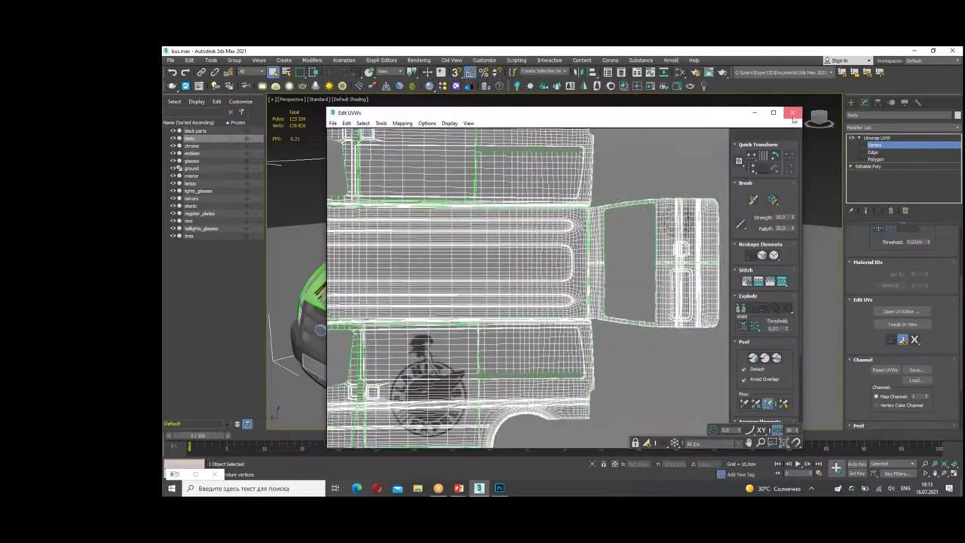
Step: Close the UV editor and deselect the van body
left_click(792, 112)
left_click(528, 134)
mouse_move(528, 134)
middle_mouse_down("alt")
mouse_move(513, 134)
mouse_move(882, 473)
middle_mouse_up("alt")
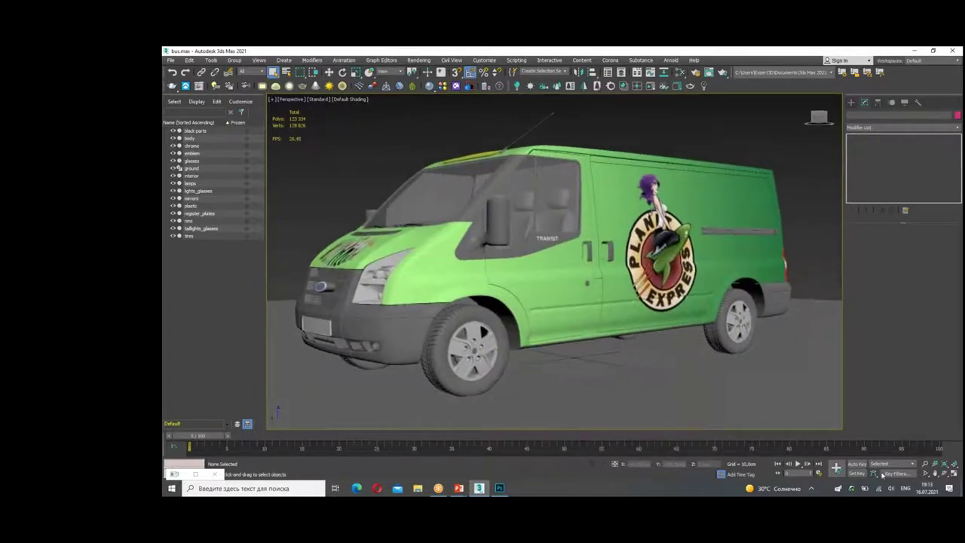
Step: Zoom out and orbit to frame the whole green van, render it, and bring up Render Setup
left_click(923, 465)
left_click_drag(592, 241, 591, 273)
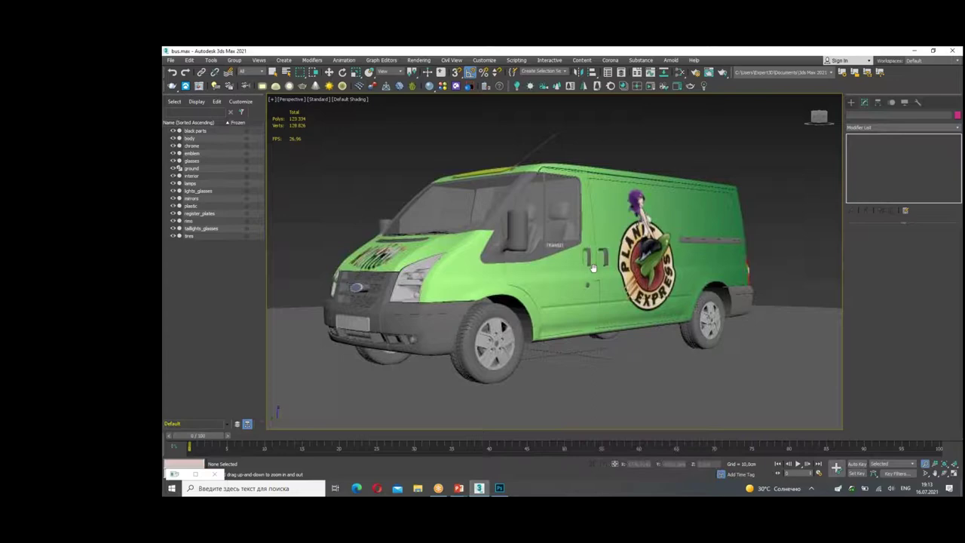
middle_click_drag(591, 274, 604, 261, "alt")
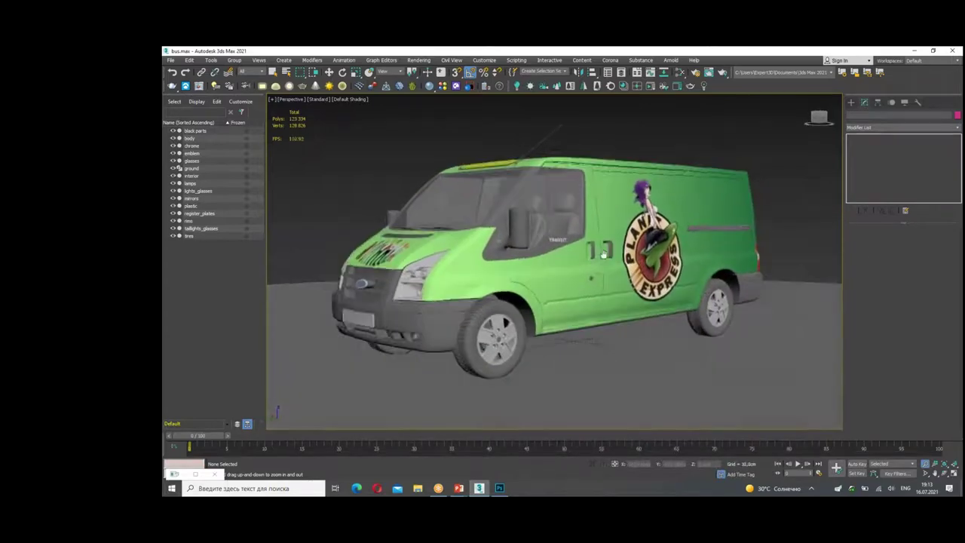
left_click(722, 72)
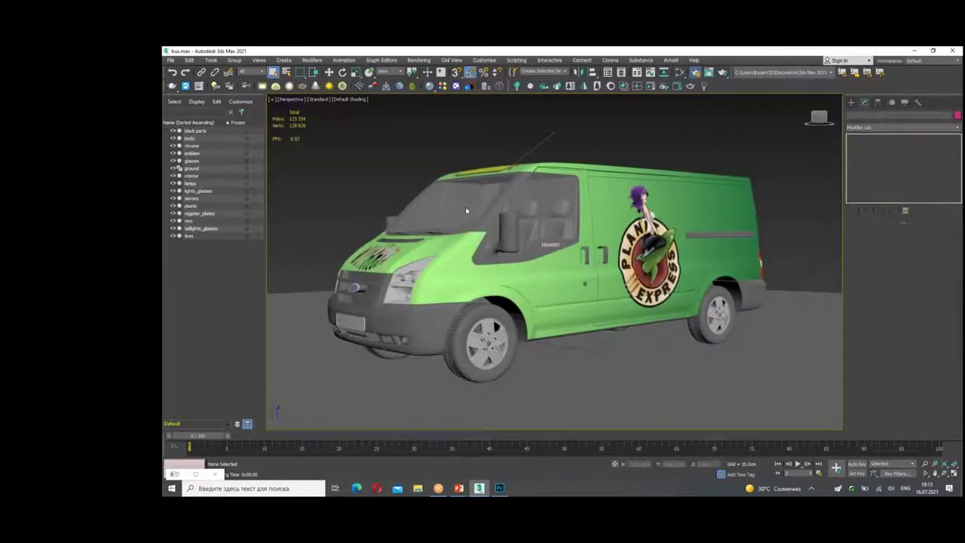
key("F10")
Step: Add a VRayDenoiser render element and start a test render of the van
left_click(438, 143)
left_click(356, 176)
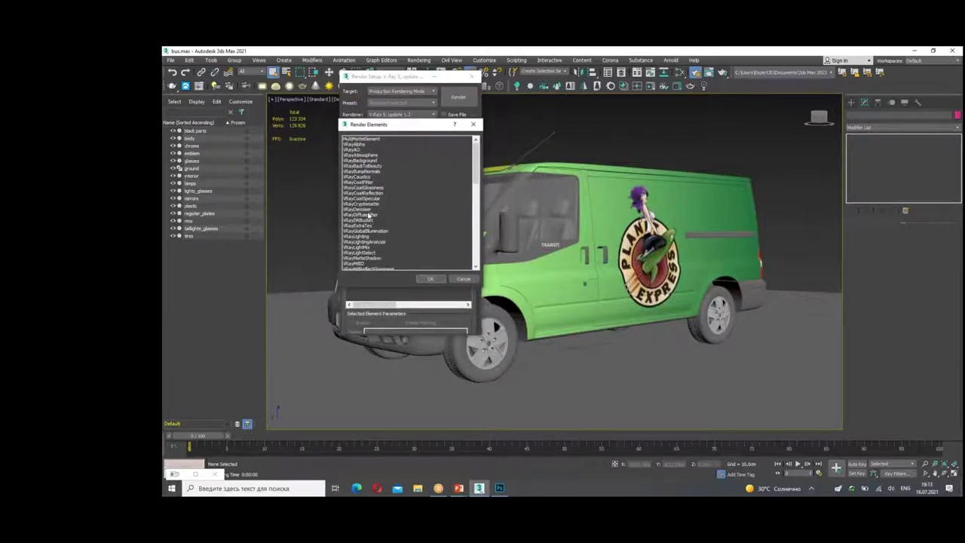
double_click(370, 210)
left_click(458, 96)
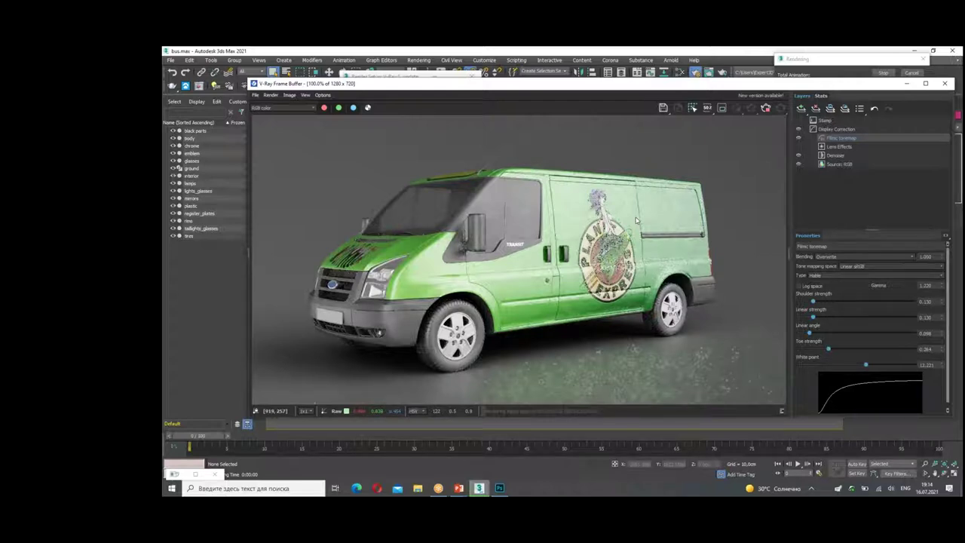
Step: Deselect the Filmic tonemap layer, close the frame buffer and cancel the render
left_click(842, 188)
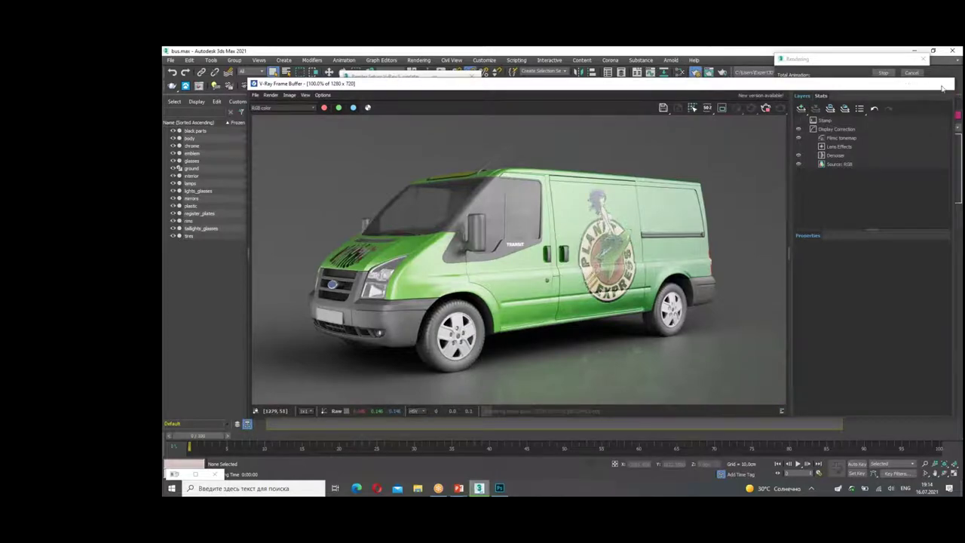
left_click(946, 84)
left_click(911, 73)
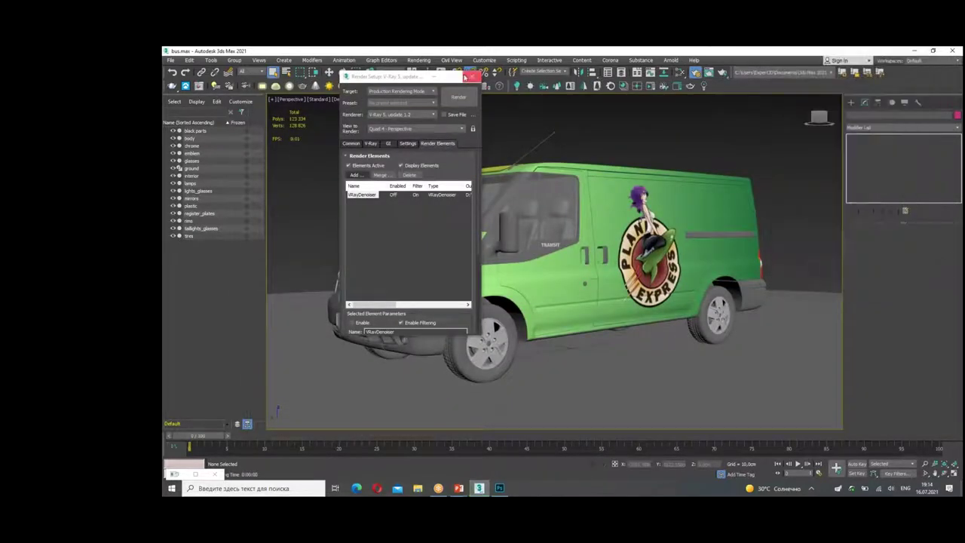
Step: Instance the Map #68 VRayBitmap street photo into Environment Map, then render with Shift+Q
key("F10")
left_click(679, 73)
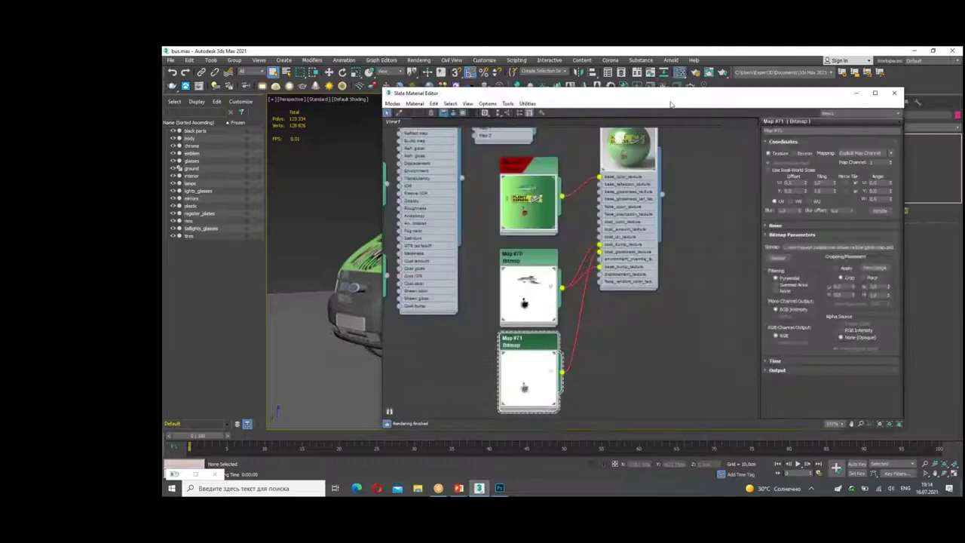
key("8")
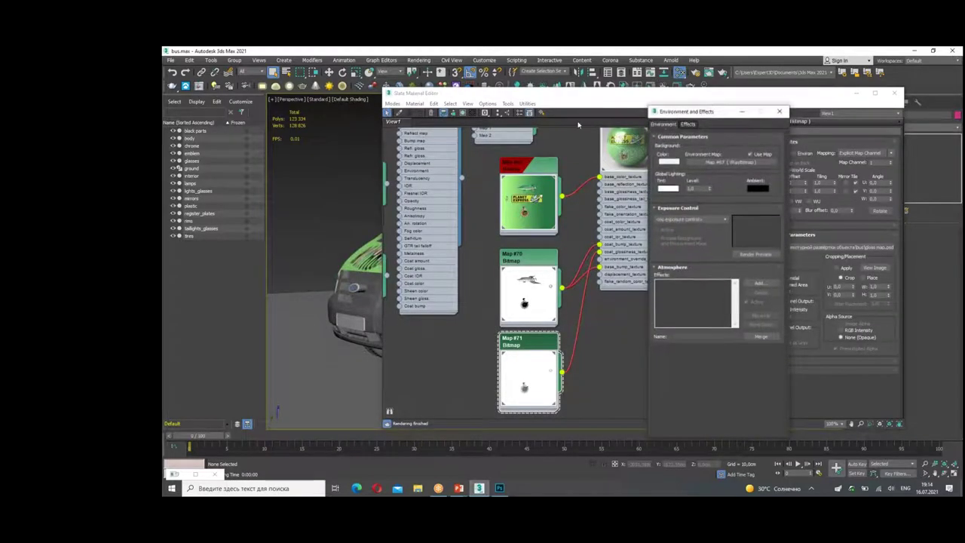
left_click_drag(677, 112, 238, 93)
middle_click_drag(410, 268, 607, 324)
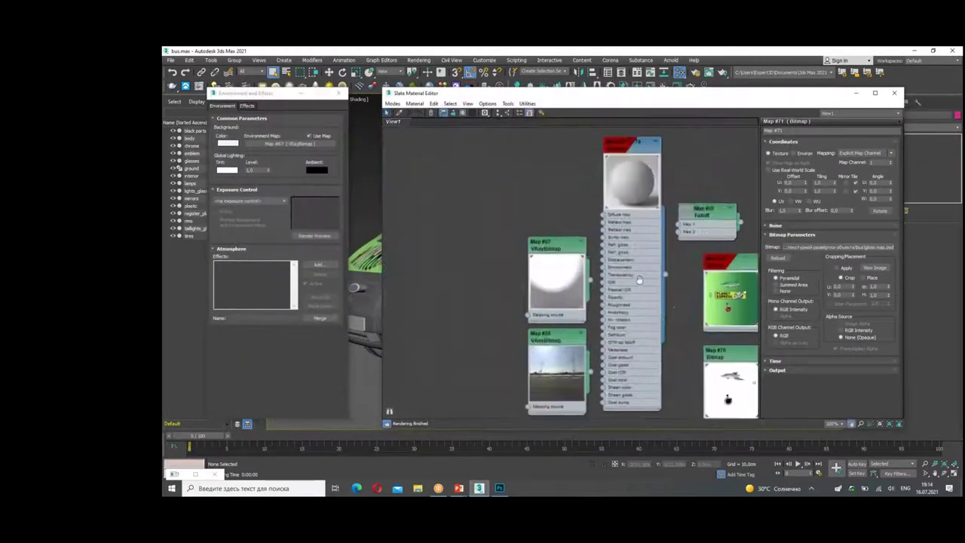
left_click_drag(583, 331, 266, 143)
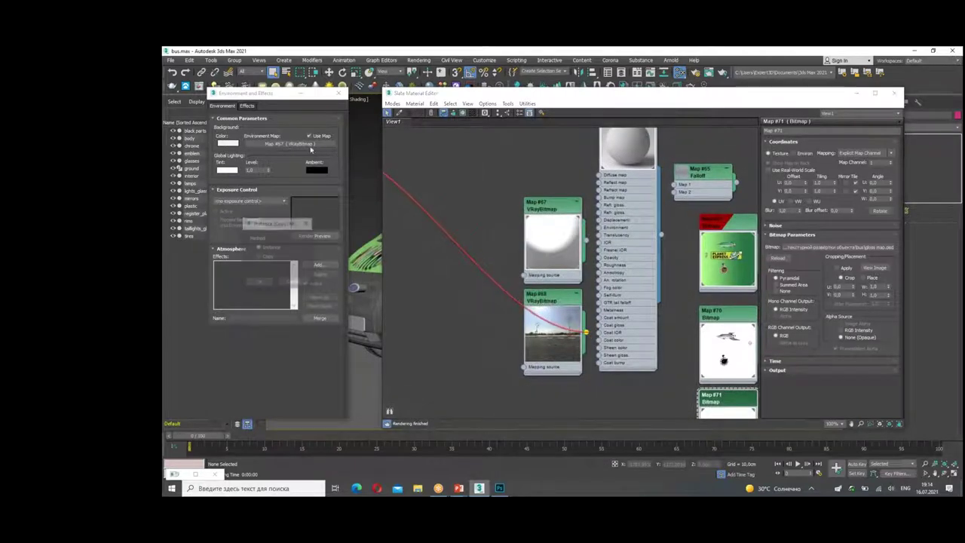
left_click(257, 281)
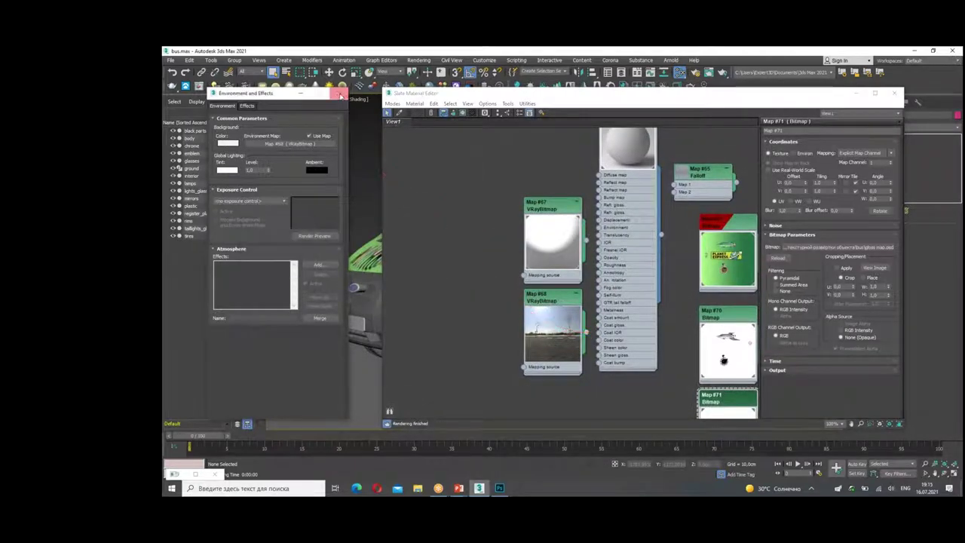
left_click(338, 93)
left_click(894, 92)
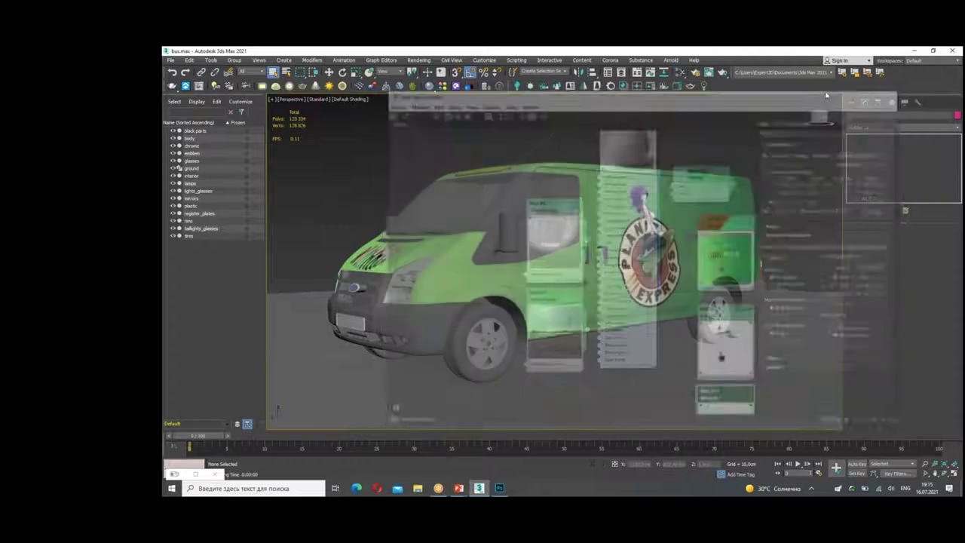
key("shift+q")
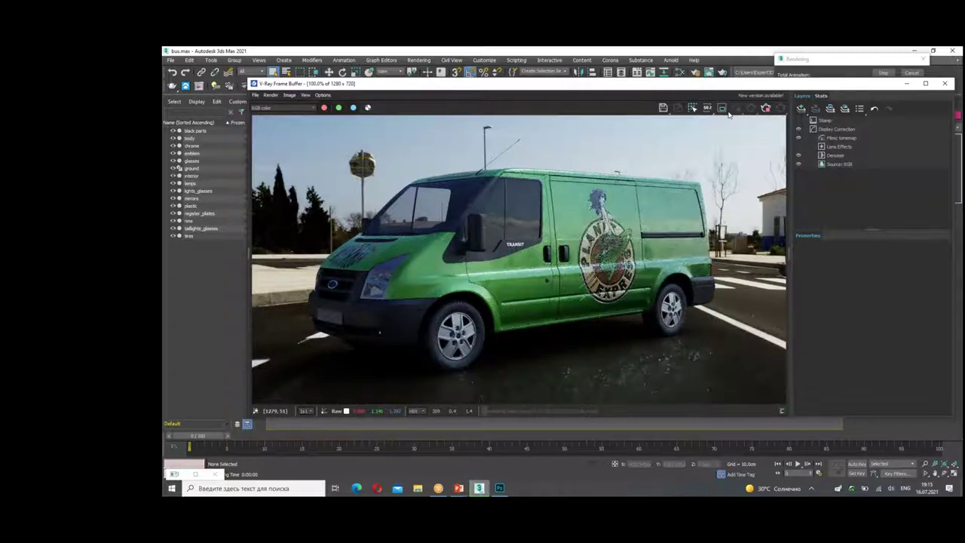
Step: Close the V-Ray Frame Buffer and select the body object in the Scene Explorer
left_click(944, 85)
left_click(192, 137)
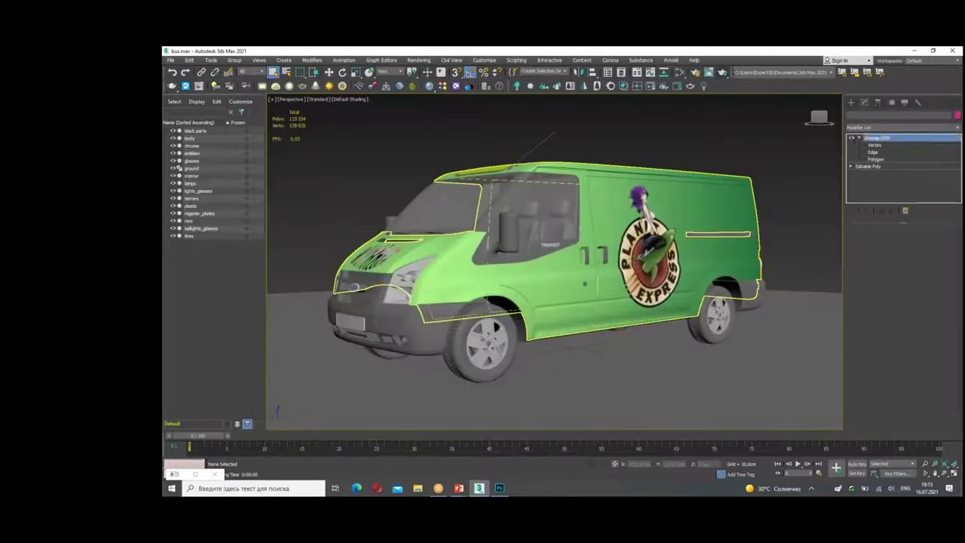
Step: Group all fourteen van objects as Group001, orbit to the rear and render
left_click(194, 130)
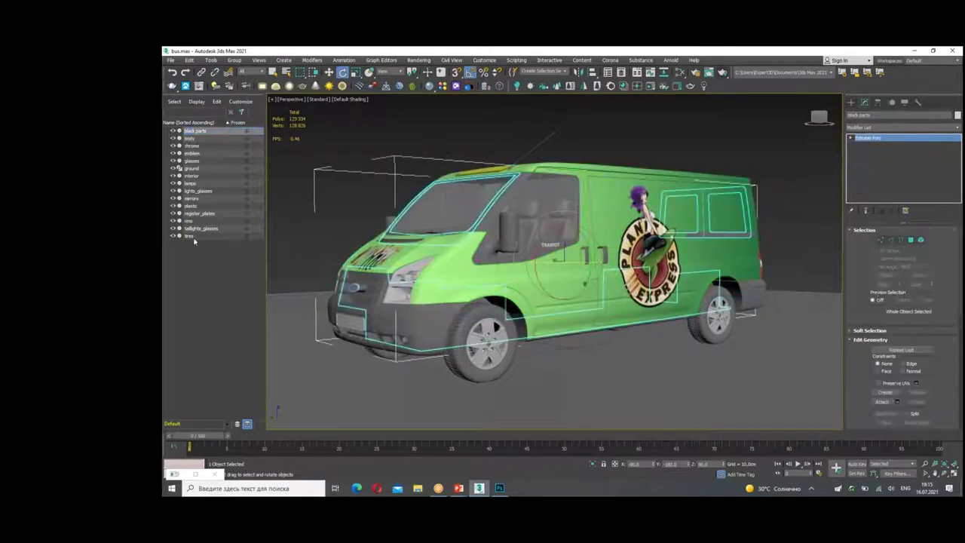
left_click(190, 236, "shift")
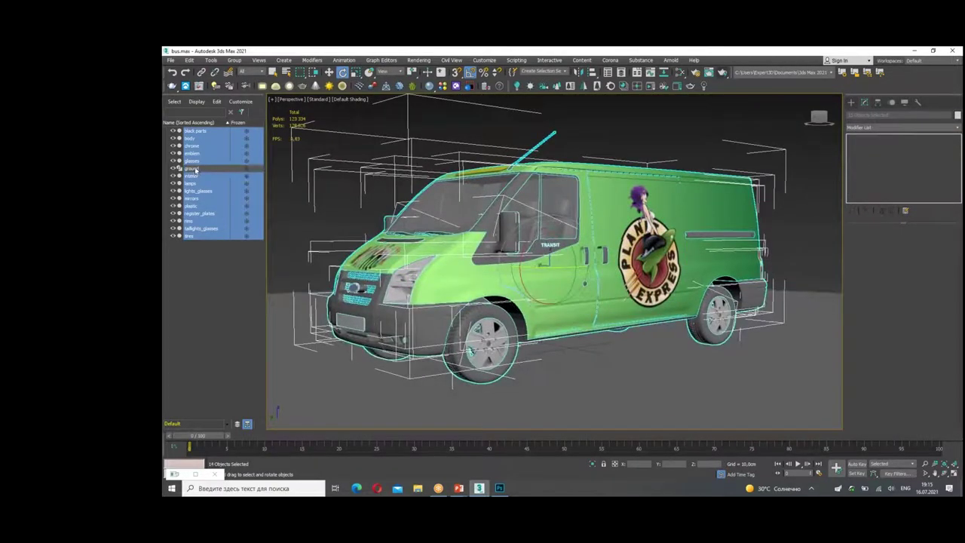
left_click(234, 60)
left_click(247, 68)
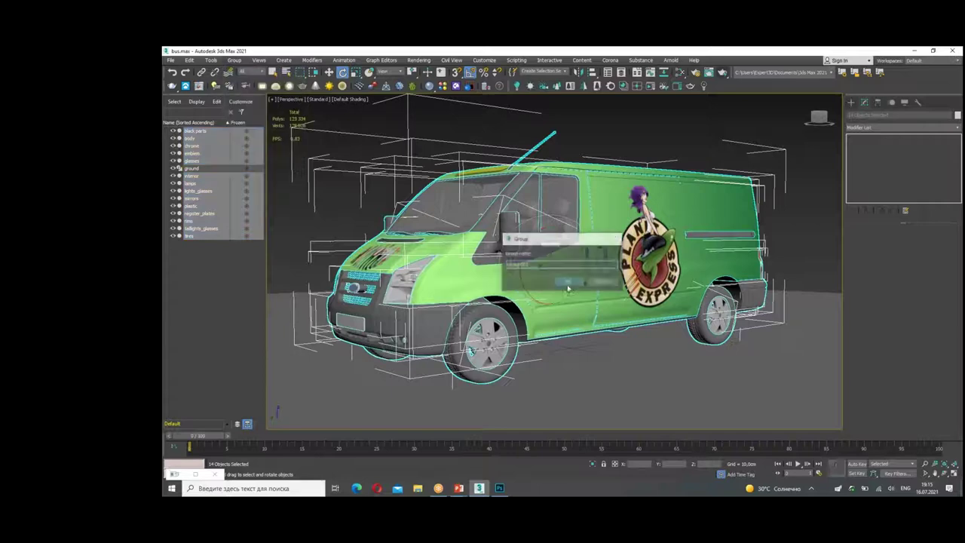
left_click(568, 288)
middle_click_drag(569, 288, 630, 273, "alt")
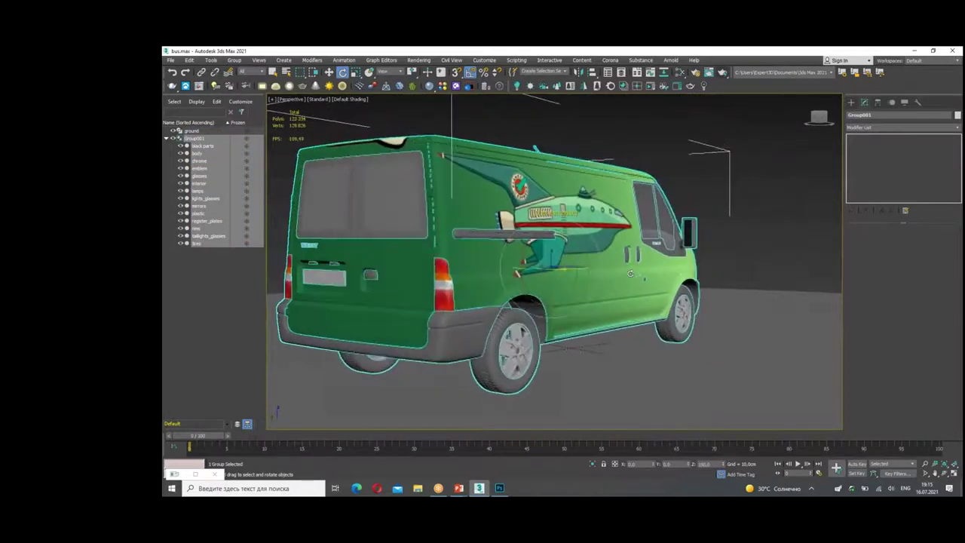
left_click(722, 71)
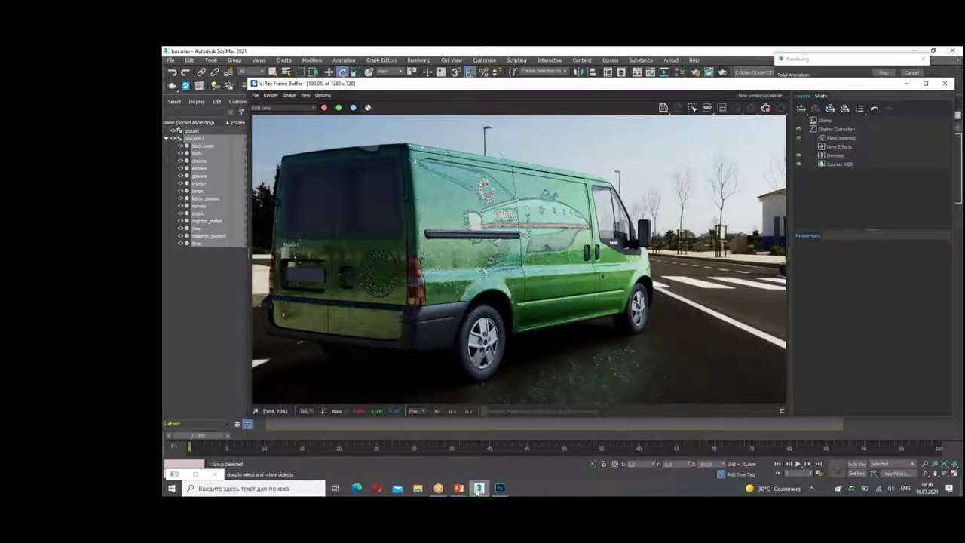
Step: Switch from 3ds Max to the PowerPoint slideshow on slide 8
left_click(502, 450)
left_click(560, 361)
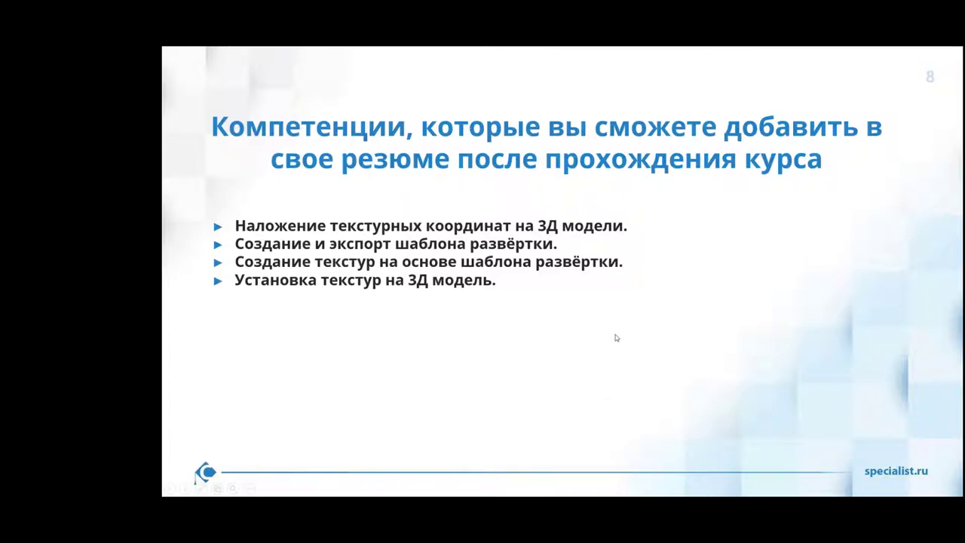
Step: Advance the slides from course features to the closing questions slide, then Alt+Tab to 3ds Max
key("Right")
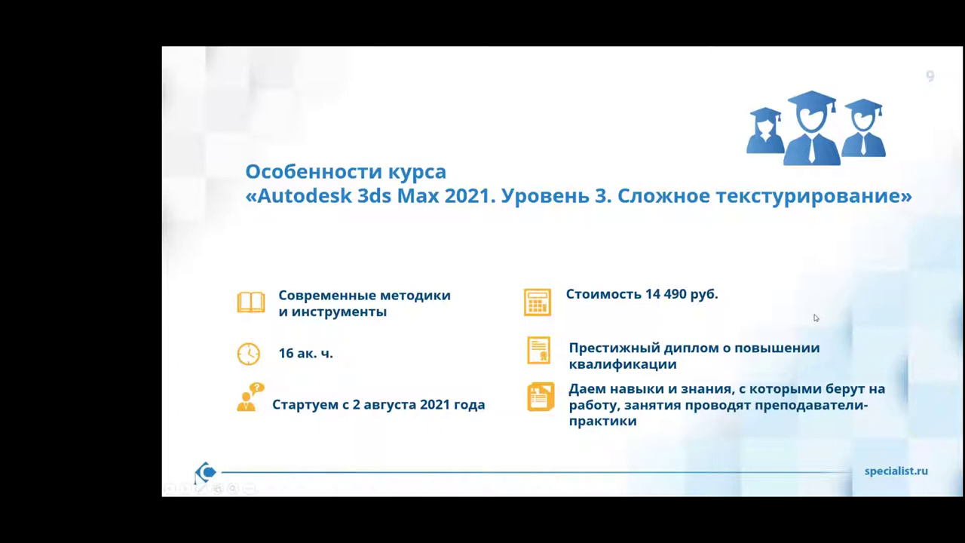
left_click(818, 274)
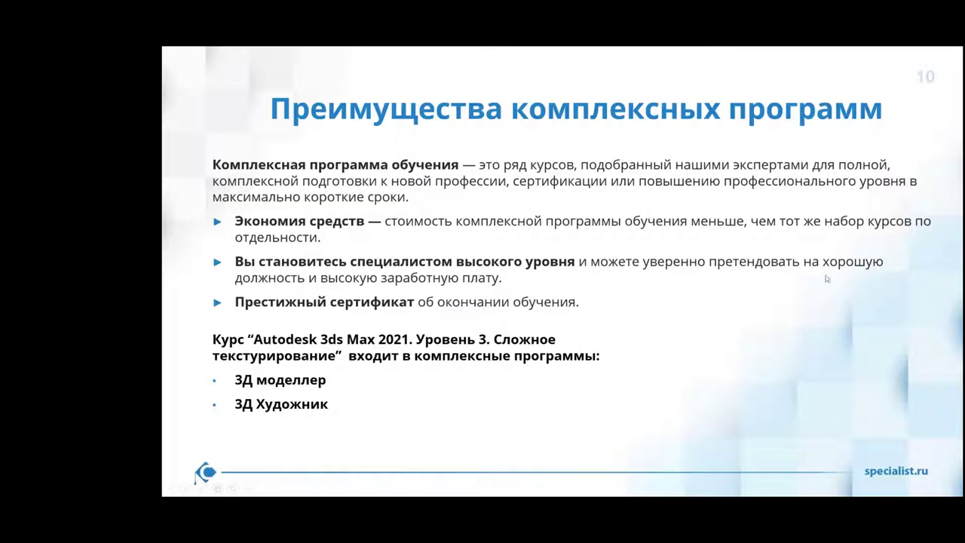
left_click(768, 311)
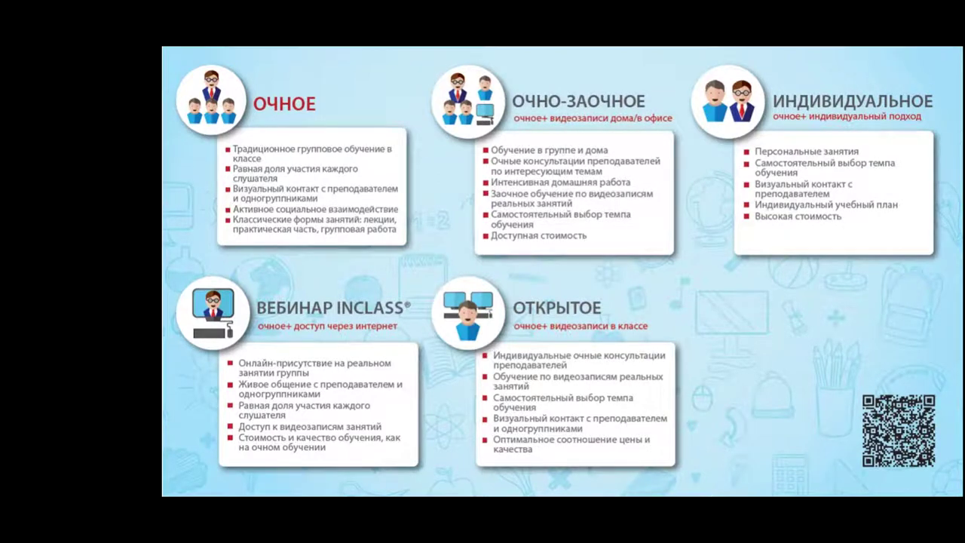
left_click(786, 291)
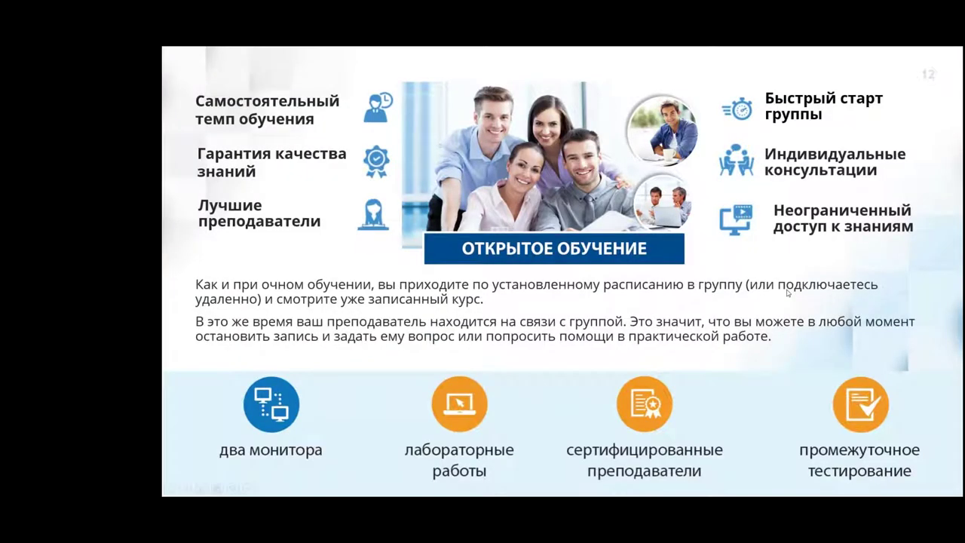
left_click(786, 292)
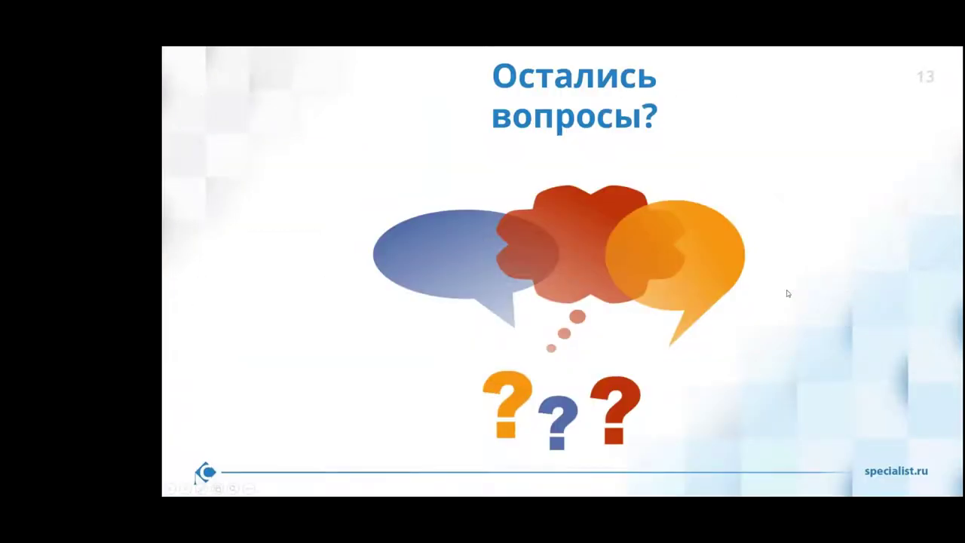
key("alt+Tab")
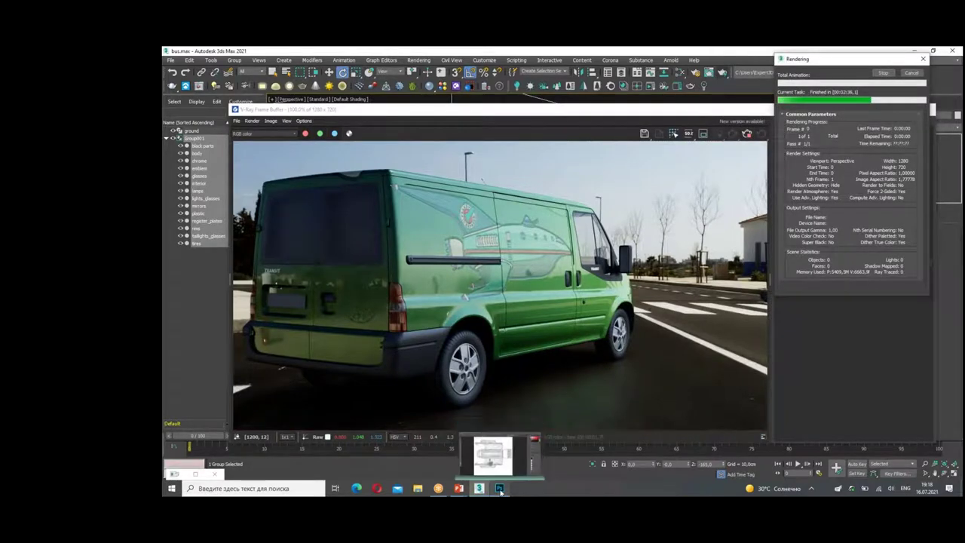
Step: Open diffuse map.psd from recent files and add a new layer above base color
left_click(500, 489)
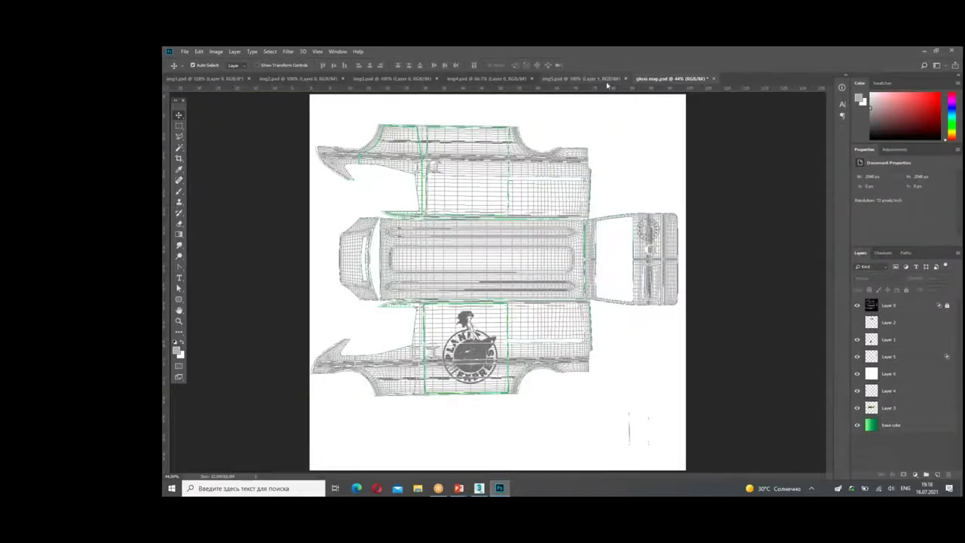
left_click(184, 52)
mouse_move(200, 100)
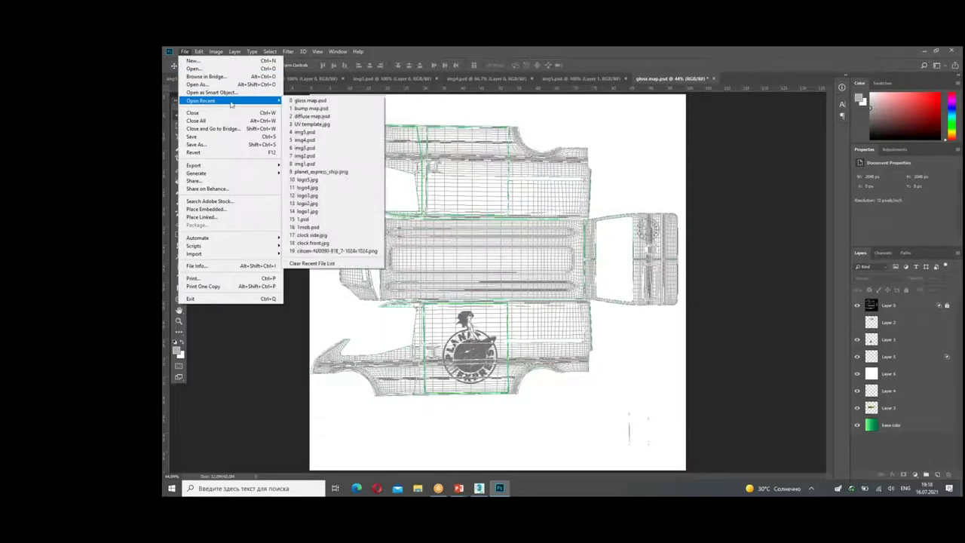
left_click(312, 116)
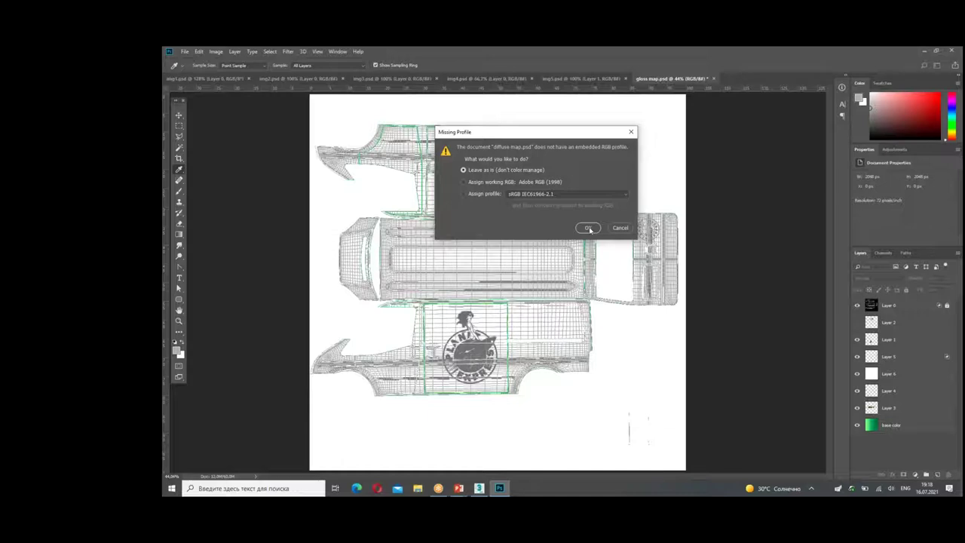
left_click(588, 228)
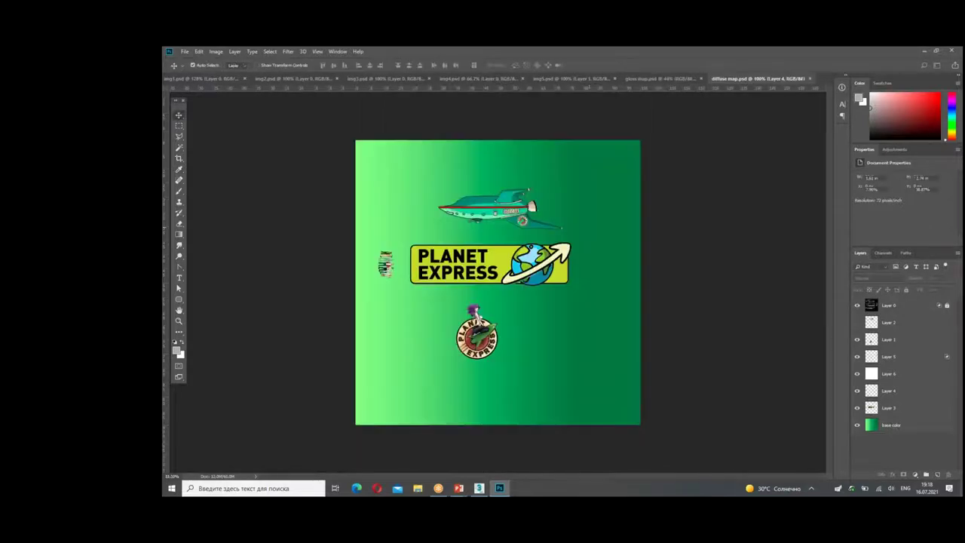
left_click(892, 391)
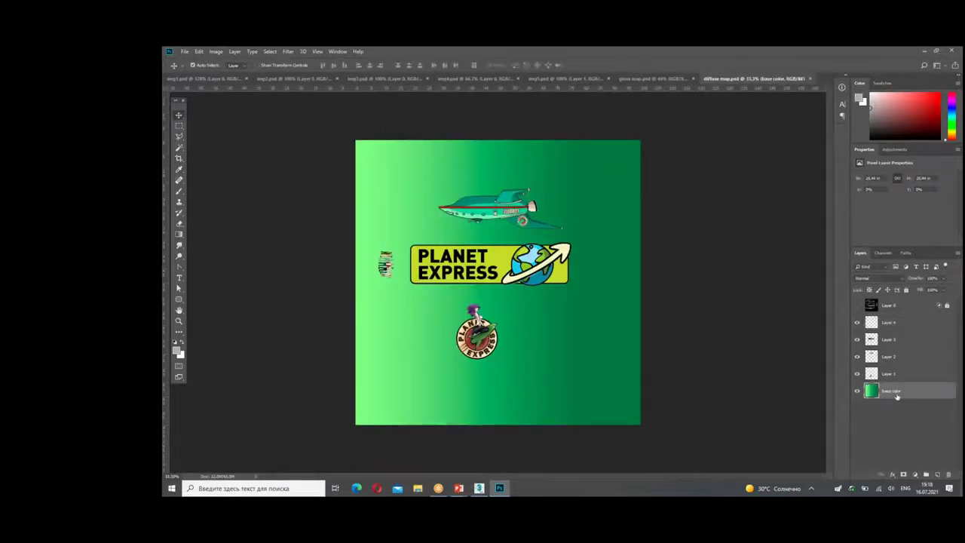
left_click(937, 474)
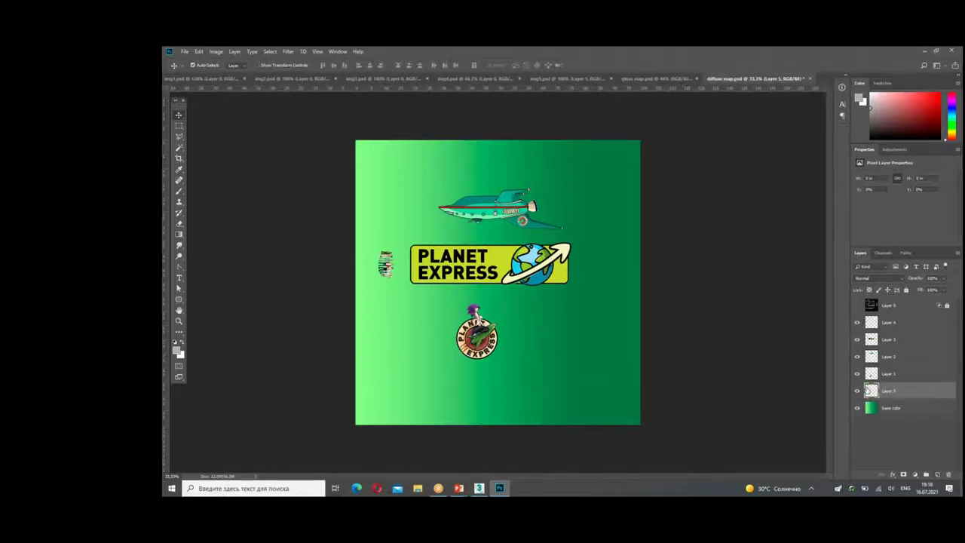
left_click(179, 232)
Step: Set the gradient stops to yellow-orange on the left and dark red on the right
left_click(202, 67)
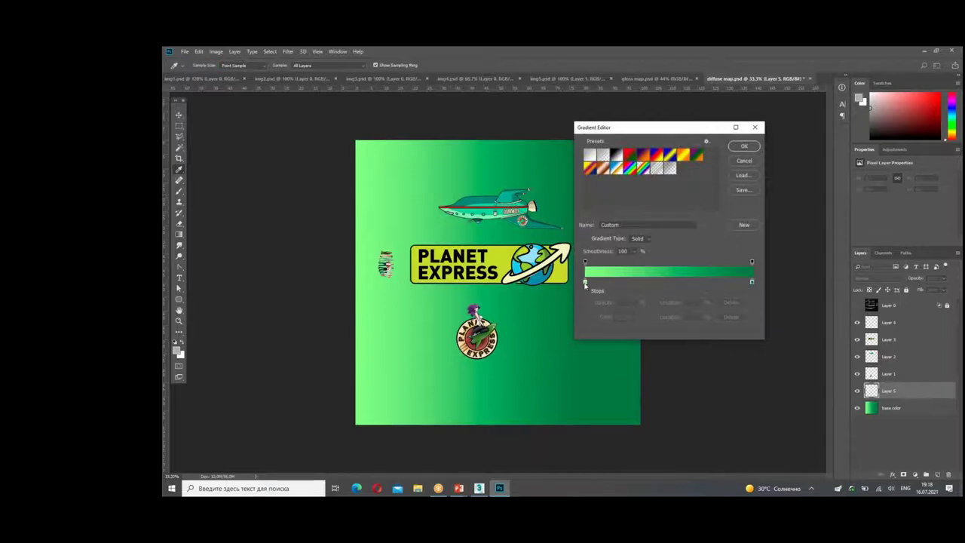
double_click(585, 283)
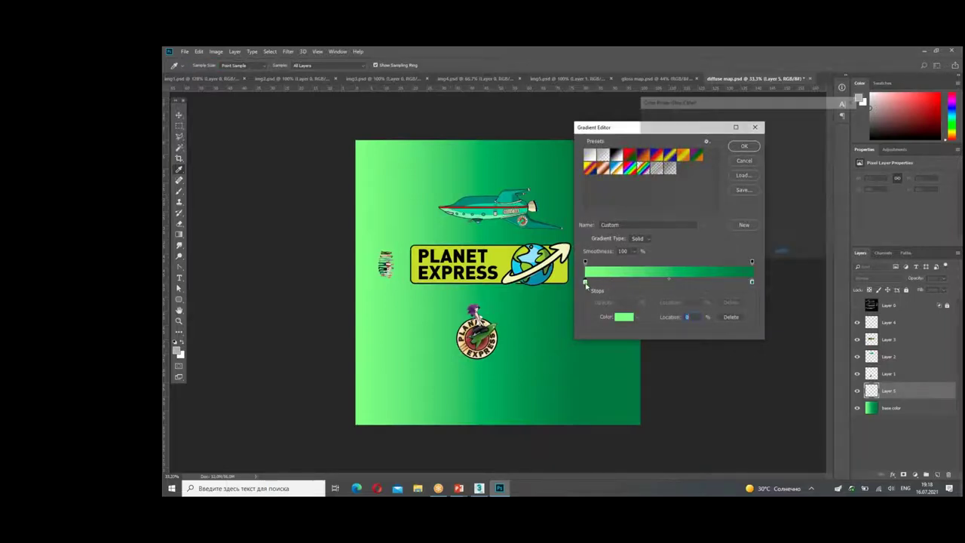
mouse_move(678, 151)
left_mouse_down()
mouse_move(640, 128)
mouse_move(654, 125)
left_mouse_up()
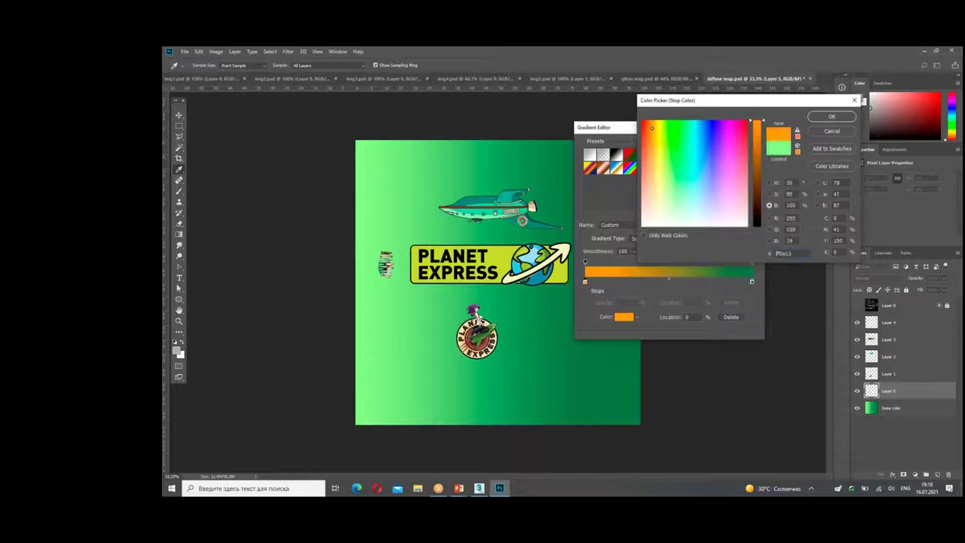
left_click(832, 117)
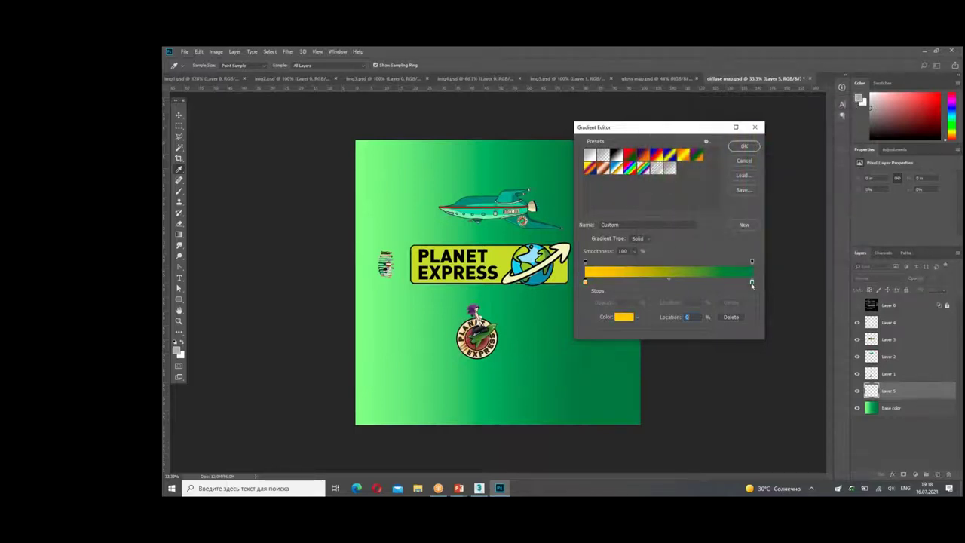
double_click(752, 284)
left_click_drag(756, 151, 751, 176)
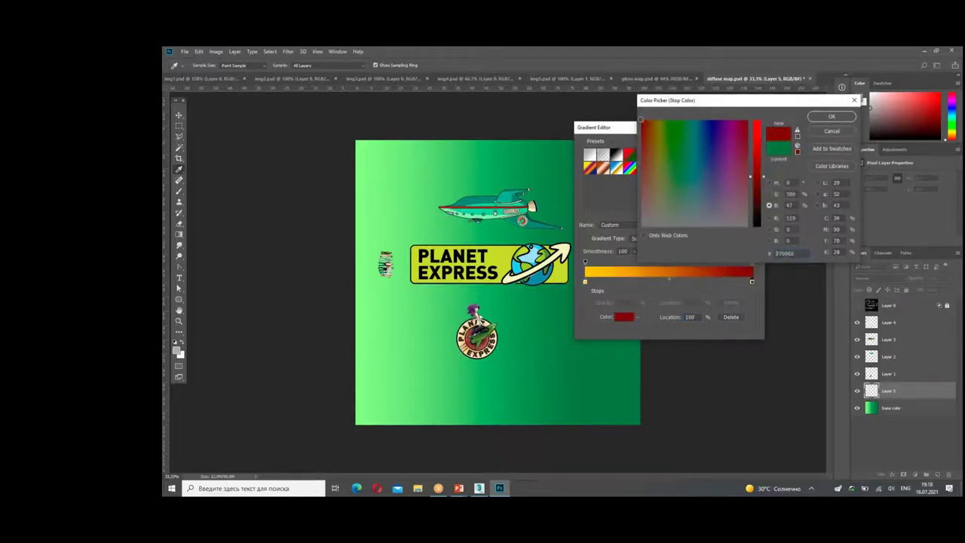
left_click(828, 119)
left_click(747, 149)
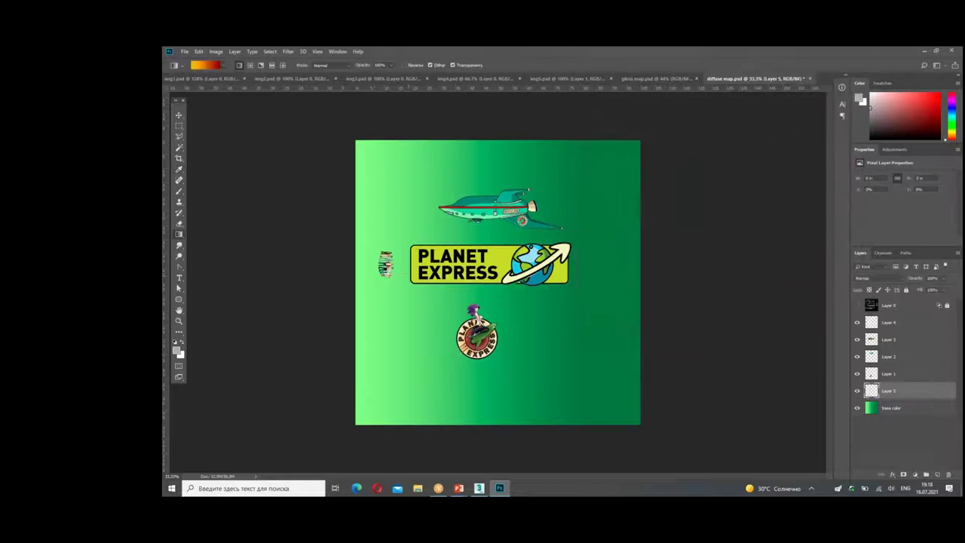
Step: Fill Layer 5 with the yellow-to-dark-red gradient left to right and show the UV wireframe layer
left_click_drag(363, 263, 620, 264)
left_click(857, 391)
left_click(857, 390)
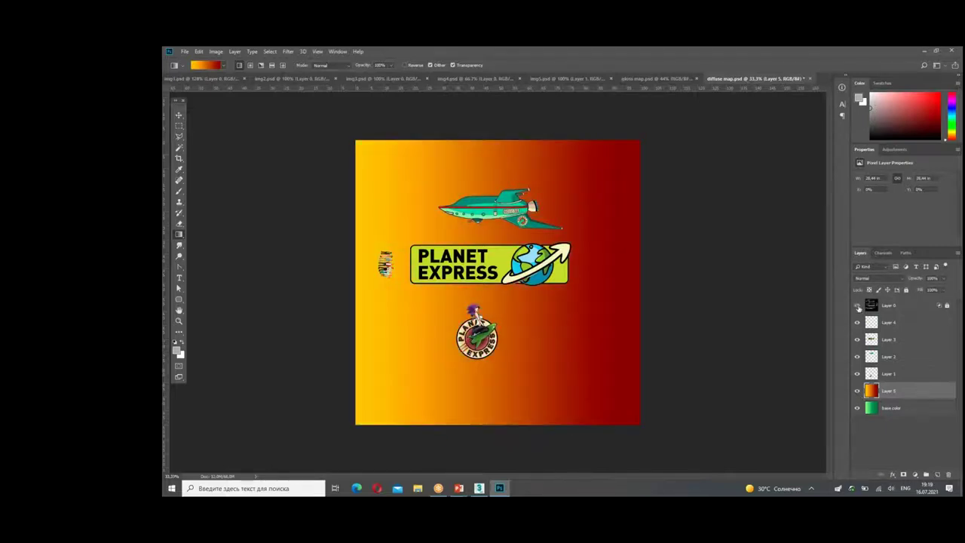
left_click(857, 305)
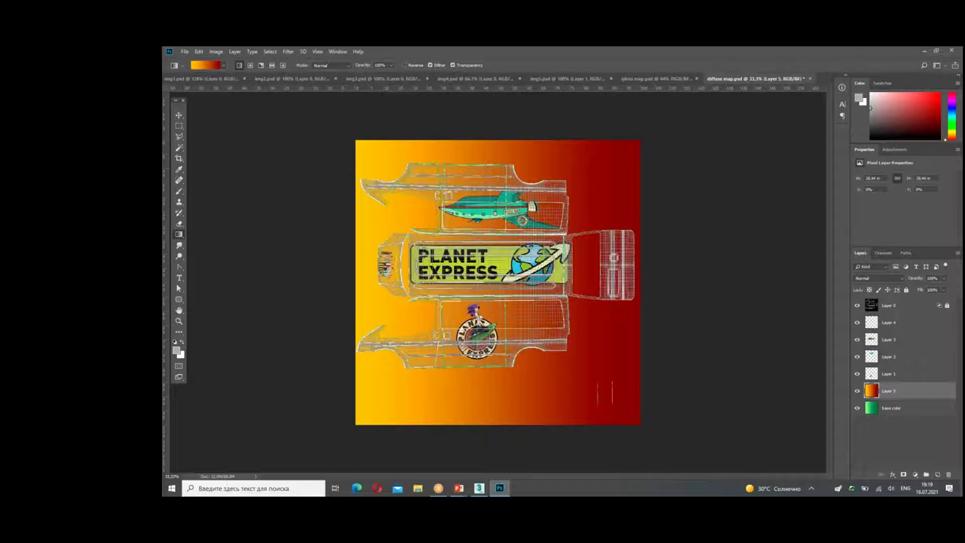
left_click(179, 125)
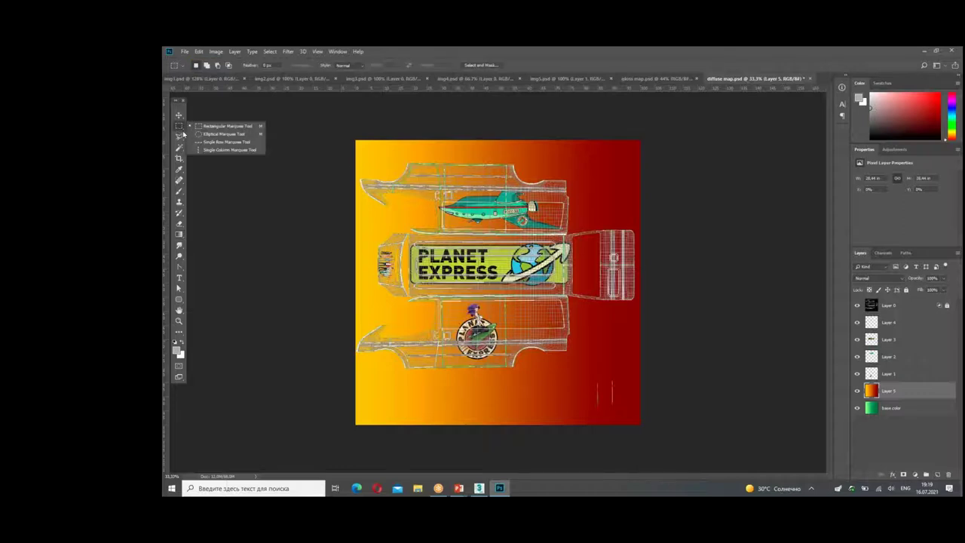
Step: Zoom to 66.7% and lasso-select the top band of the van texture
left_click(179, 136)
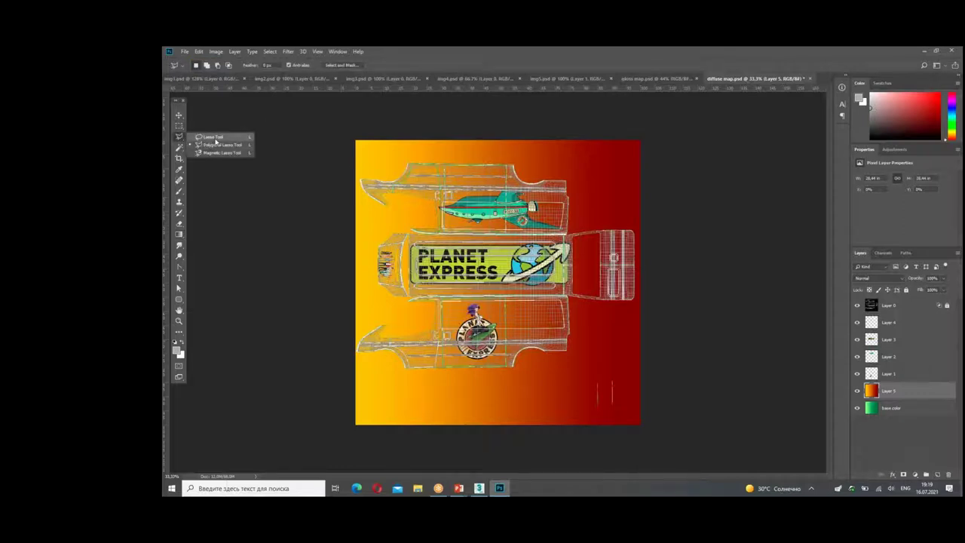
left_click(408, 212)
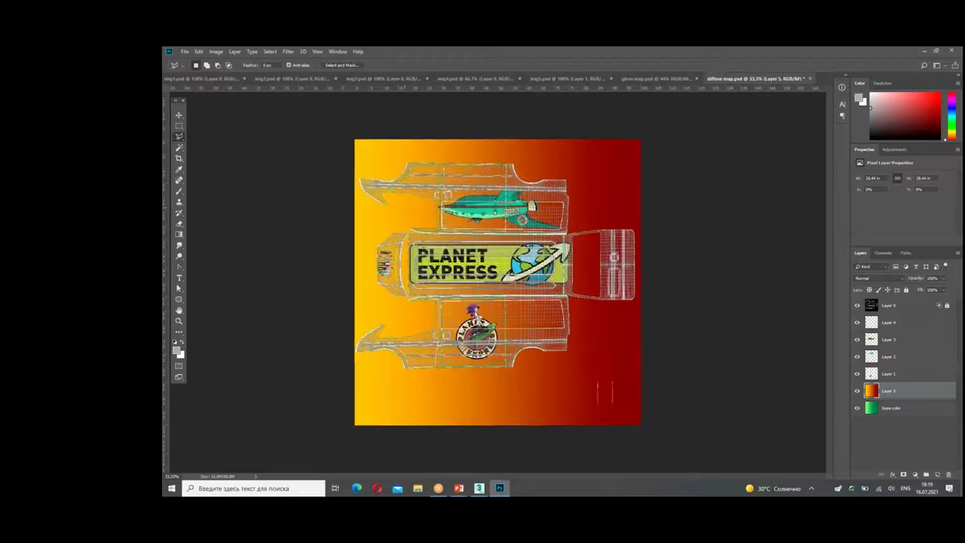
key("ctrl+plus")
key("ctrl+plus")
scroll(520, 293, "up", 3)
scroll(520, 294, "left", 2, "shift")
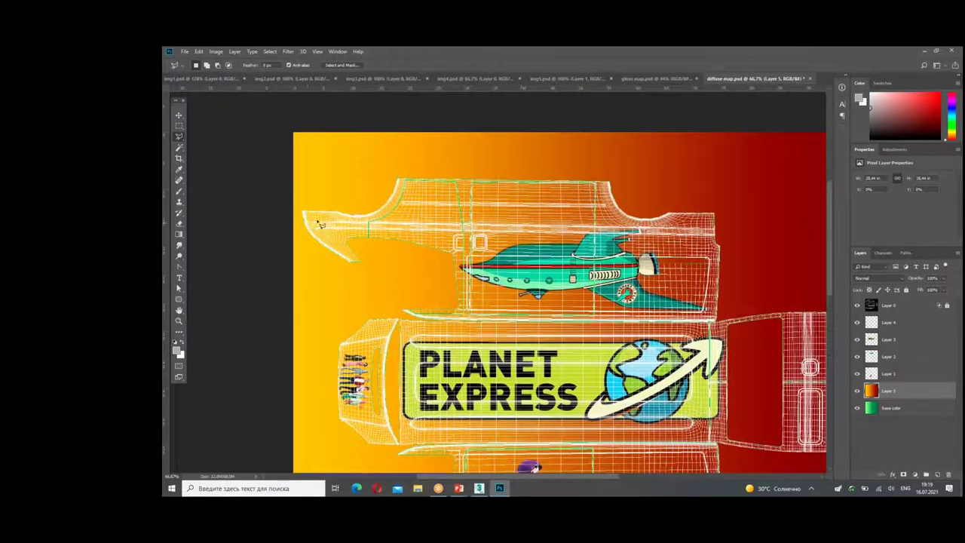
left_click_drag(279, 226, 797, 236)
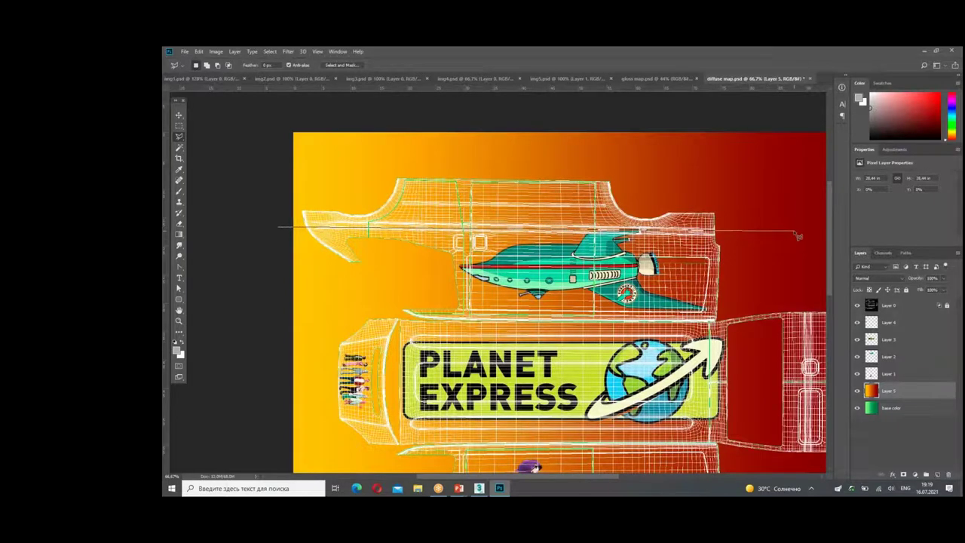
mouse_move(798, 236)
left_mouse_down()
mouse_move(788, 139)
mouse_move(528, 113)
mouse_move(275, 118)
mouse_move(266, 150)
mouse_move(279, 228)
left_mouse_up()
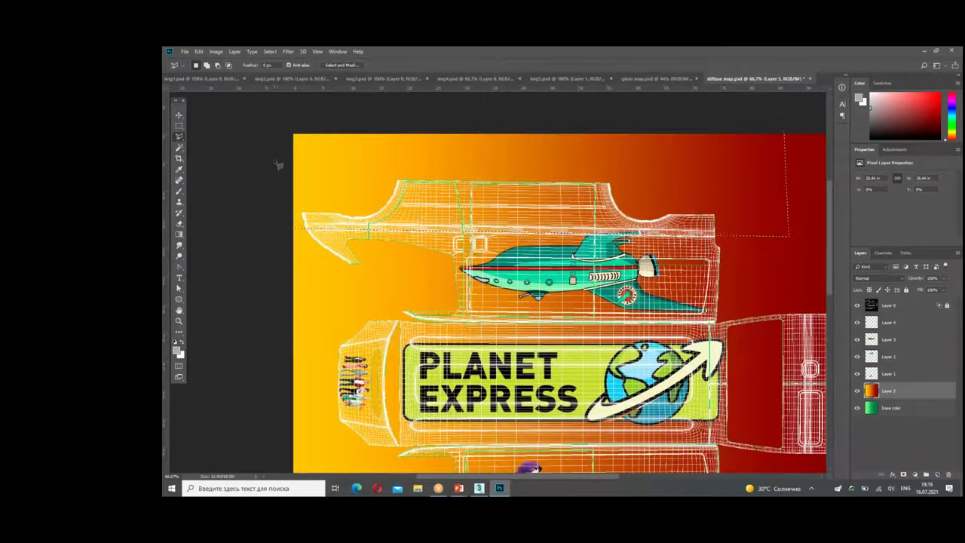
left_click(287, 51)
Step: Feather the top-band selection and add an empty Layer 6 above Layer 5
mouse_move(277, 170)
left_click(382, 202)
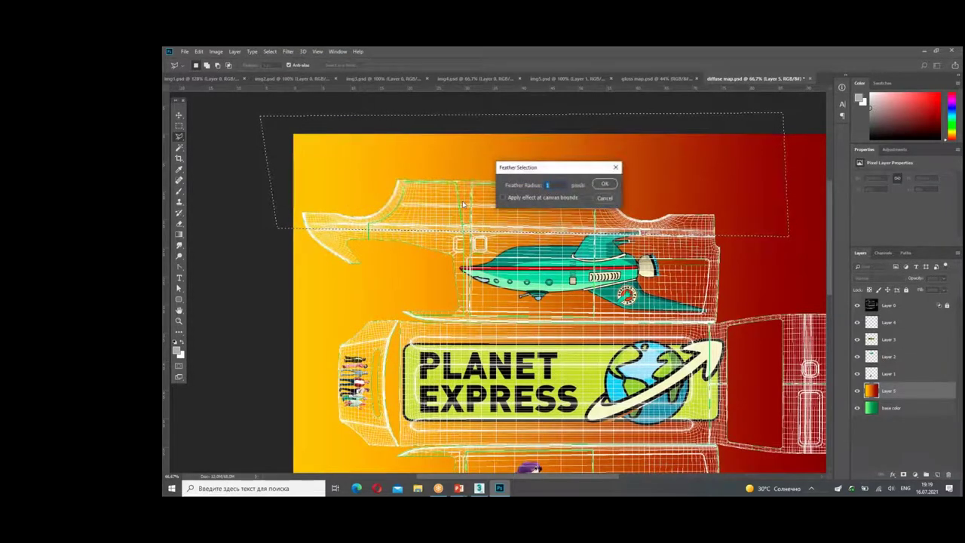
key("Return")
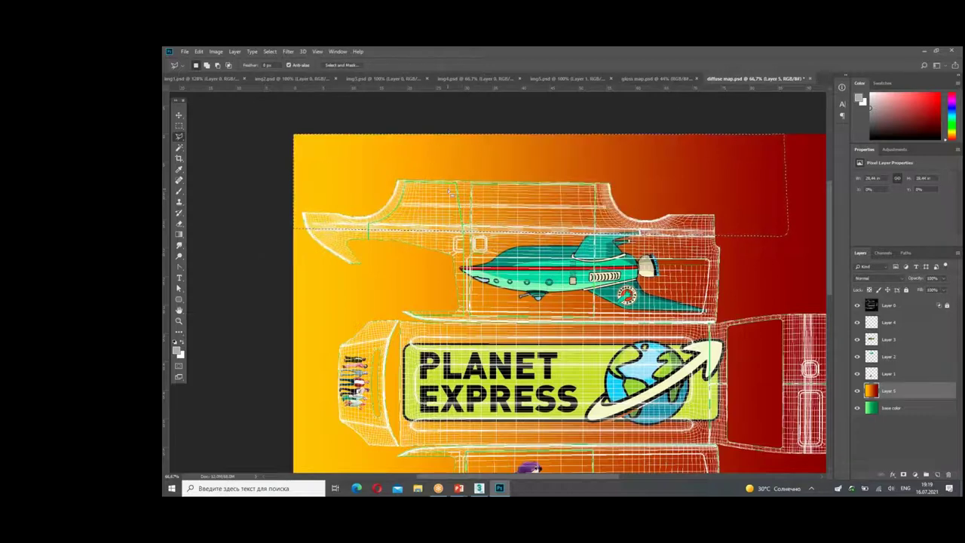
left_click(936, 474)
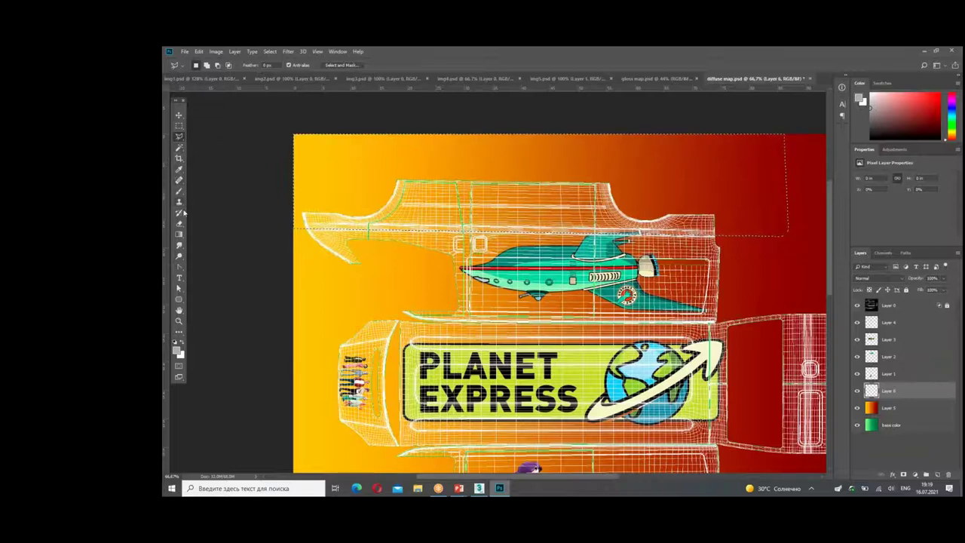
Step: Fill the feathered top band on Layer 6 with a bottom-to-top gradient, then zoom out
left_click(178, 235)
left_click_drag(529, 230, 533, 133)
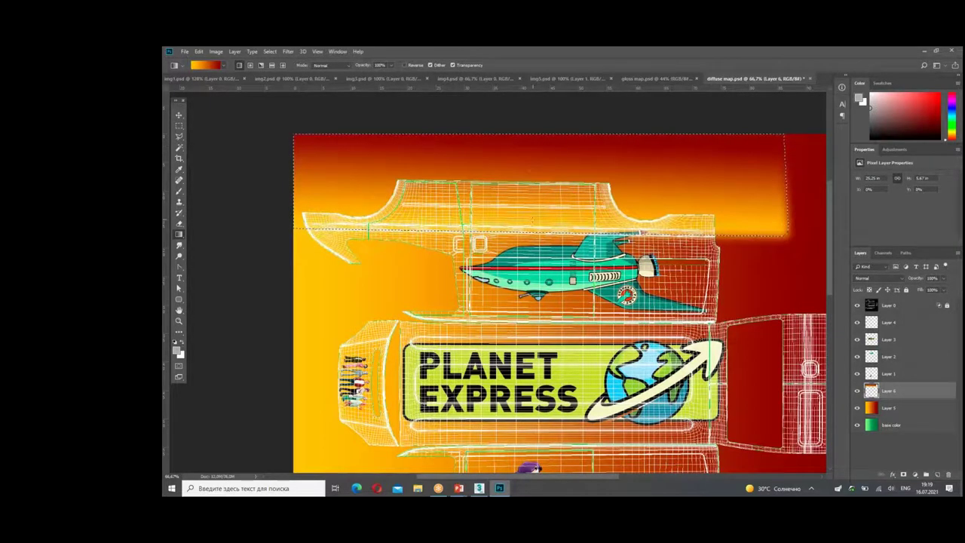
left_click_drag(531, 230, 531, 179)
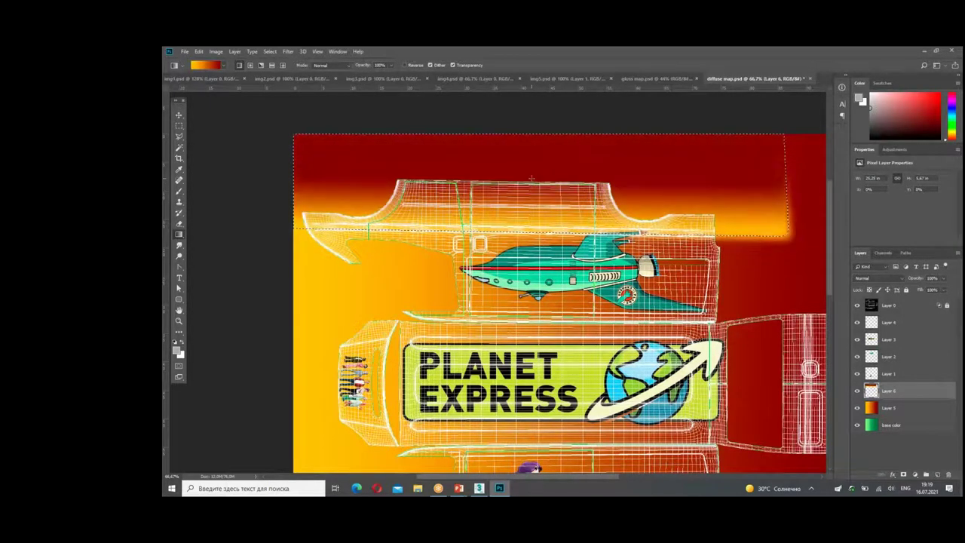
left_click(179, 116)
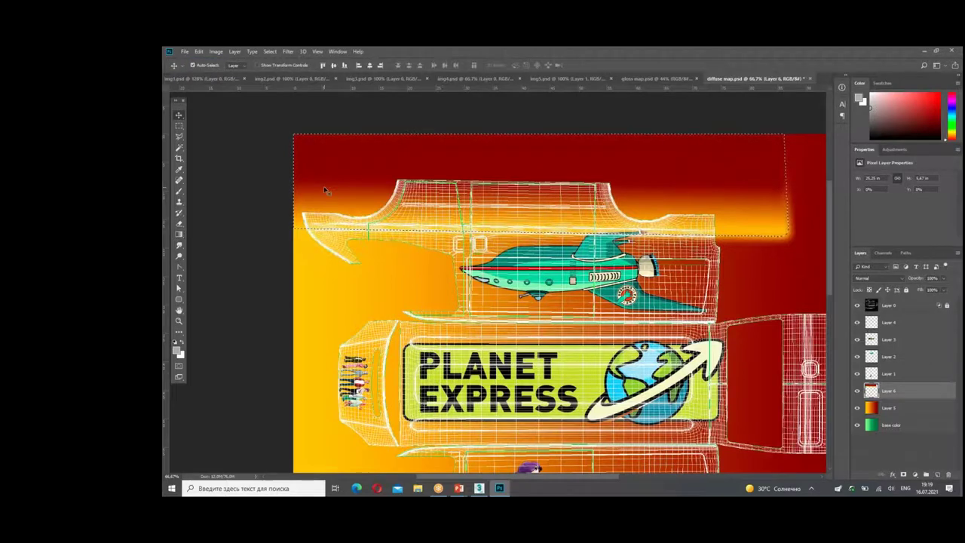
key("ctrl+minus")
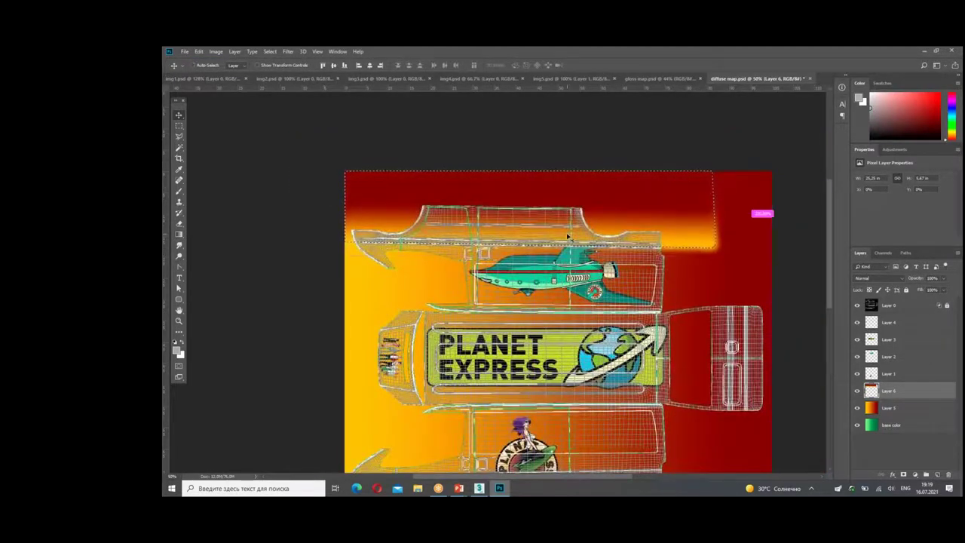
key("ctrl+minus")
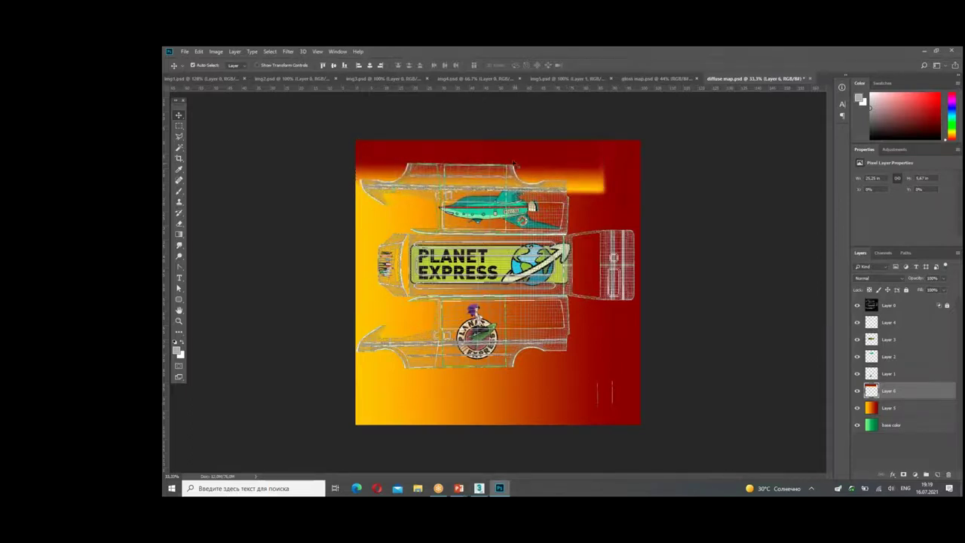
Step: Clear the top-band selection and switch between Layer 0 and Layer 6, ending on Layer 6
key("ctrl+v")
left_click(889, 305)
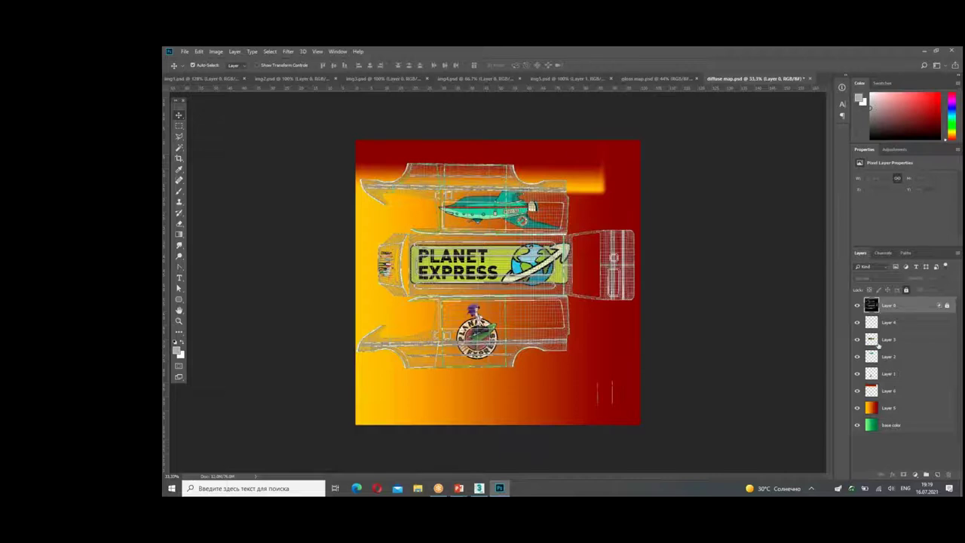
left_click(875, 391)
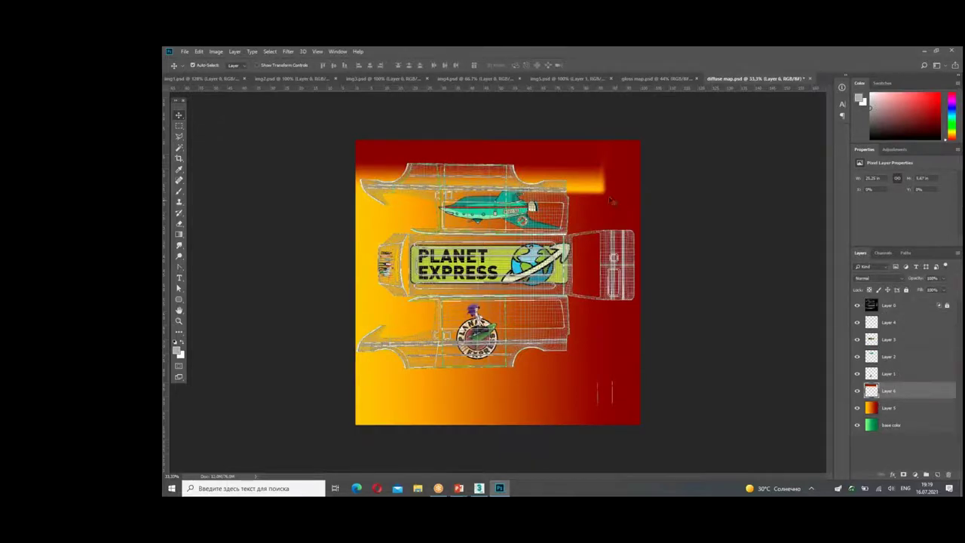
left_click(905, 305)
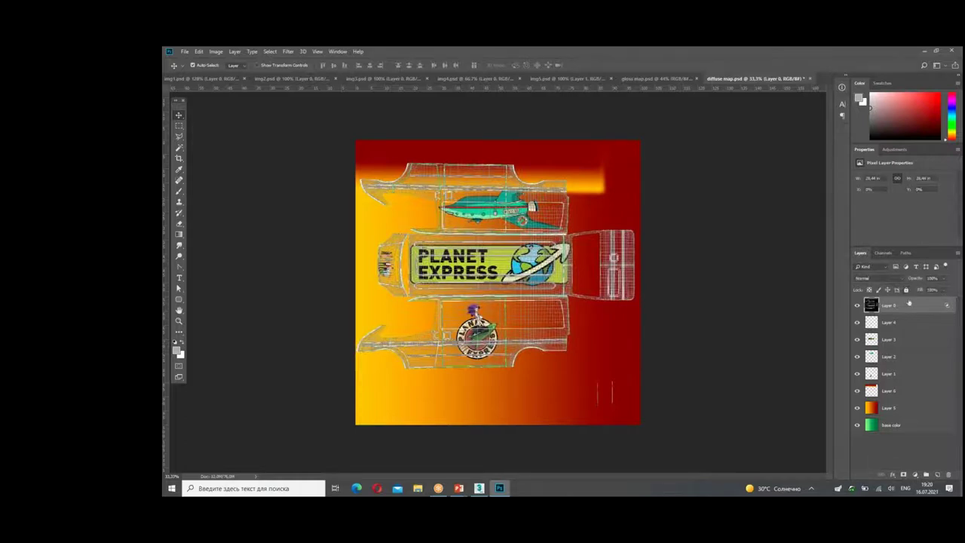
left_click(891, 392)
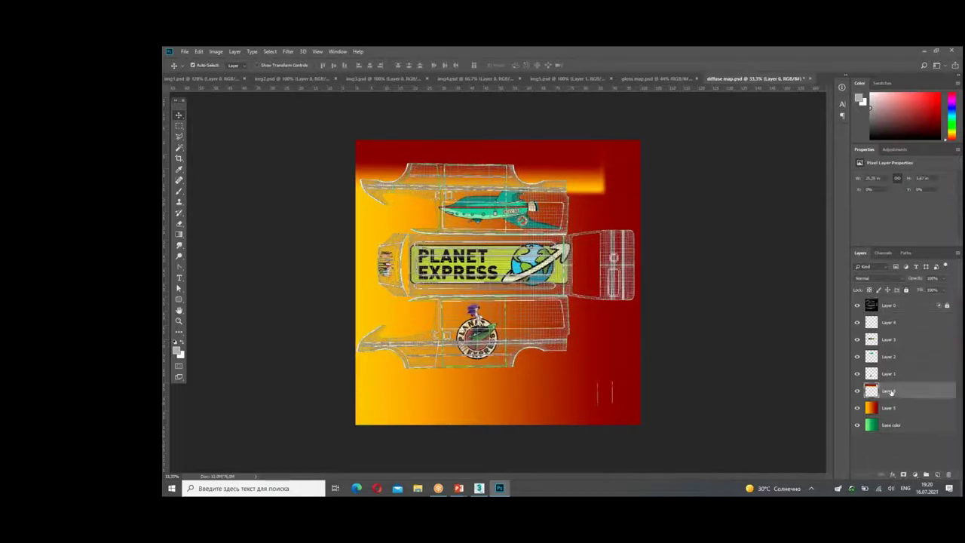
left_click(232, 52)
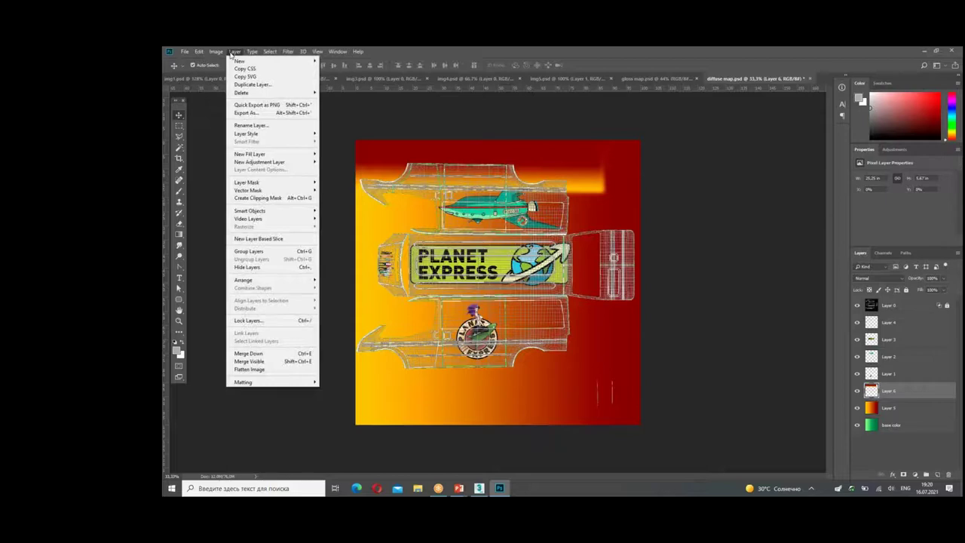
Step: Duplicate the Layer 6 gradient band and drag the copy down the texture
left_click(856, 305)
left_click_drag(586, 196, 642, 377, "alt")
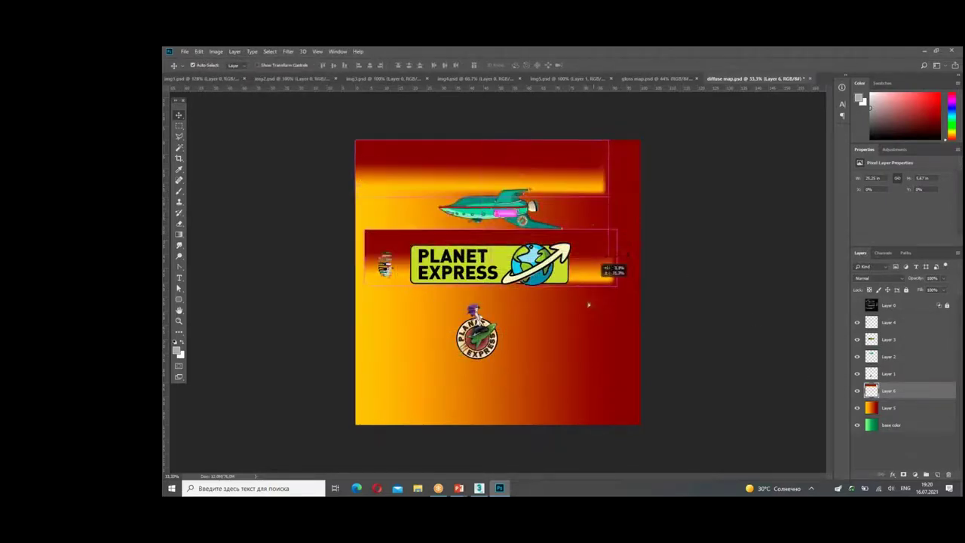
left_click(856, 305)
left_click(215, 52)
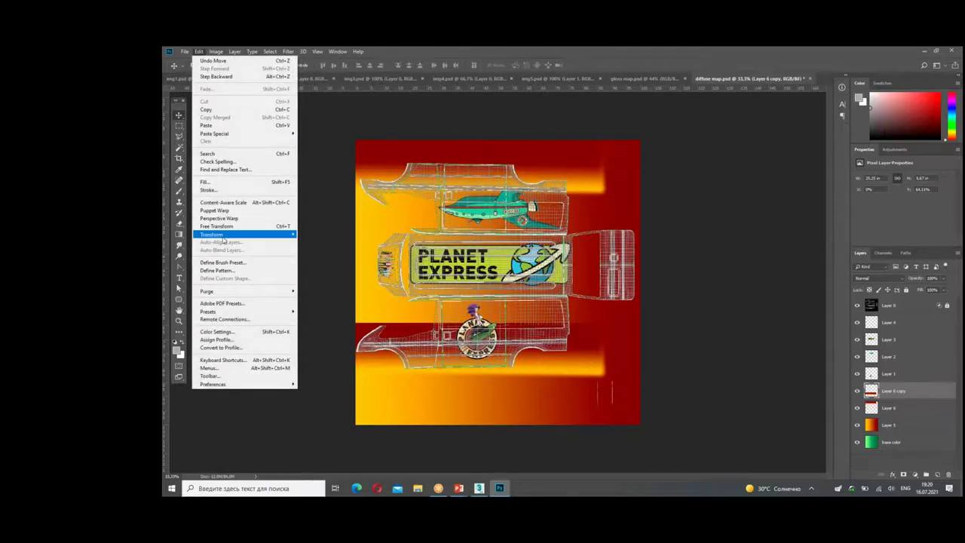
mouse_move(212, 235)
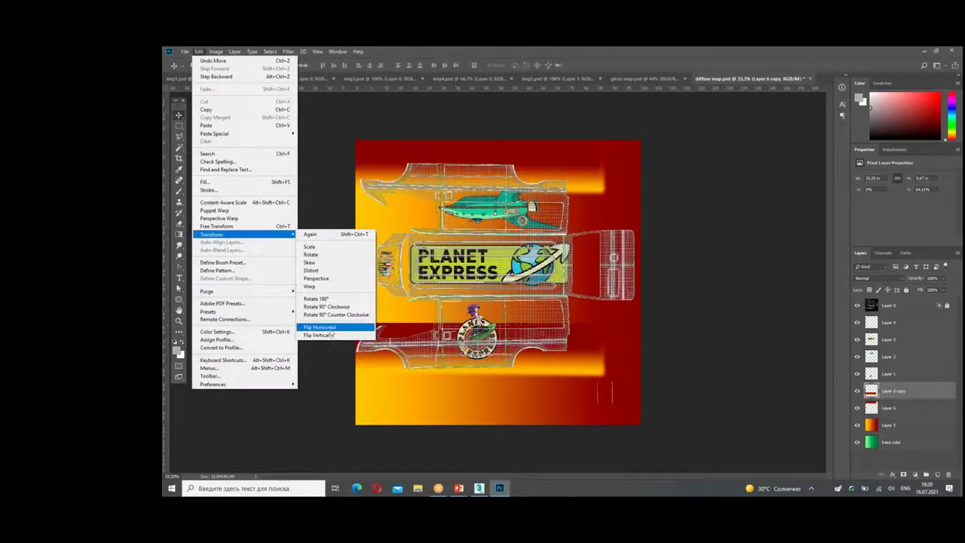
Step: Flip the copied band vertically, nudge it to the texture's bottom, and save the diffuse map
left_click(332, 335)
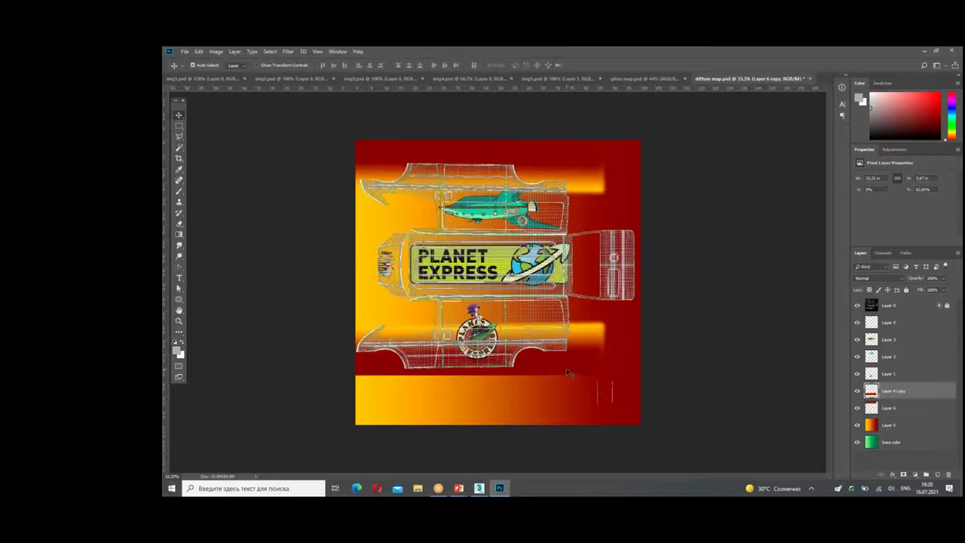
left_click_drag(569, 372, 564, 384)
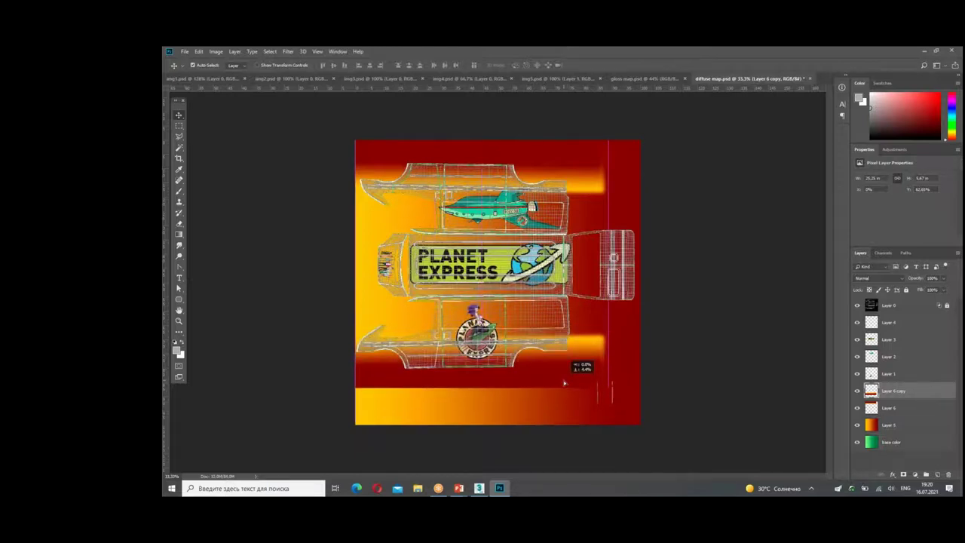
left_click_drag(564, 384, 567, 384)
key("Down")
key("Down")
key("Down")
key("Down")
key("Down")
key("Down")
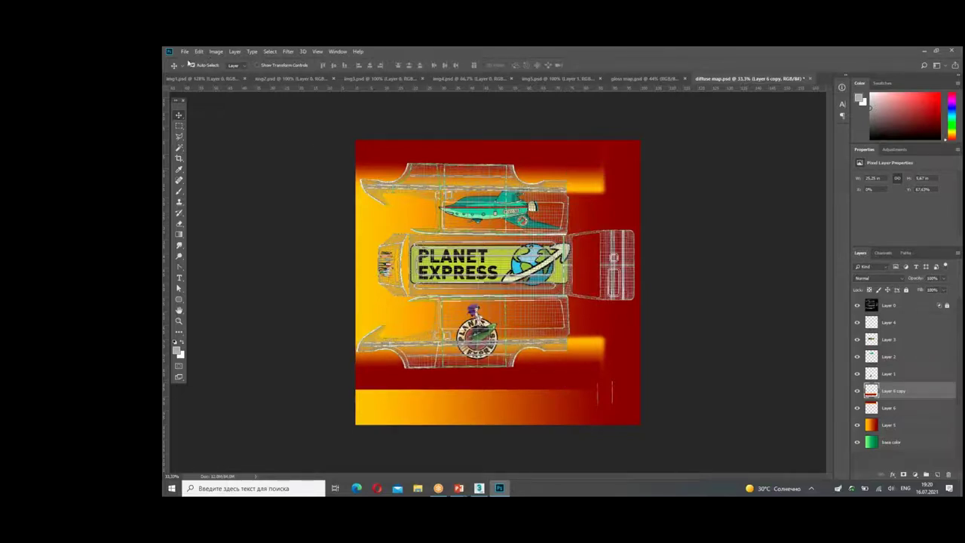
left_click(185, 52)
left_click(196, 143)
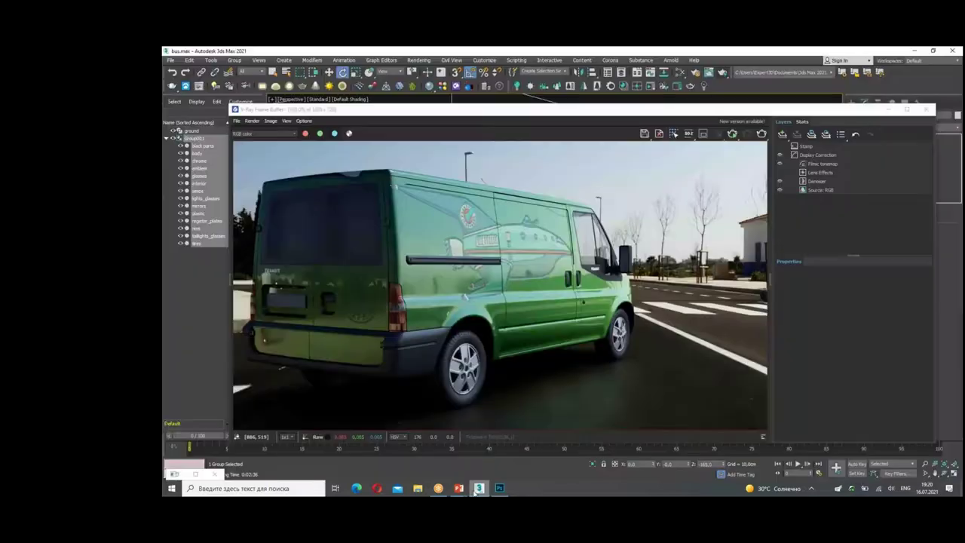
Step: In 3ds Max, close the old green-van render, start a production render, then cancel it
left_click(479, 487)
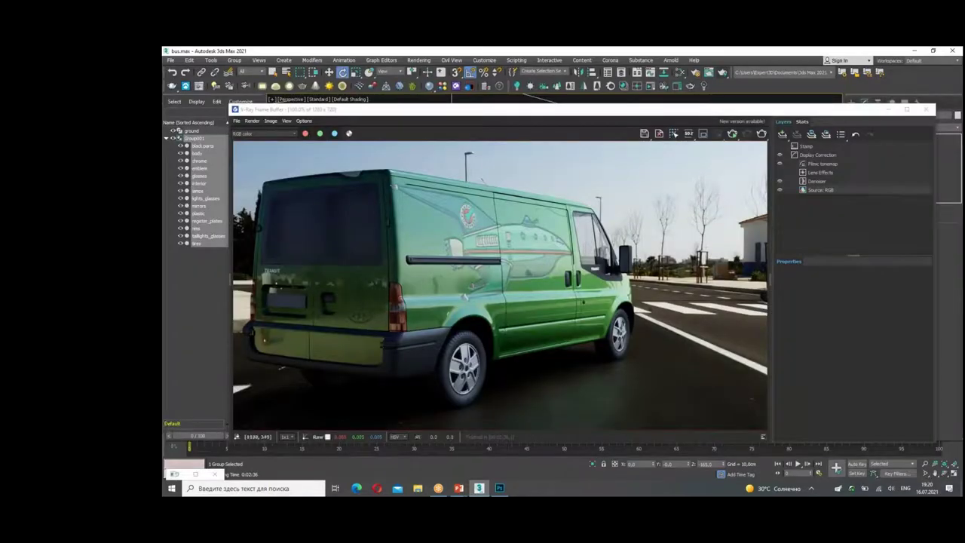
left_click(929, 110)
left_click(731, 195)
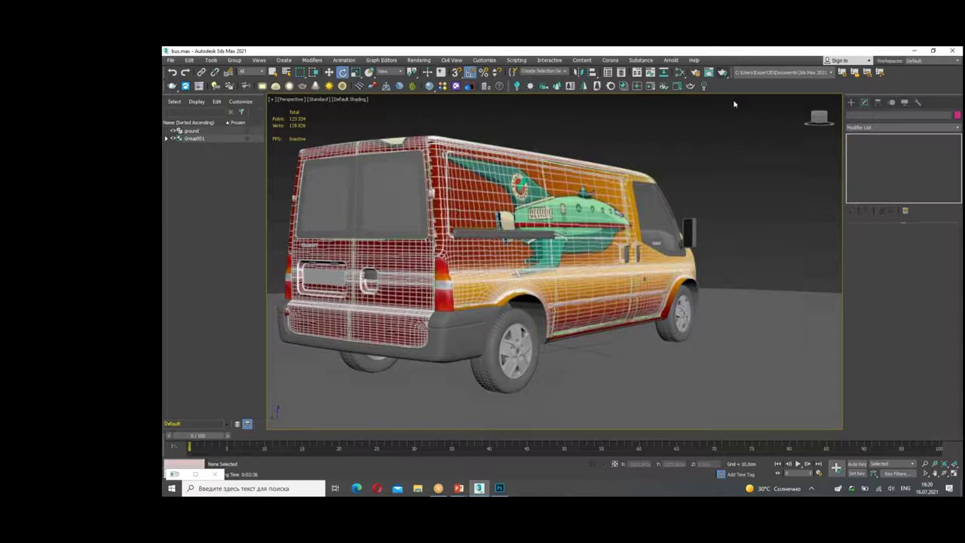
left_click(710, 76)
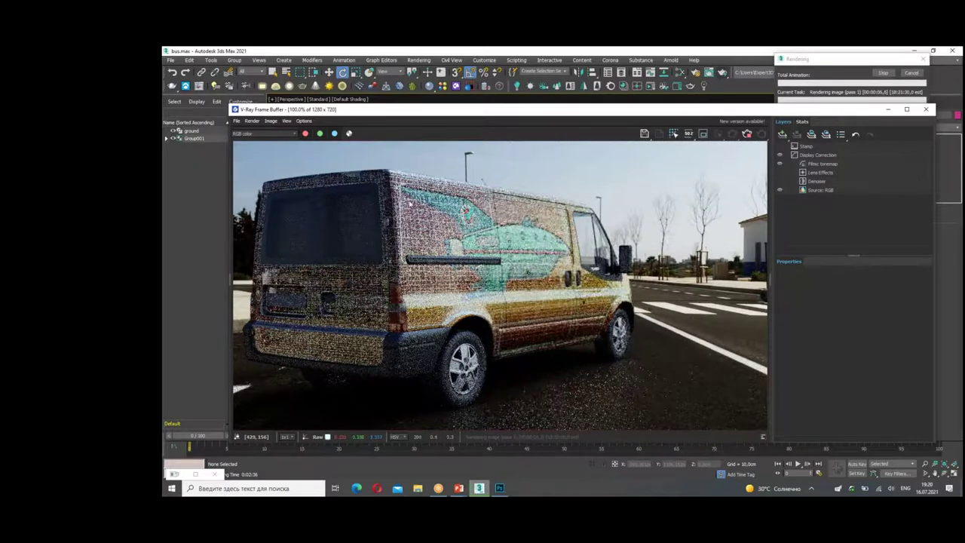
left_click(928, 110)
left_click(911, 73)
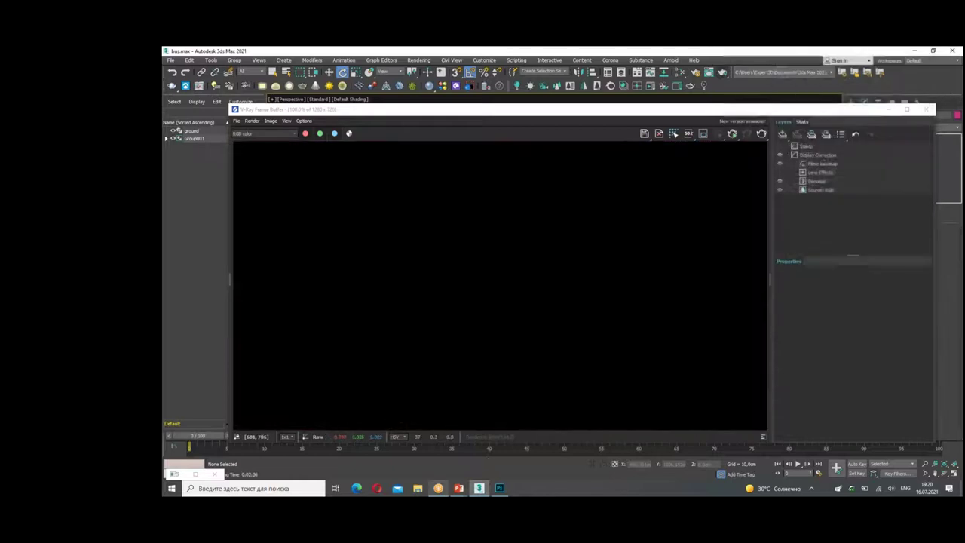
Step: Hide the wireframe overlay layer in Photoshop and restart the V-Ray render in 3ds Max
left_click(499, 487)
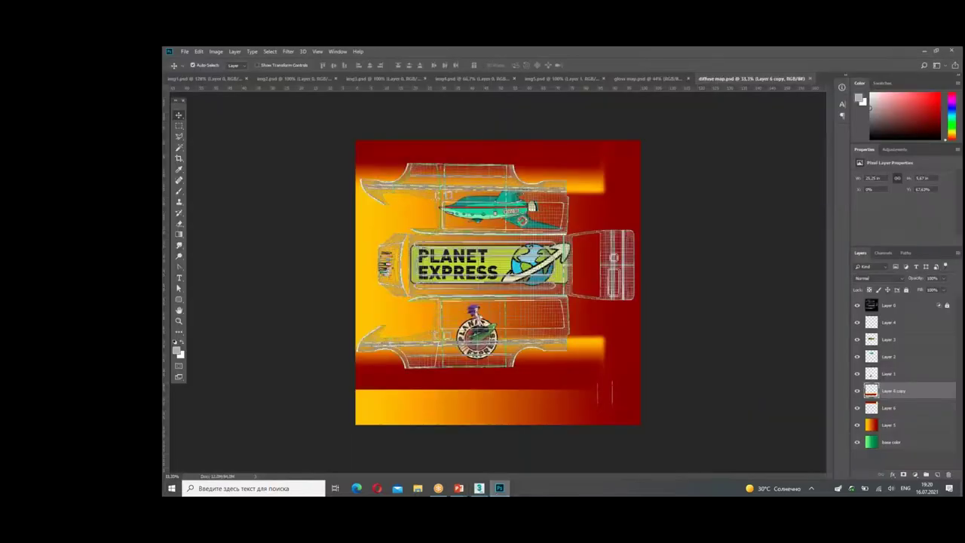
left_click(856, 305)
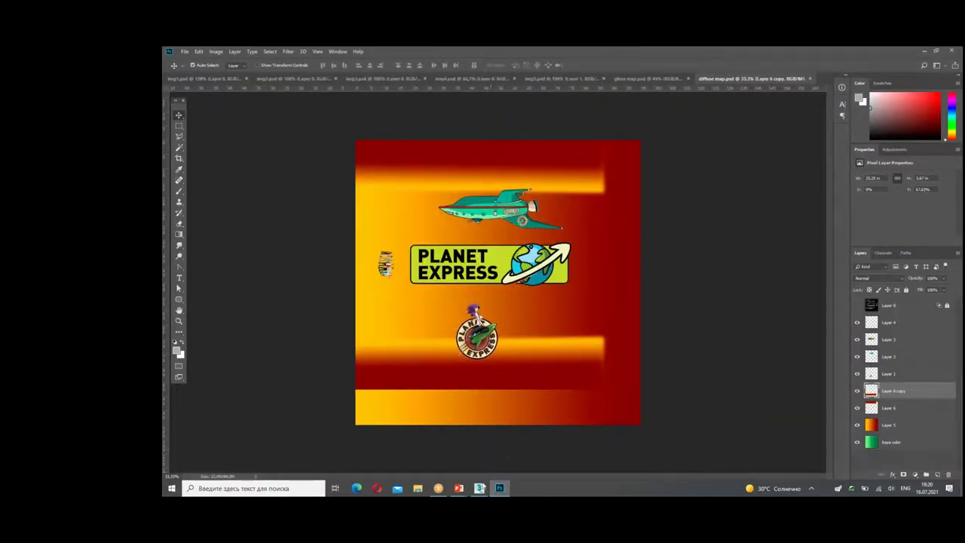
left_click(478, 487)
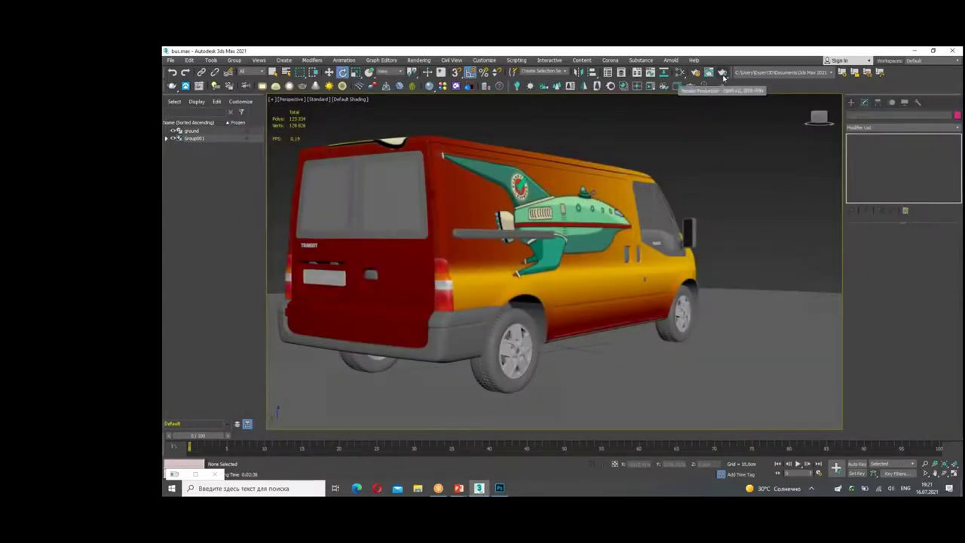
left_click(722, 73)
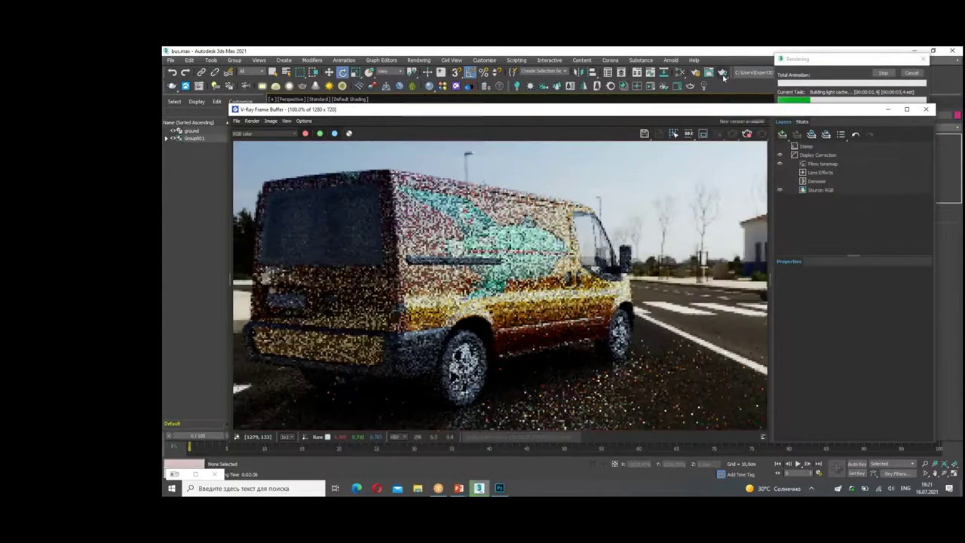